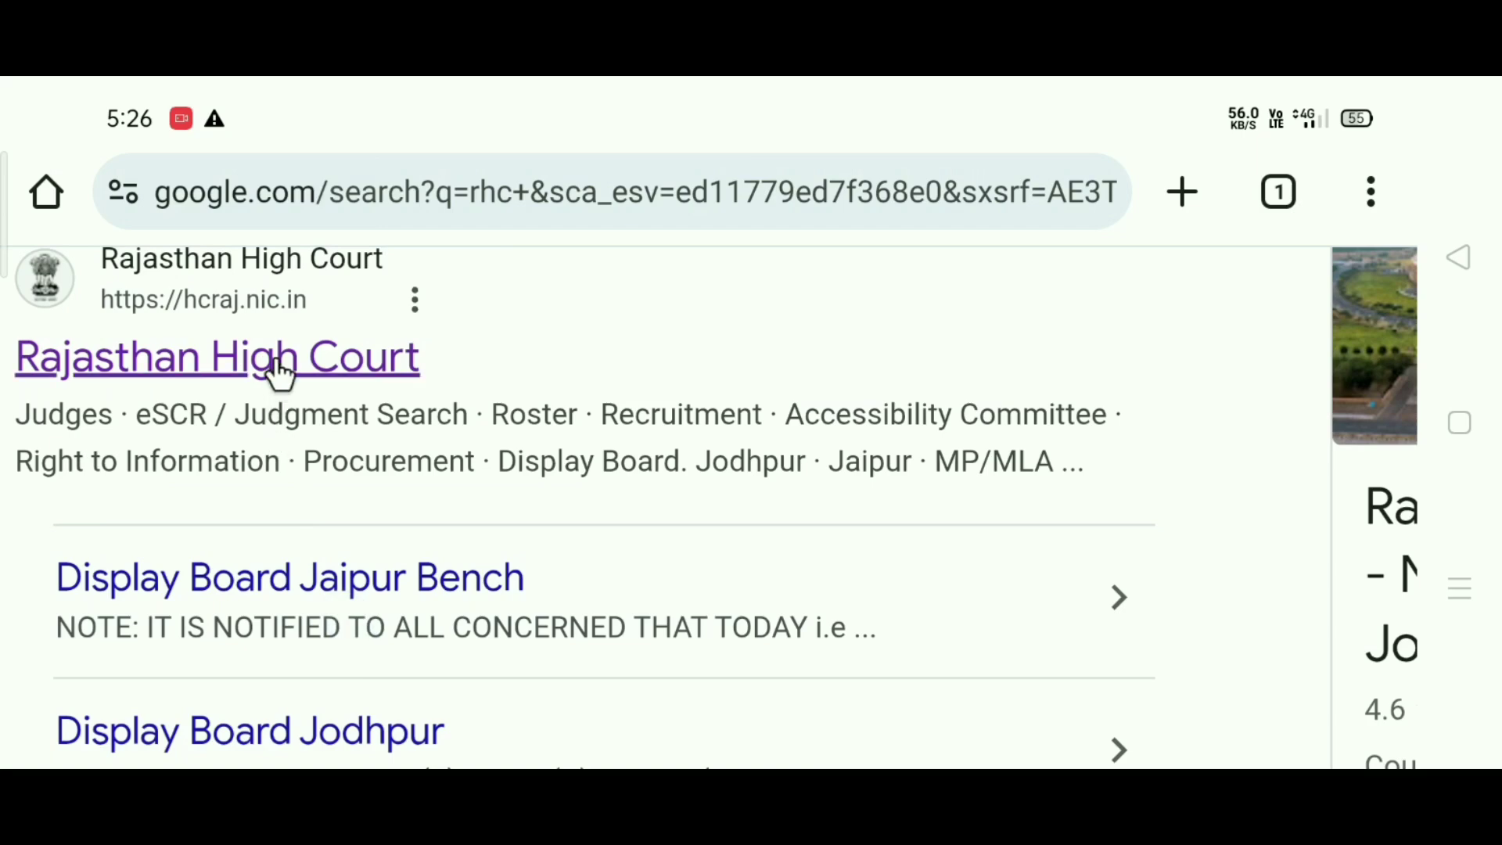
Scroll the Google results for 'rhc' to the Rajasthan High Court (hcraj.nic.in) result
scroll(275, 376, "up", 1)
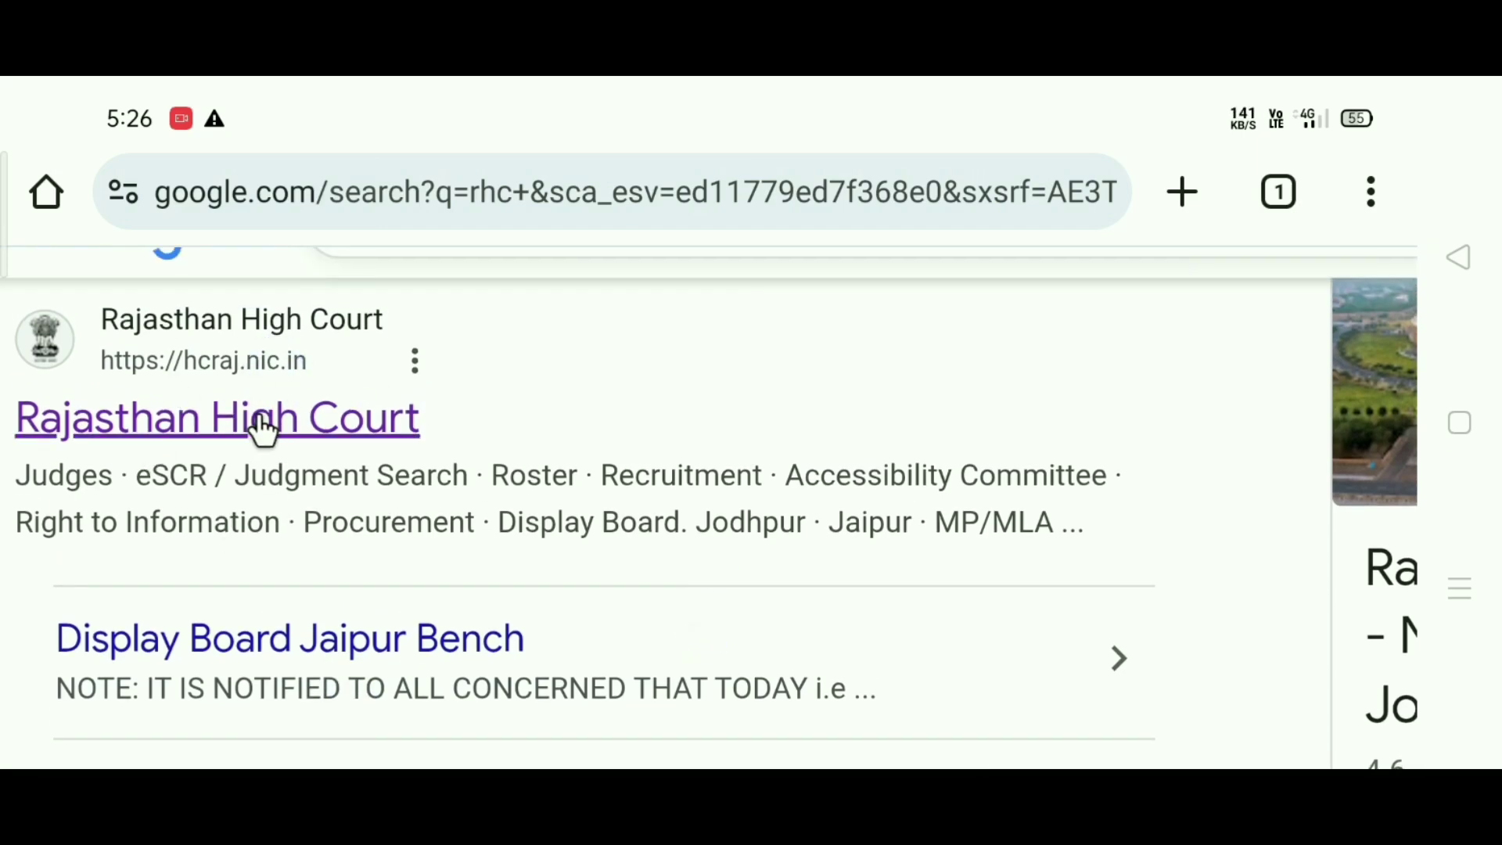
Open hcraj.nic.in Recruitment's Class IV Employees 2025 page and highlight its instructions and advertisement notices
left_click(332, 435)
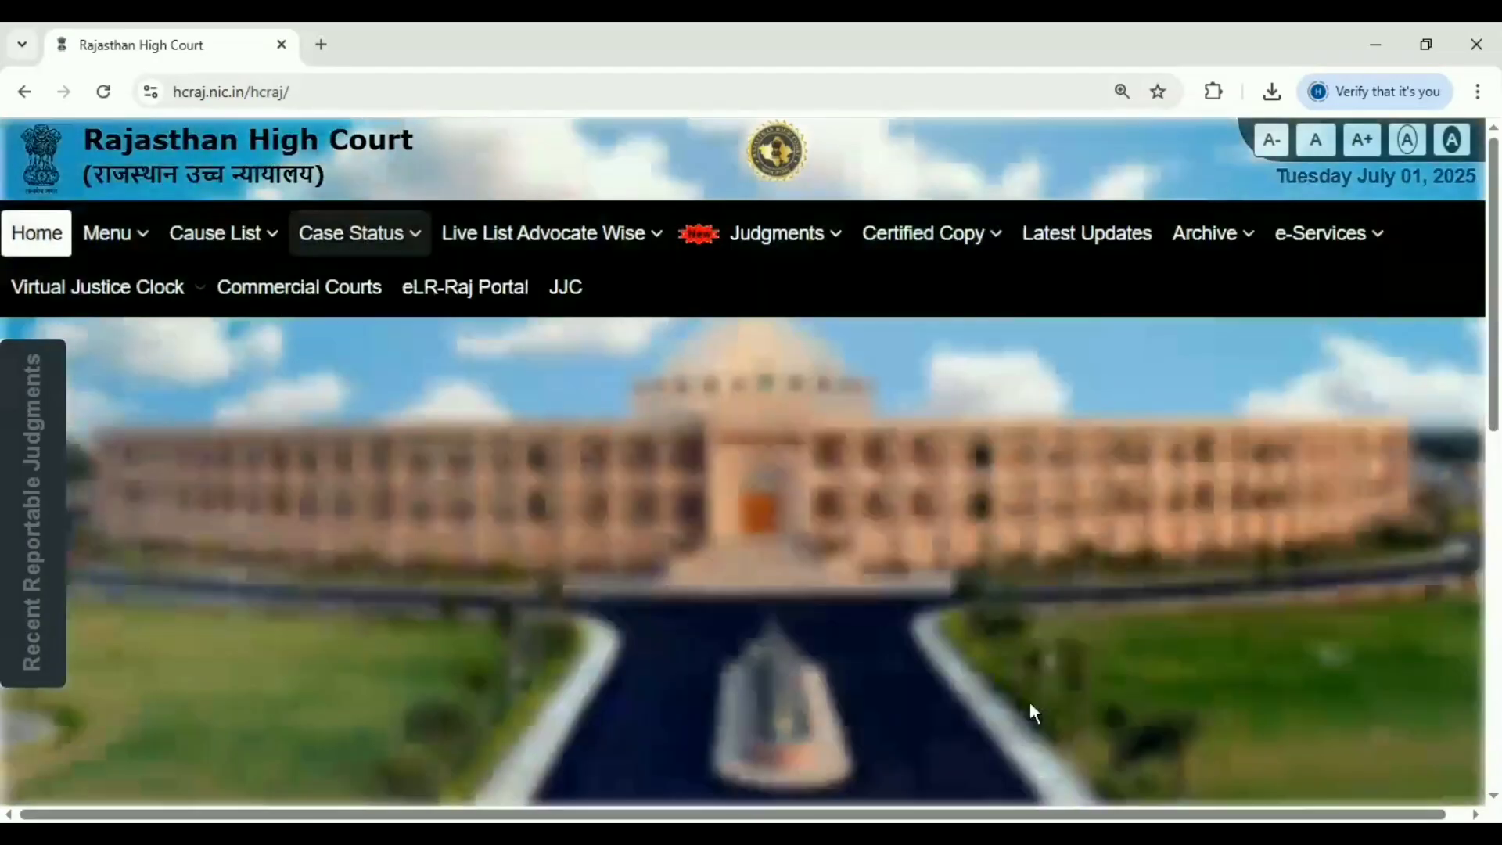
scroll(1021, 744, "down", 1)
scroll(871, 636, "down", 1)
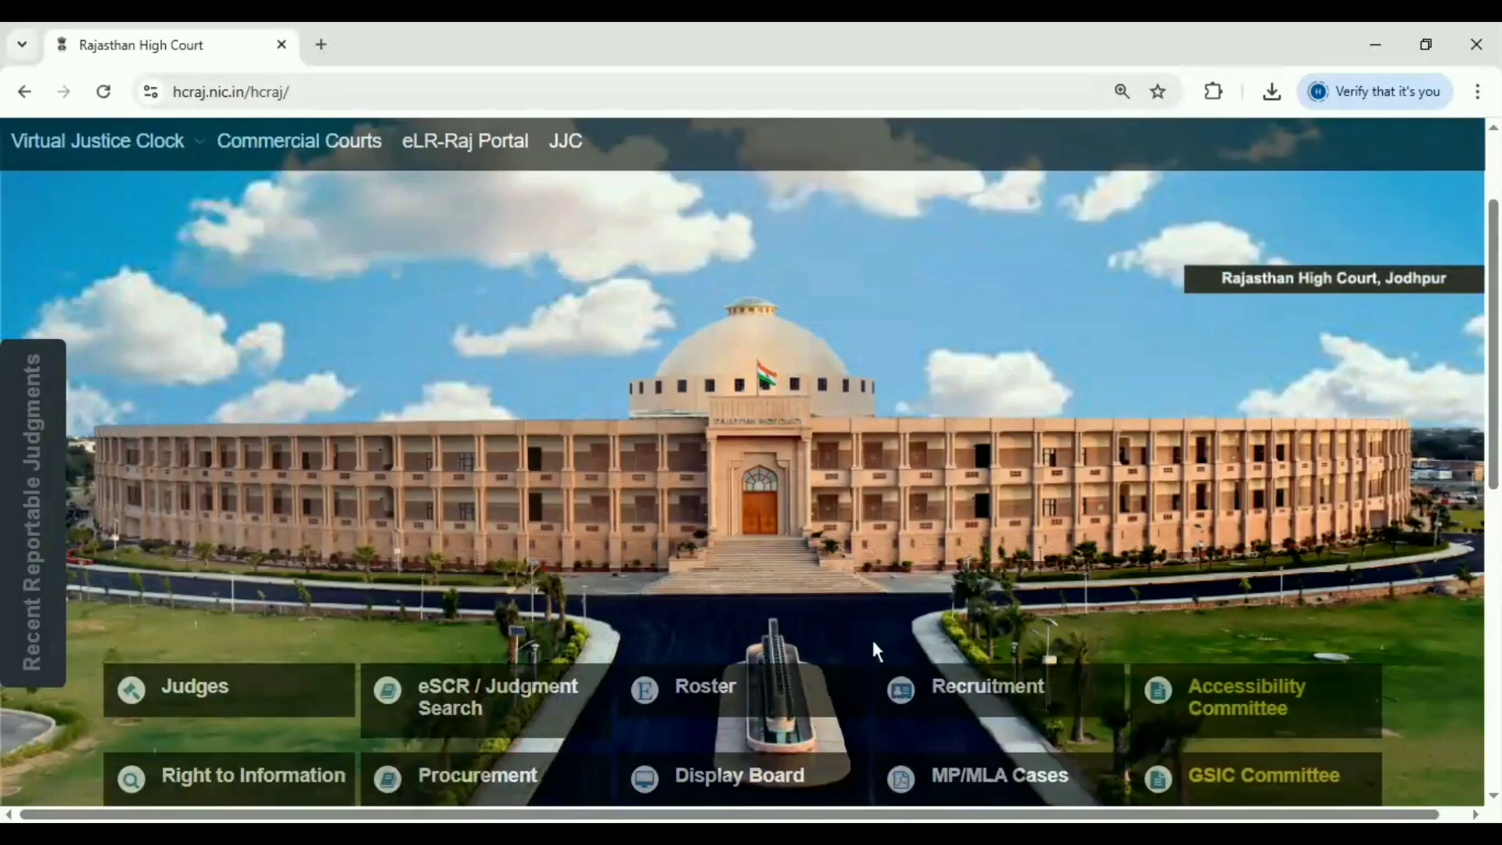
mouse_move(939, 688)
left_click(969, 607)
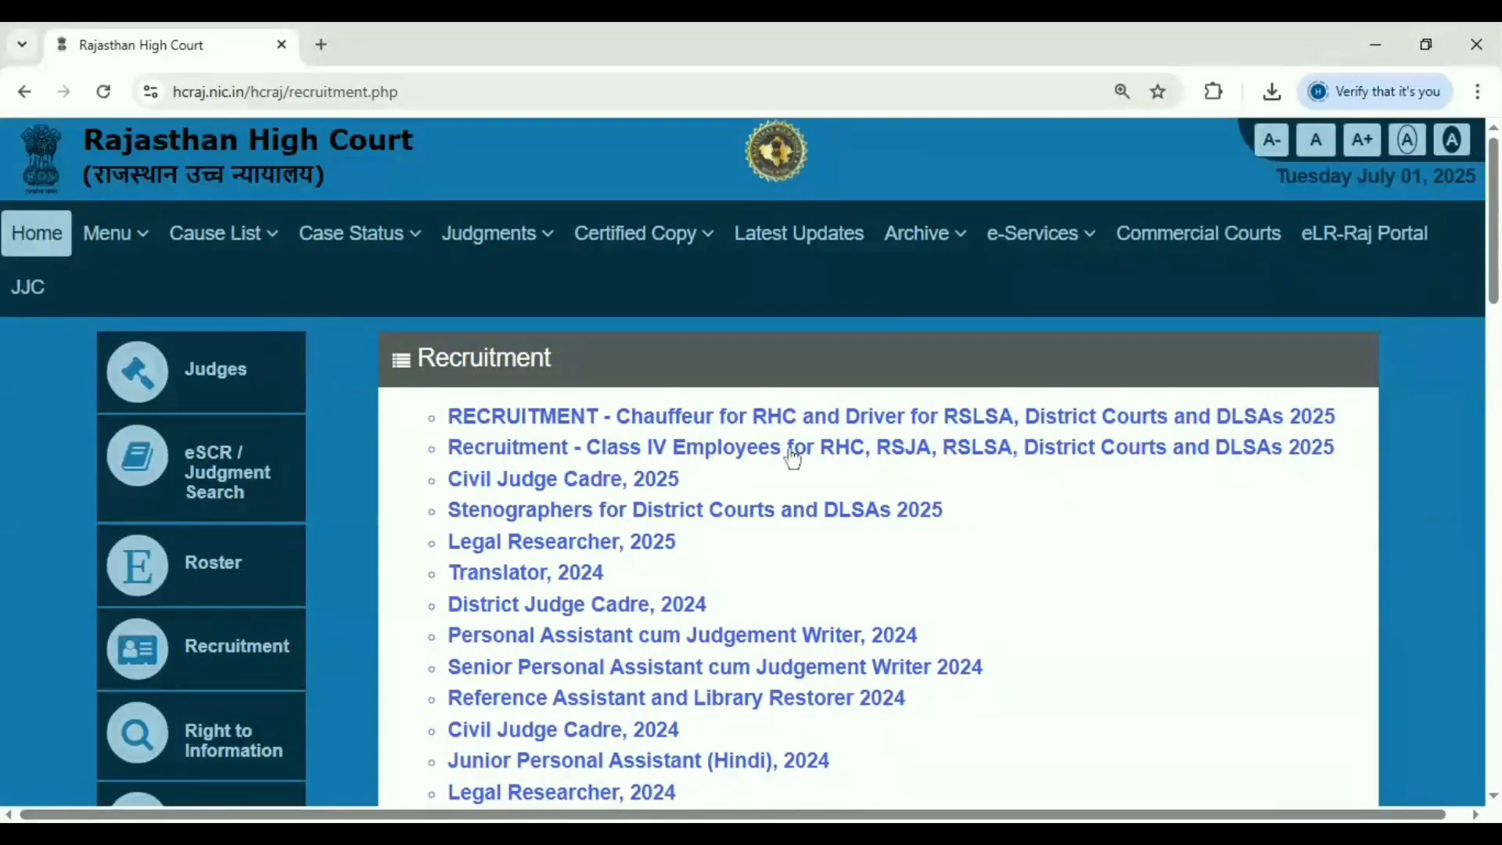
left_click(642, 452)
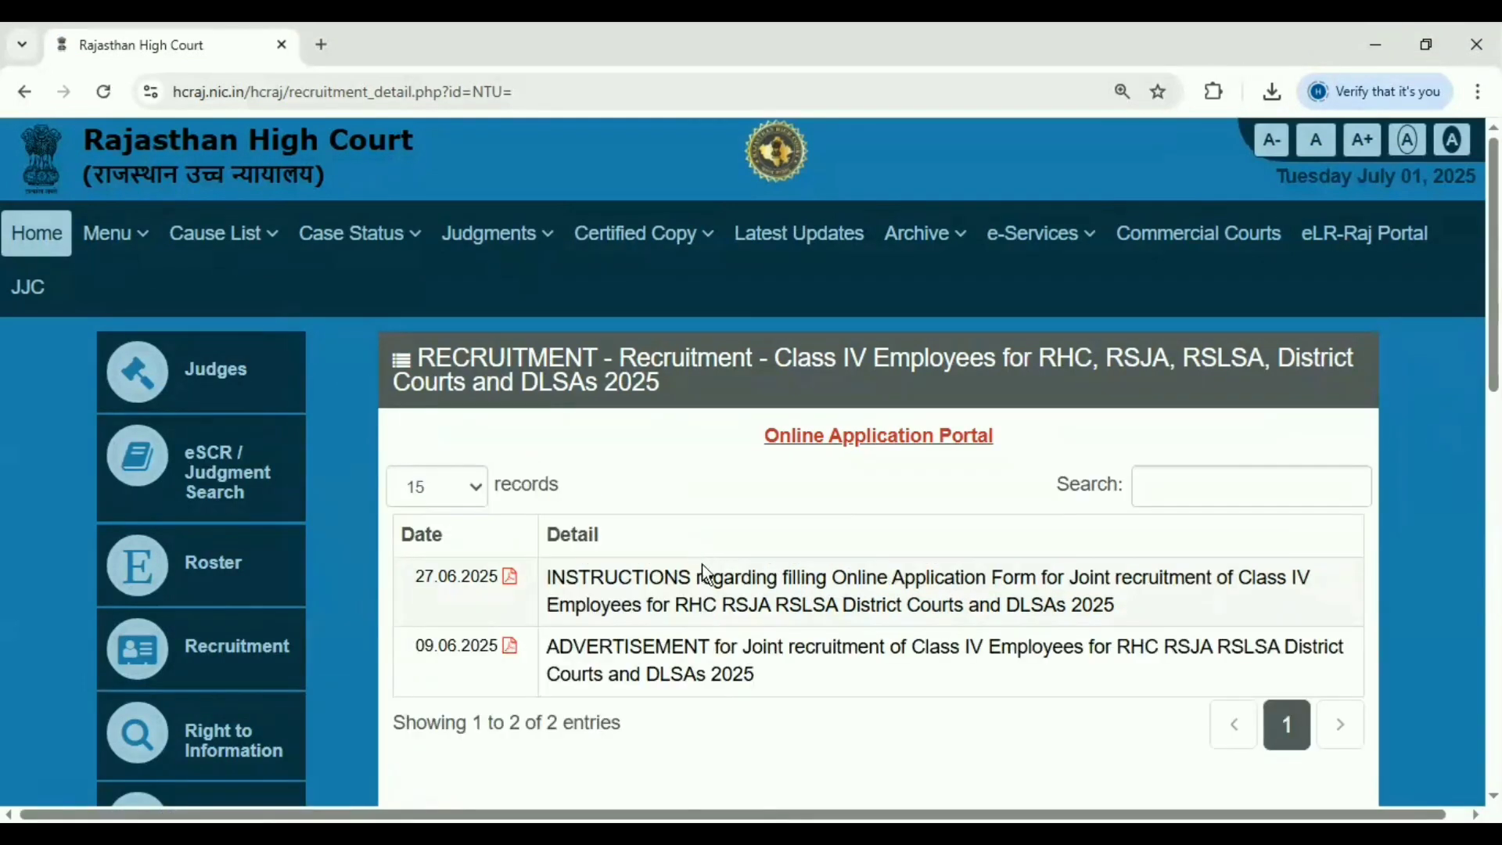
left_click_drag(701, 577, 888, 579)
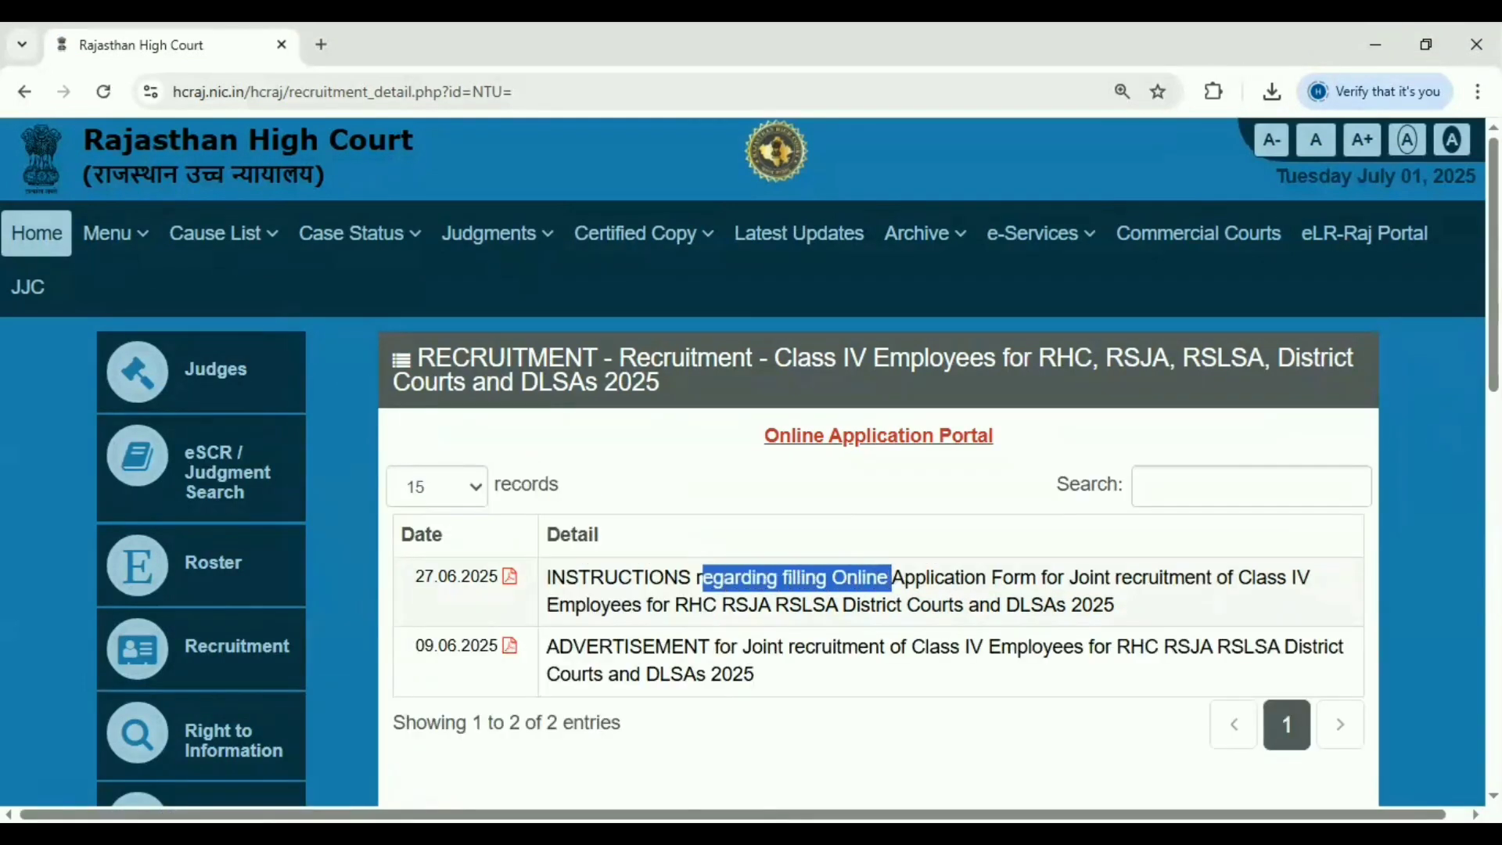
left_click_drag(547, 646, 988, 647)
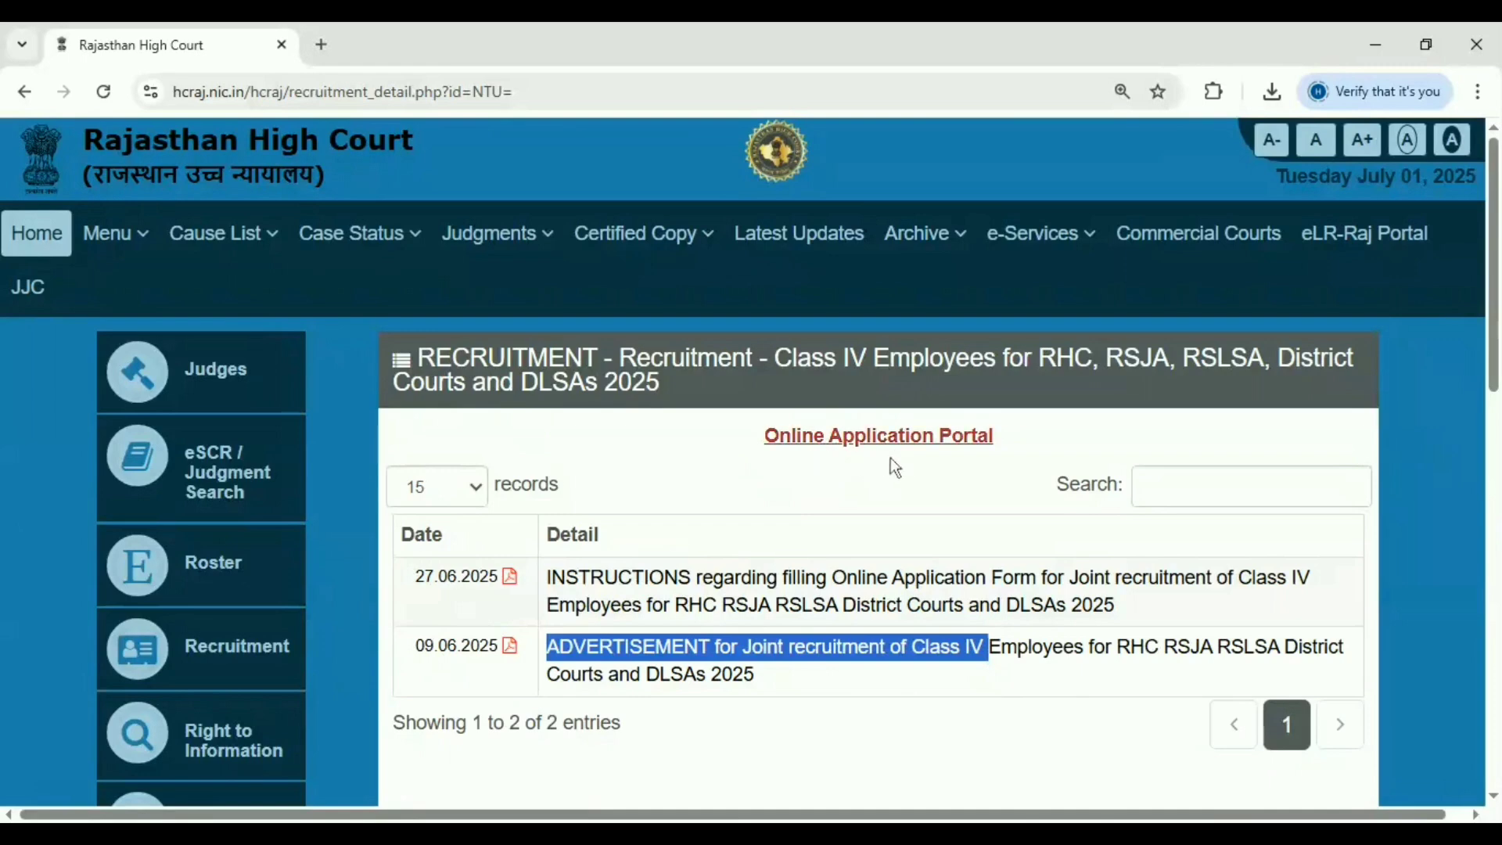
Open the Online Application Portal, review its registered and new user sections, and choose Register Now
left_click(867, 446)
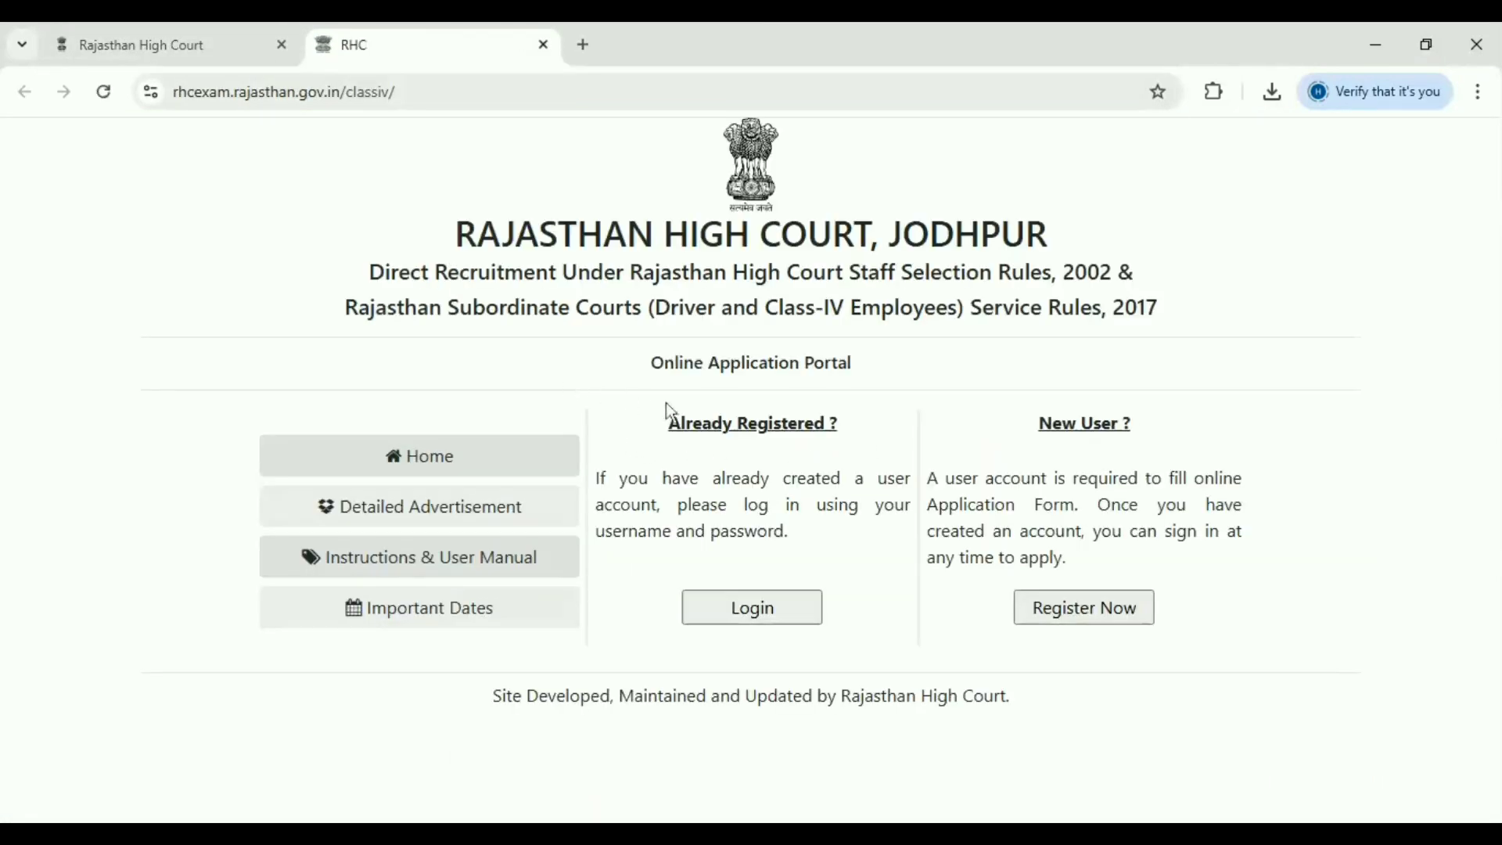
left_click_drag(477, 235, 1133, 274)
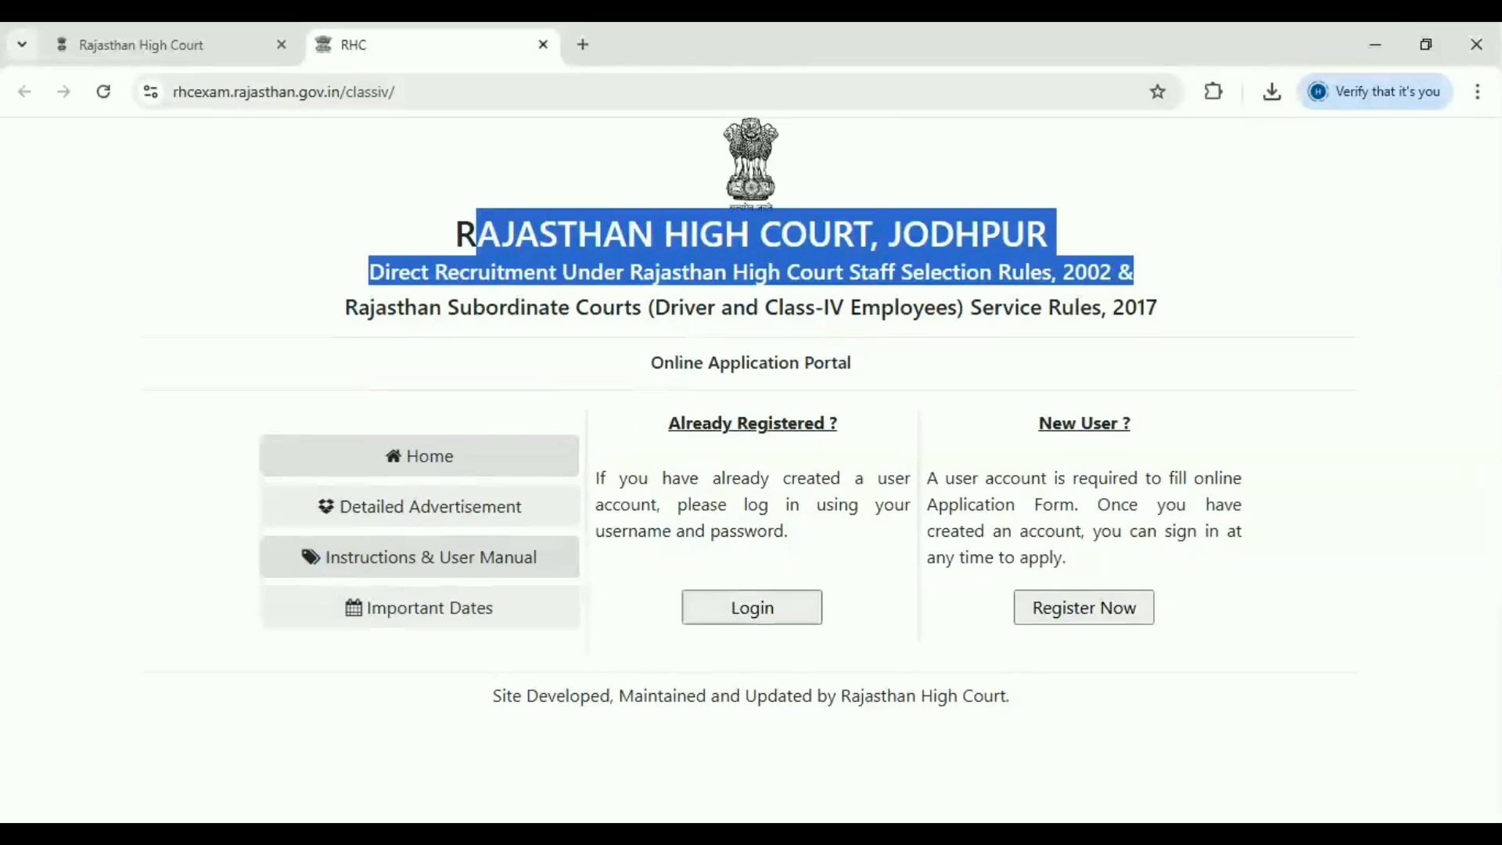
left_click_drag(737, 423, 853, 436)
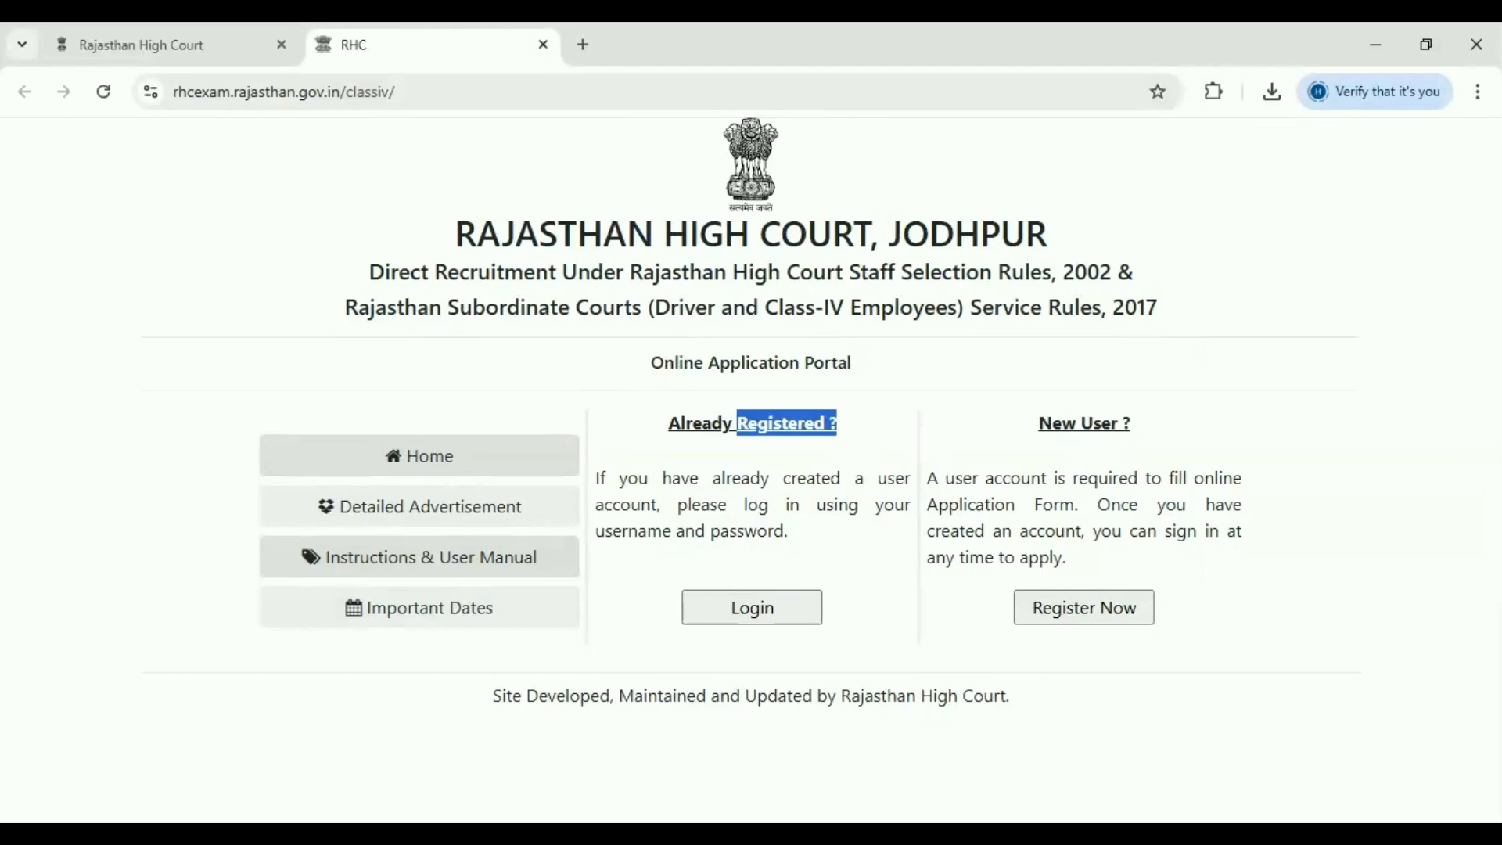
left_click_drag(1052, 423, 1123, 427)
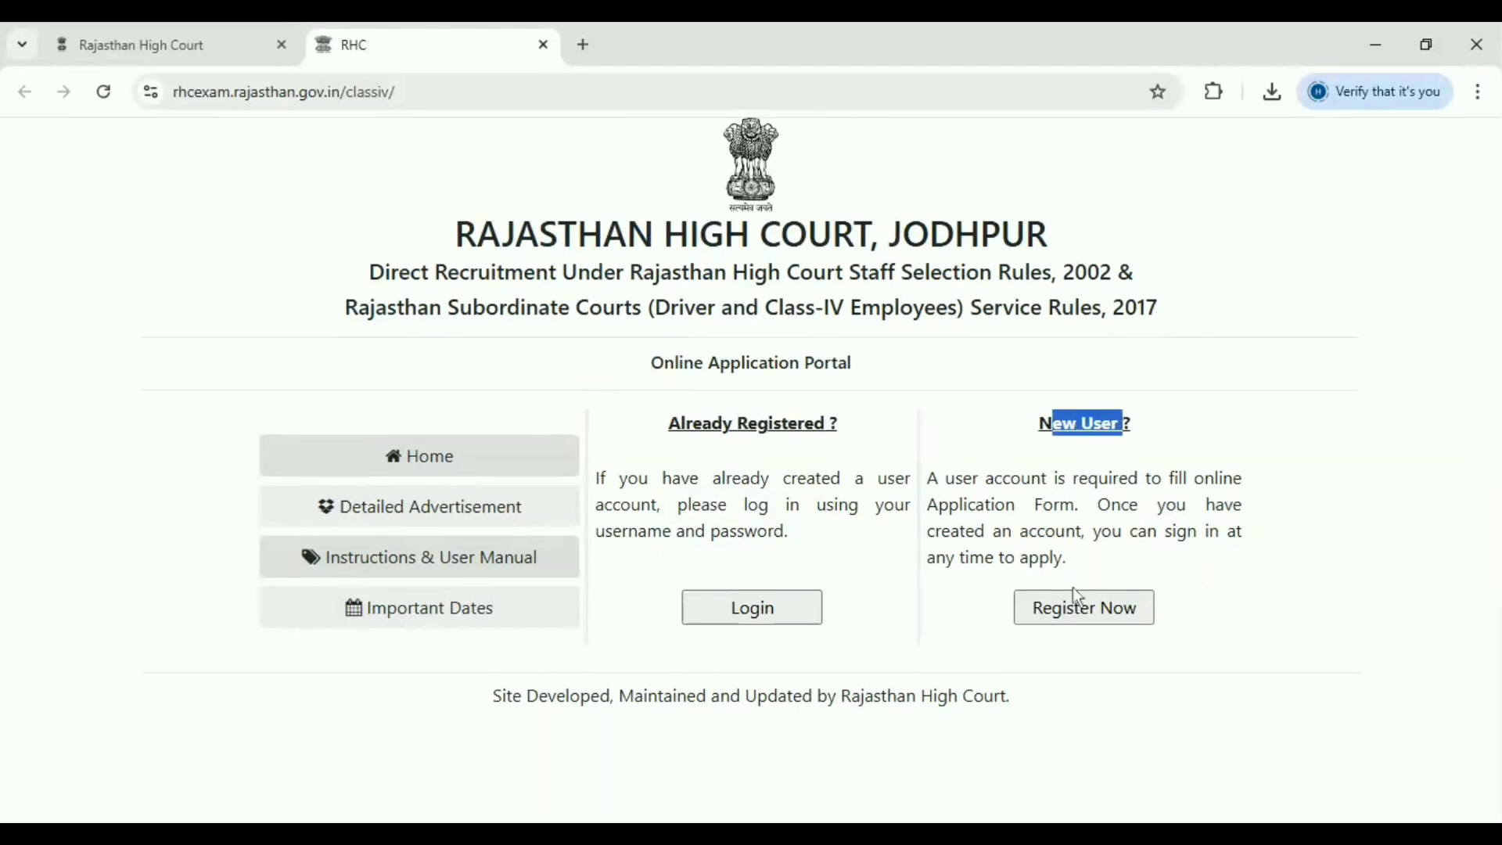
left_click(1070, 612)
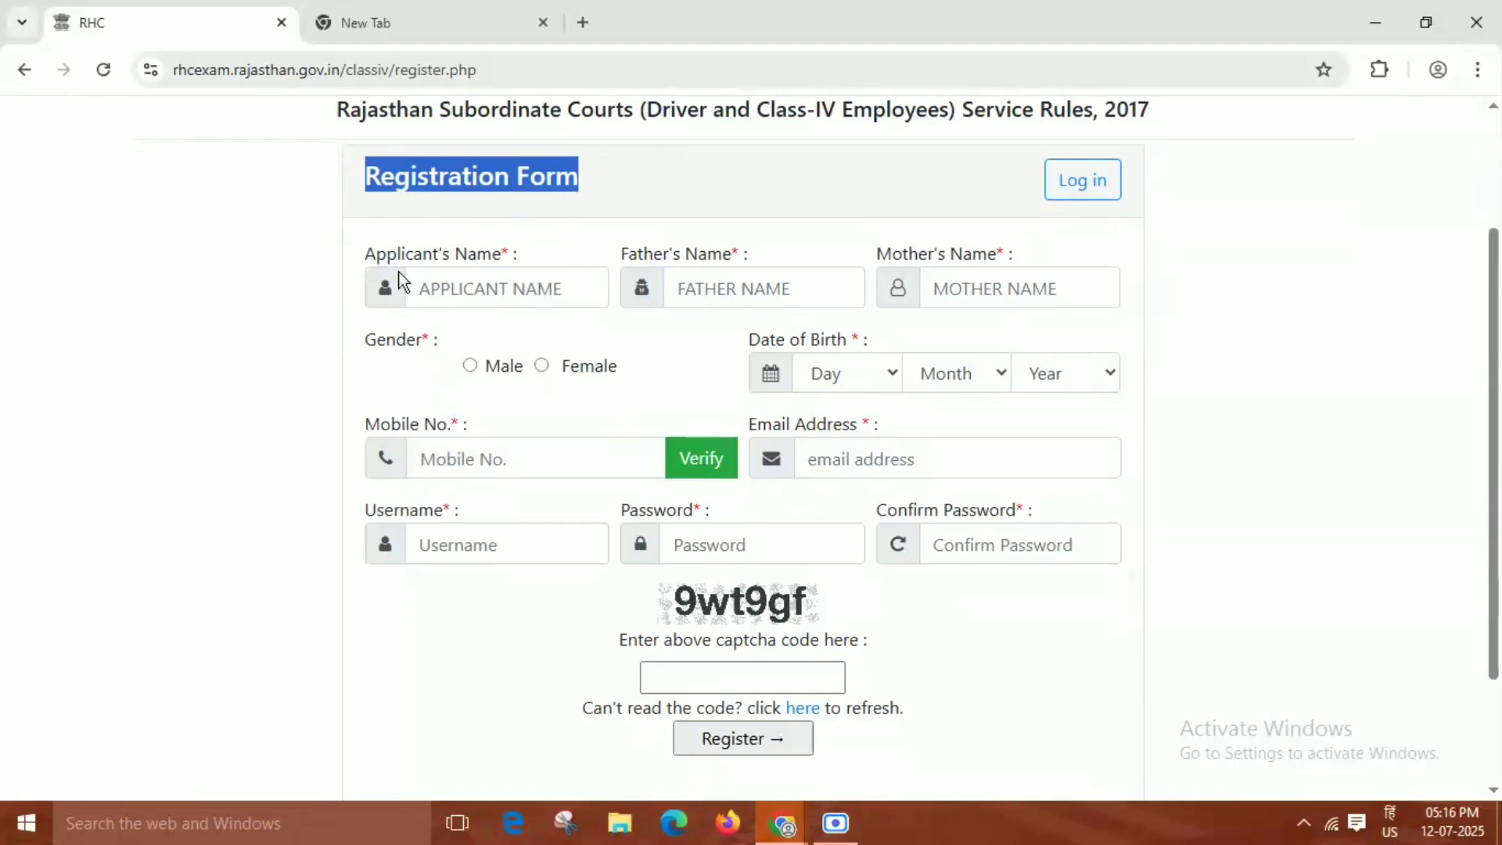
Enter the applicant's, father's and mother's full names in the name fields
left_click_drag(369, 251, 508, 255)
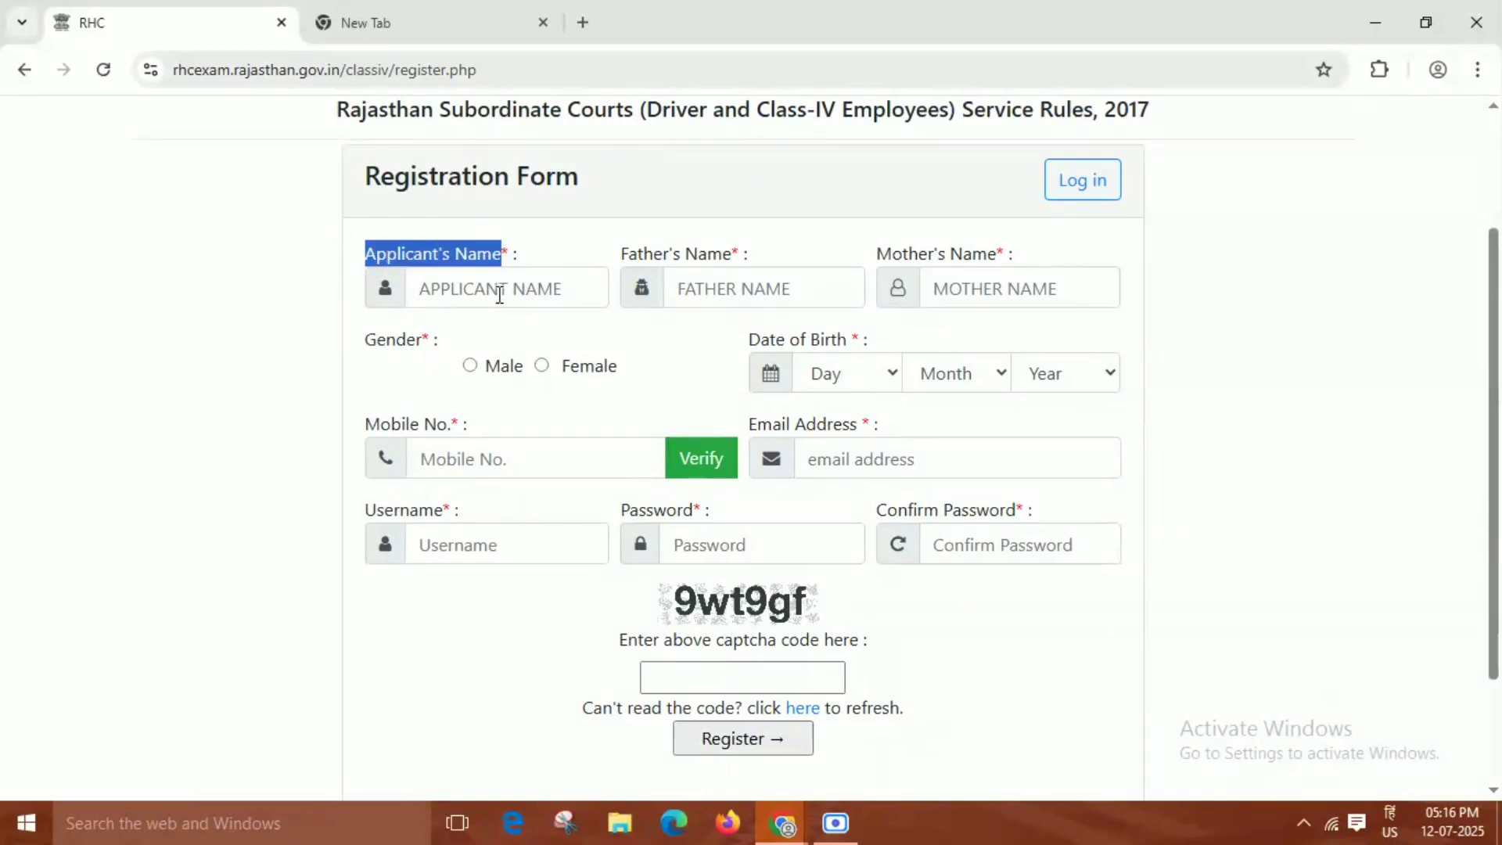
left_click(500, 293)
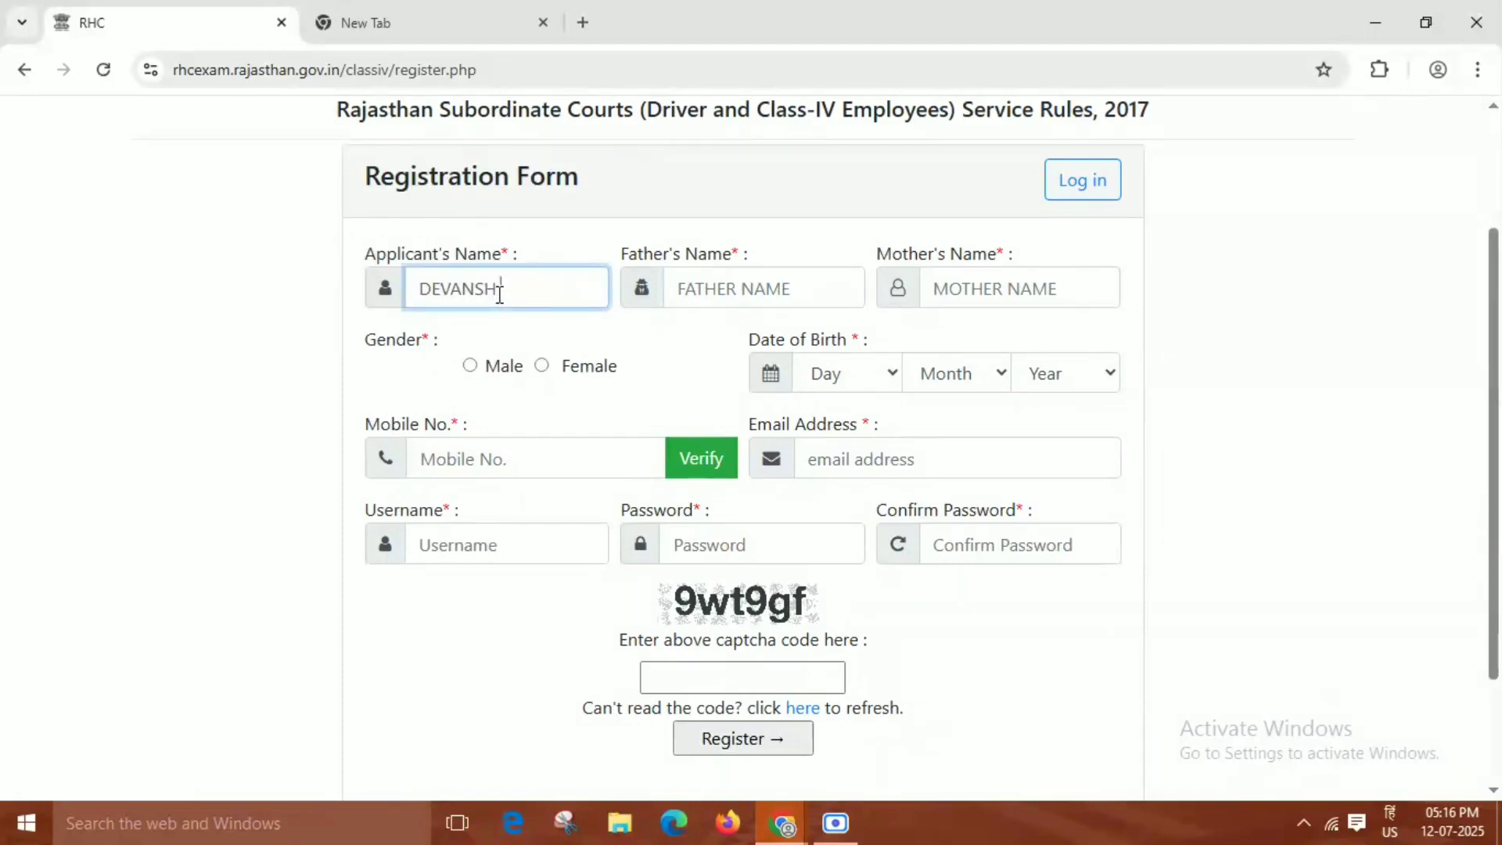
key("Tab")
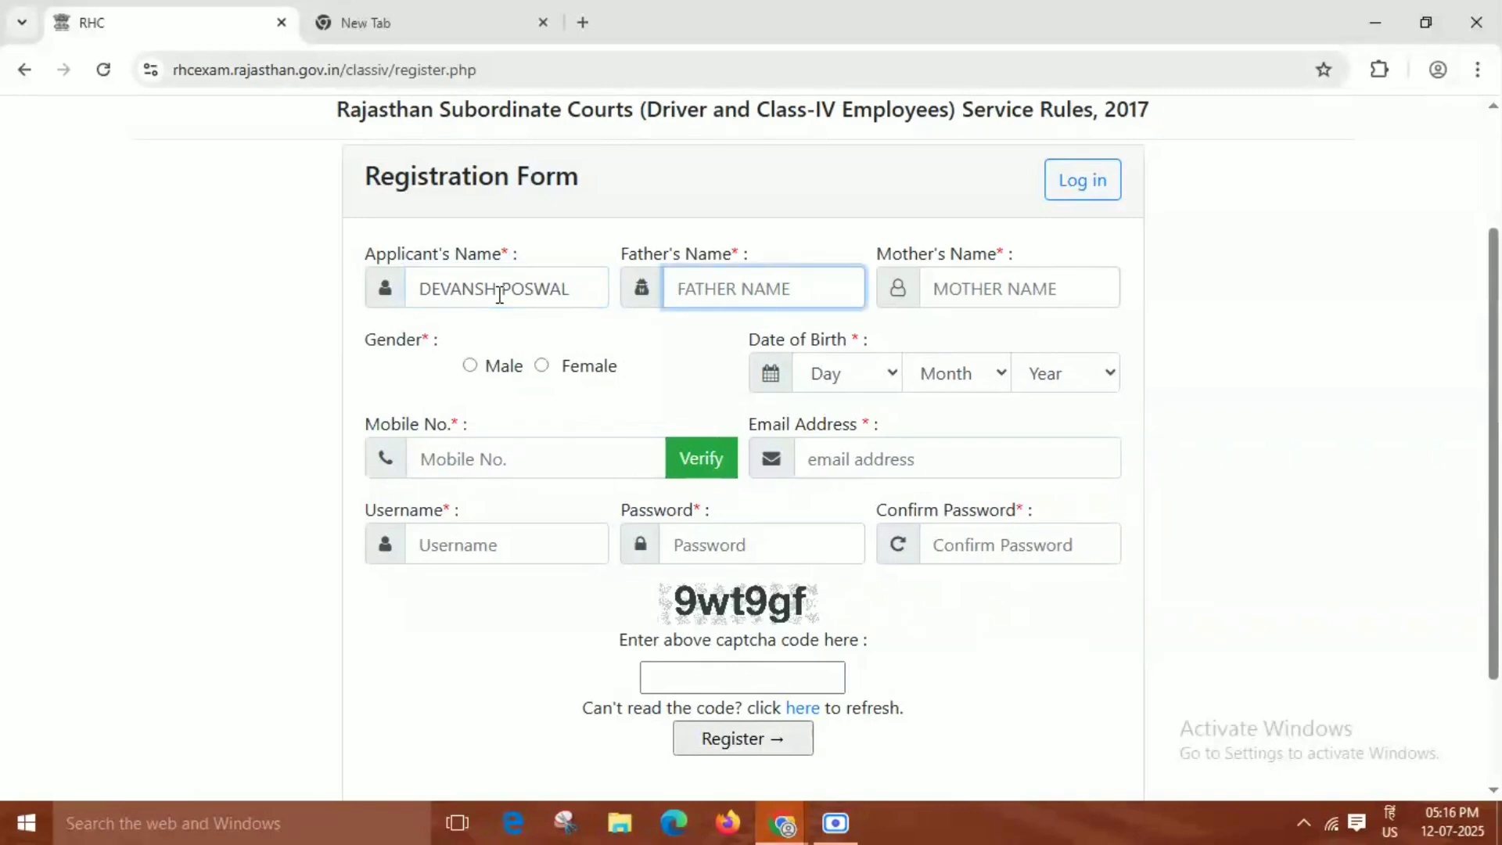
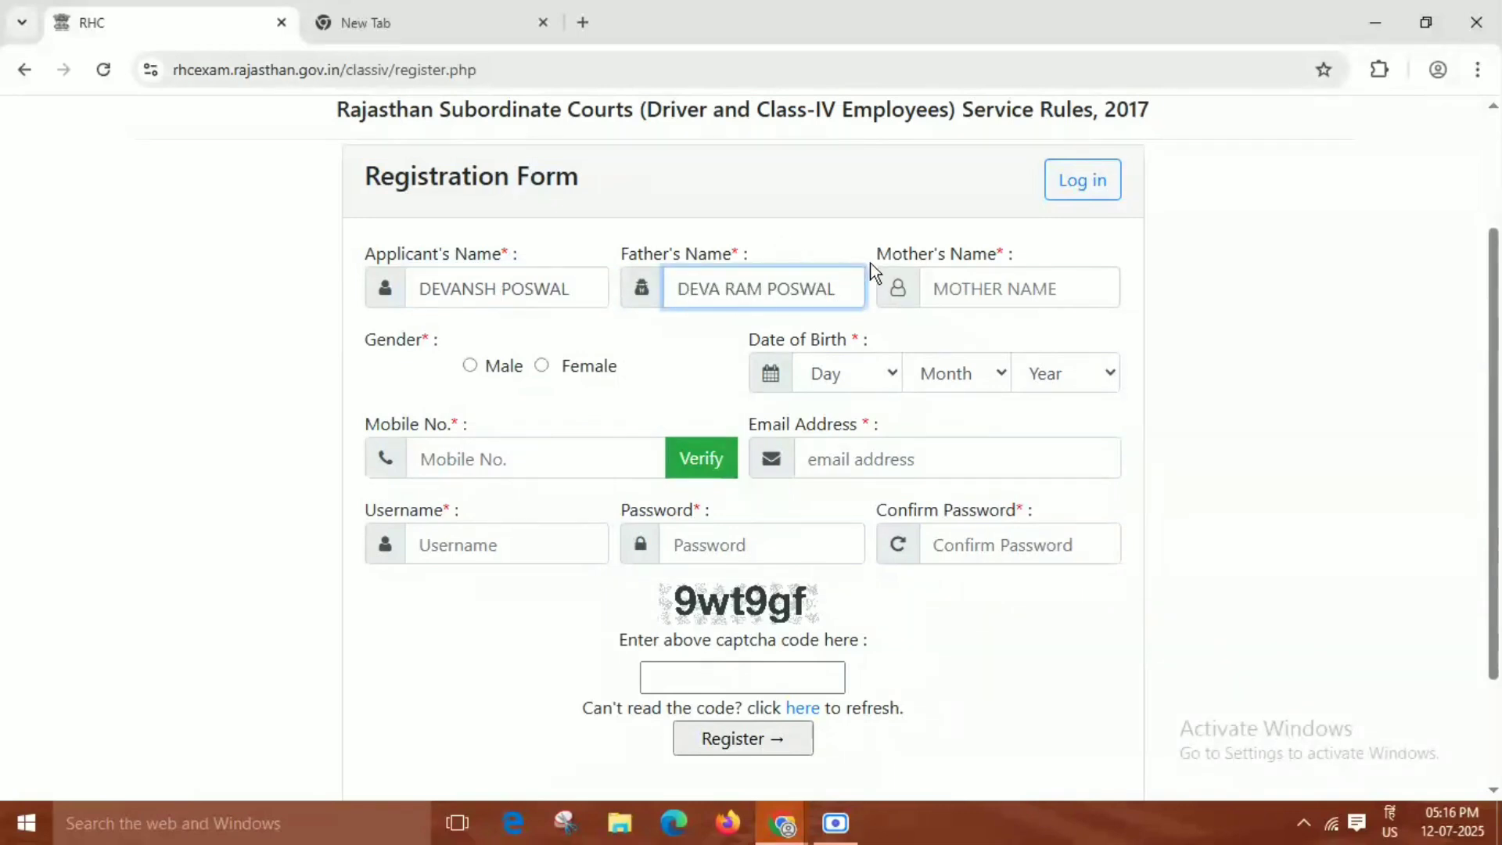
left_click_drag(875, 254, 1015, 261)
left_click(990, 288)
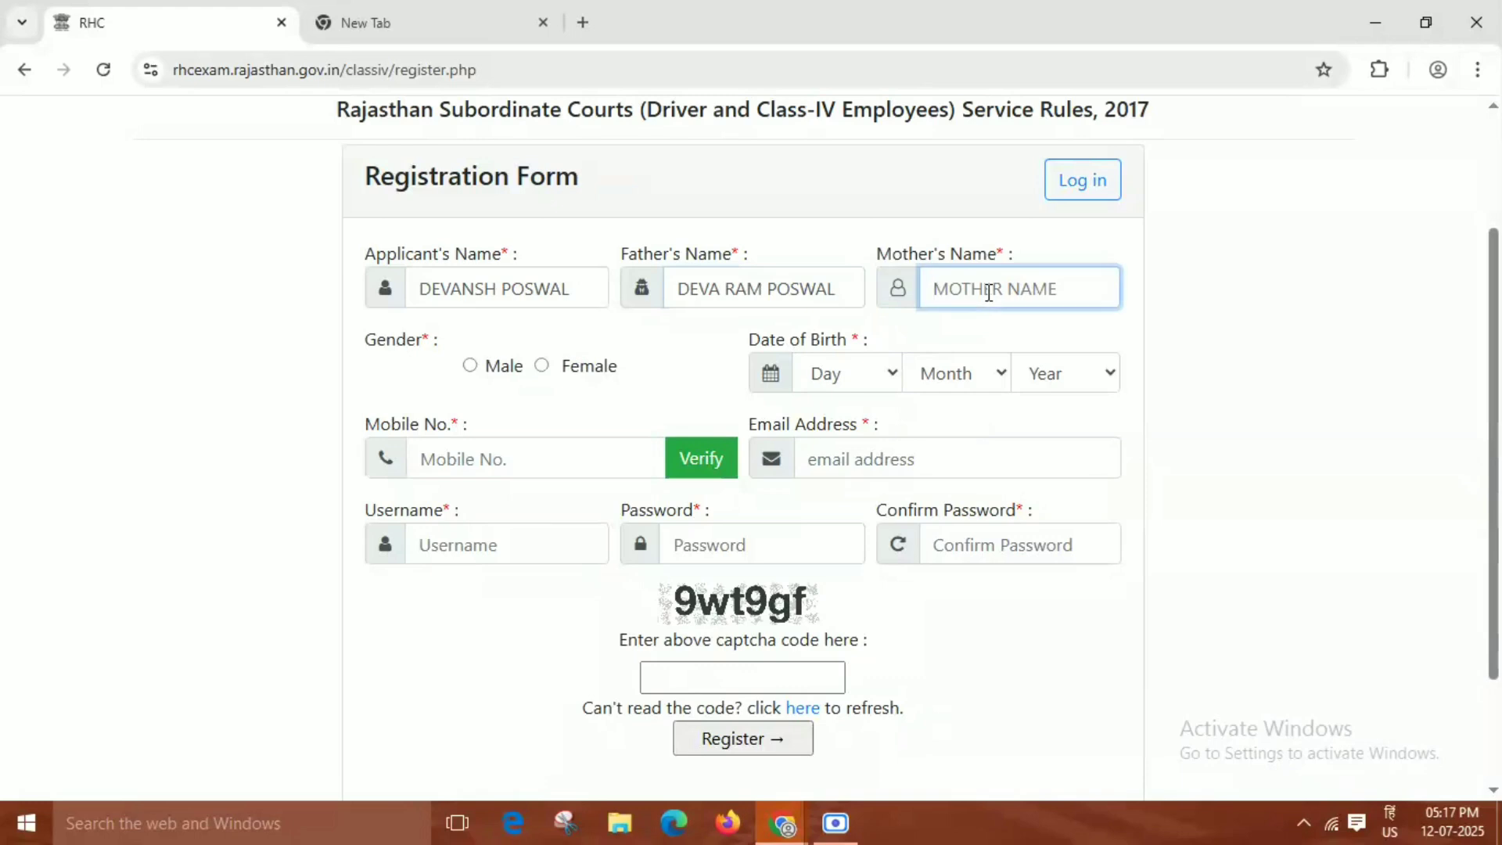
left_click_drag(376, 339, 461, 360)
left_click(469, 364)
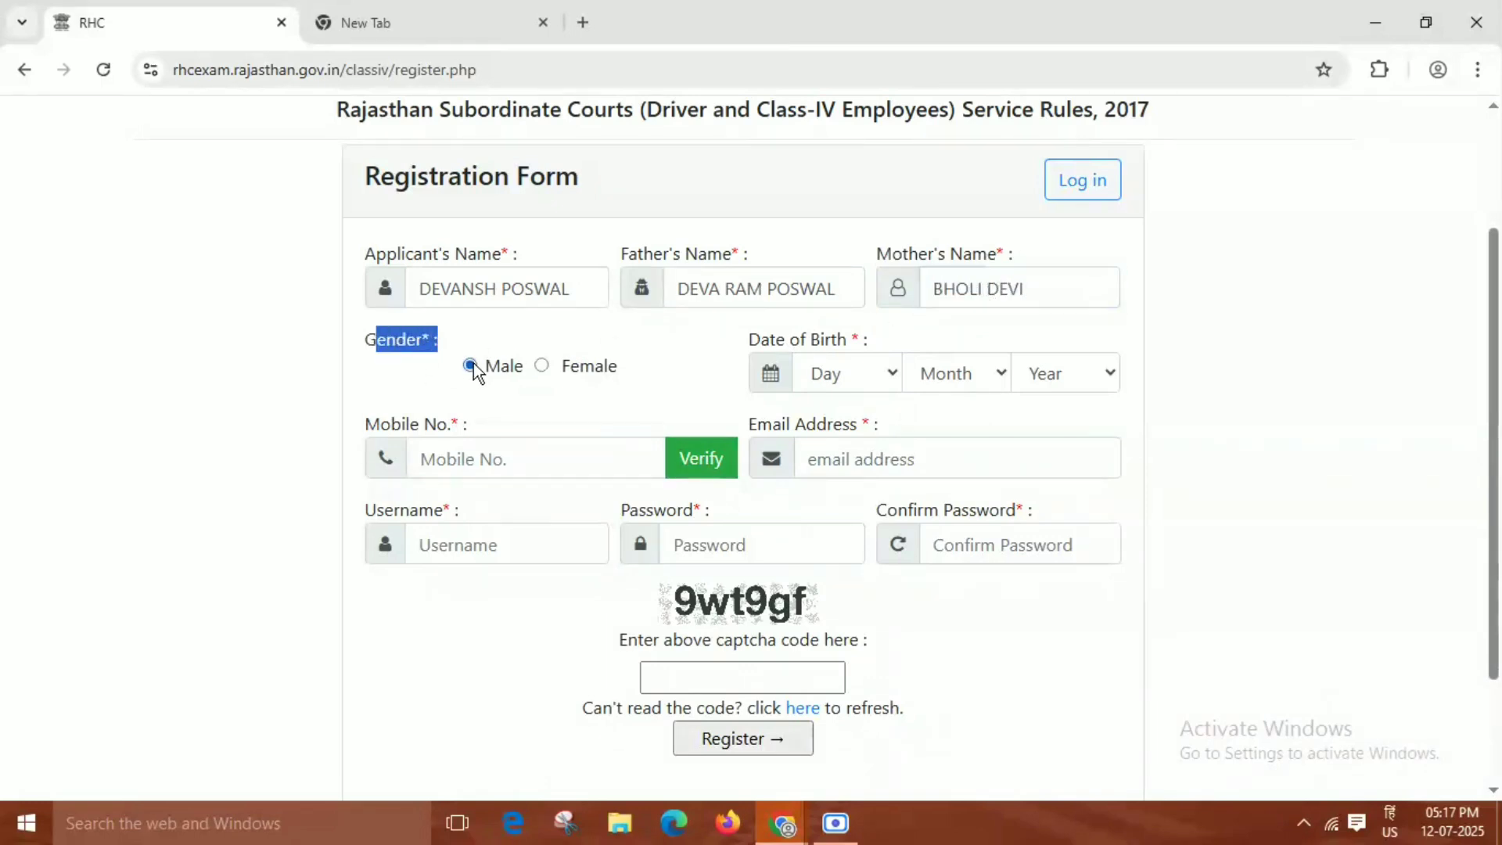
left_click_drag(749, 338, 898, 344)
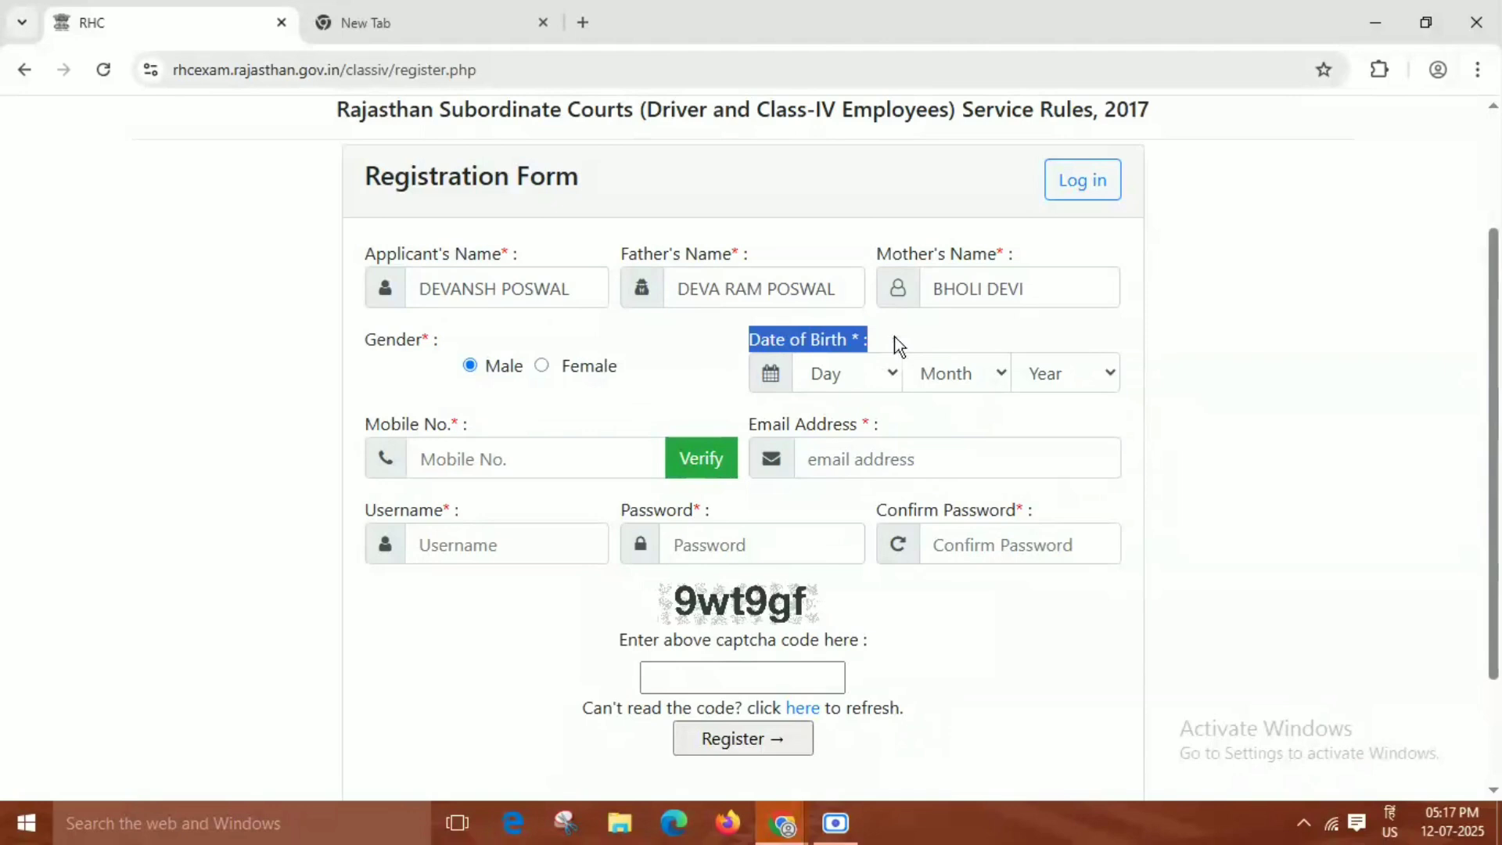
left_click(860, 380)
type("05")
key("Return")
key("Tab")
key("0")
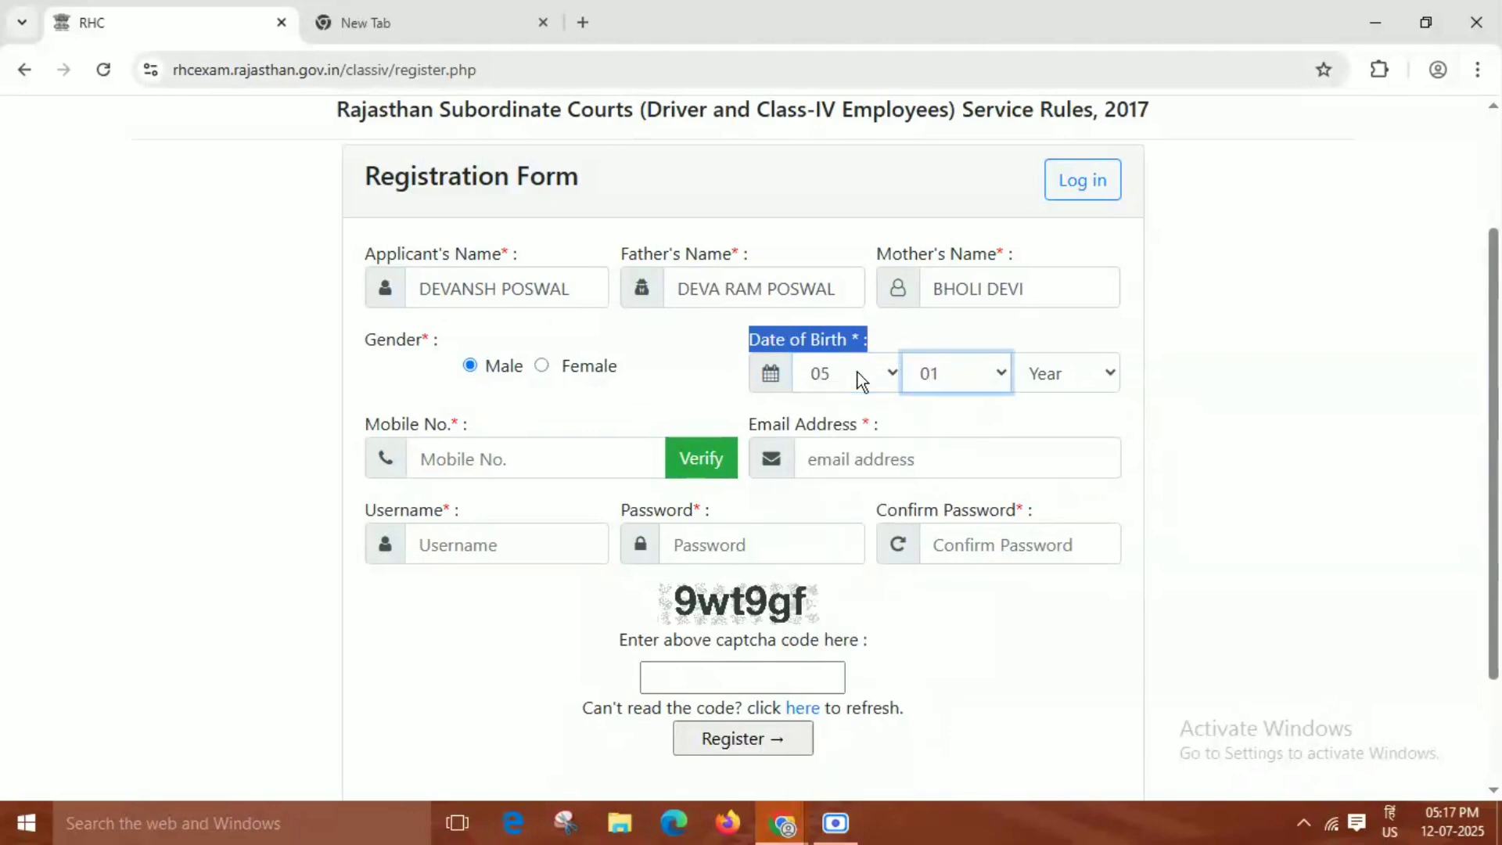
key("7")
key("Tab")
type("2005")
left_click_drag(367, 423, 462, 427)
left_click(479, 469)
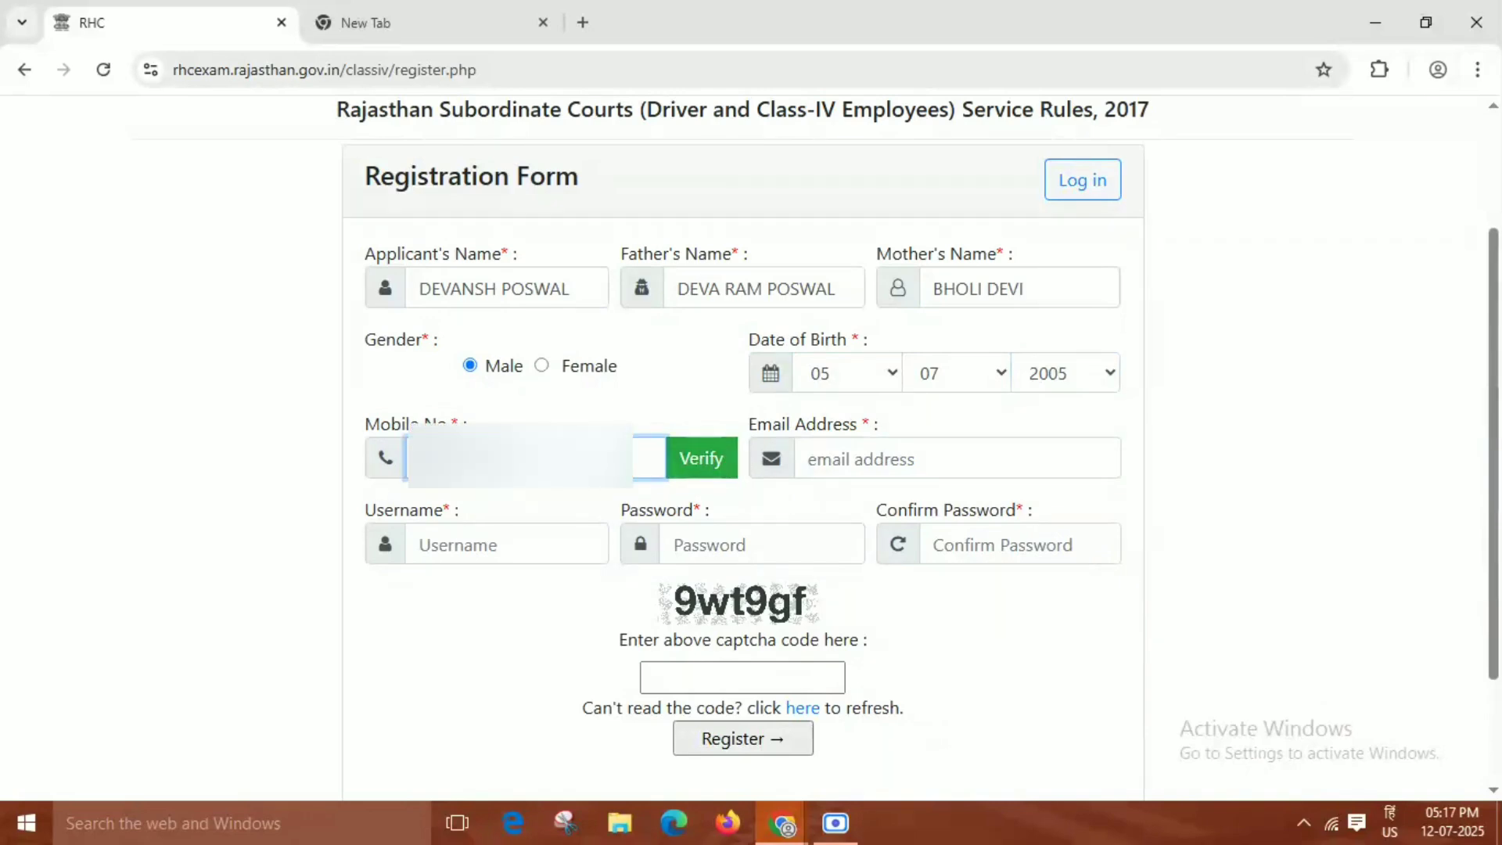
Verify the mobile number by entering the received OTP and confirming the verified message
left_click(710, 470)
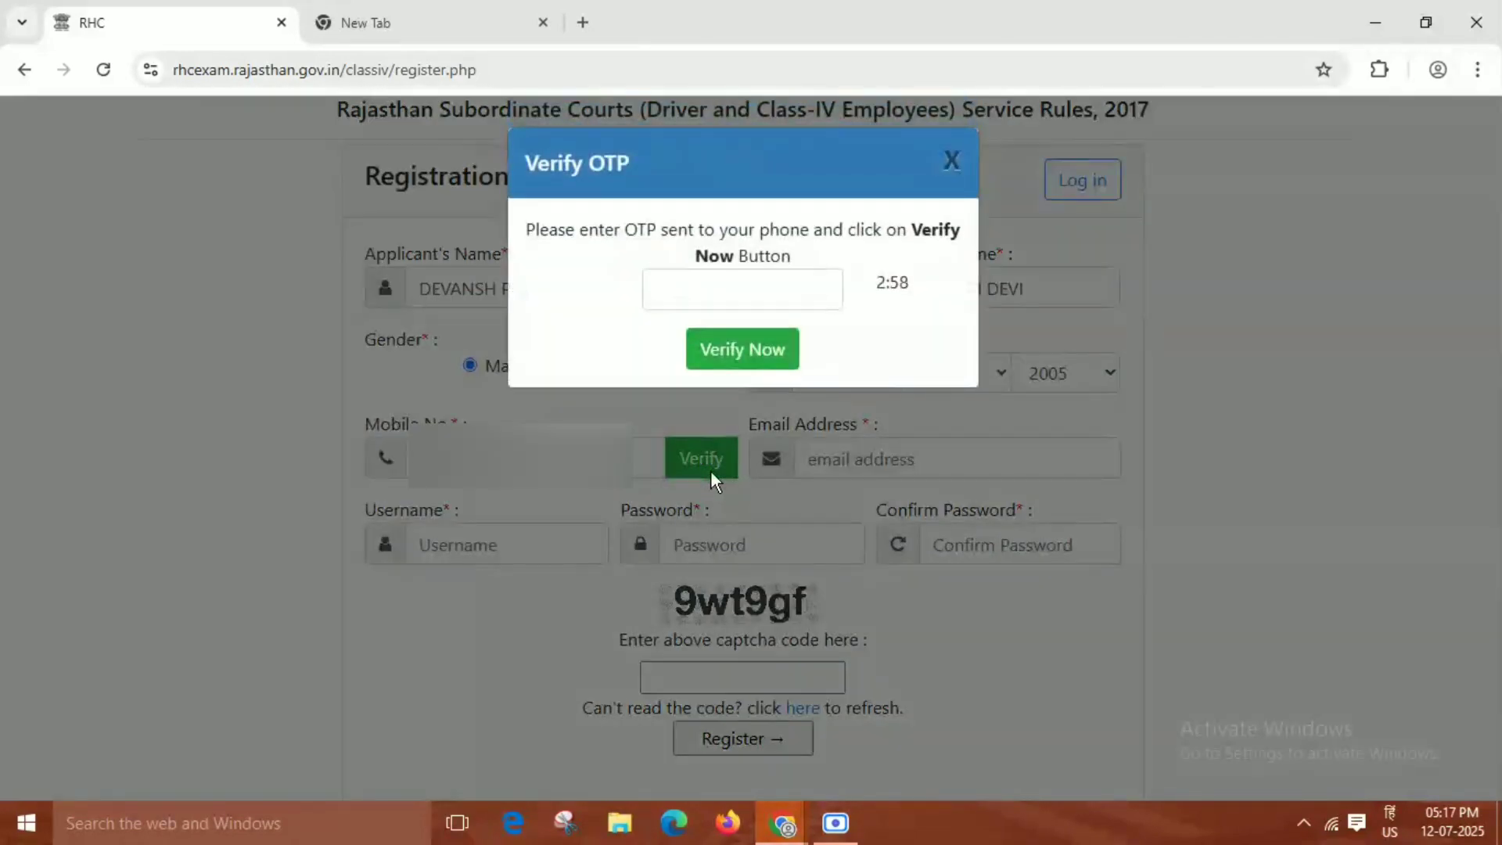
left_click(751, 289)
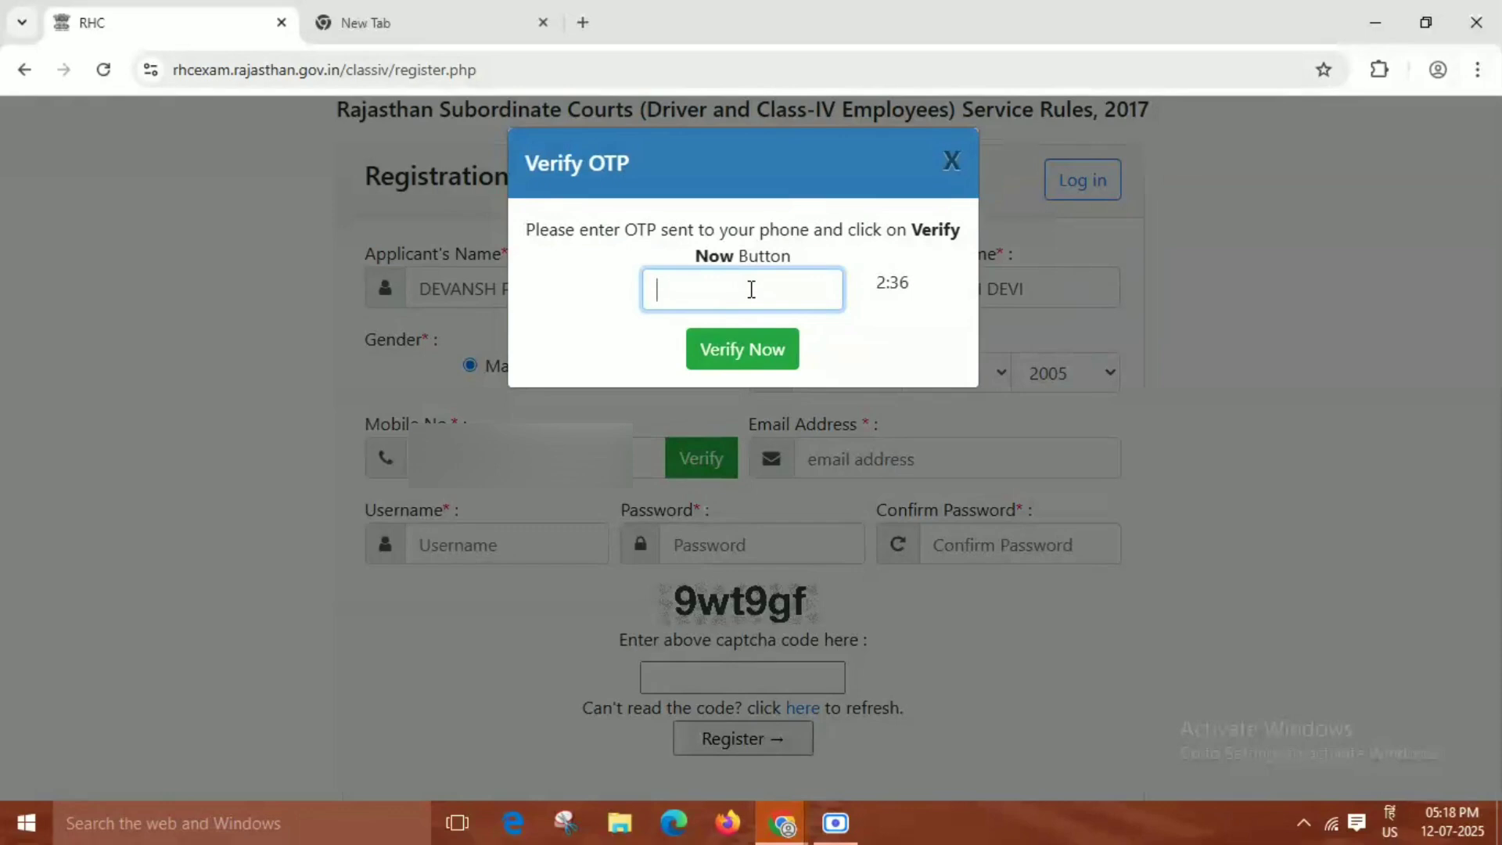
left_click(748, 356)
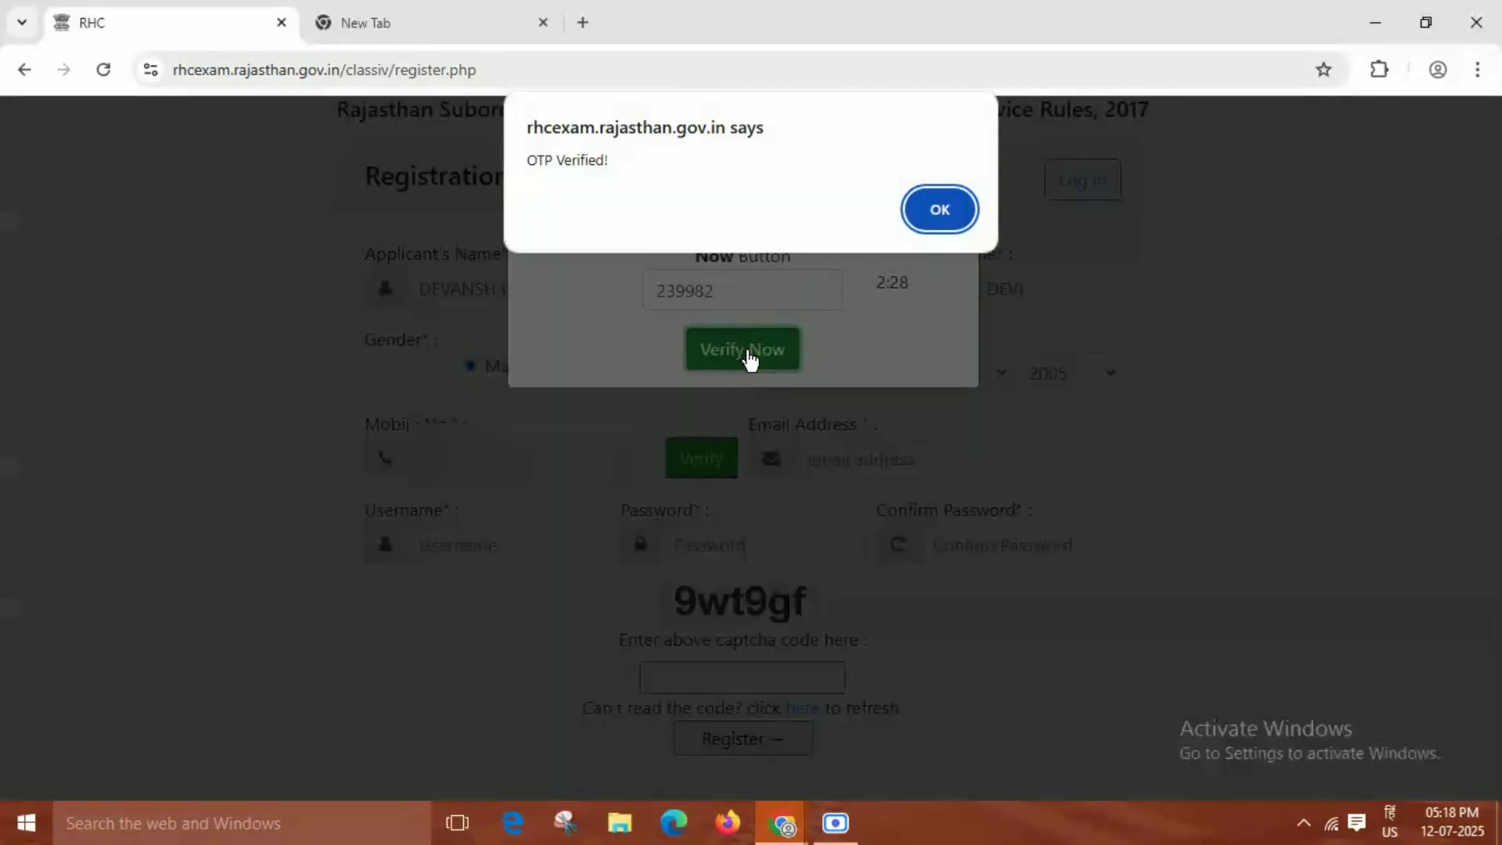
left_click(940, 209)
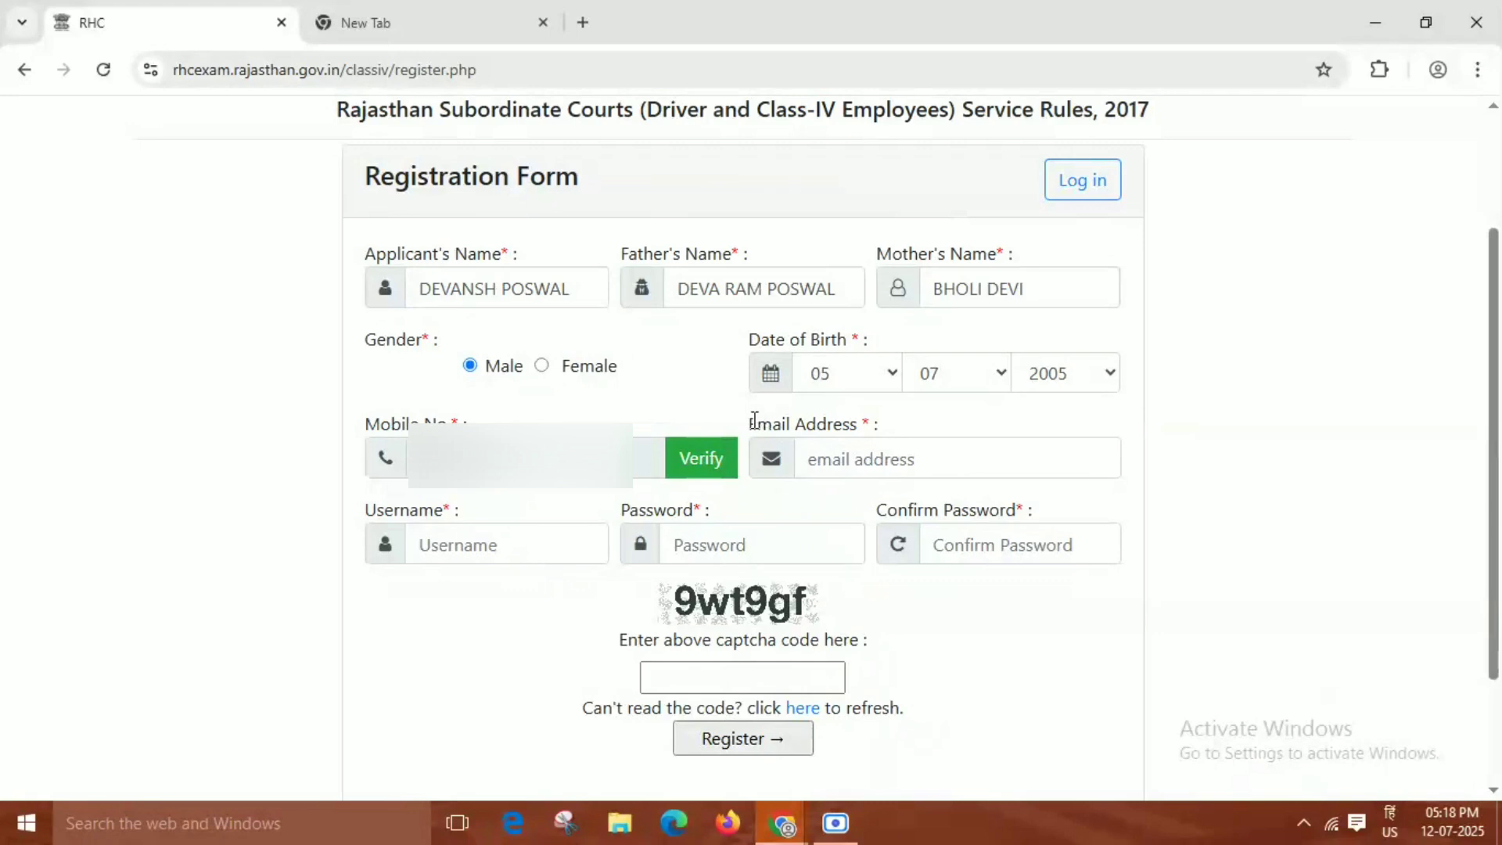
Fill in the contact's e-mail address, then move to the Username field
left_click(870, 457)
type("de")
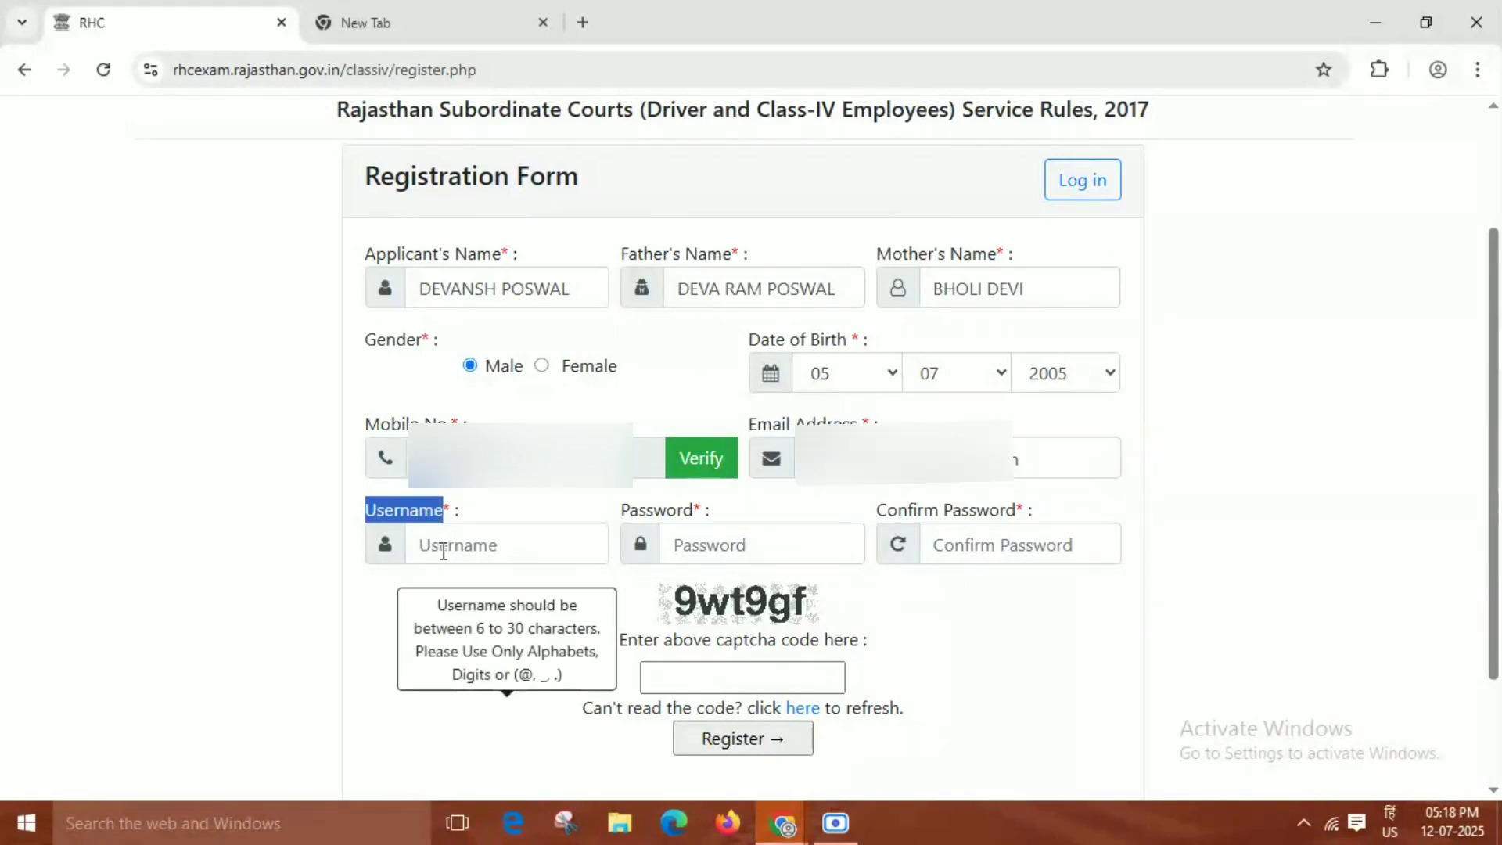
left_click(443, 552)
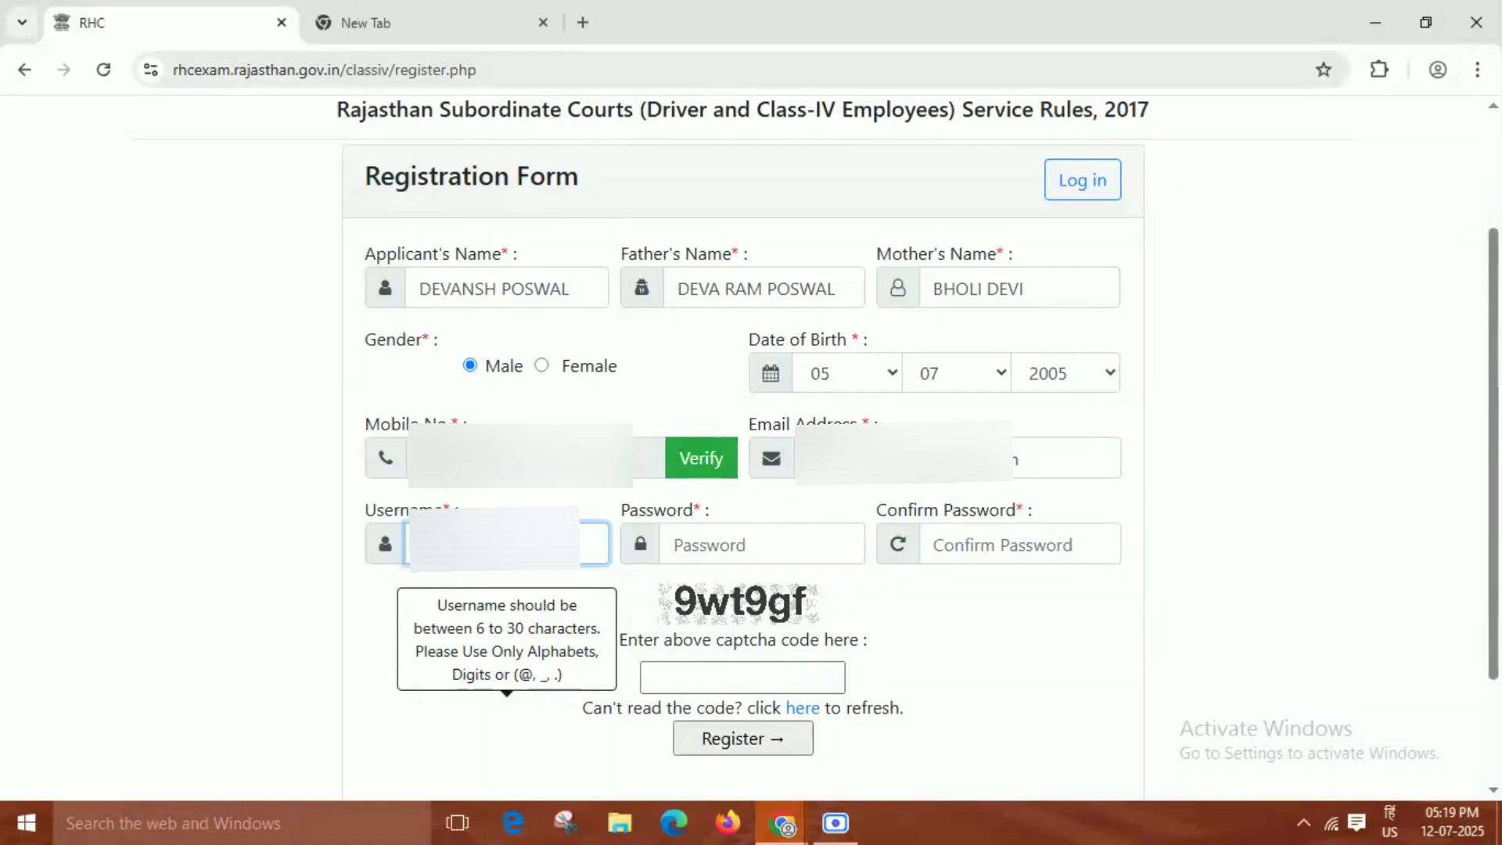
Draft the chosen username in WordPad, then enter the username and account password on the form
type("vi")
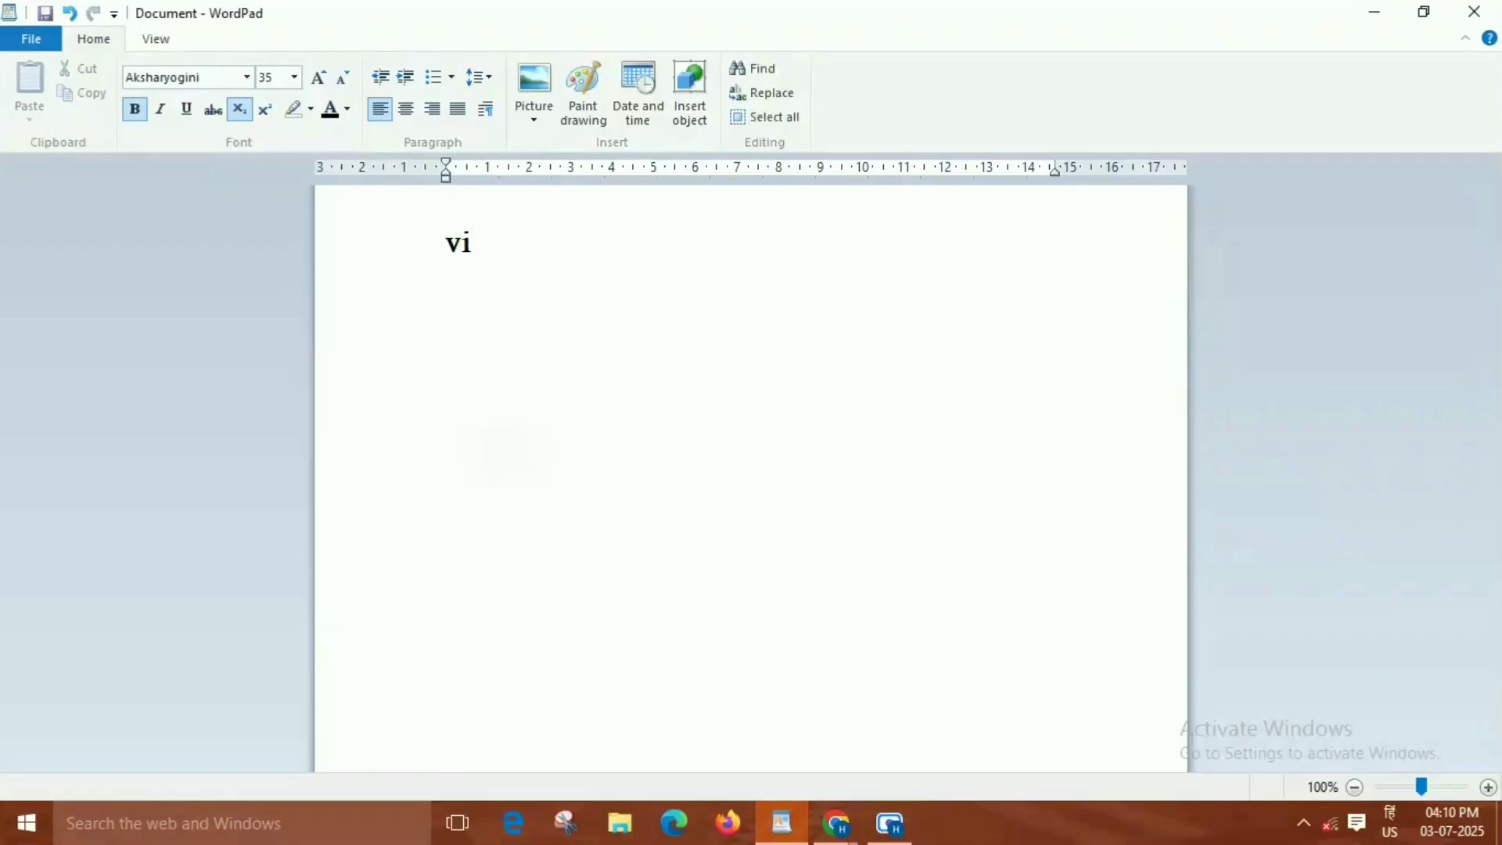
type("kash0968")
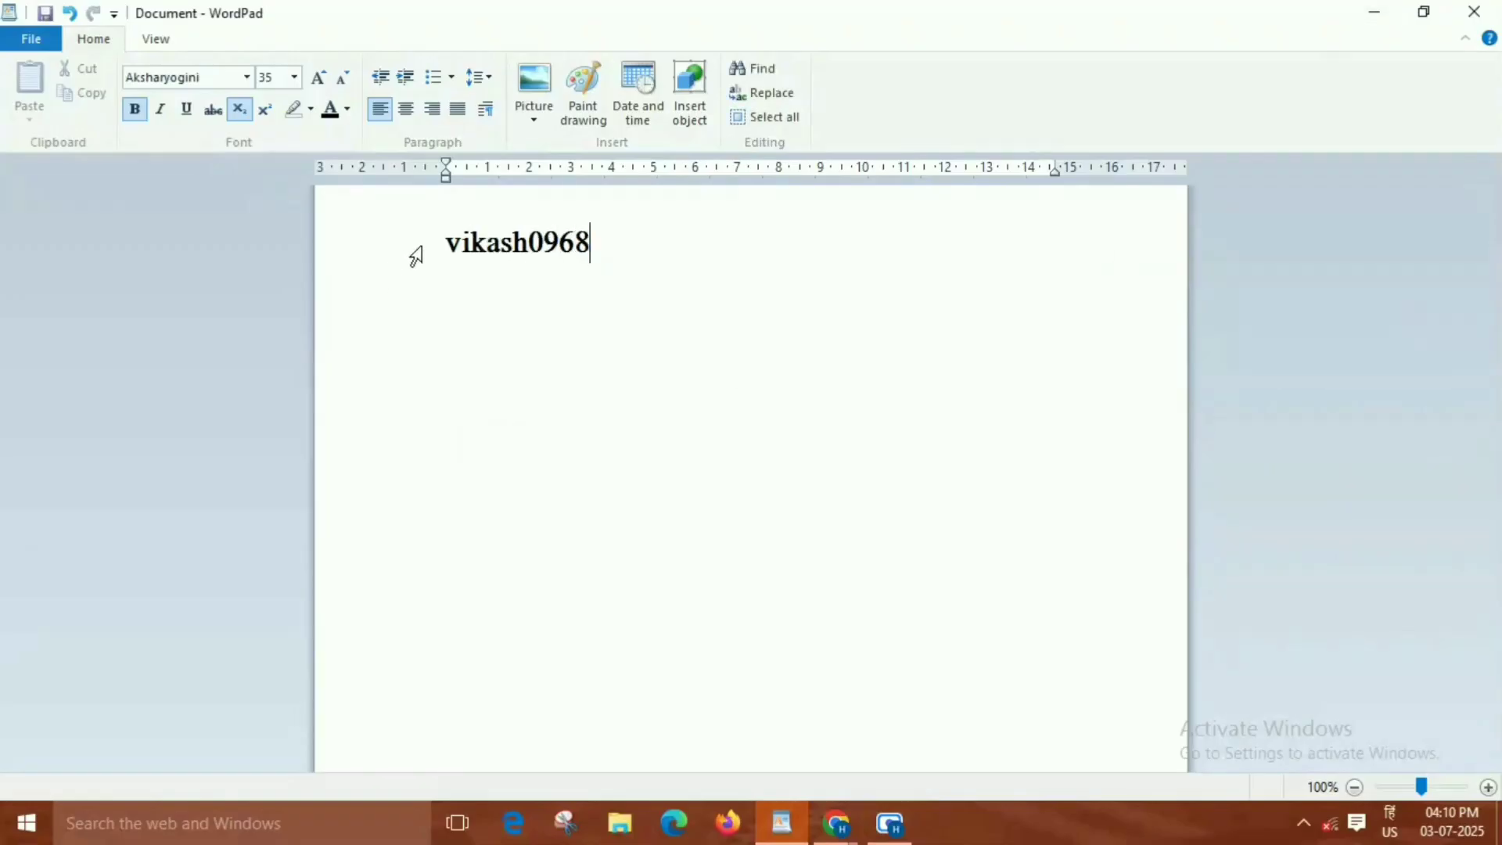
left_click_drag(446, 242, 496, 242)
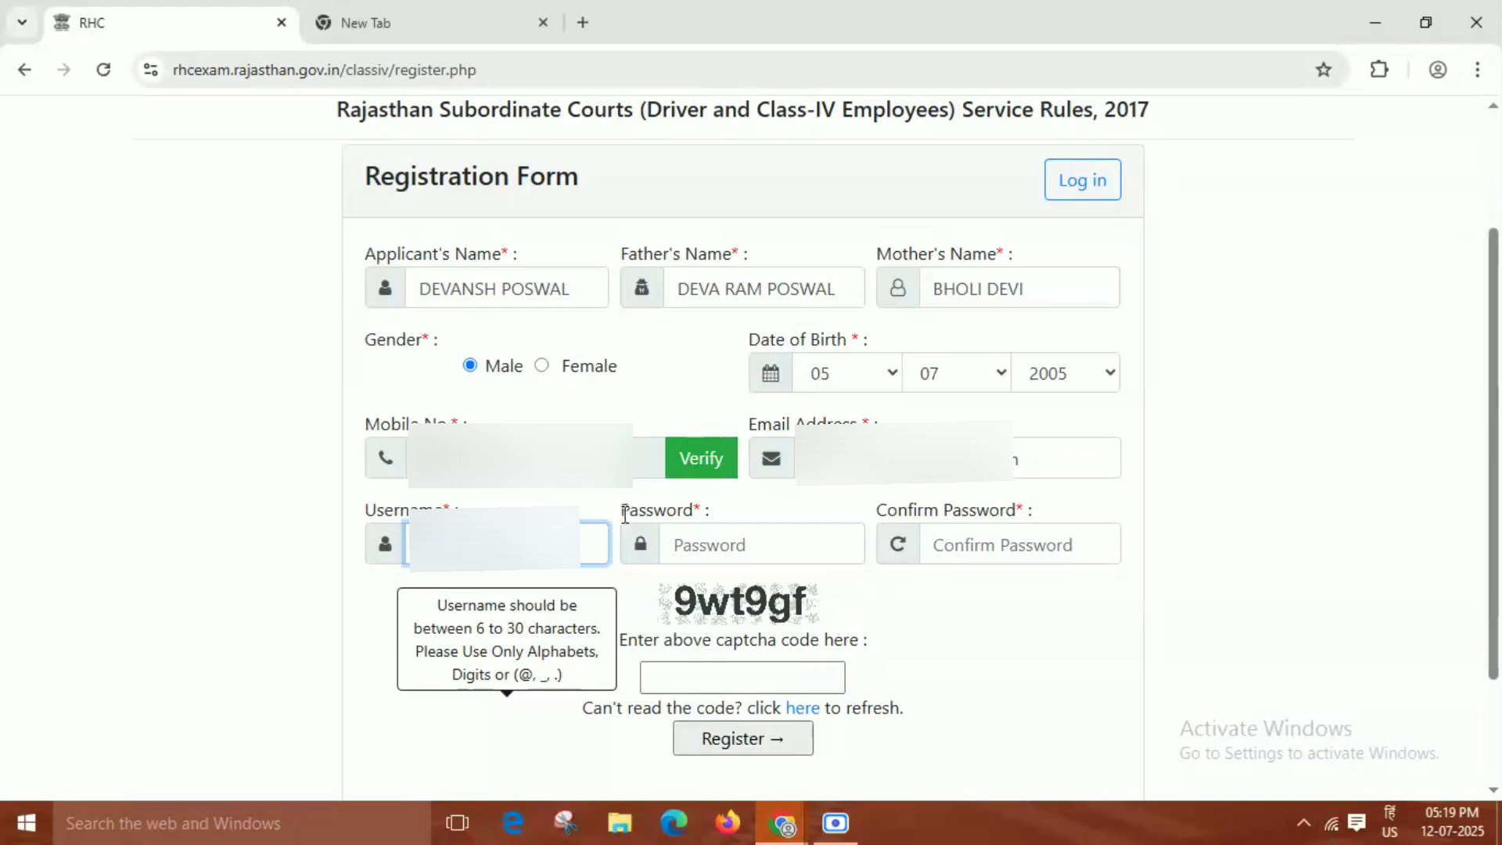
left_click(629, 514)
left_click(700, 544)
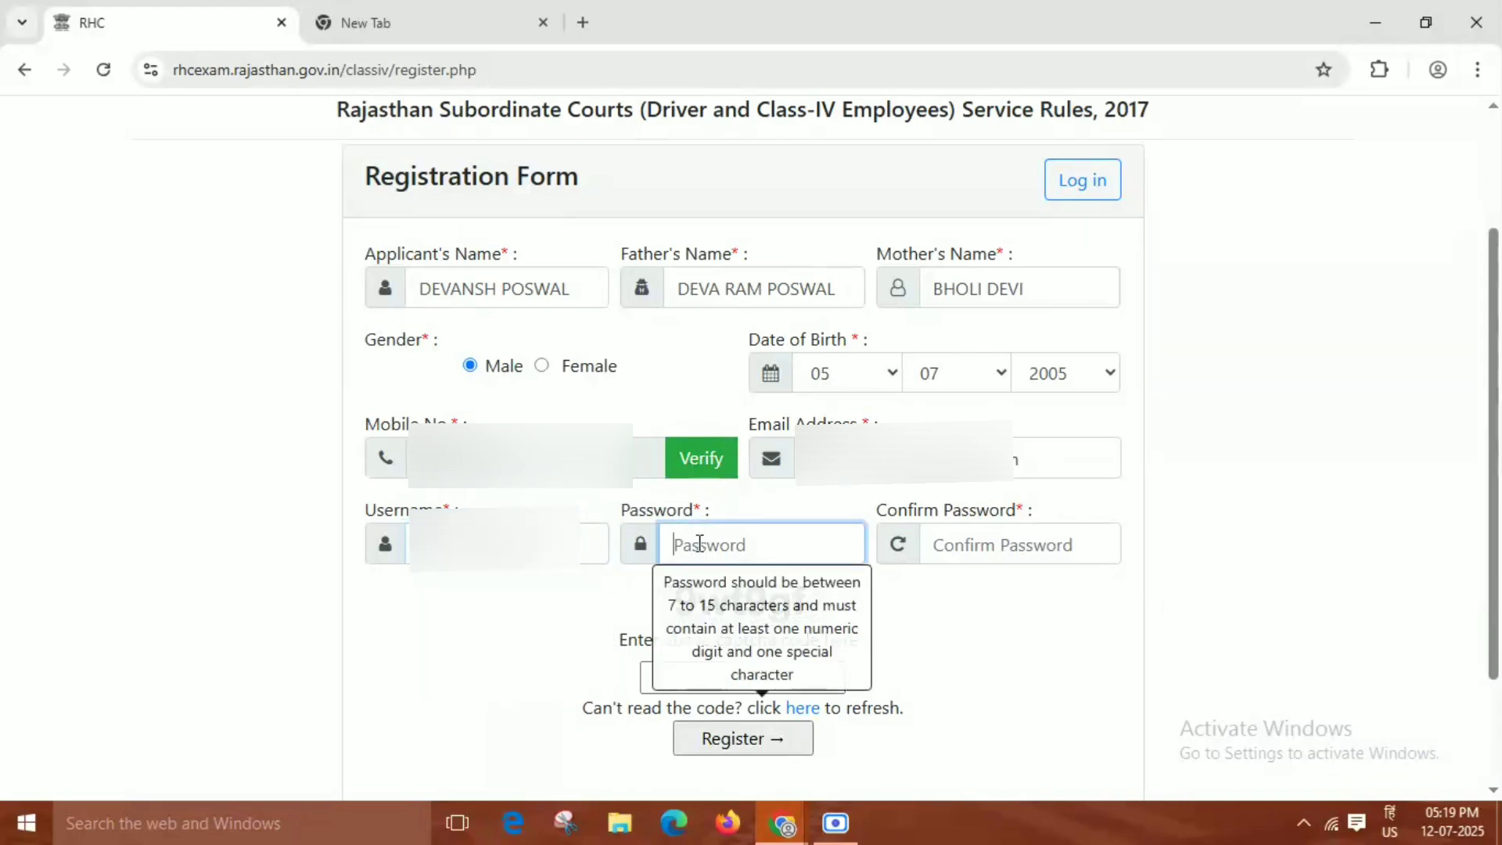
type("••••••••••")
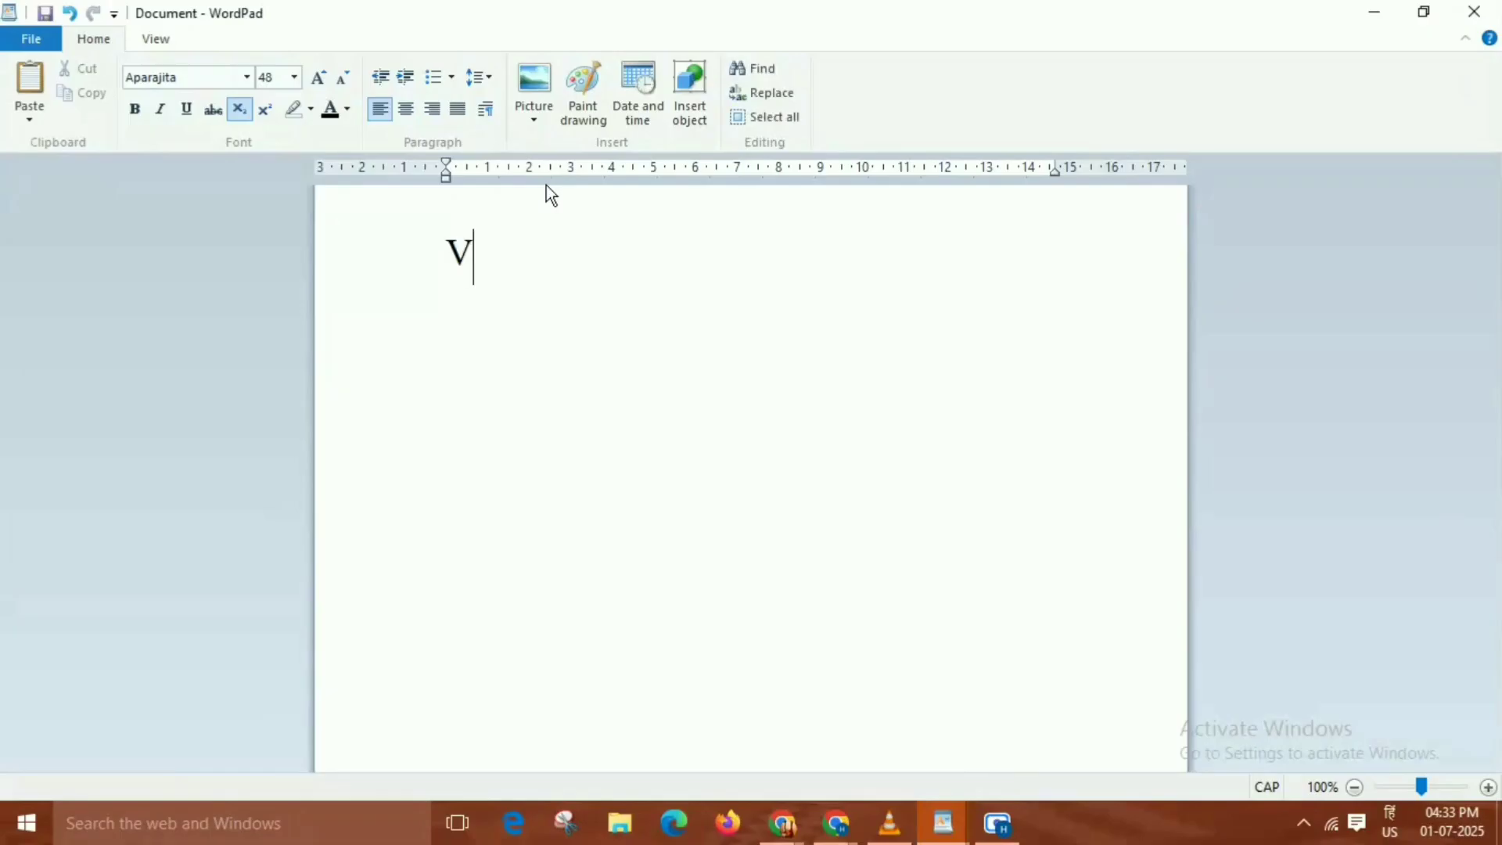
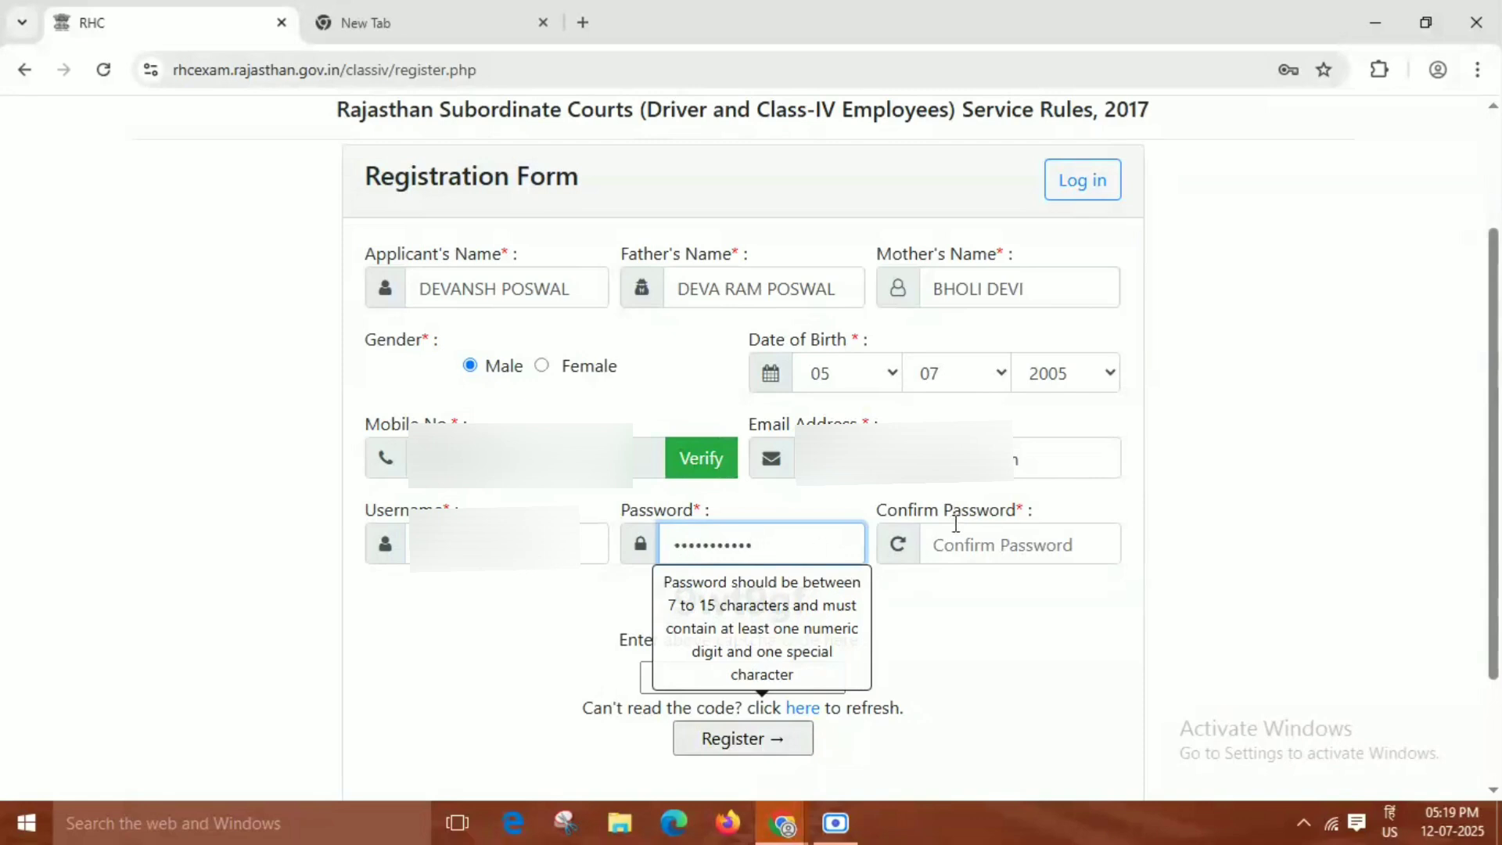
Re-enter the account password to confirm it, fill in the displayed captcha code, and submit the registration
left_click_drag(887, 509, 953, 510)
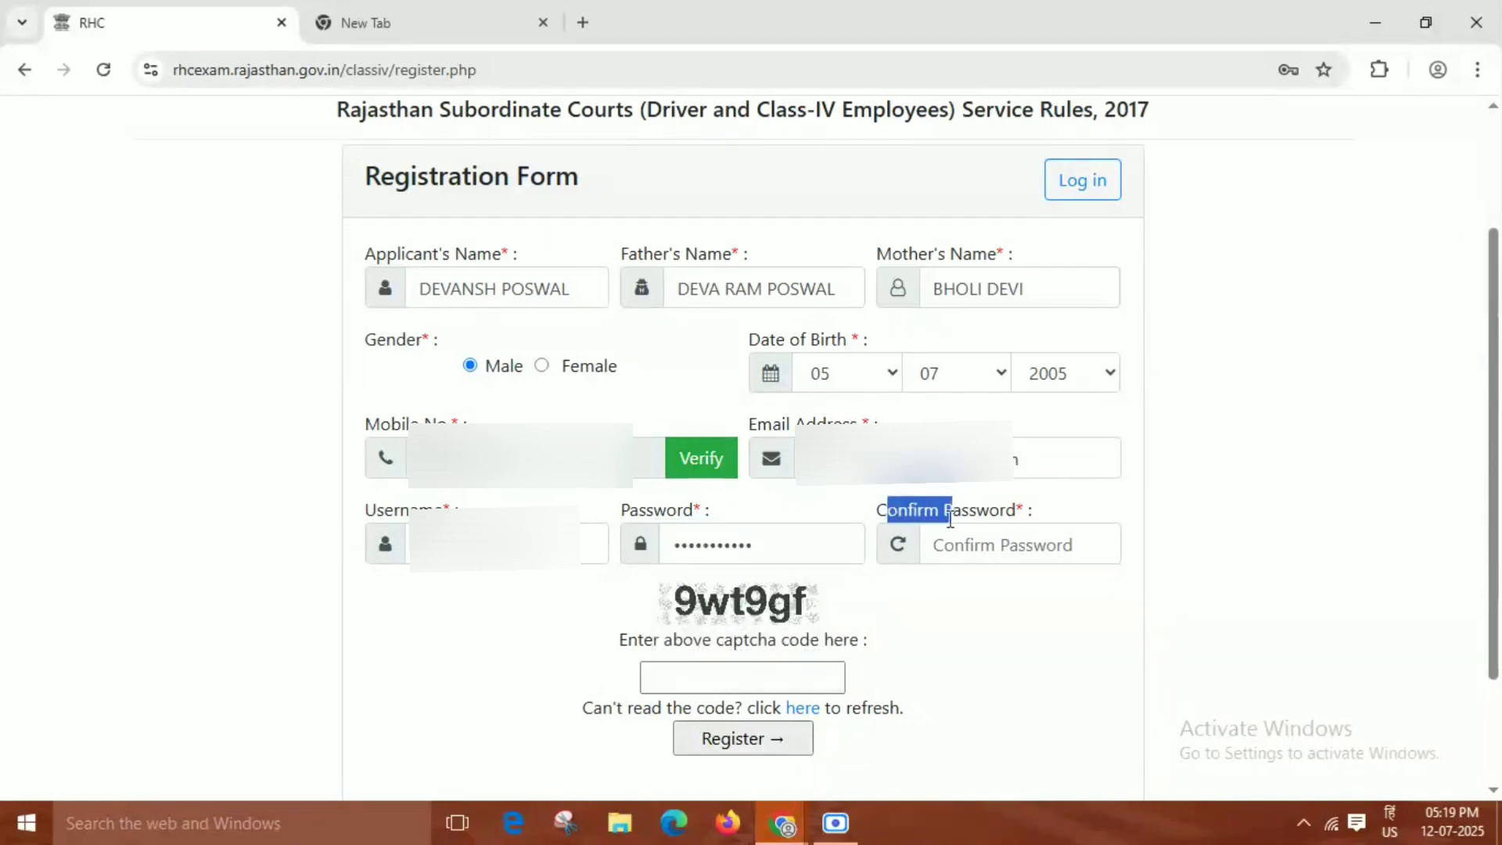
left_click(950, 538)
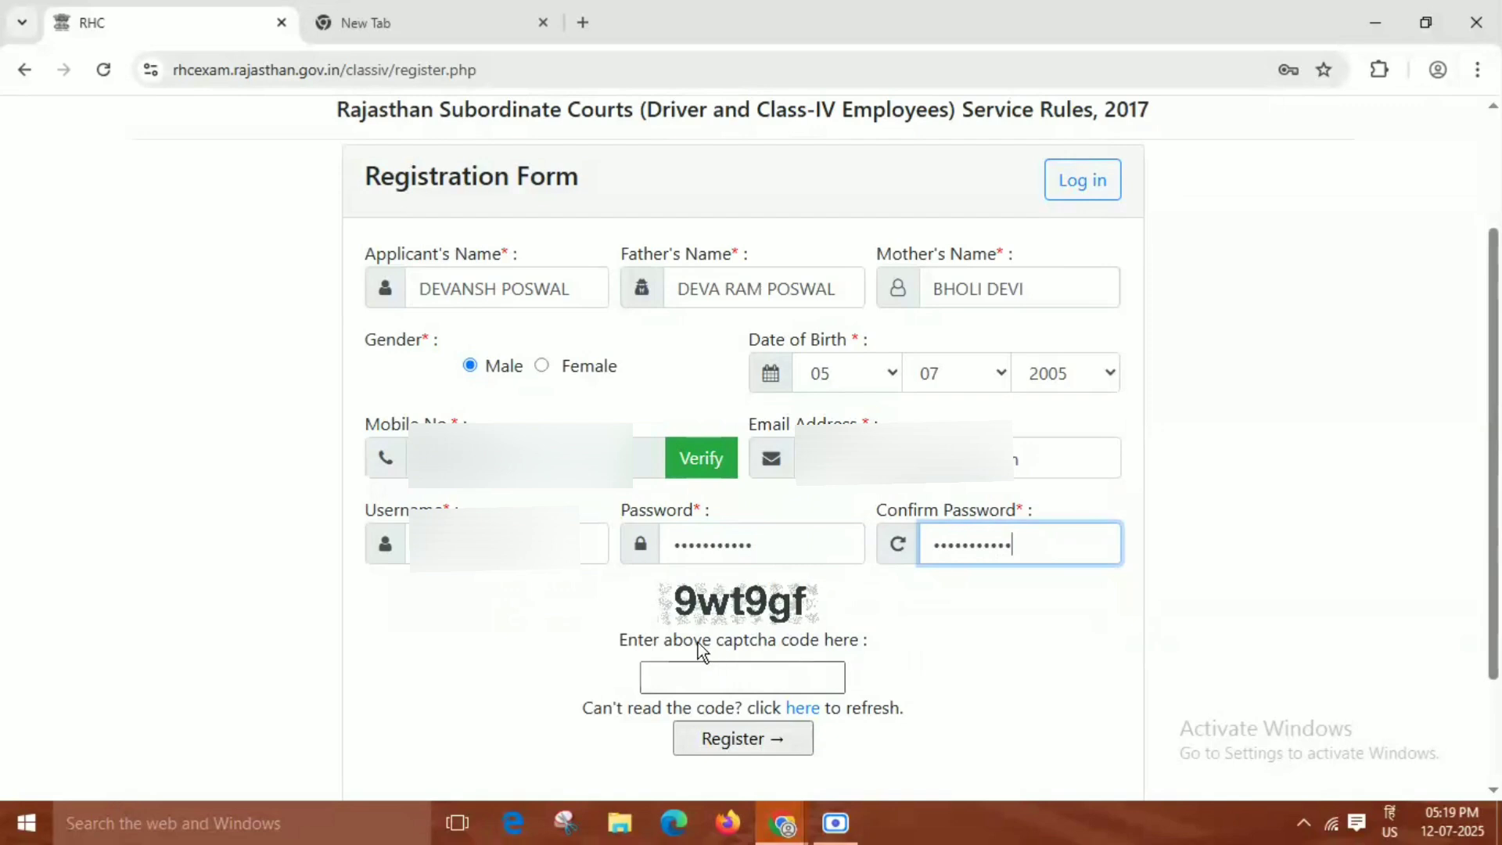
left_click_drag(693, 640, 819, 641)
left_click(768, 679)
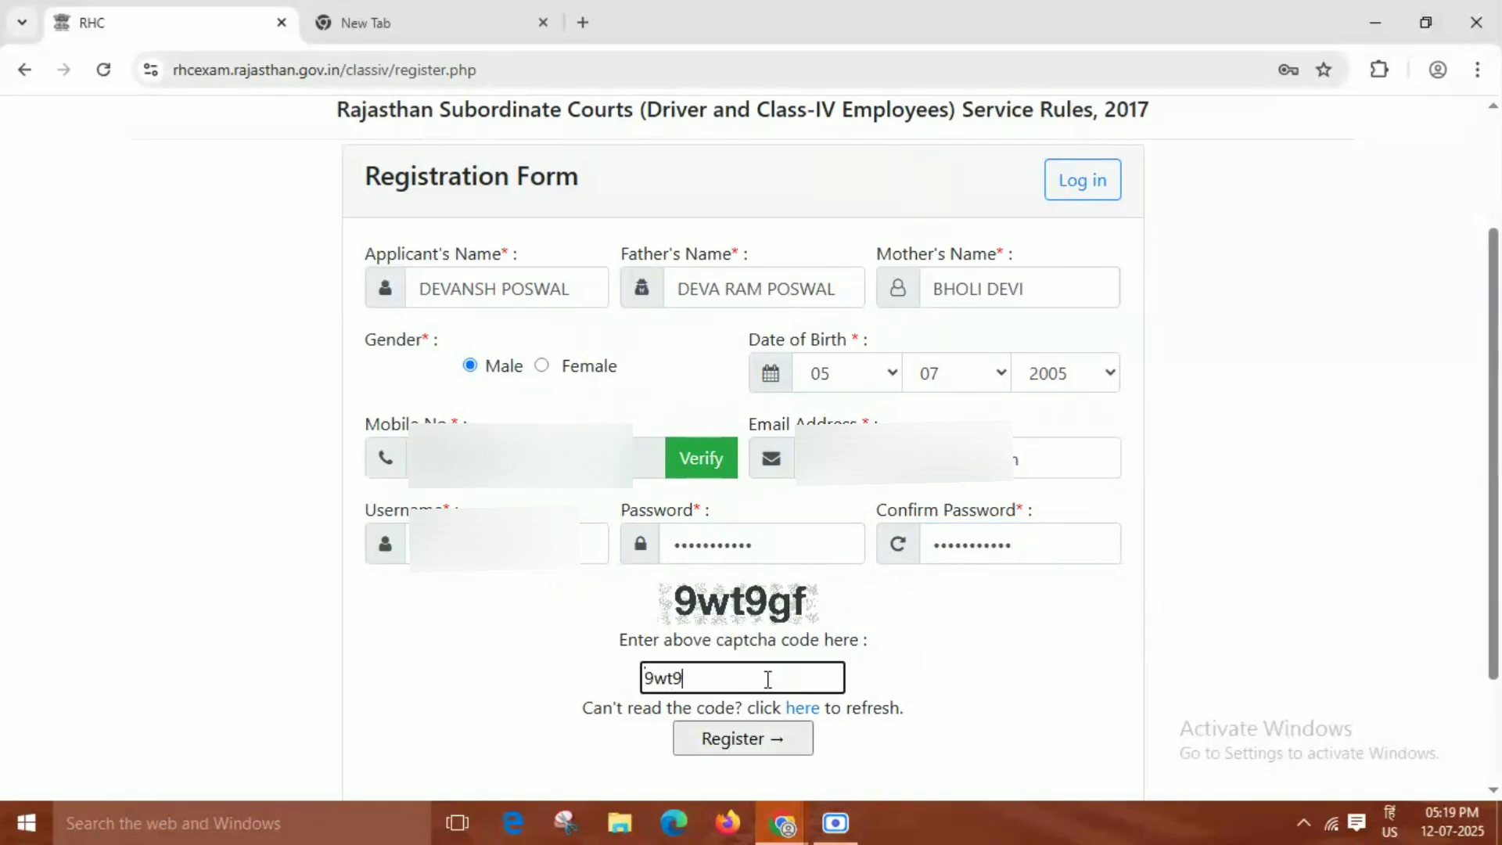
type("9wt9gf")
left_click(722, 742)
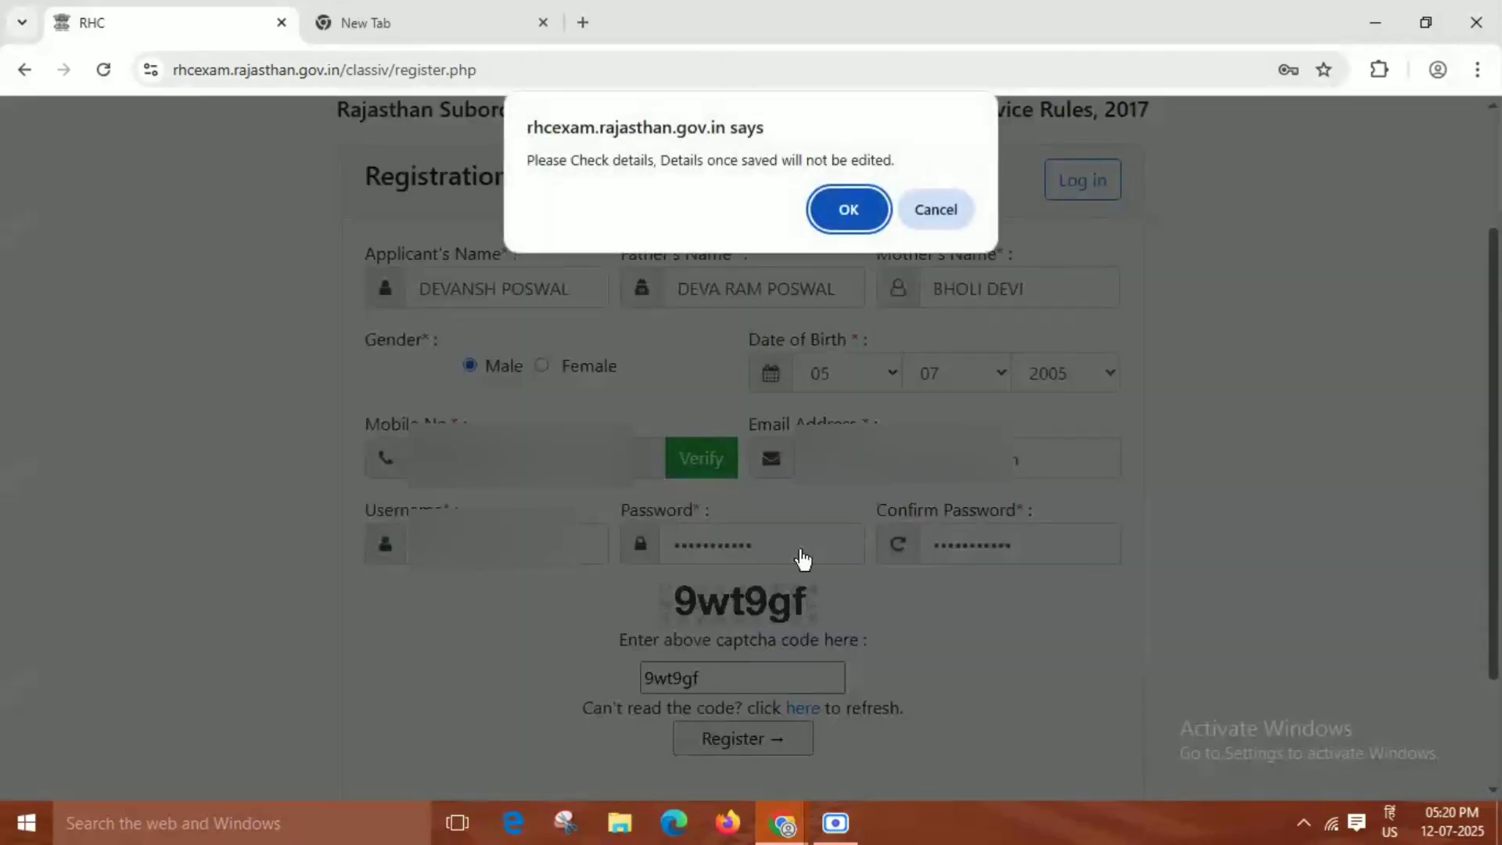
Accept the details-cannot-be-edited warning so the dashboard shows 'Registered Successfully !'
left_click(854, 209)
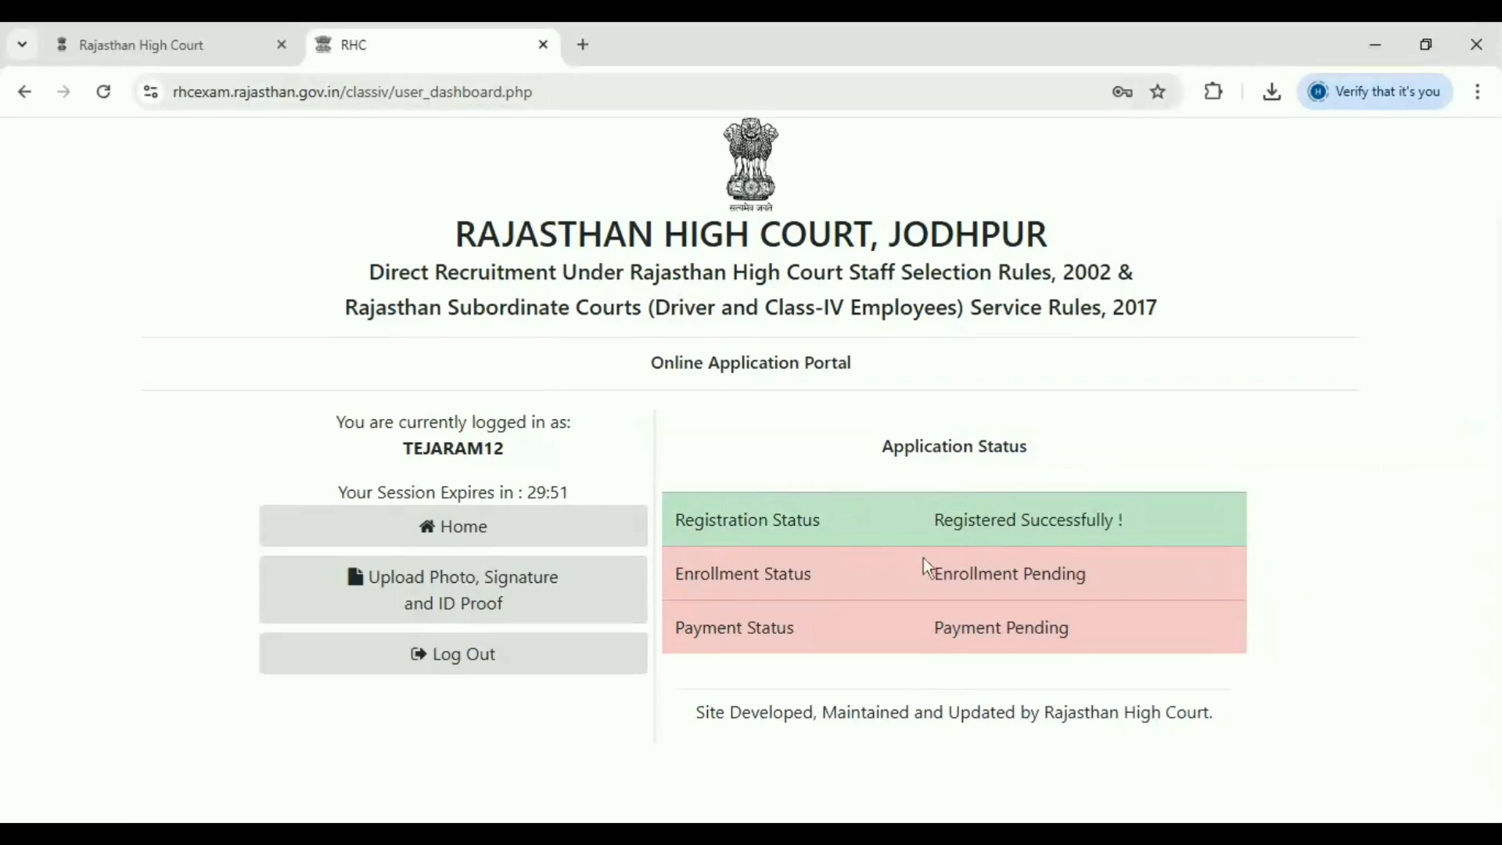
left_click_drag(926, 519, 1072, 545)
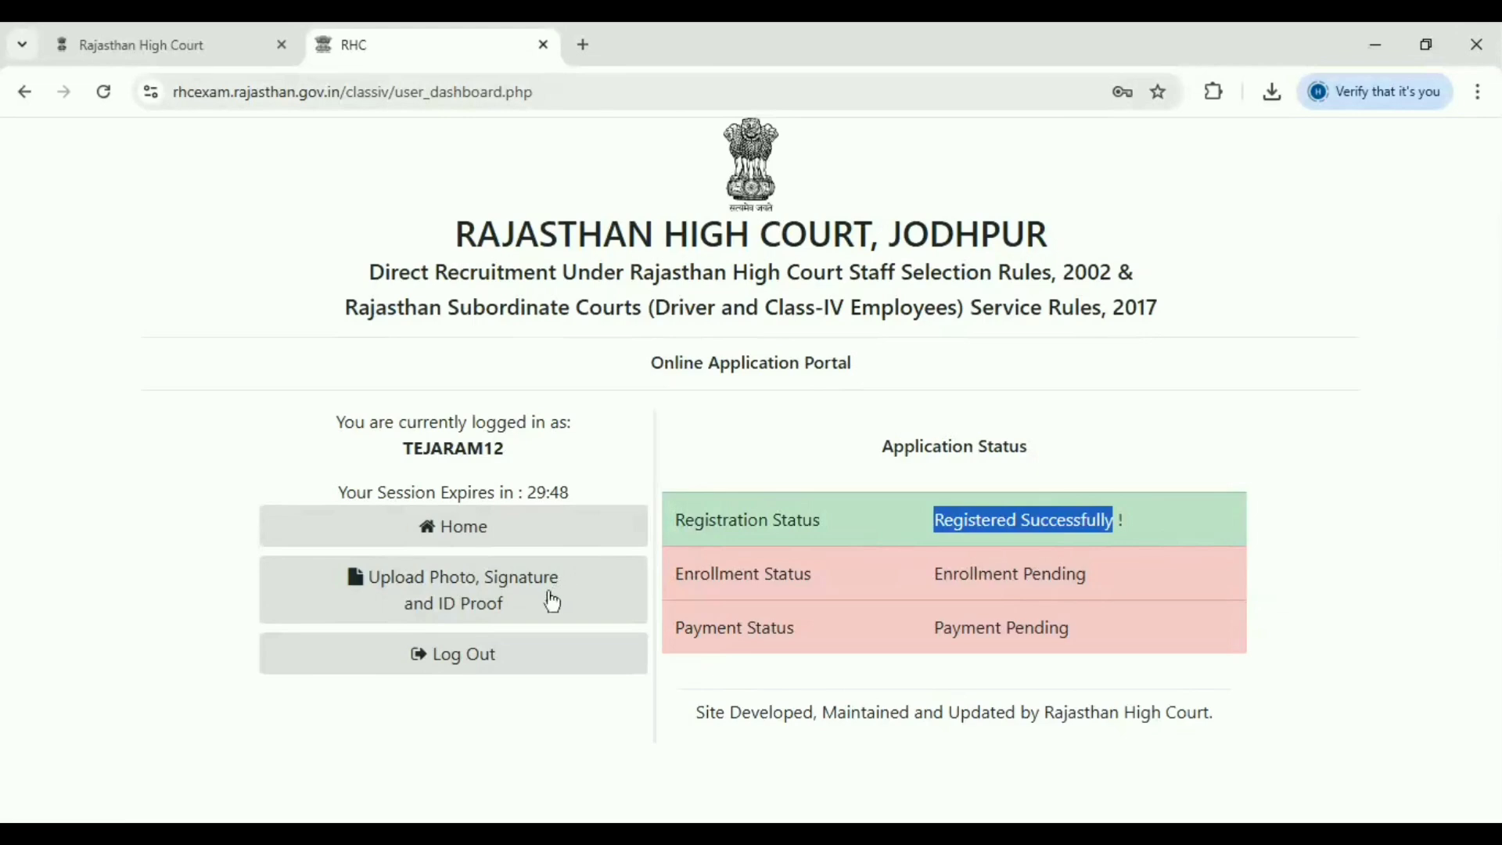
Open the photo, signature and ID proof upload page and its upload guidelines PDF
left_click(457, 602)
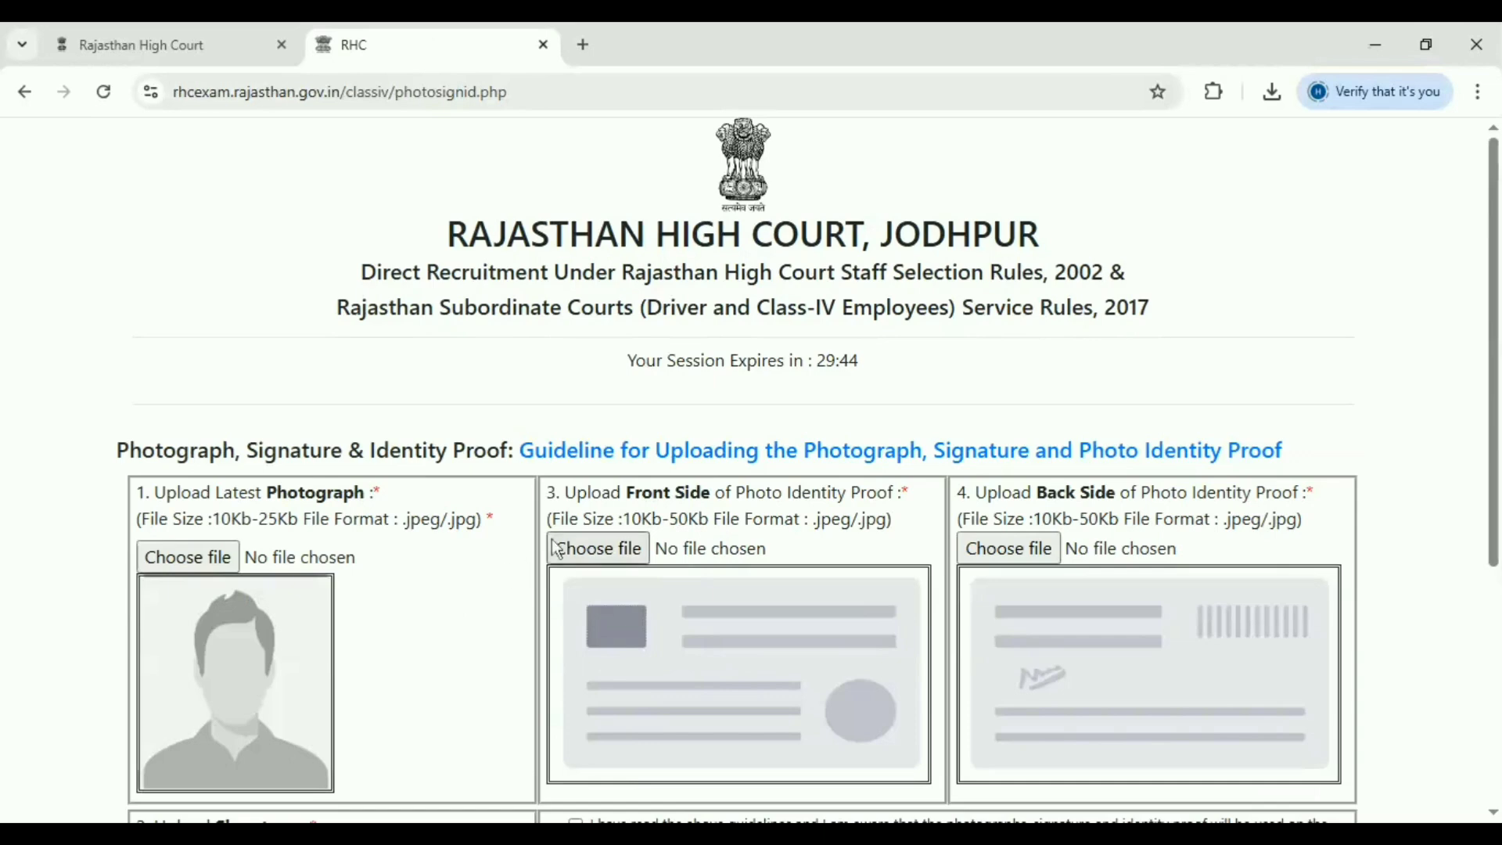
left_click_drag(401, 451, 863, 458)
left_click(863, 457)
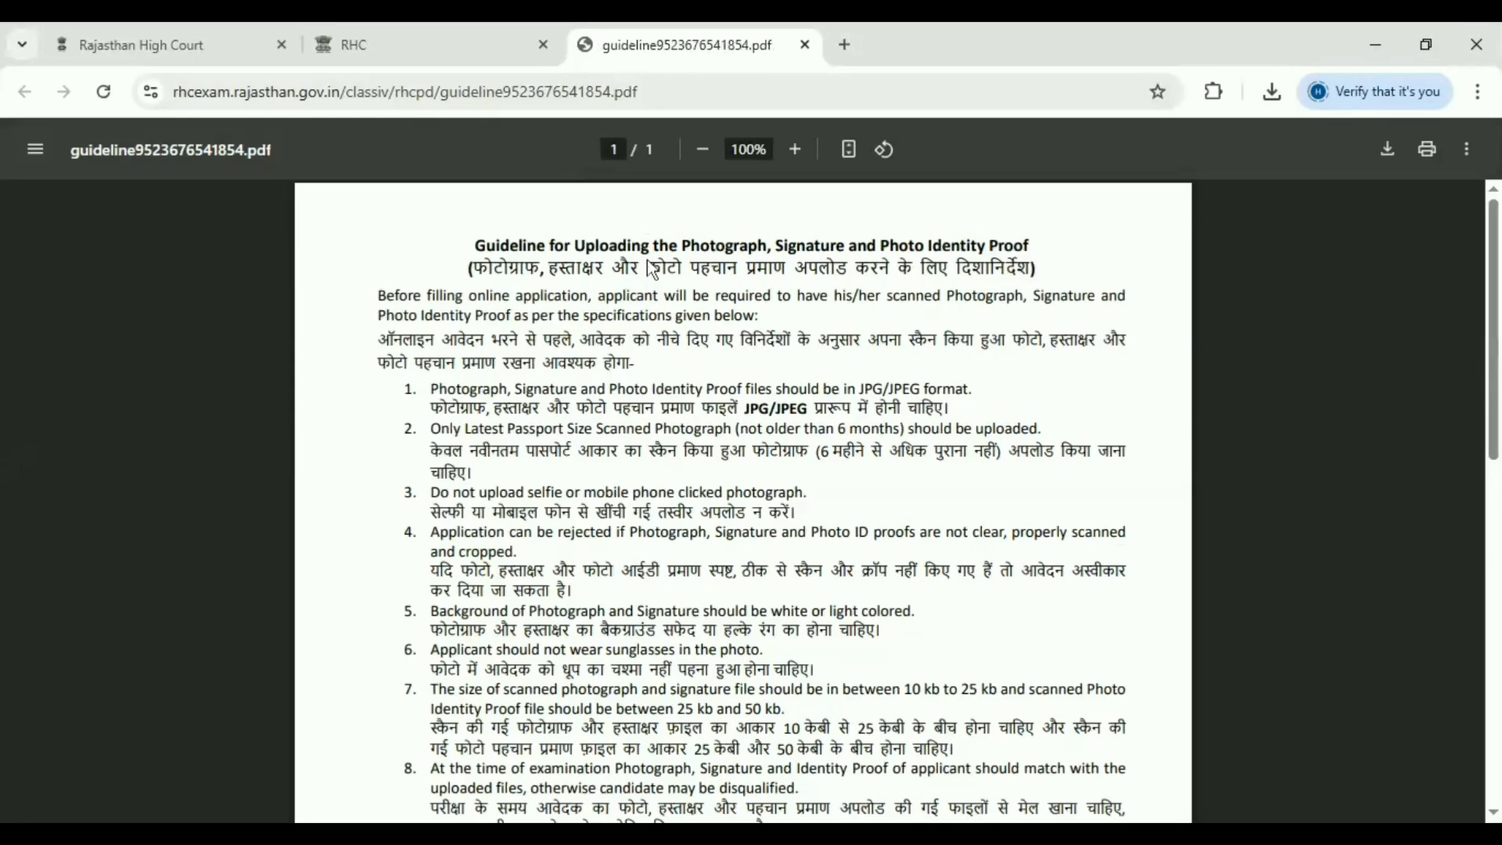
scroll(653, 270, "up", 2)
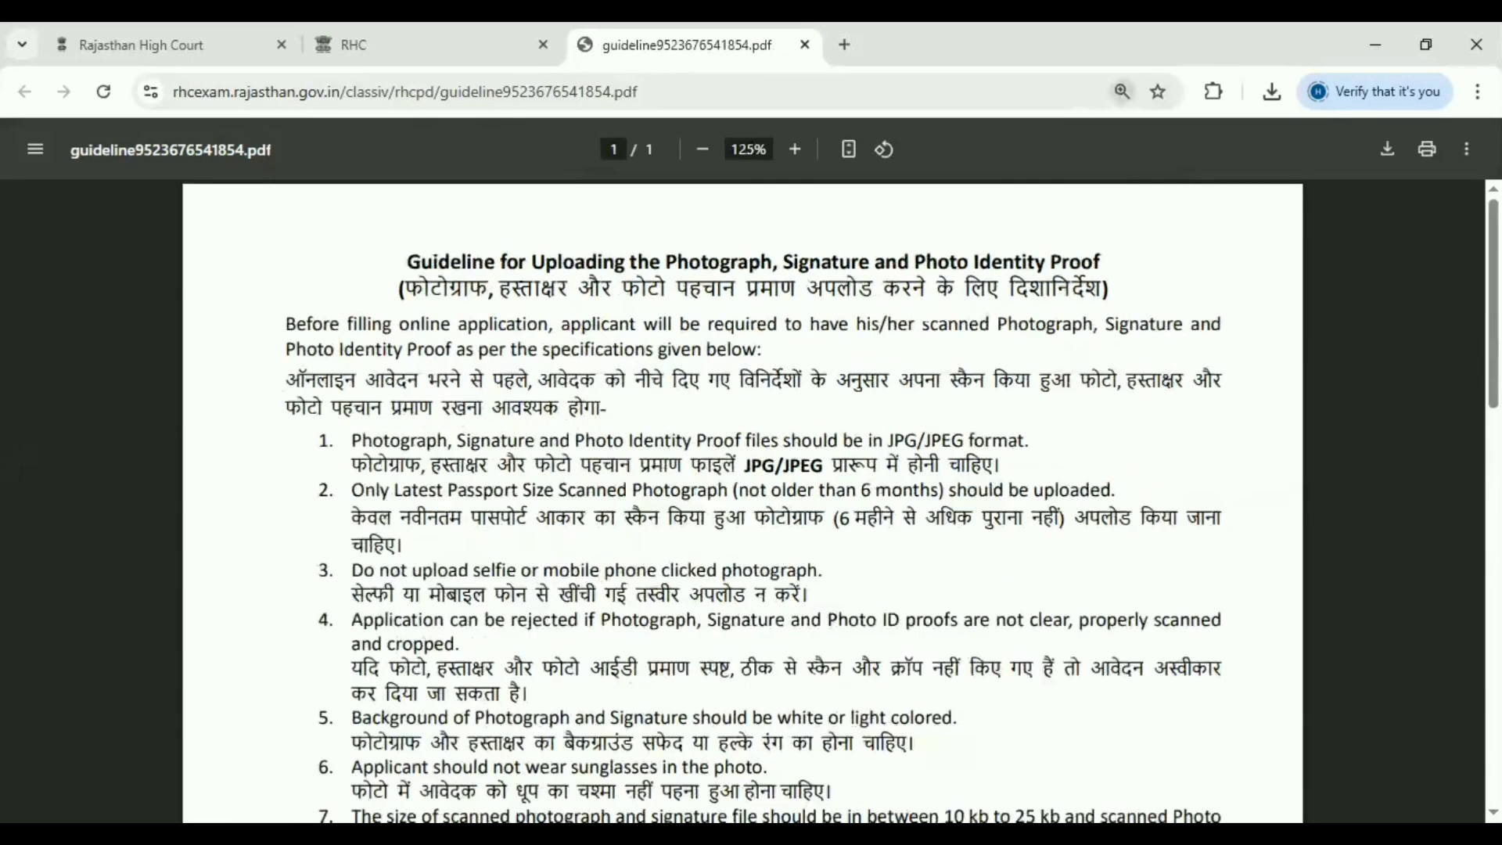
scroll(743, 500, "up", 1)
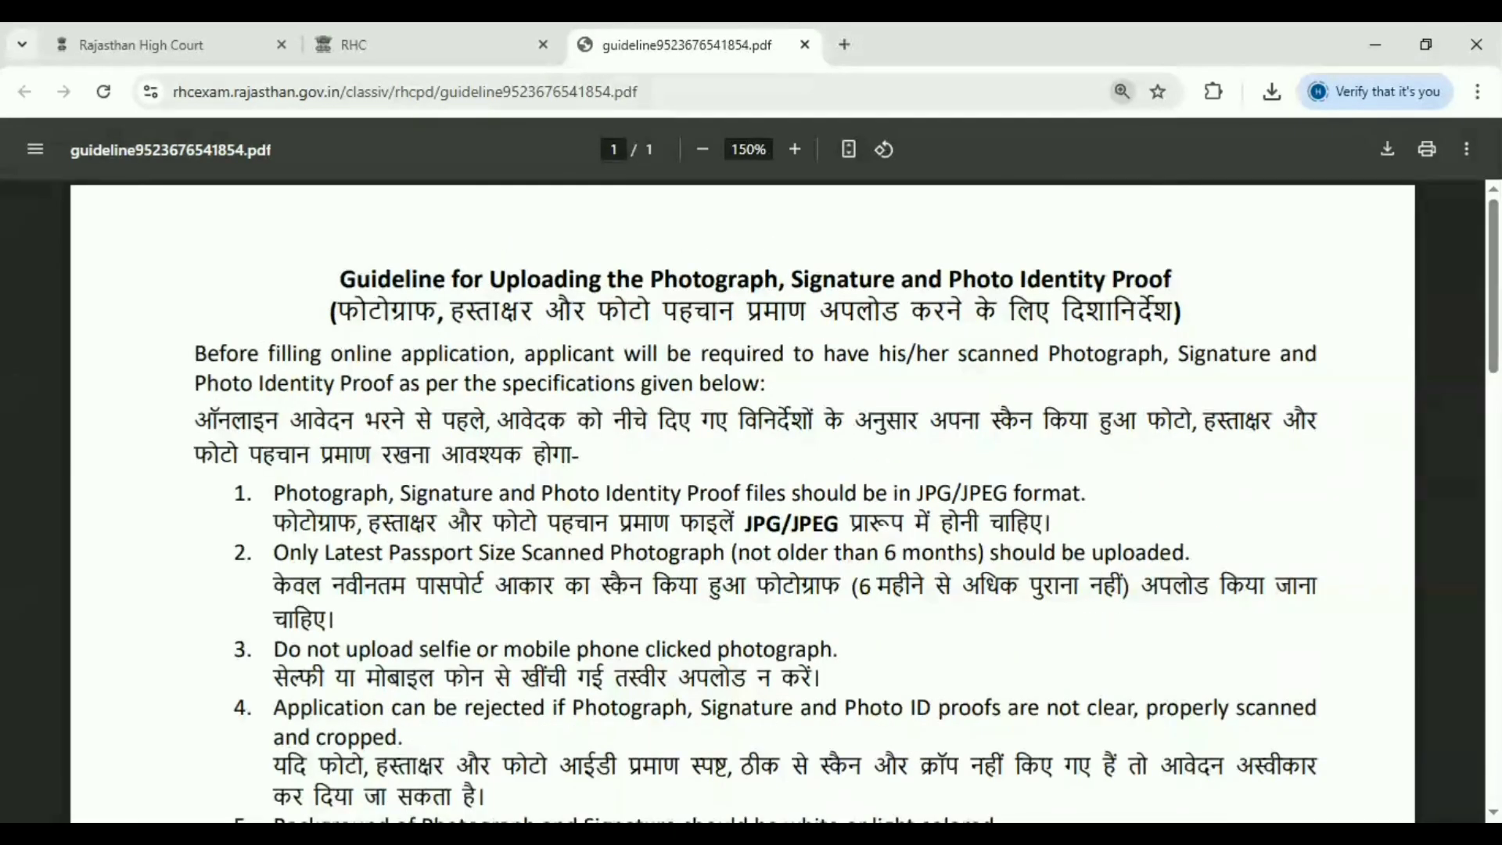
Review the JPG/JPEG format, six-month photo age, no-selfie and clear-scan rules
left_click_drag(459, 354, 1063, 311)
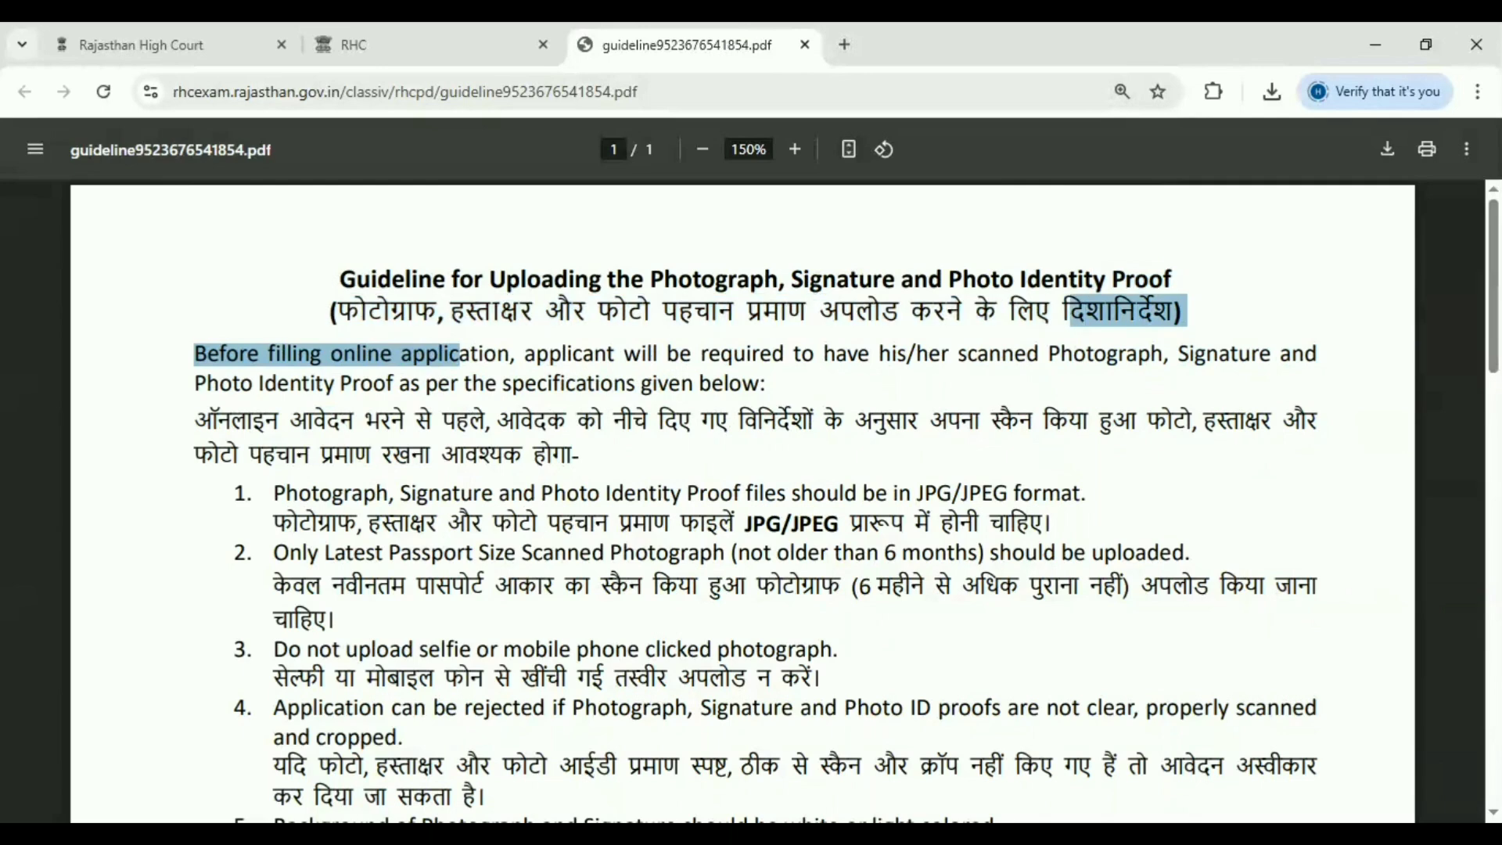
left_click_drag(311, 522, 861, 522)
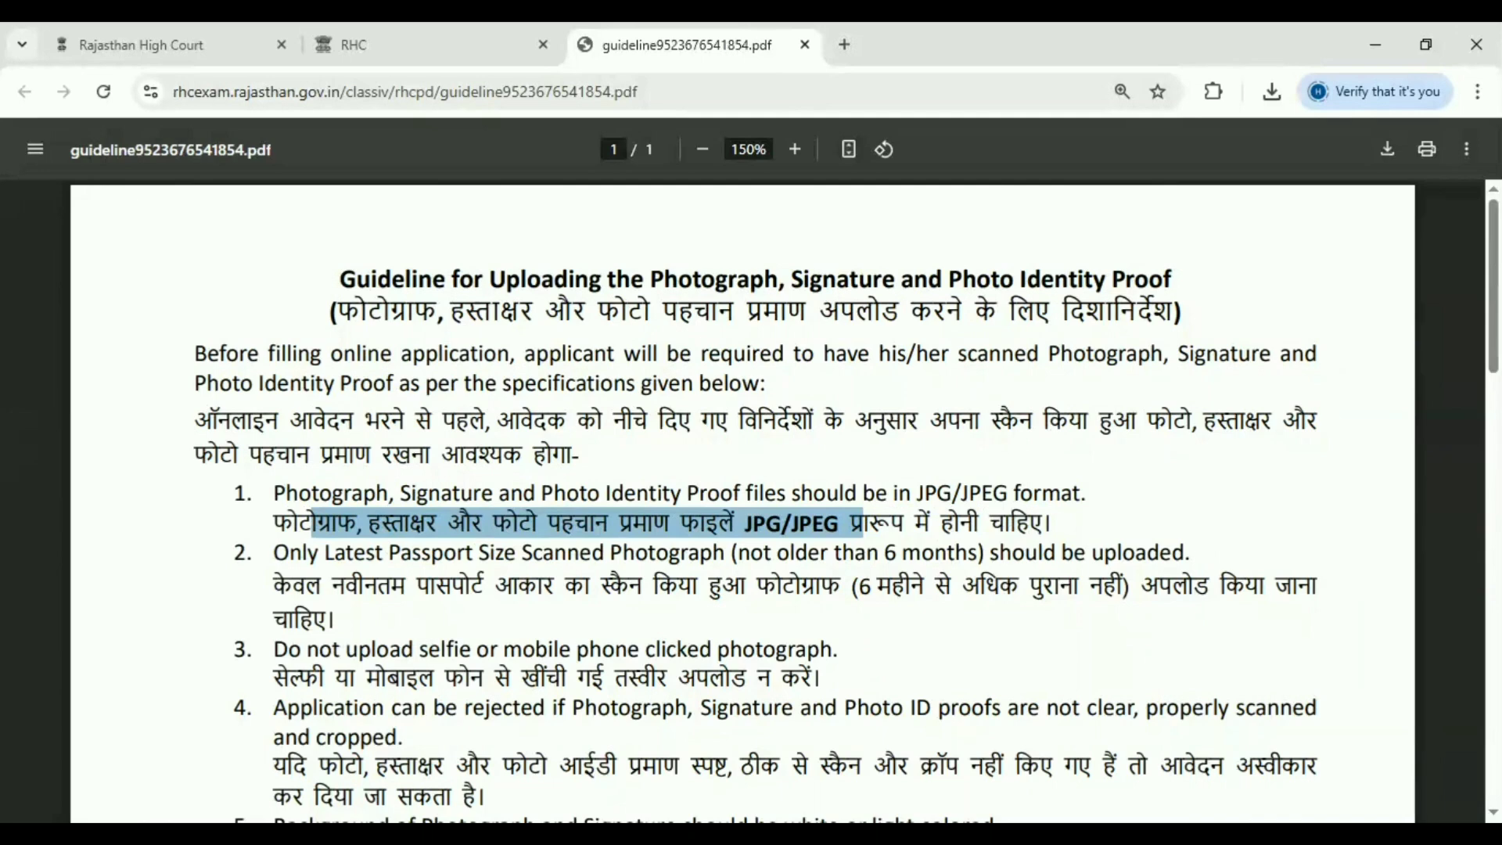
left_click_drag(814, 586, 1061, 585)
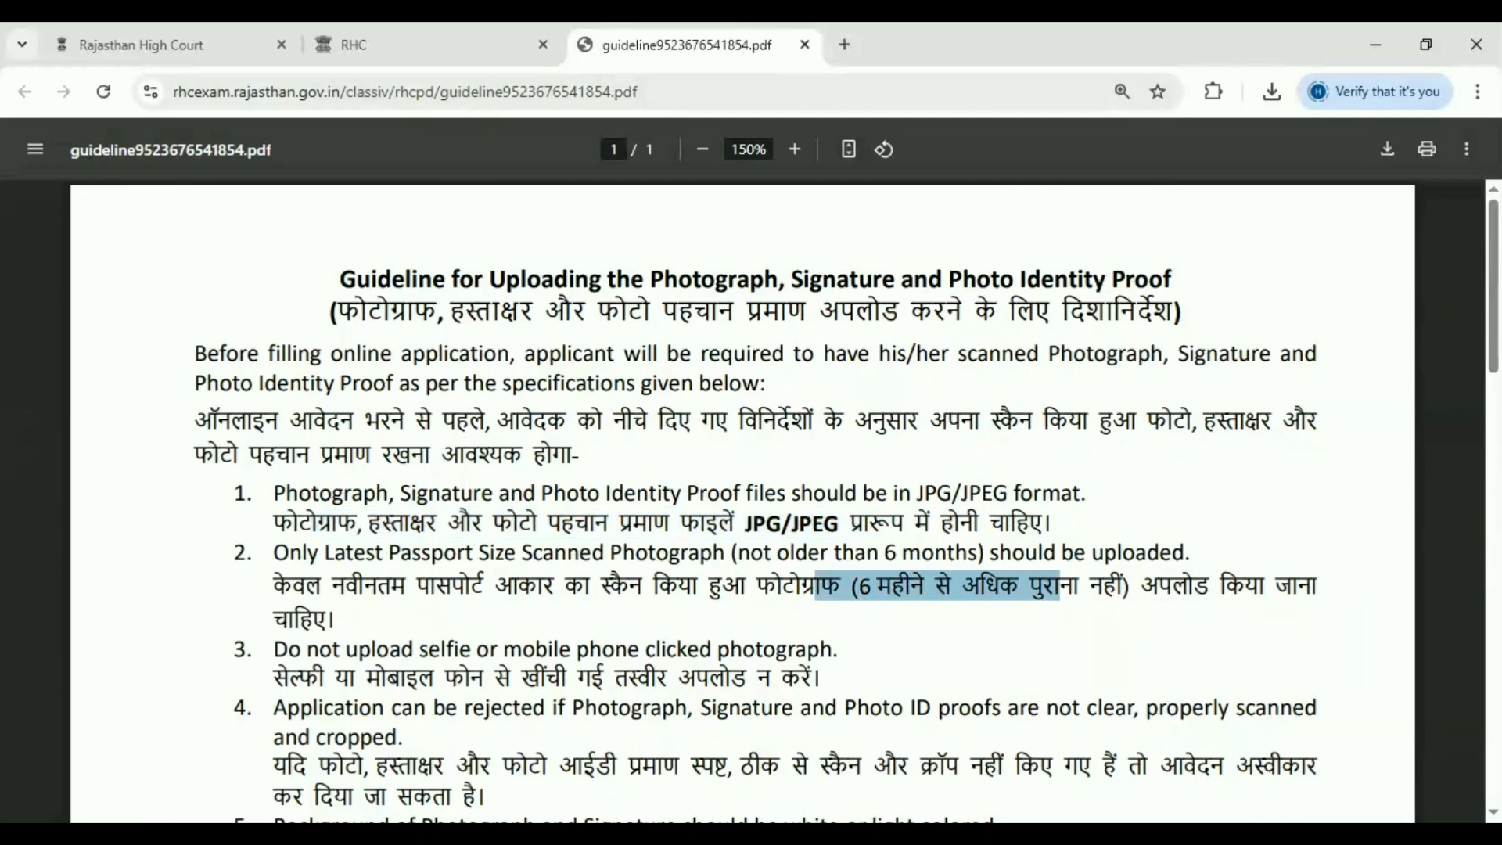
left_click_drag(274, 677, 630, 678)
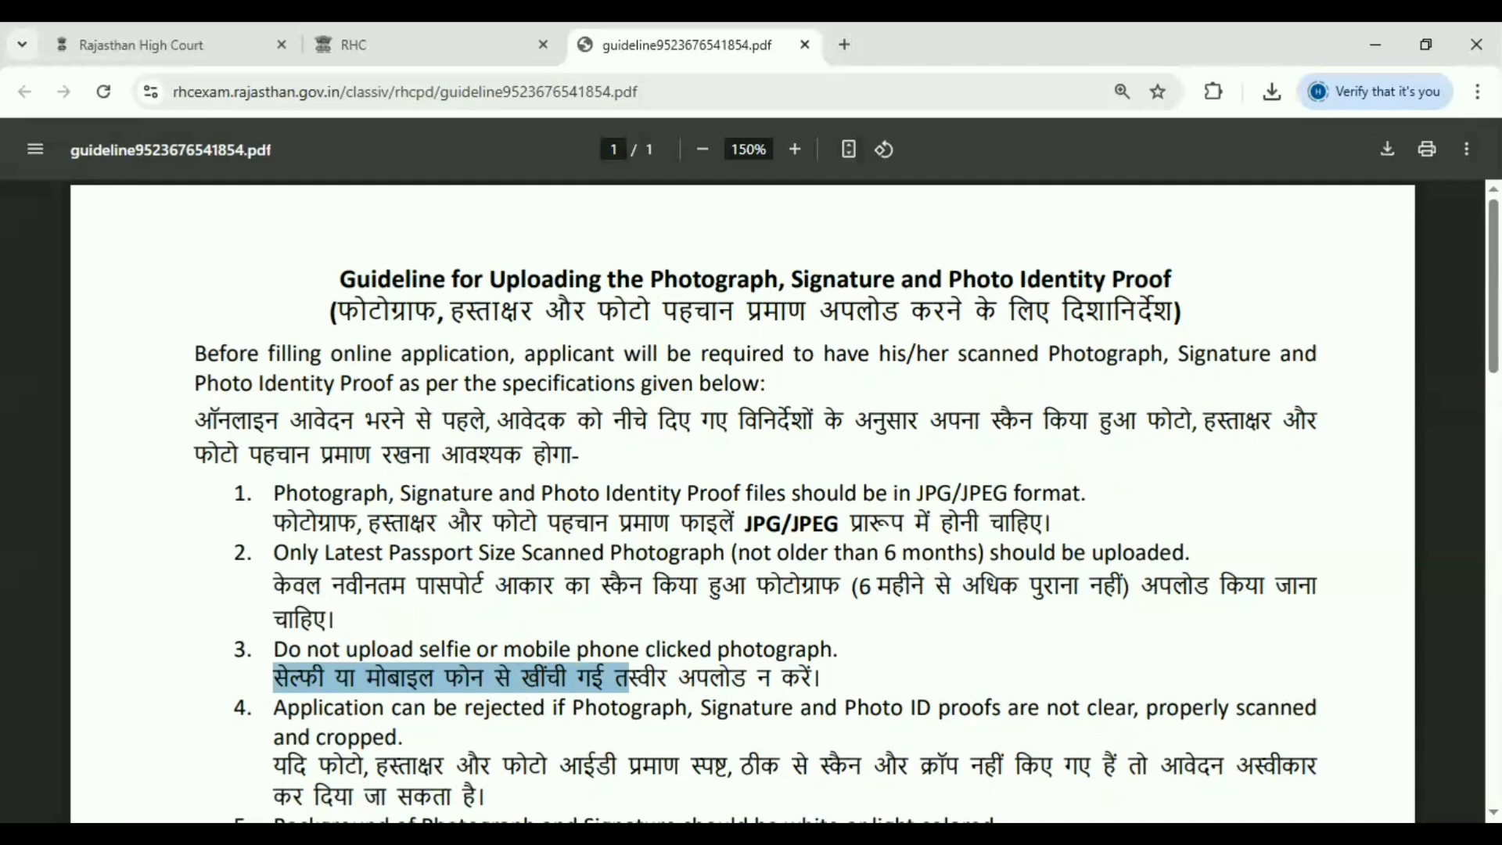
left_click_drag(376, 765, 862, 765)
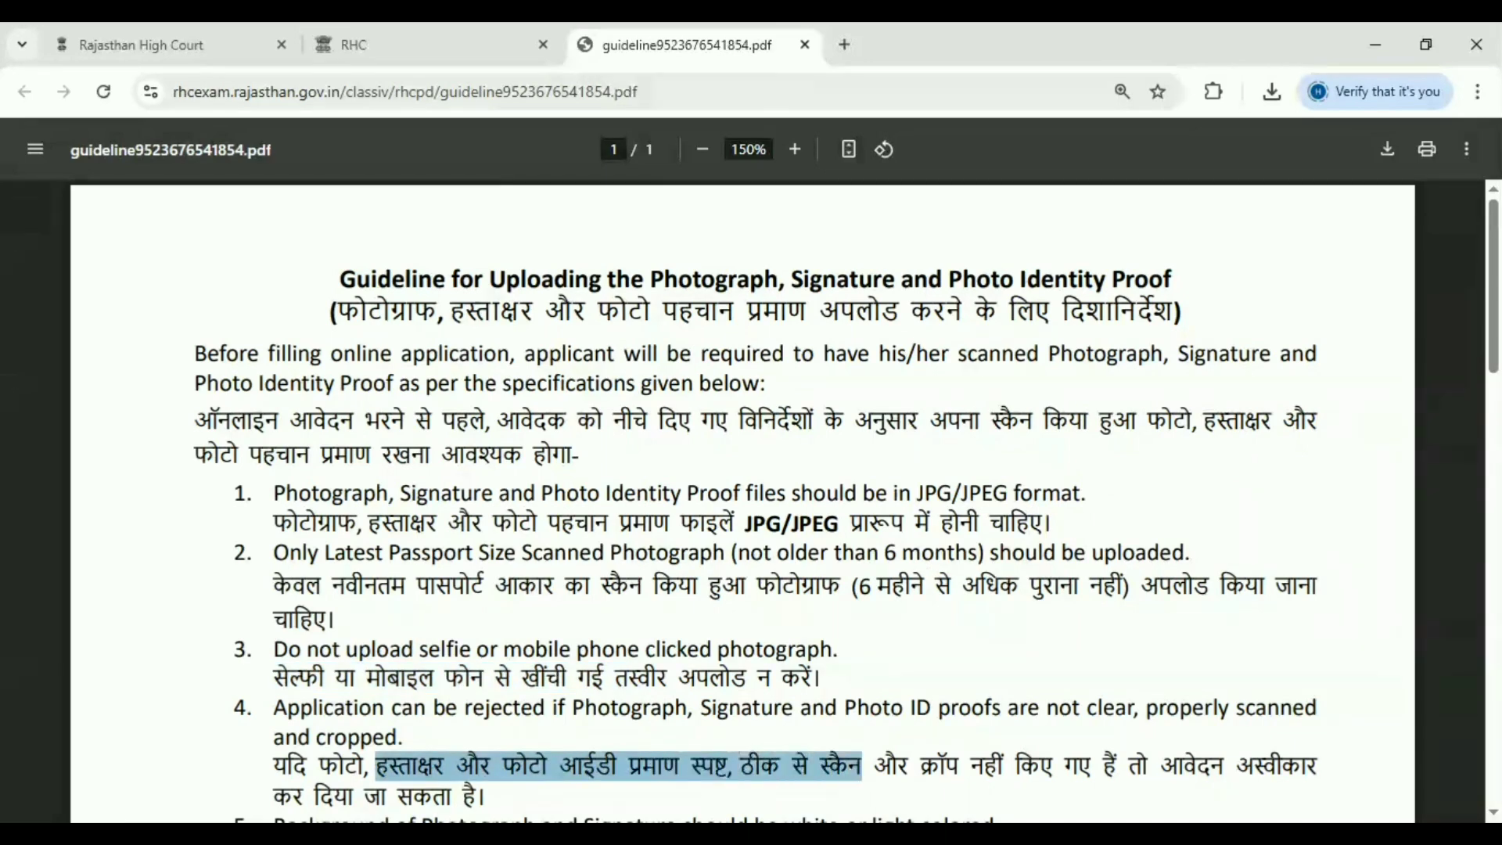
left_click_drag(970, 765, 1300, 765)
left_click(1106, 696)
Review the no-sunglasses rule, 10–25 kb photo and 25–50 kb ID proof limits, and colour-scan requirement
scroll(1106, 696, "down", 5)
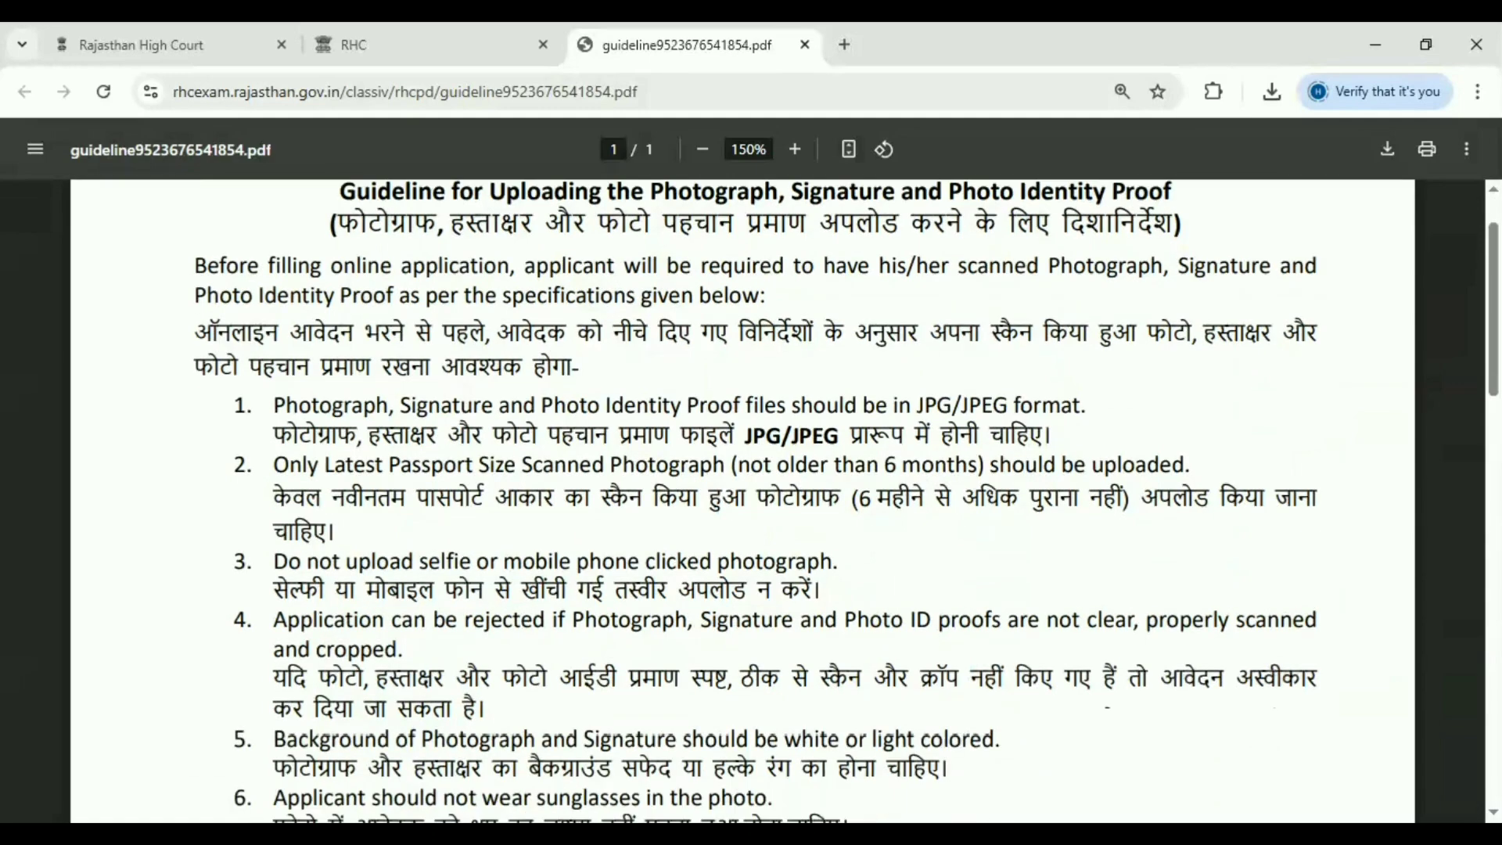
scroll(1106, 532, "down", 3)
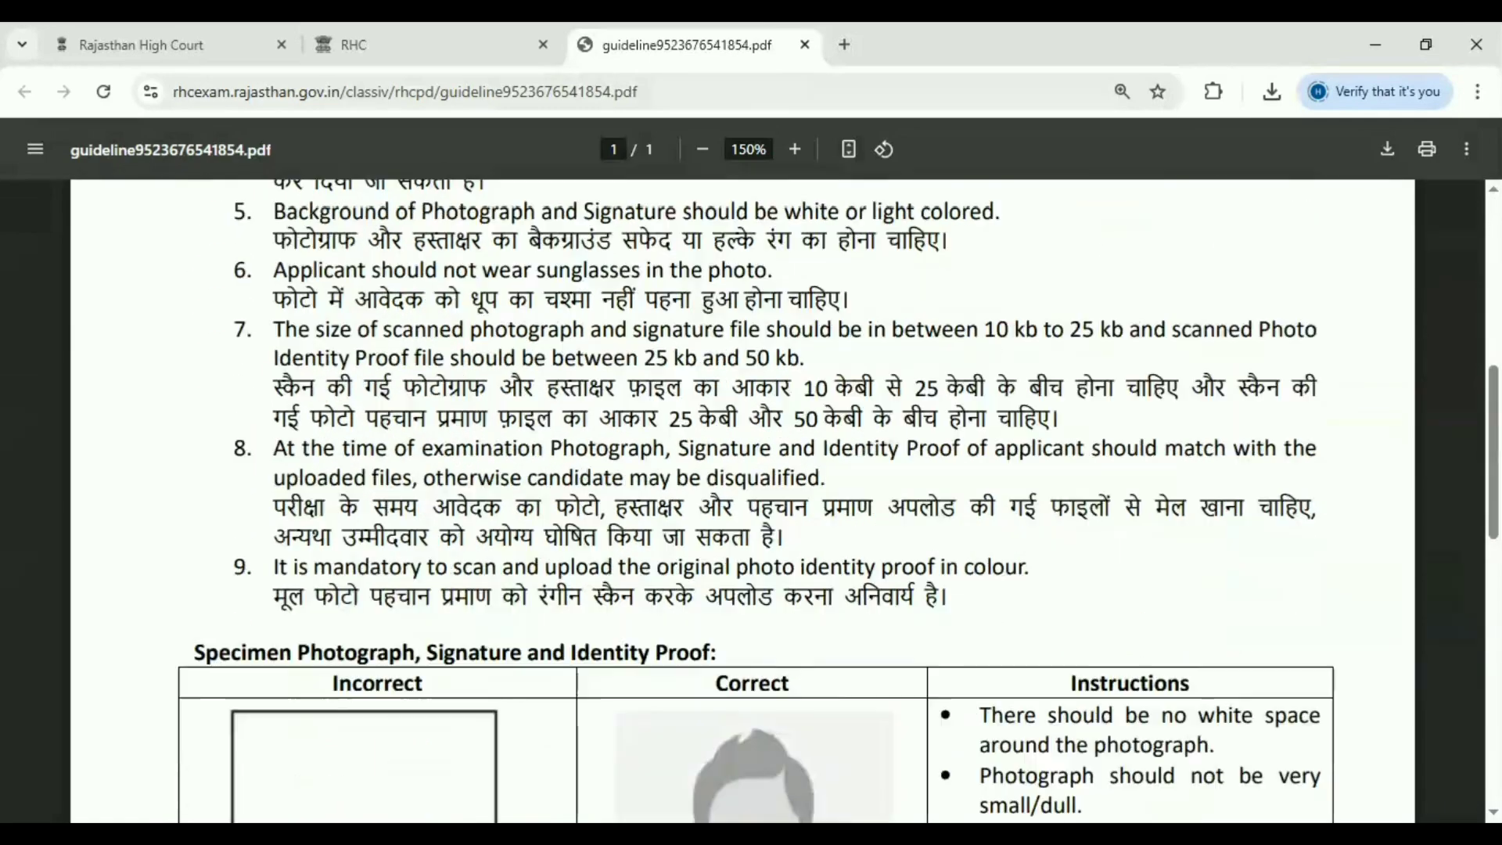
left_click_drag(274, 240, 701, 240)
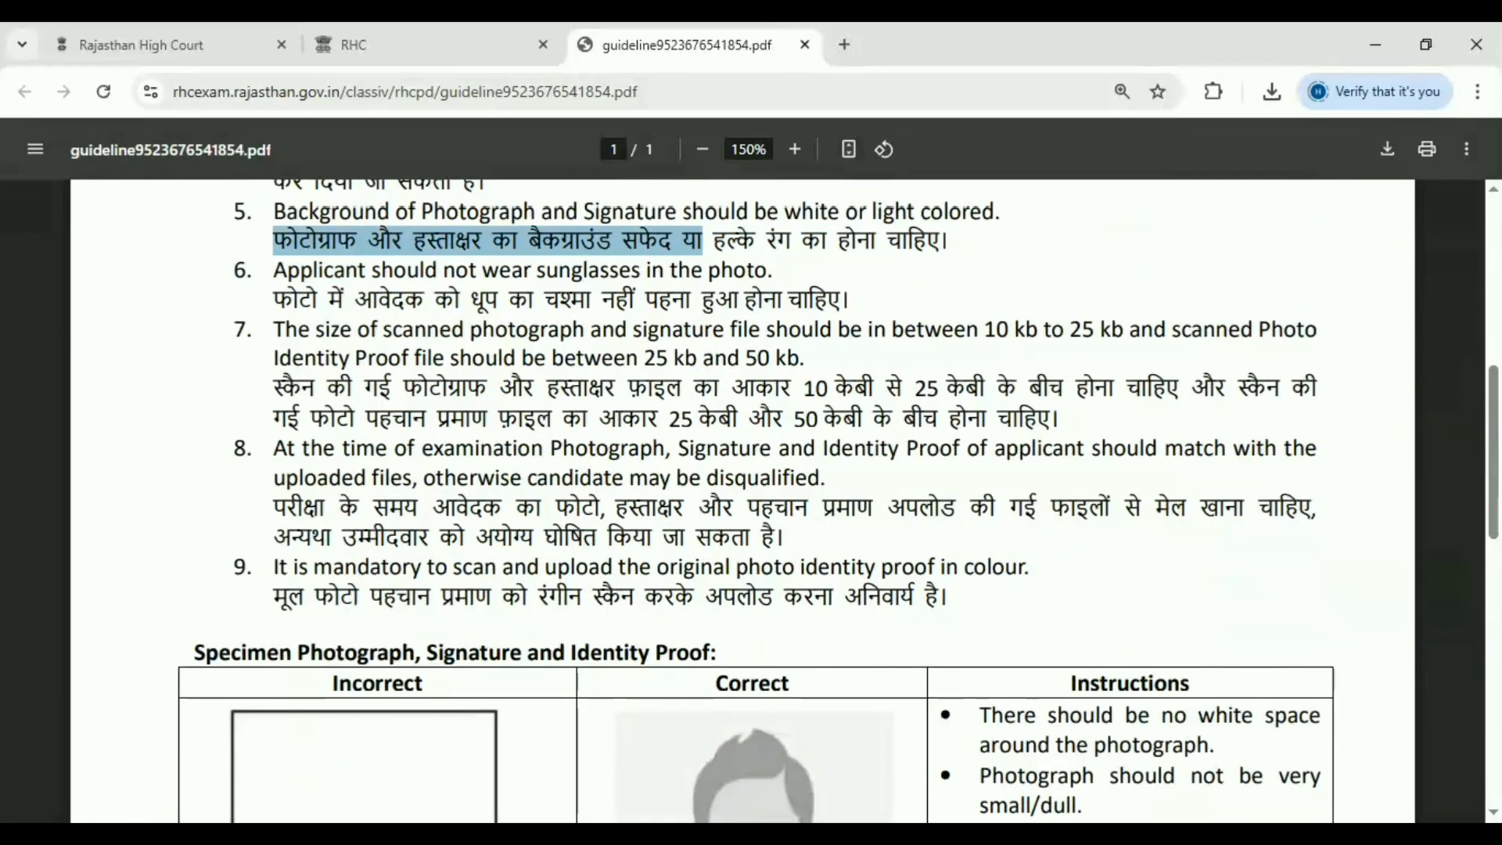
left_click_drag(435, 299, 671, 299)
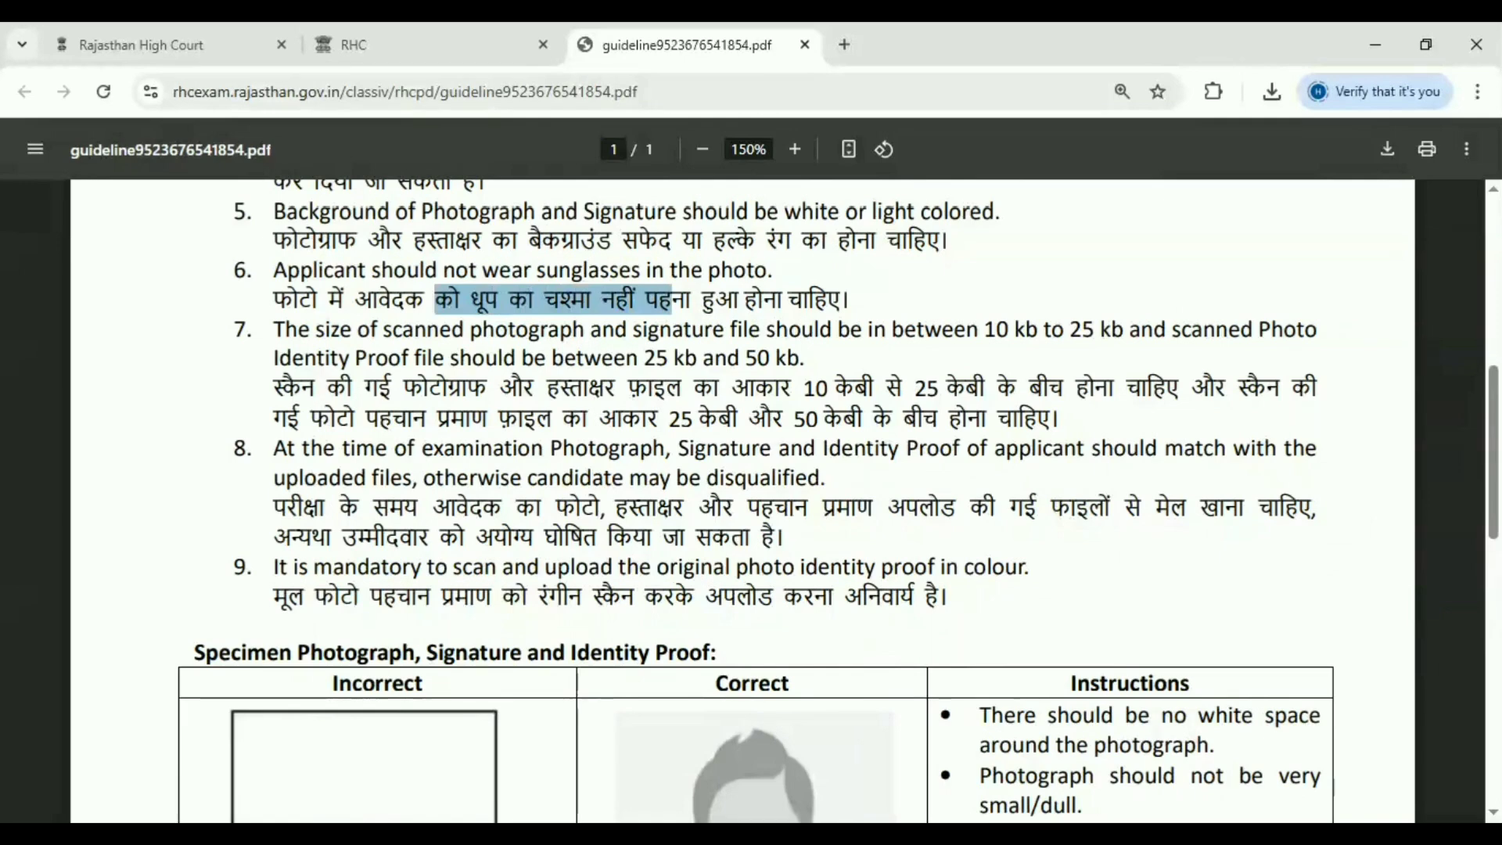
left_click_drag(754, 388, 774, 388)
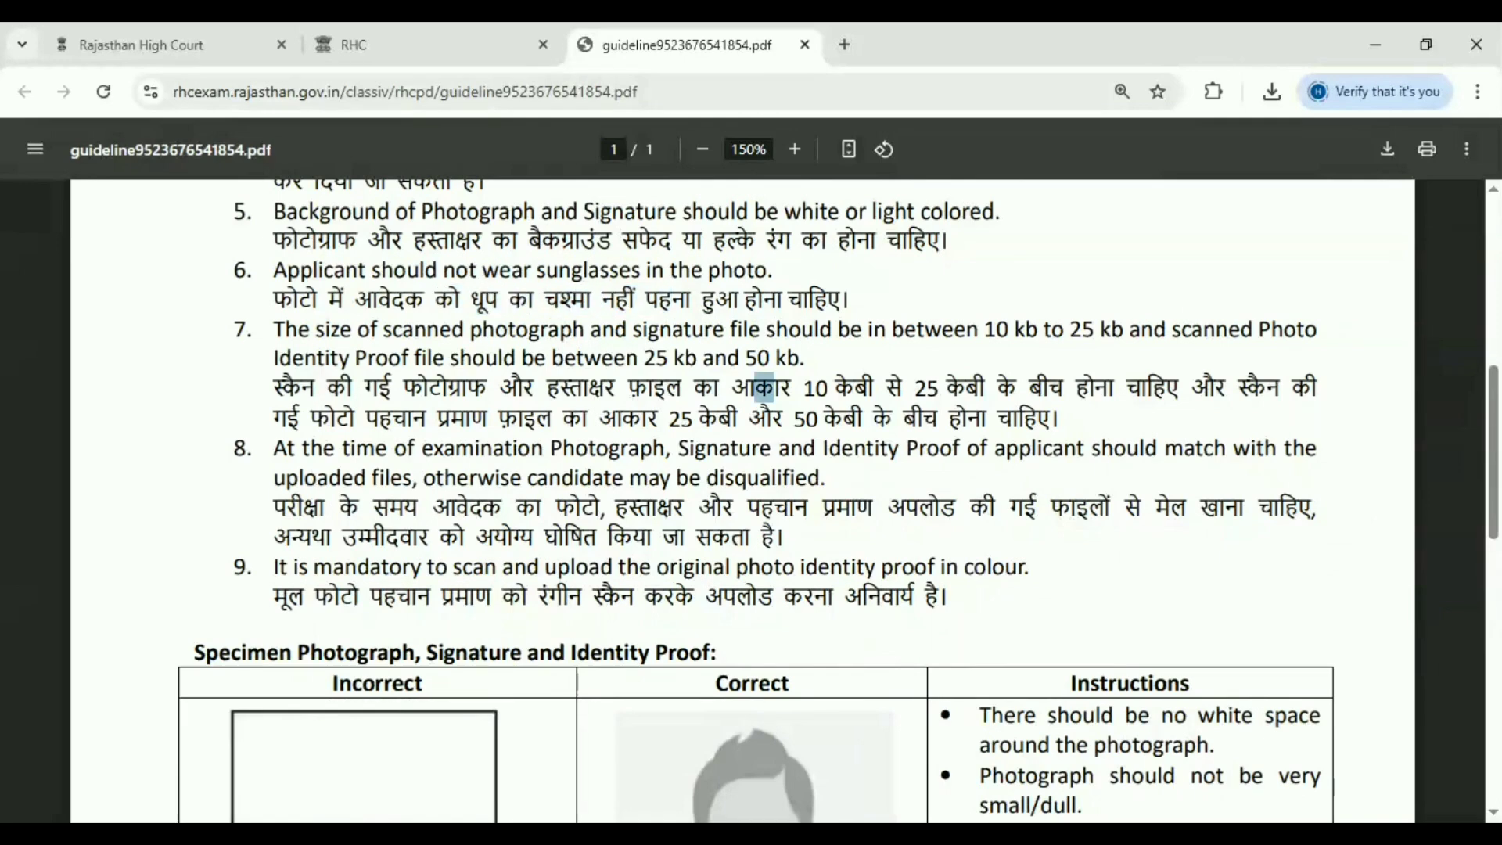
left_click_drag(428, 388, 1045, 388)
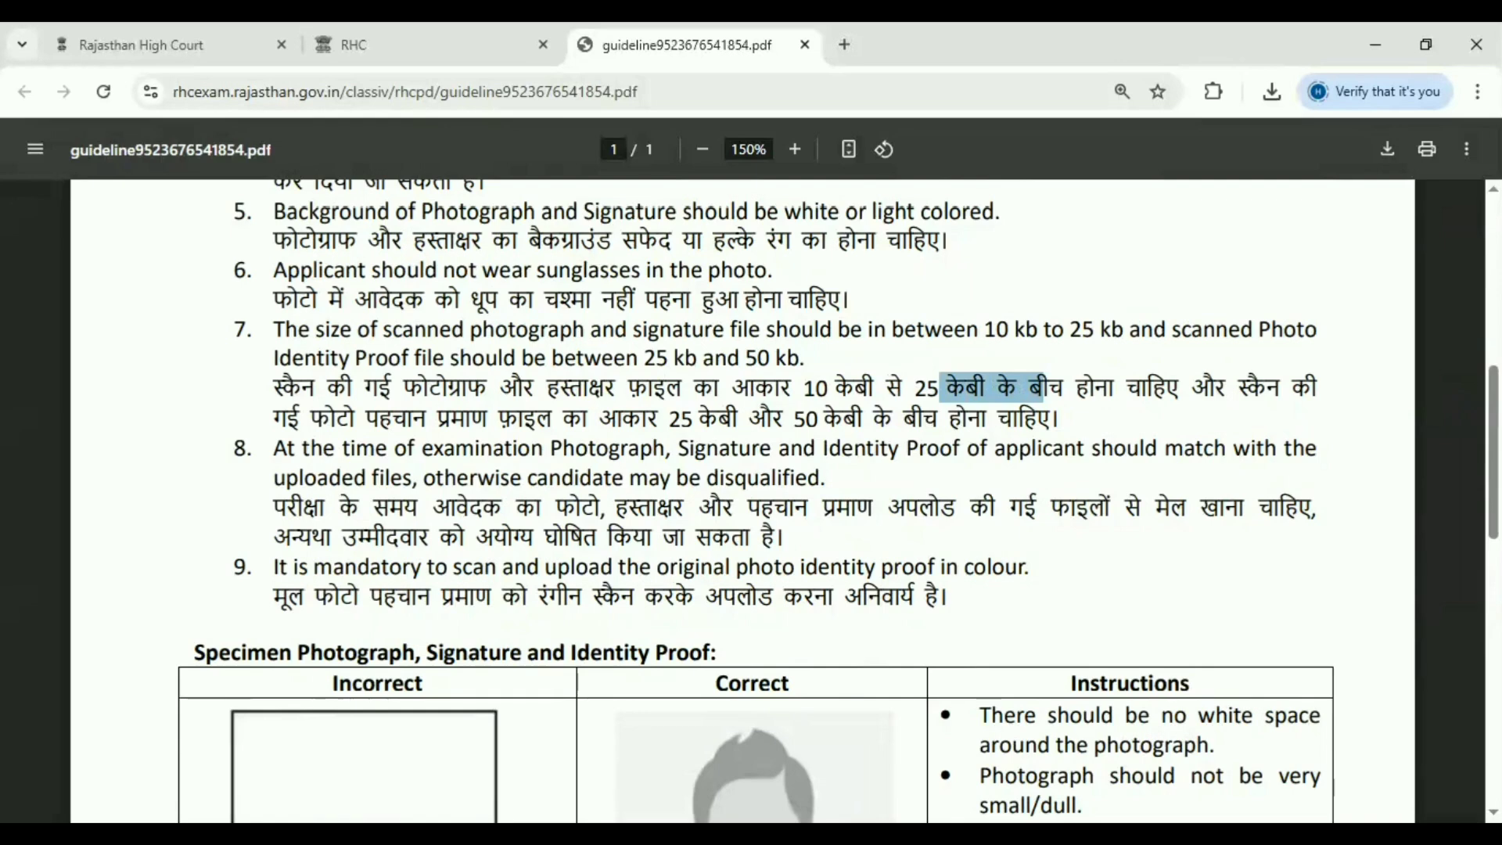
left_click_drag(392, 418, 659, 419)
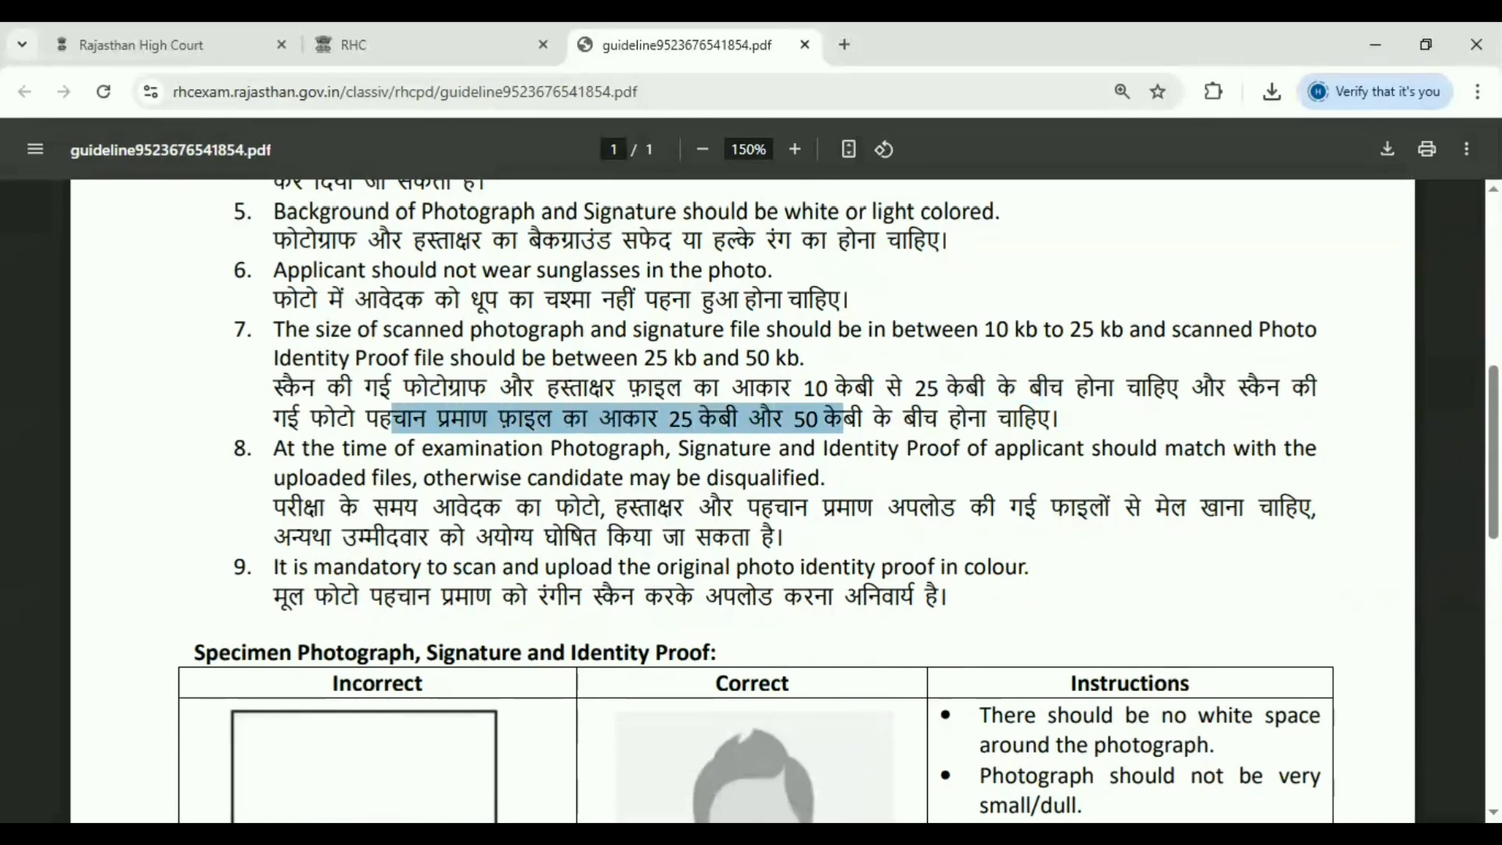
left_click_drag(403, 507, 817, 566)
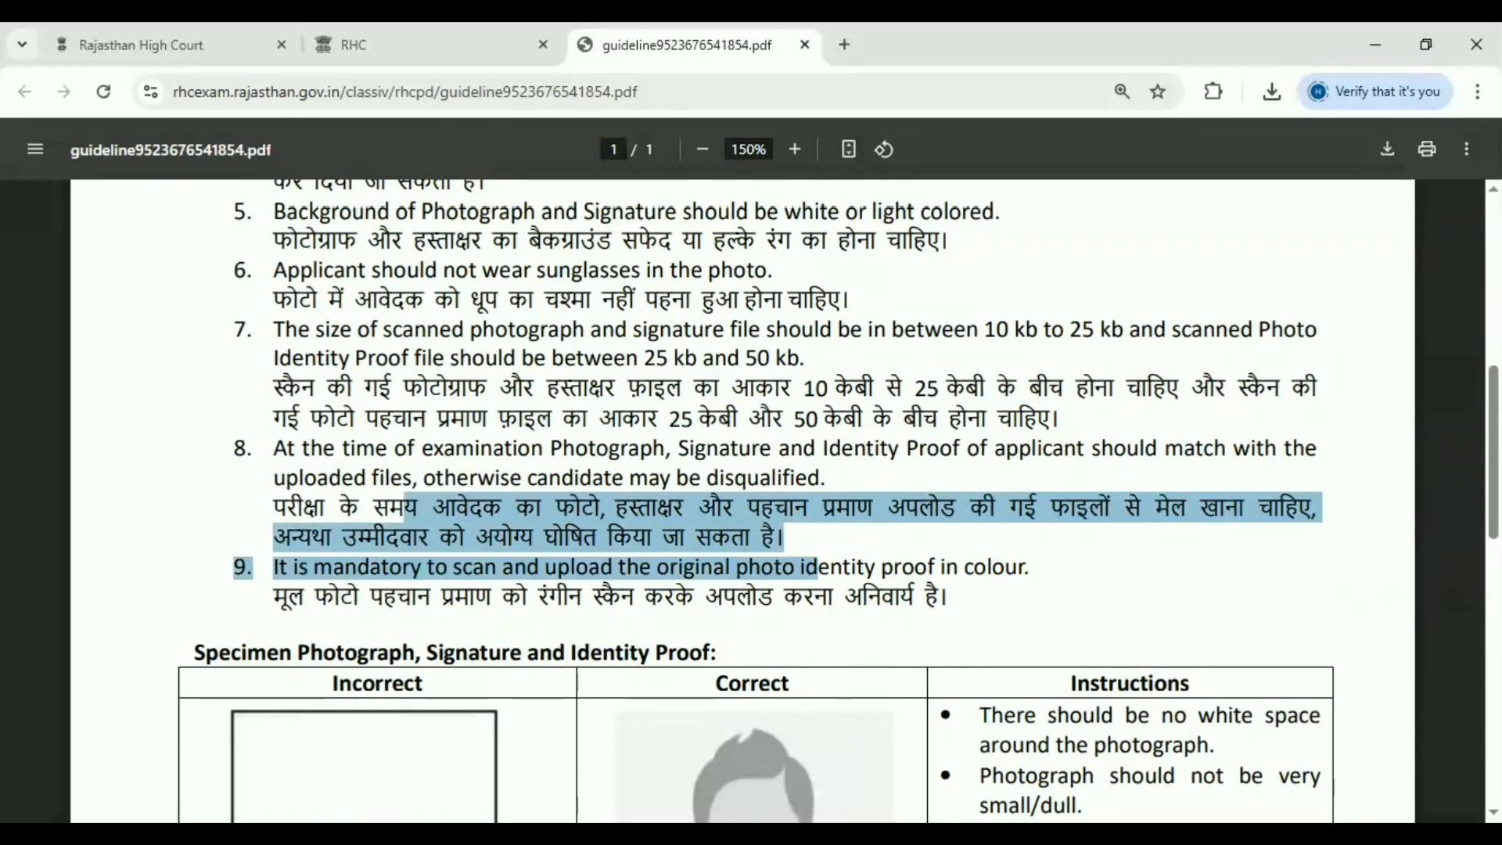
left_click_drag(644, 596, 914, 596)
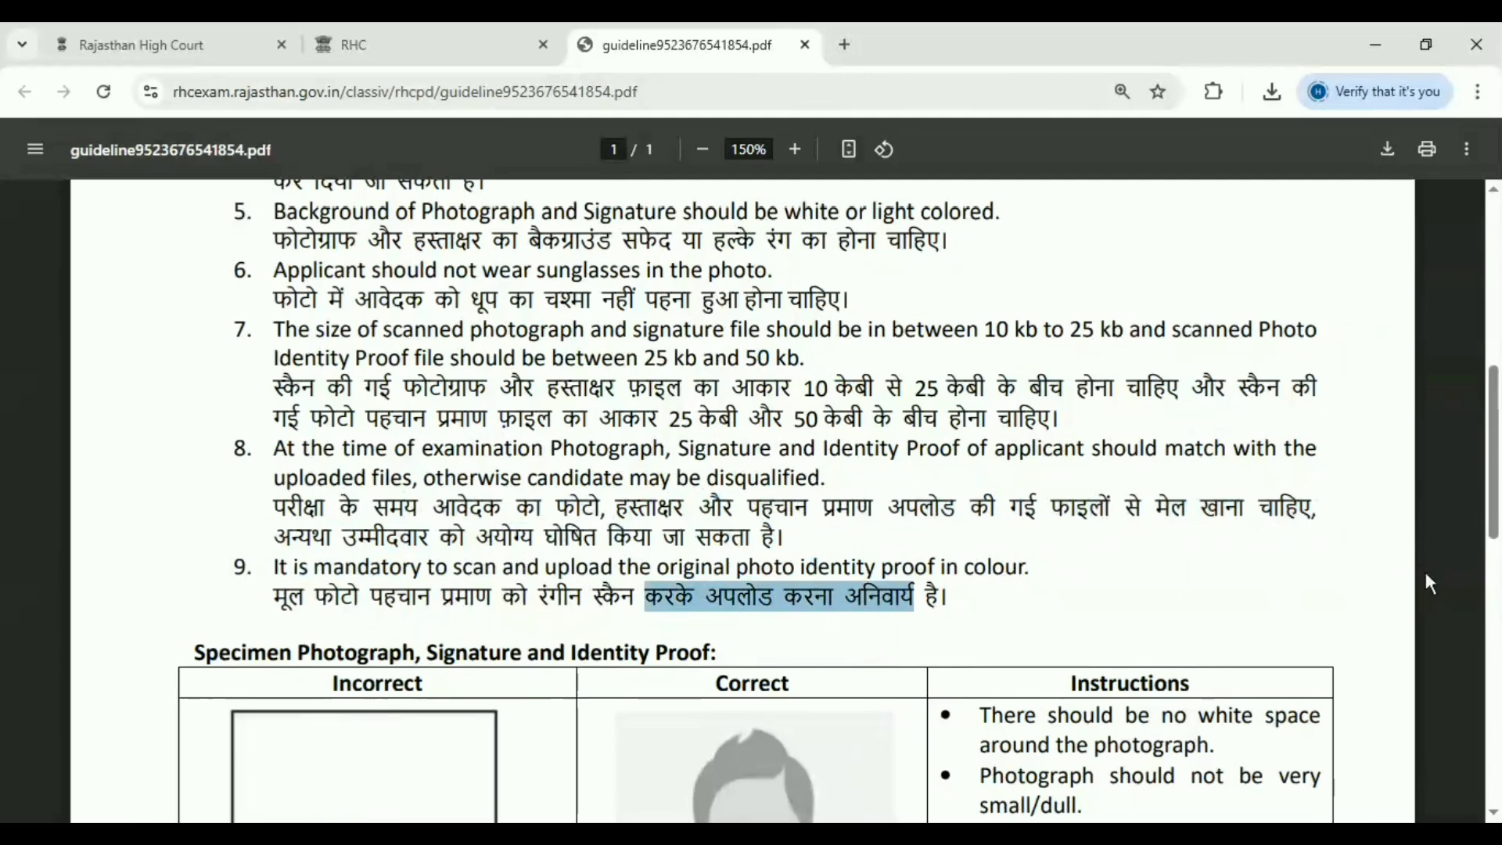
Review the specimen photo and signature rules on white space, size, marks and cropping, then return to the RHC tab
left_click_drag(1494, 523, 1494, 620)
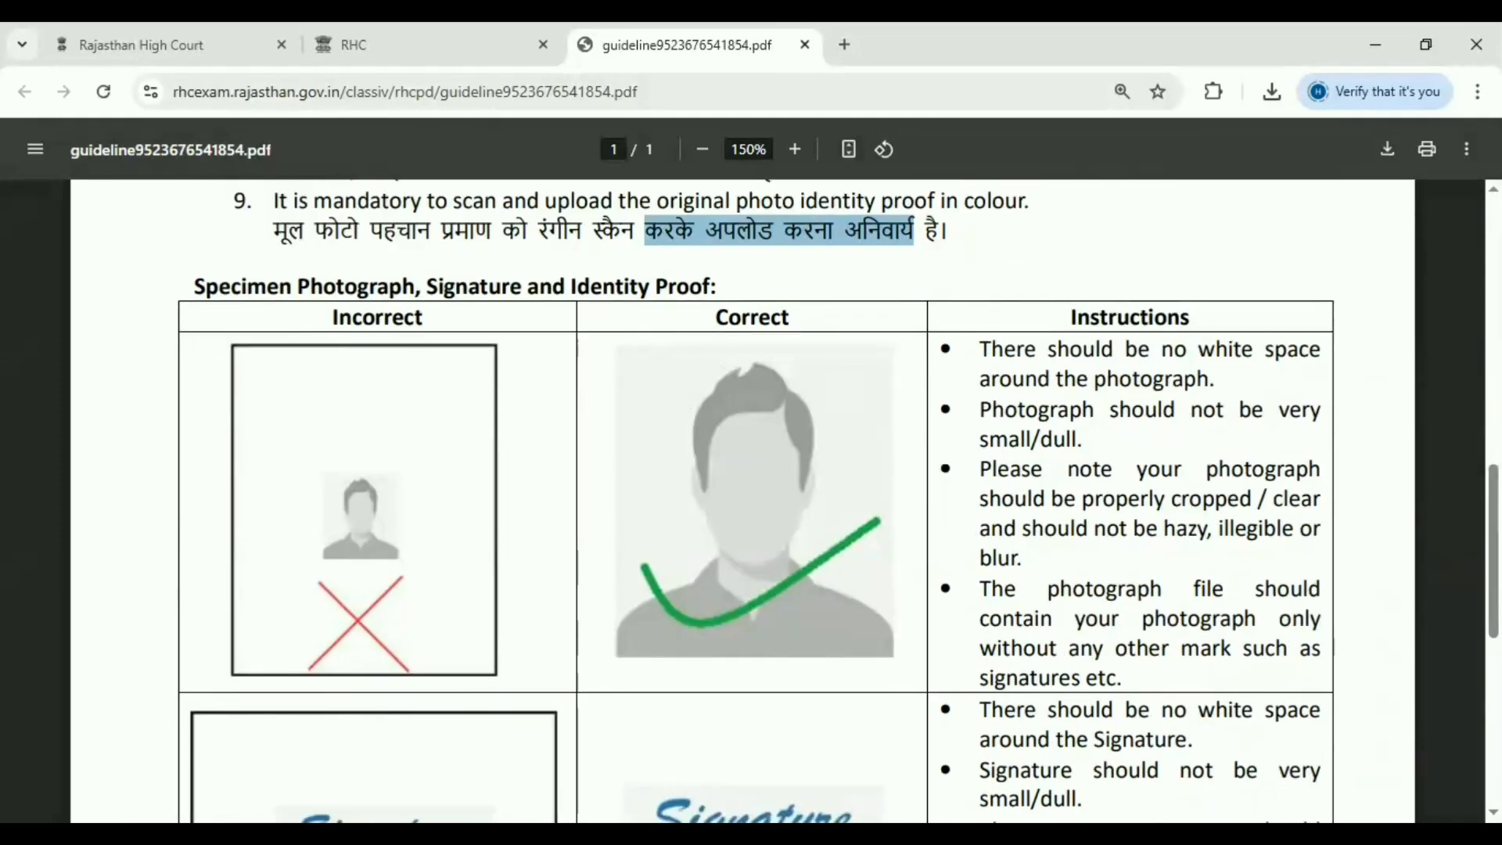
left_click_drag(1048, 350, 1219, 379)
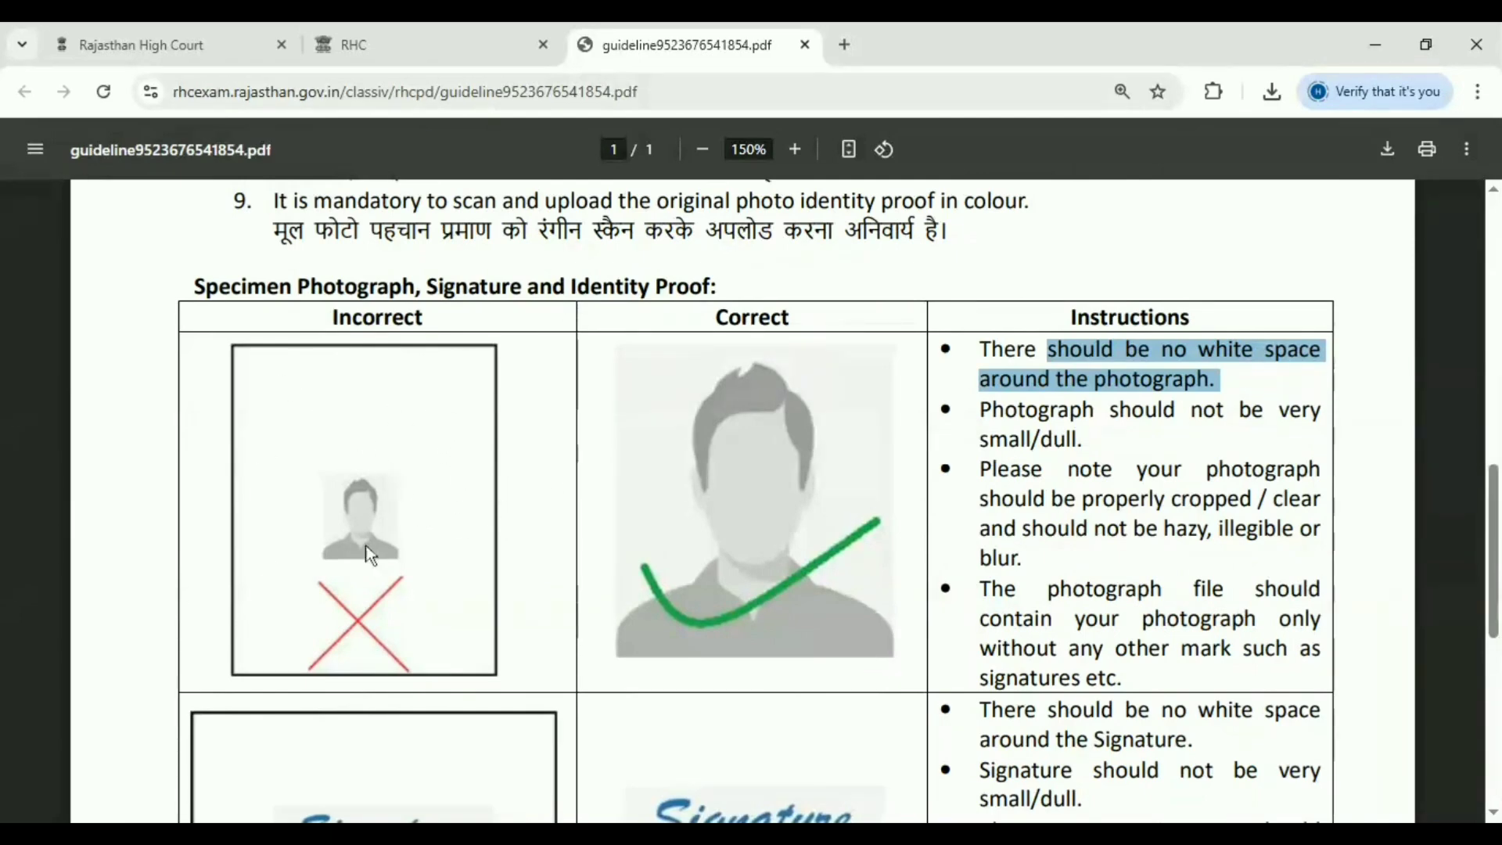
left_click_drag(1095, 410, 1087, 440)
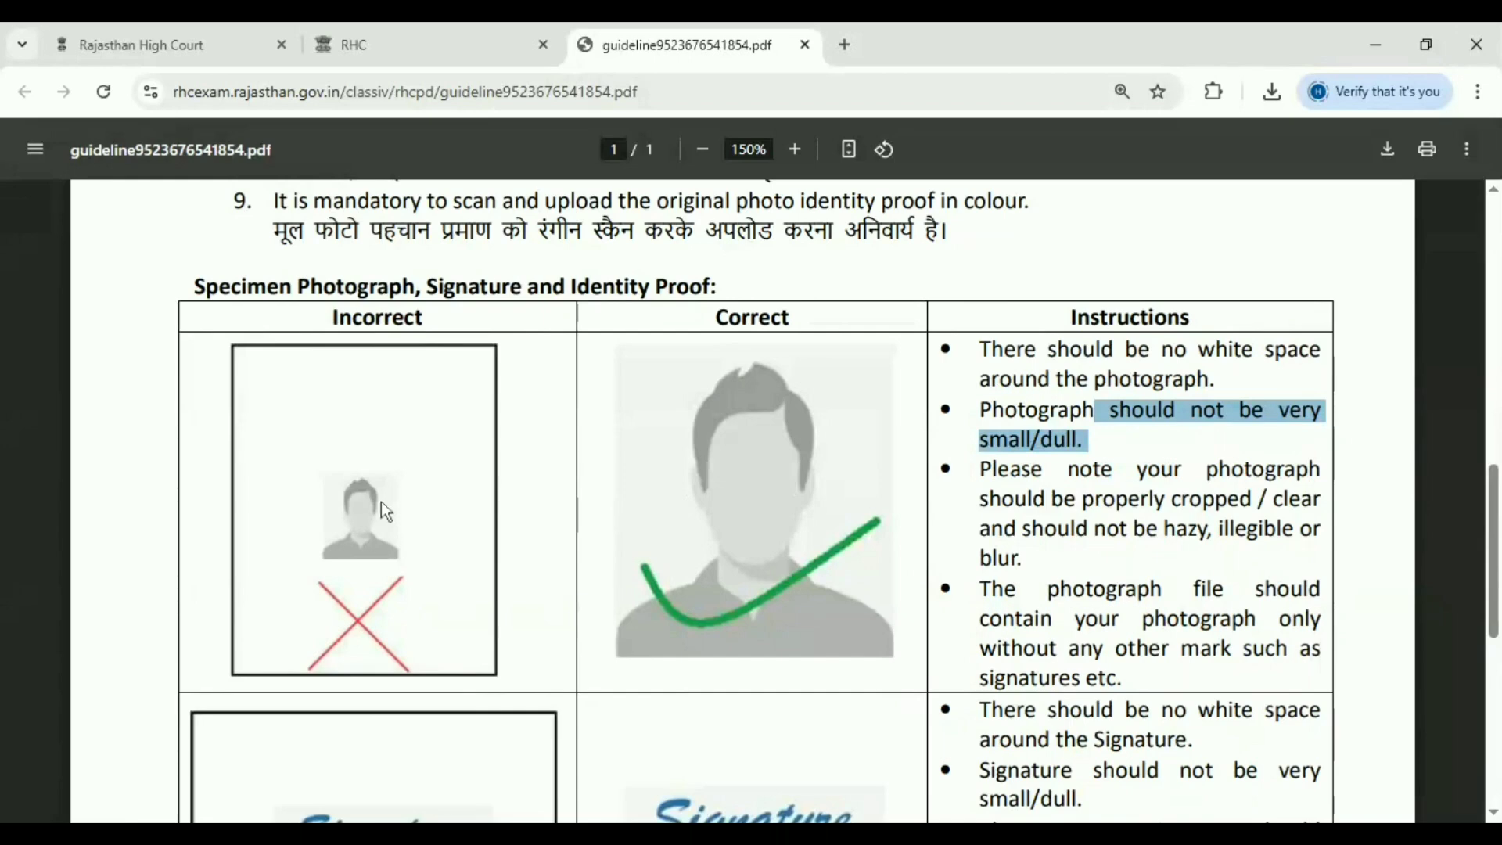
left_click_drag(1173, 470, 1173, 709)
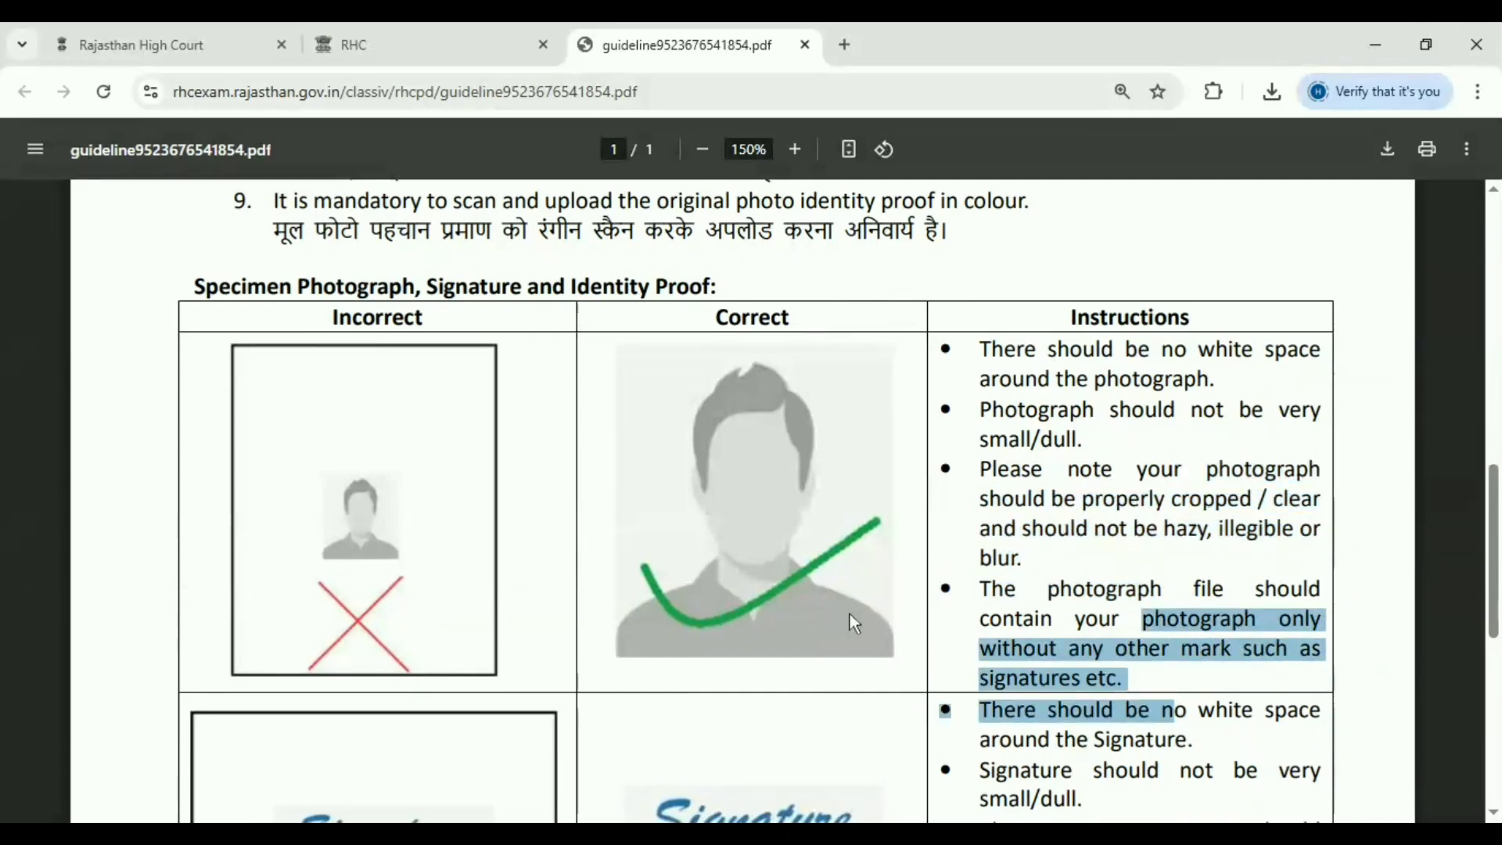
scroll(850, 615, "down", 7)
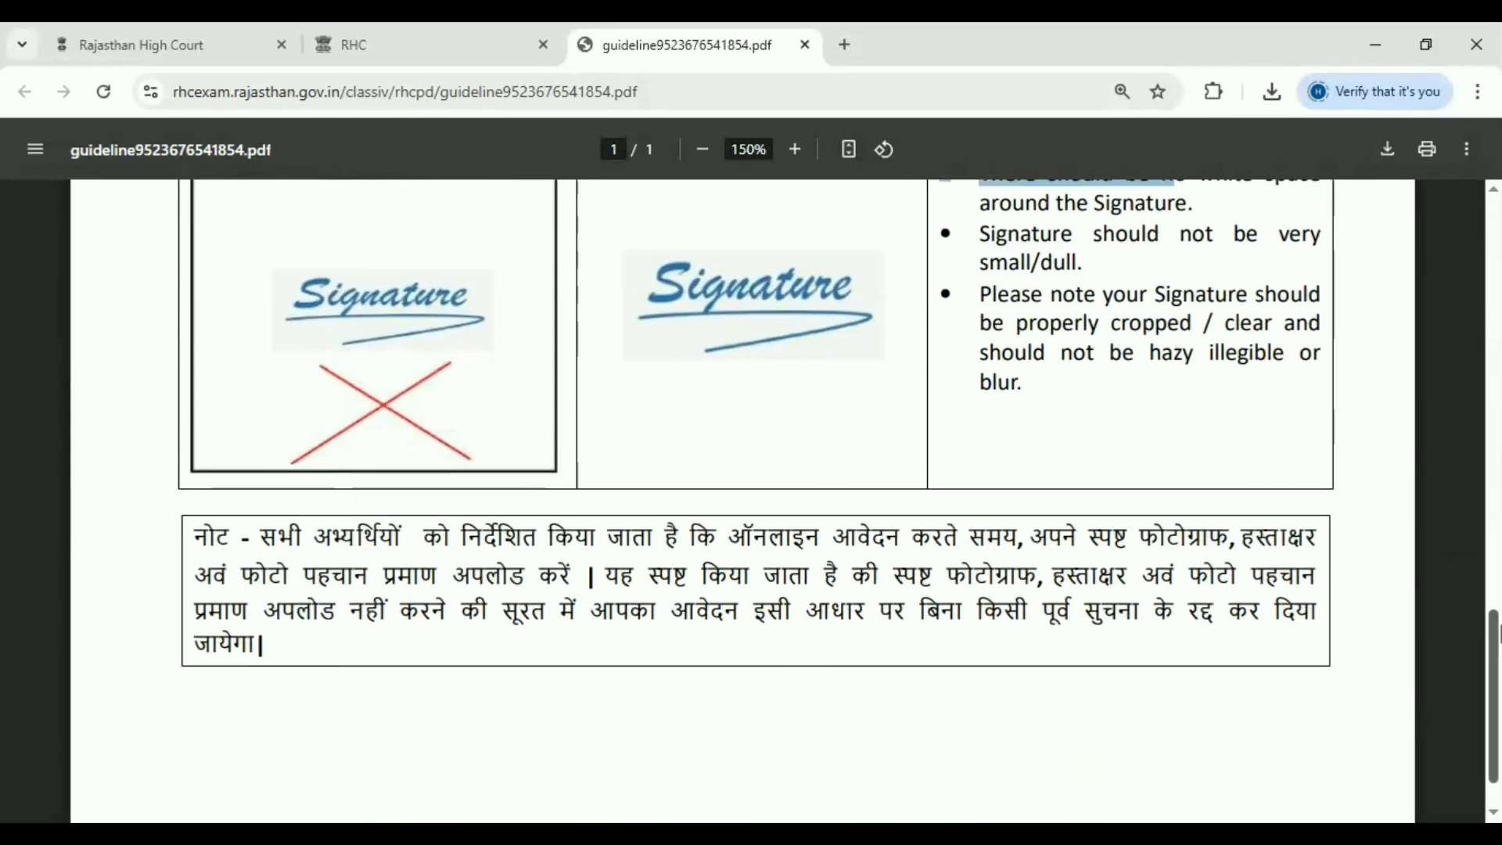
scroll(1142, 273, "up", 3)
left_click(1142, 273)
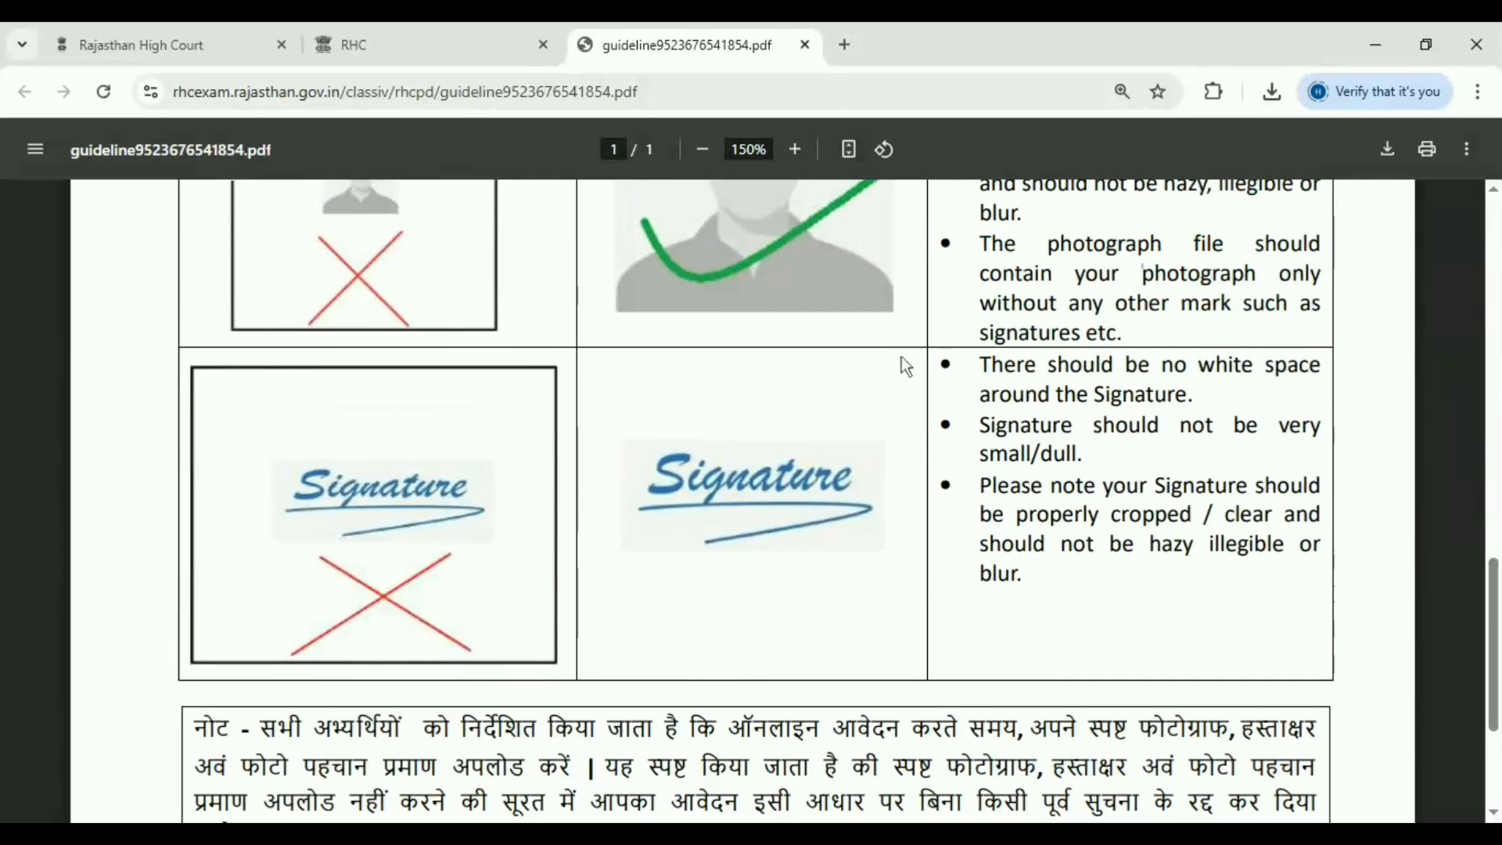
left_click_drag(1024, 367, 1175, 396)
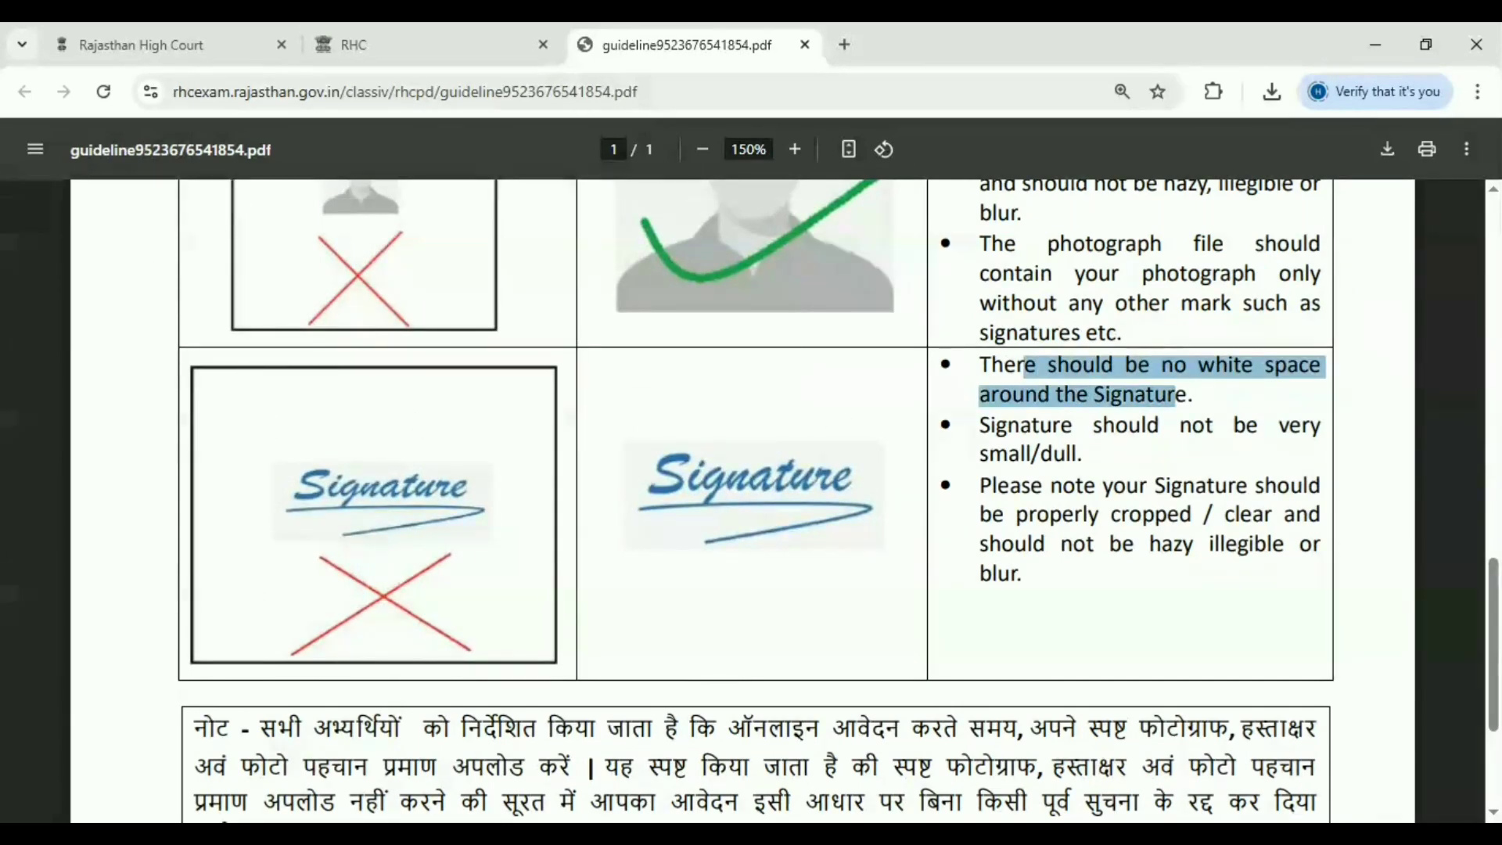
left_click_drag(1073, 427, 1212, 515)
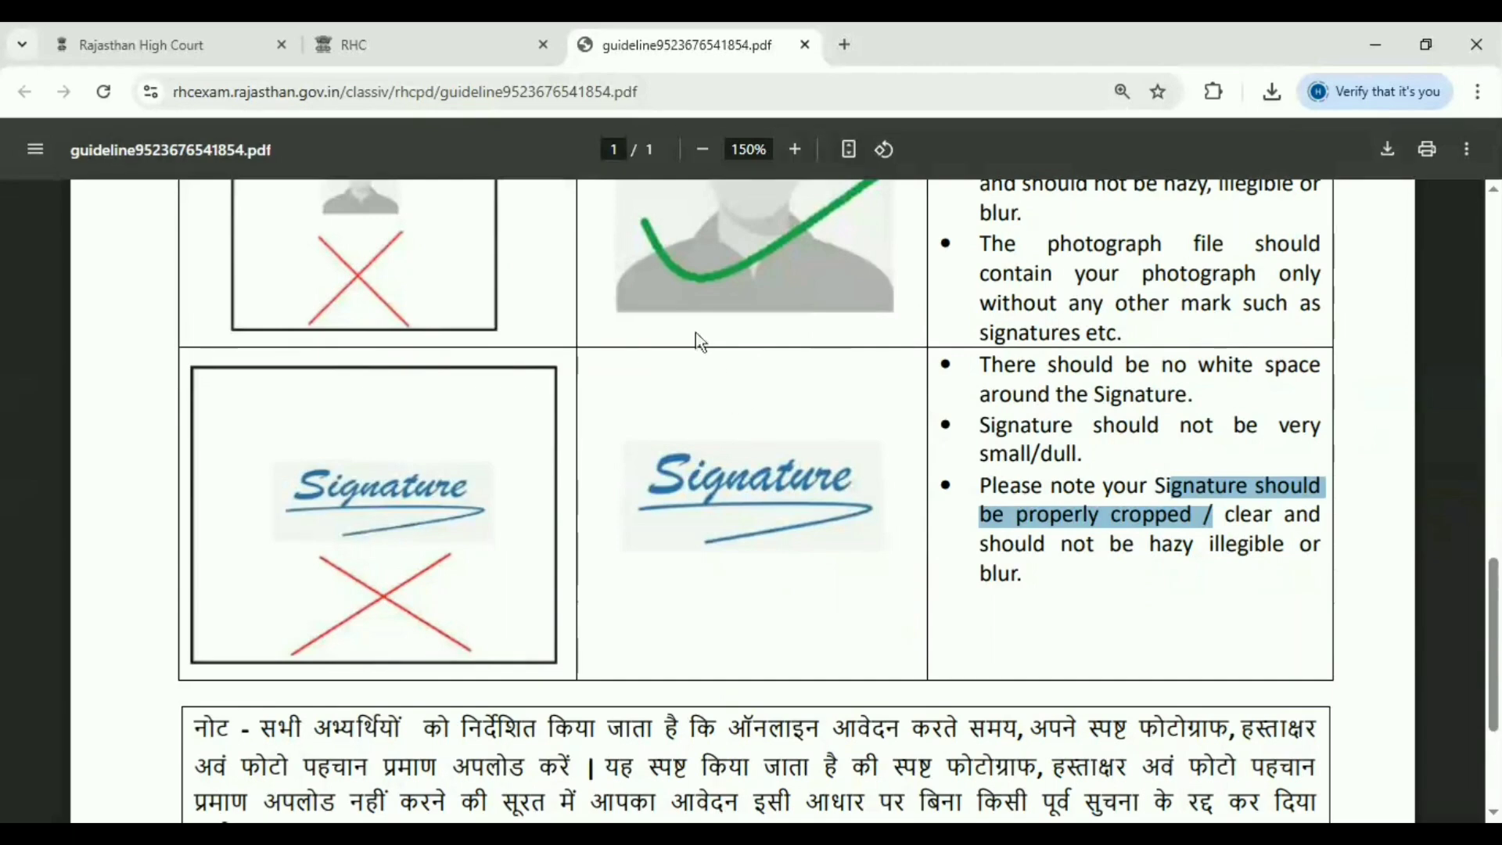
left_click(496, 44)
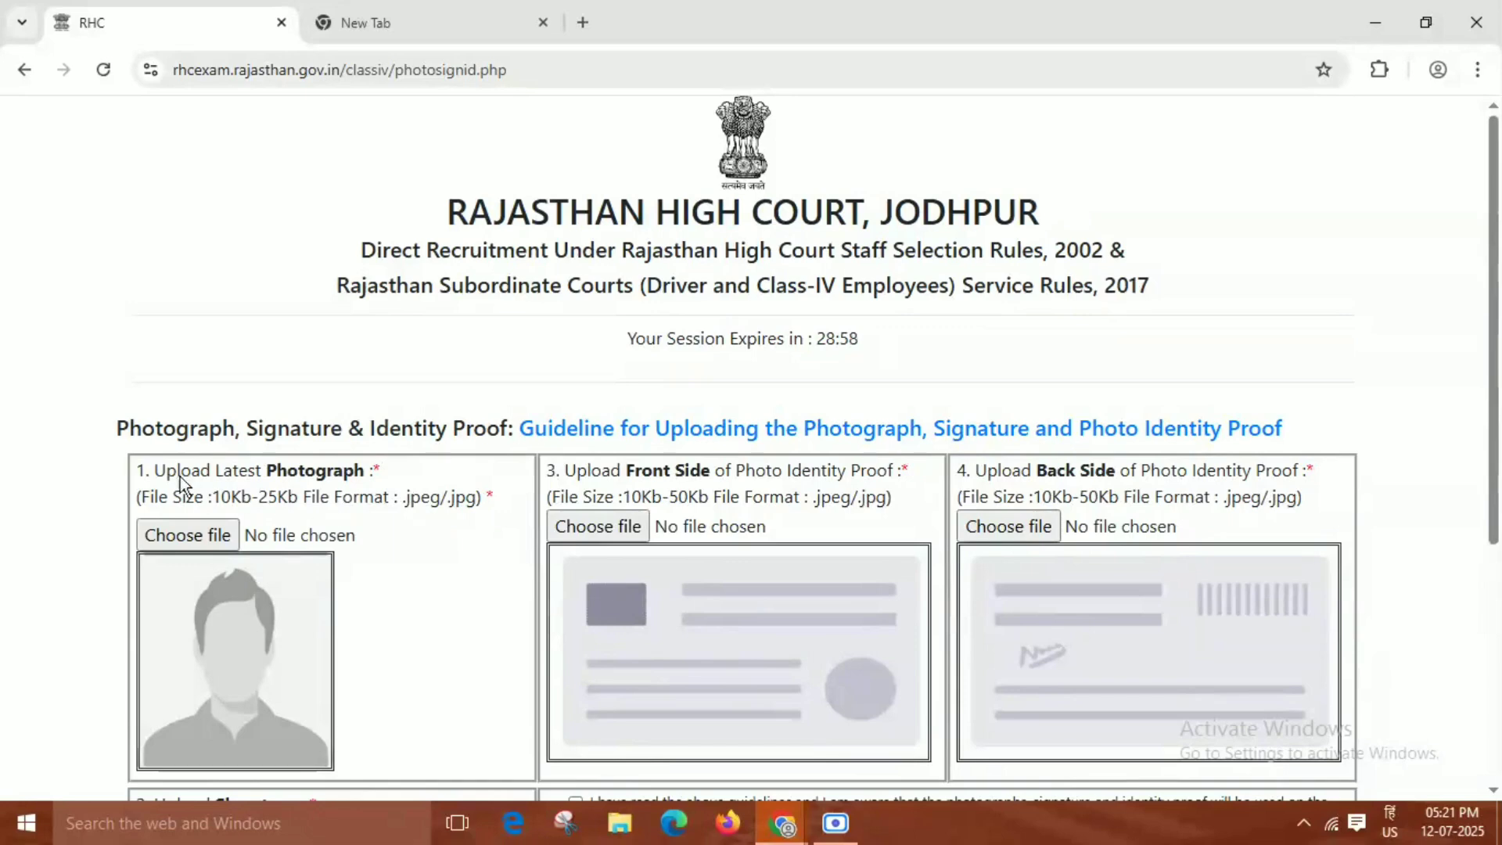
Upload photo IMG.jpg and ID images AADHAR1_1st.jpg and aadhar 2nd.jpg, acknowledging the reminder
left_click_drag(151, 463, 445, 505)
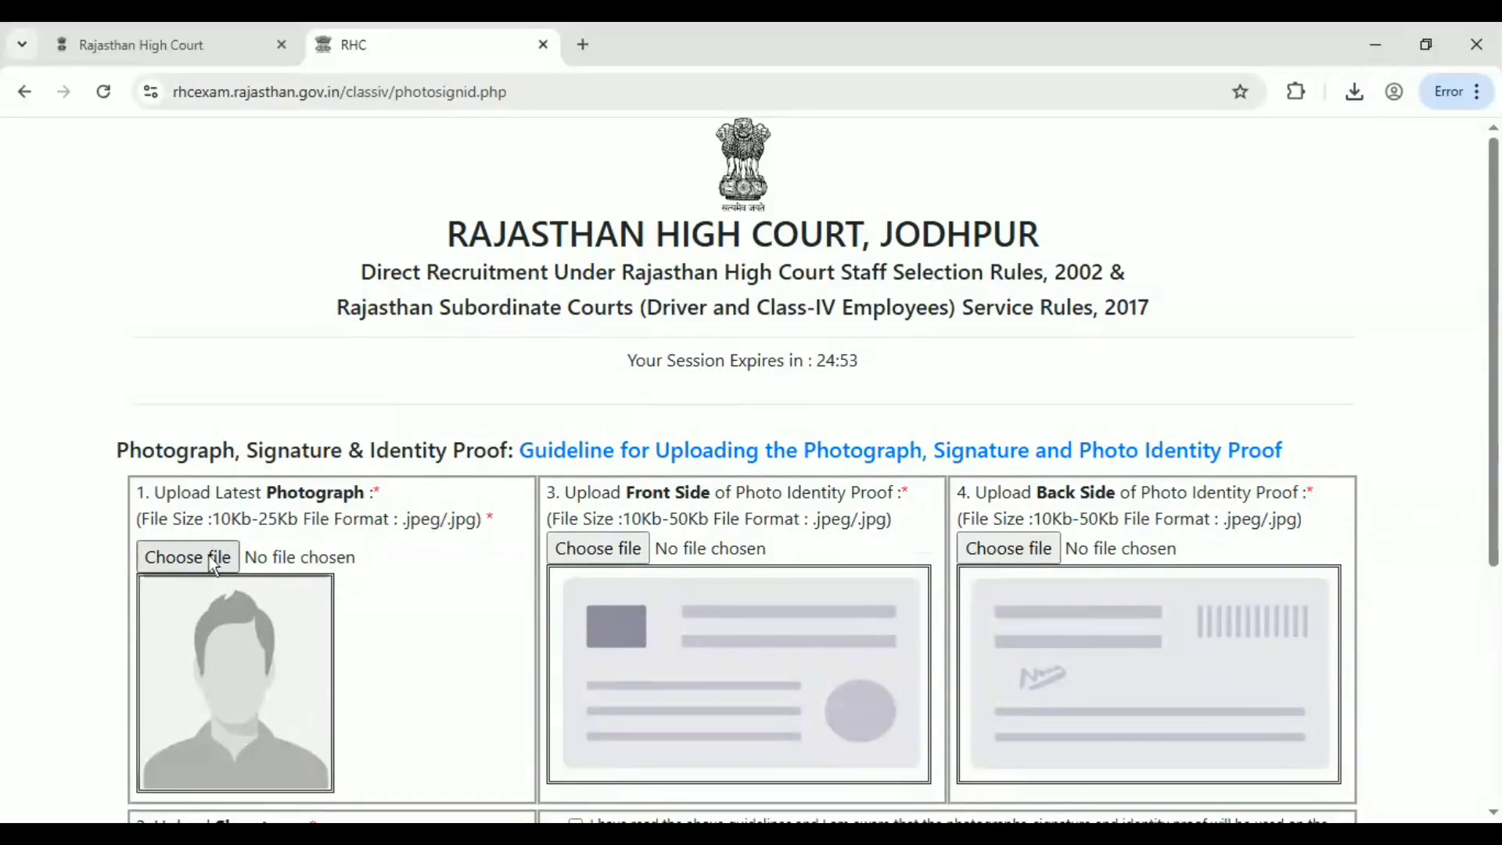
left_click(213, 558)
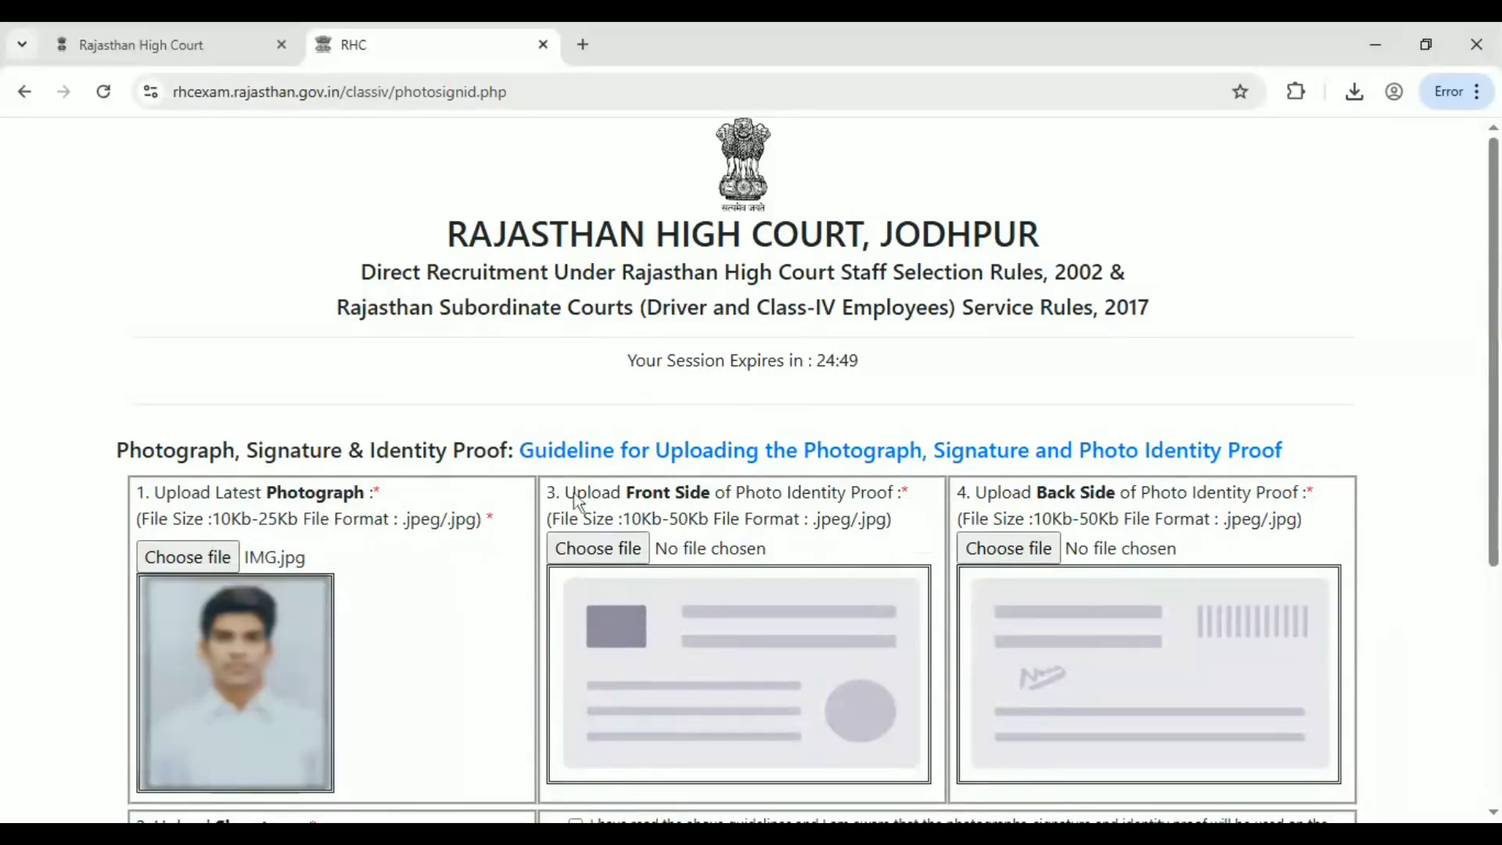
left_click_drag(576, 492, 894, 526)
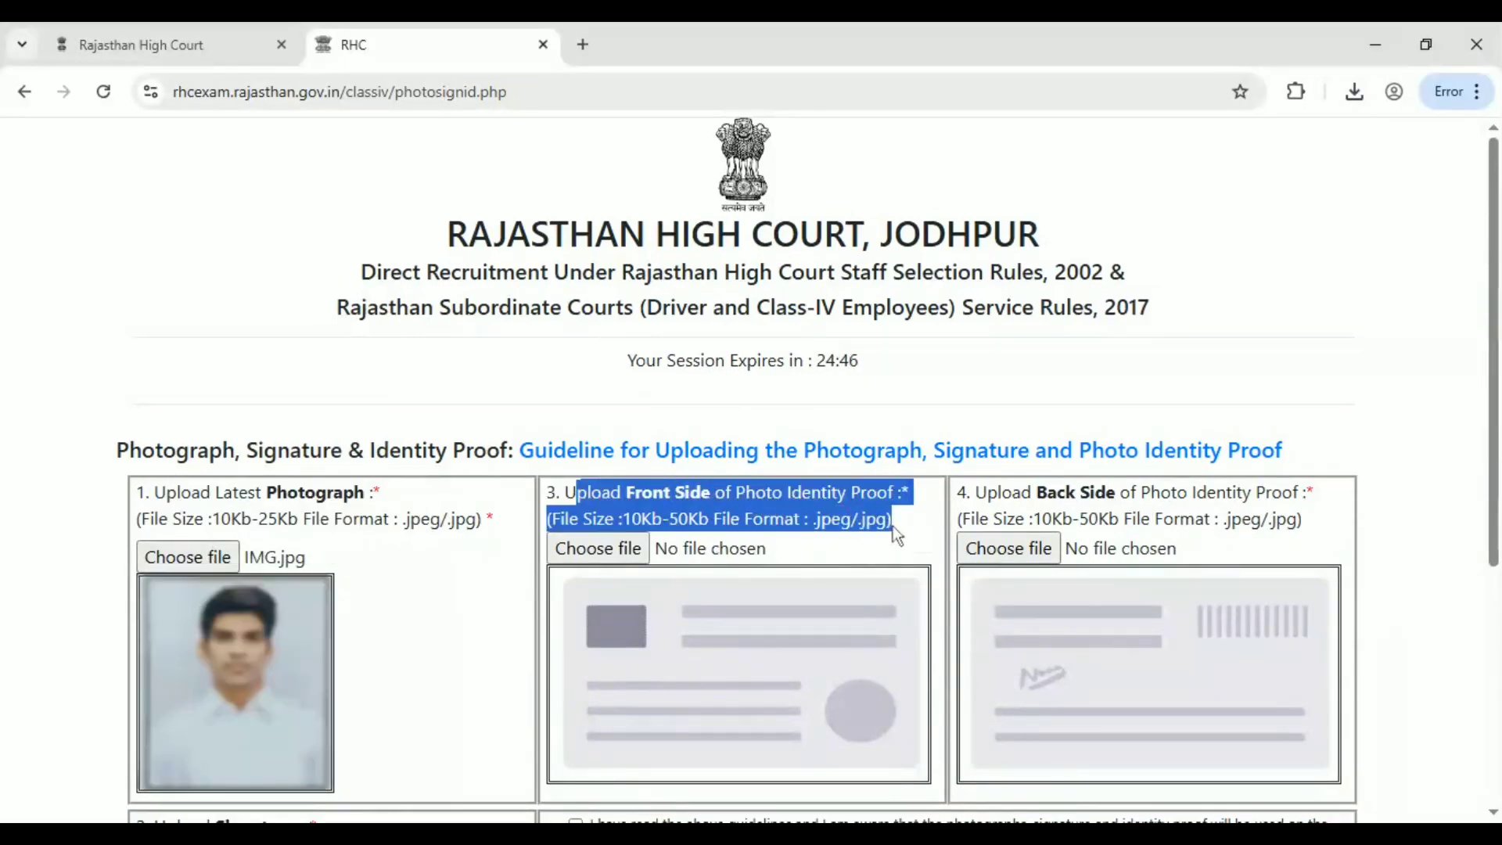
left_click(625, 551)
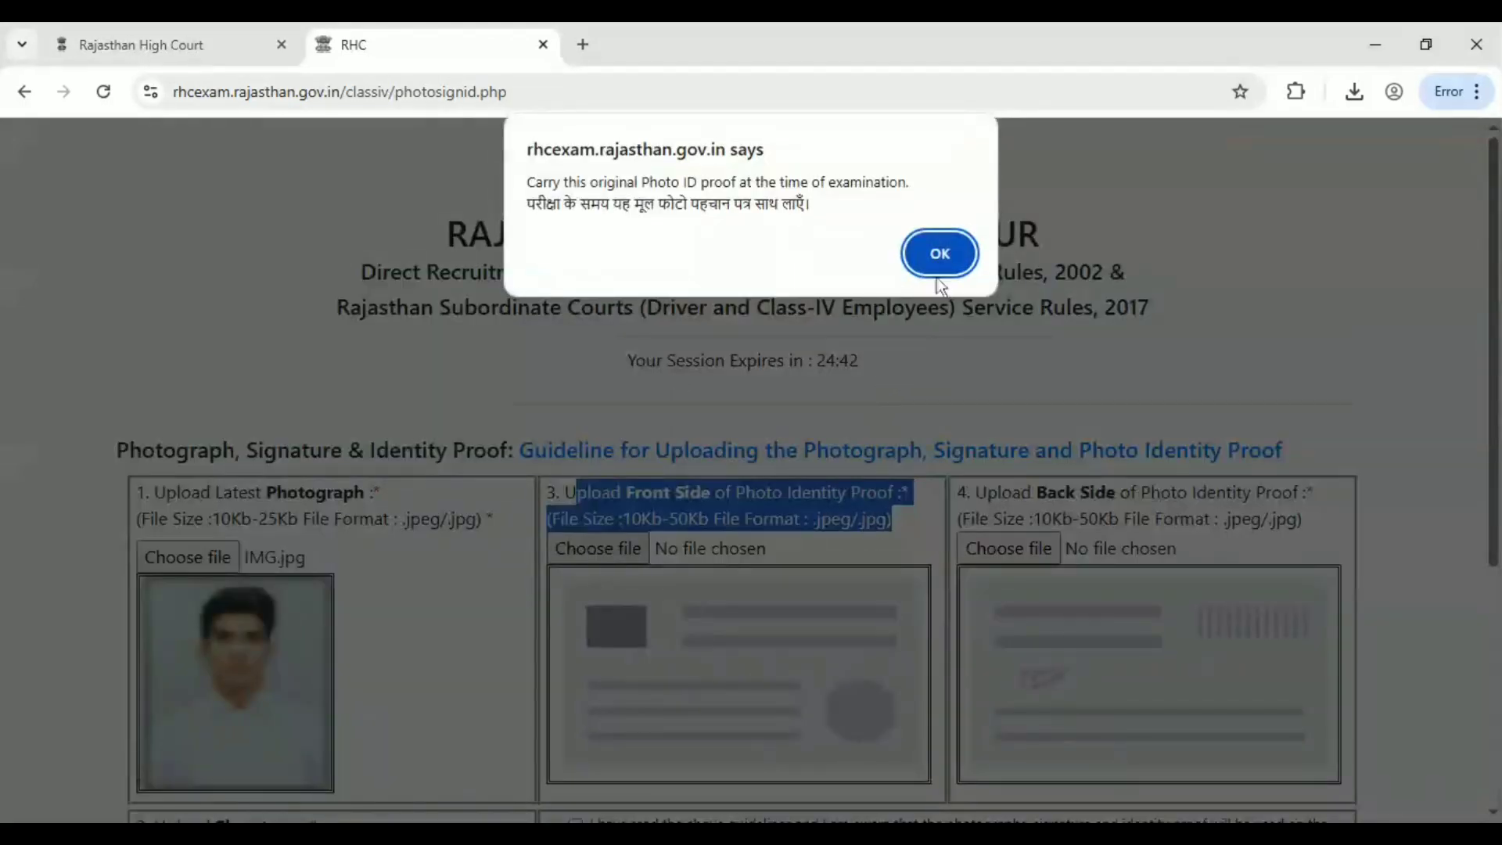
left_click(941, 249)
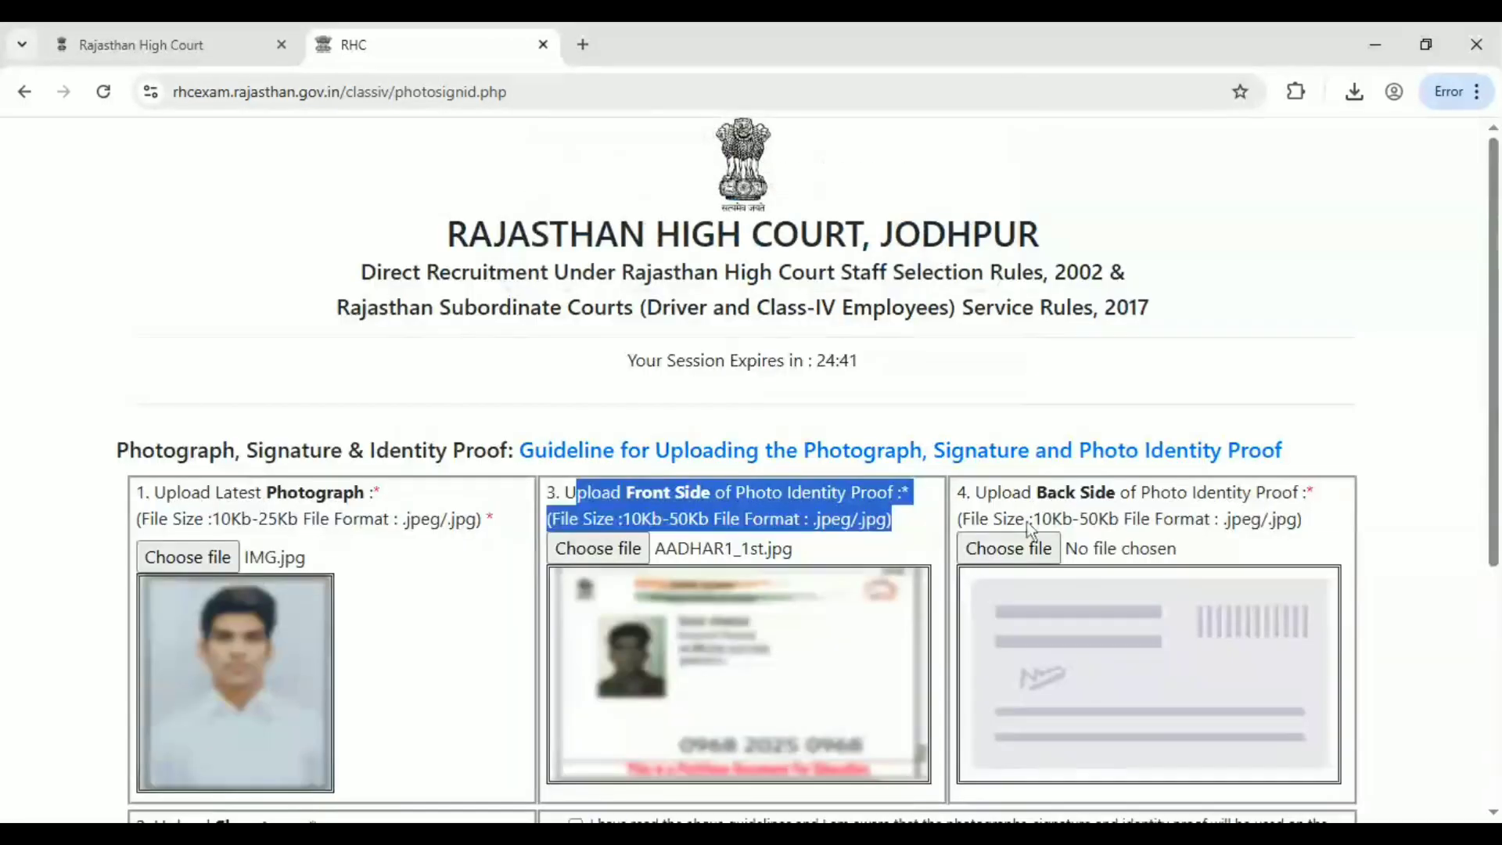
left_click_drag(975, 492, 1166, 550)
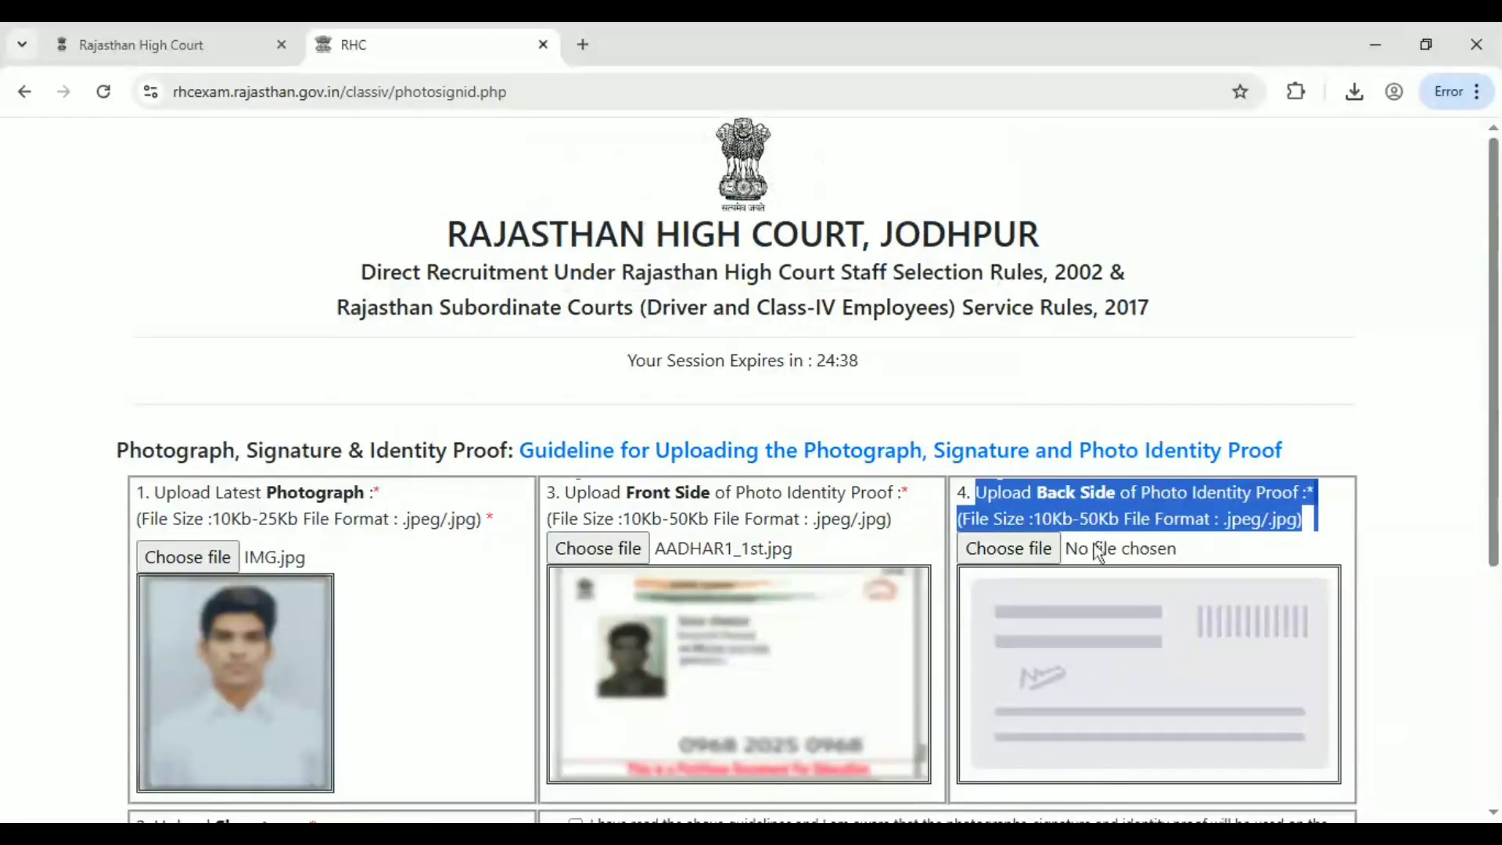
left_click(1044, 551)
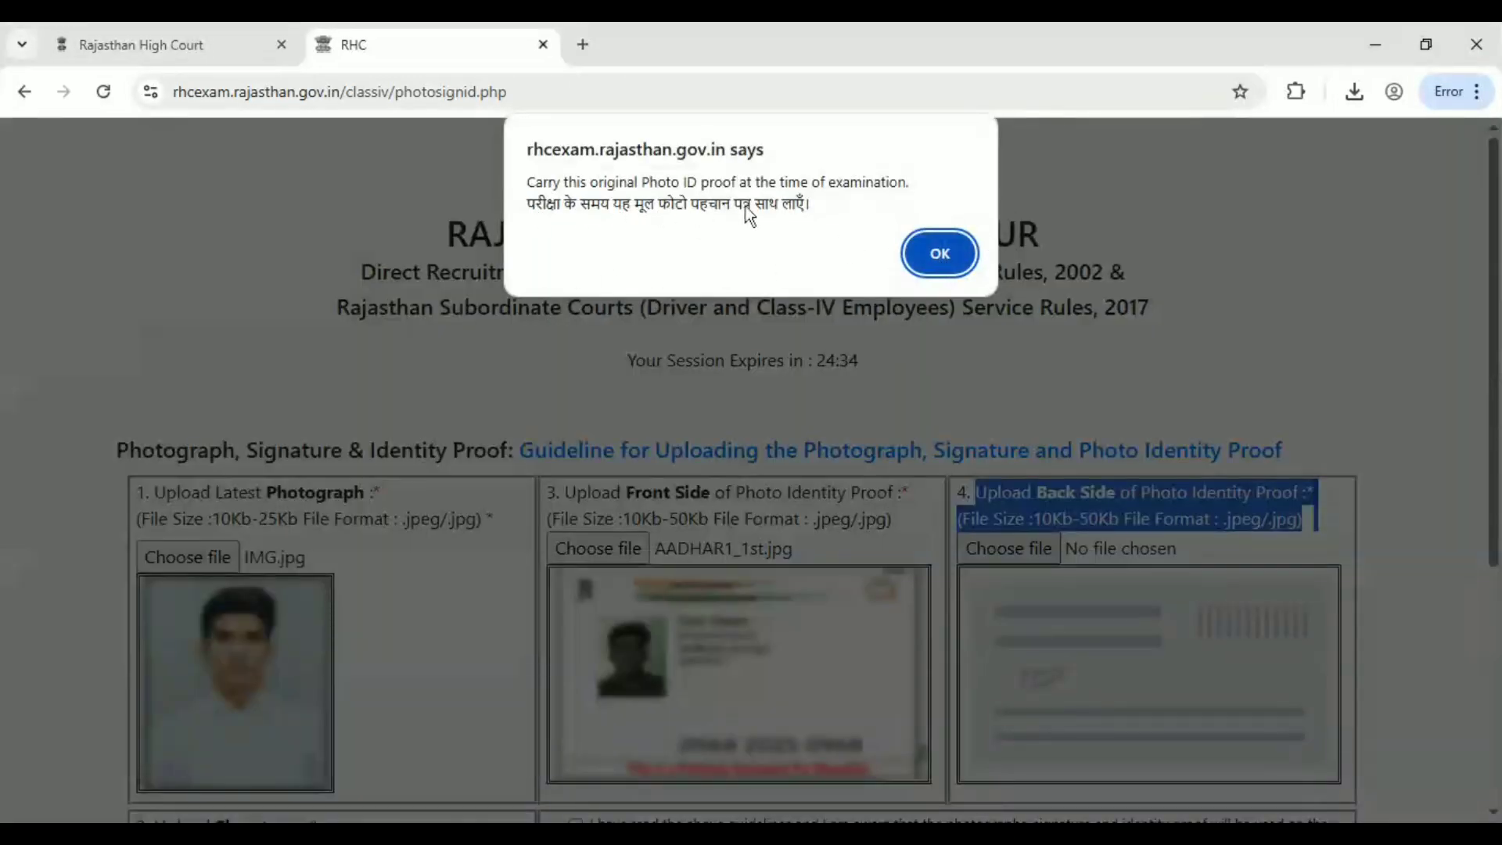
key("Return")
Attach the signature image SIsinh.jpg
scroll(1498, 731, "down", 5)
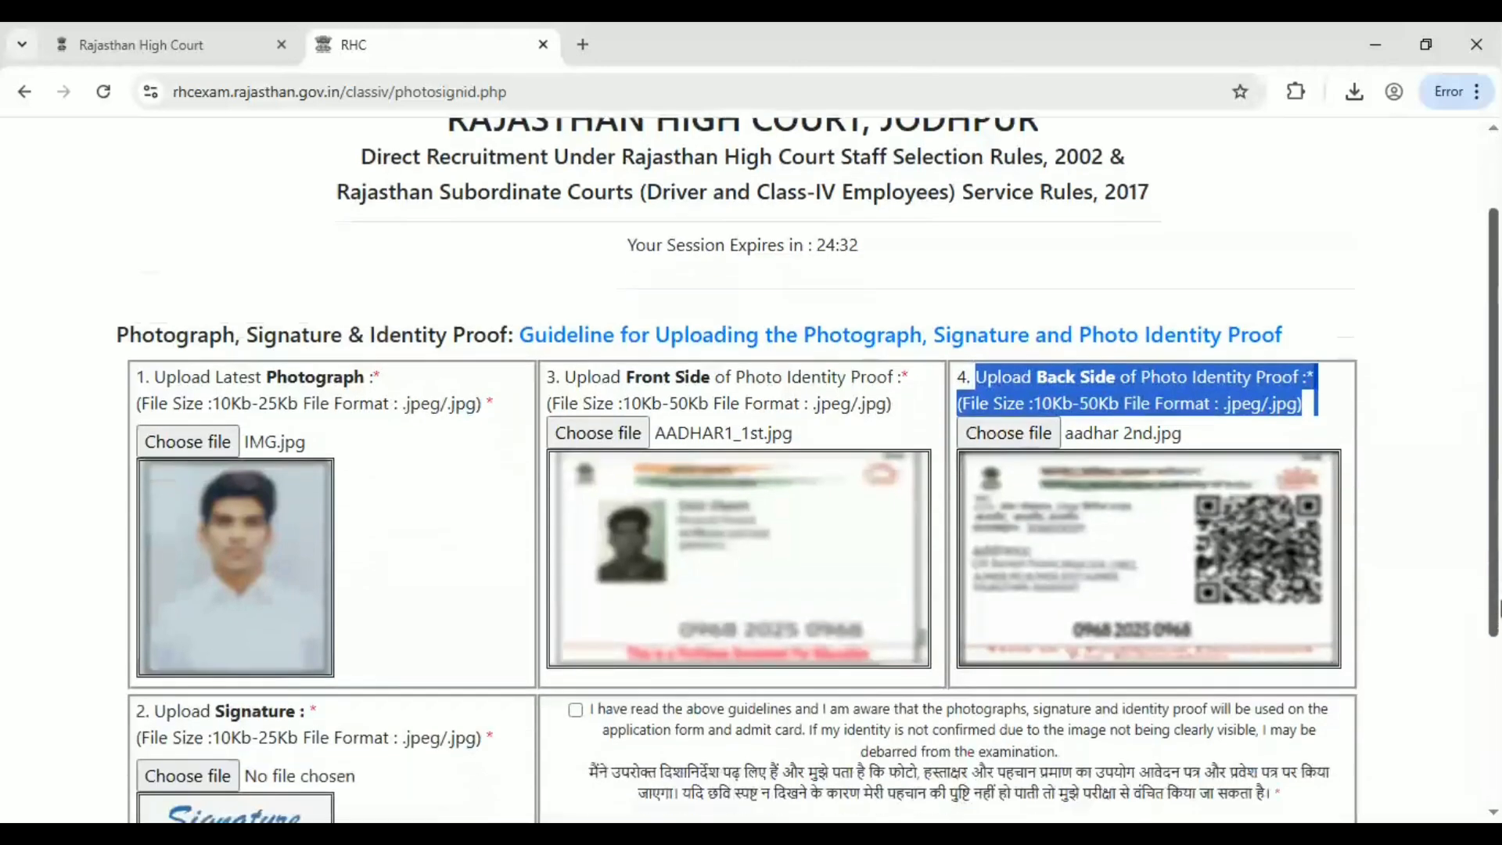
left_click_drag(147, 485, 311, 534)
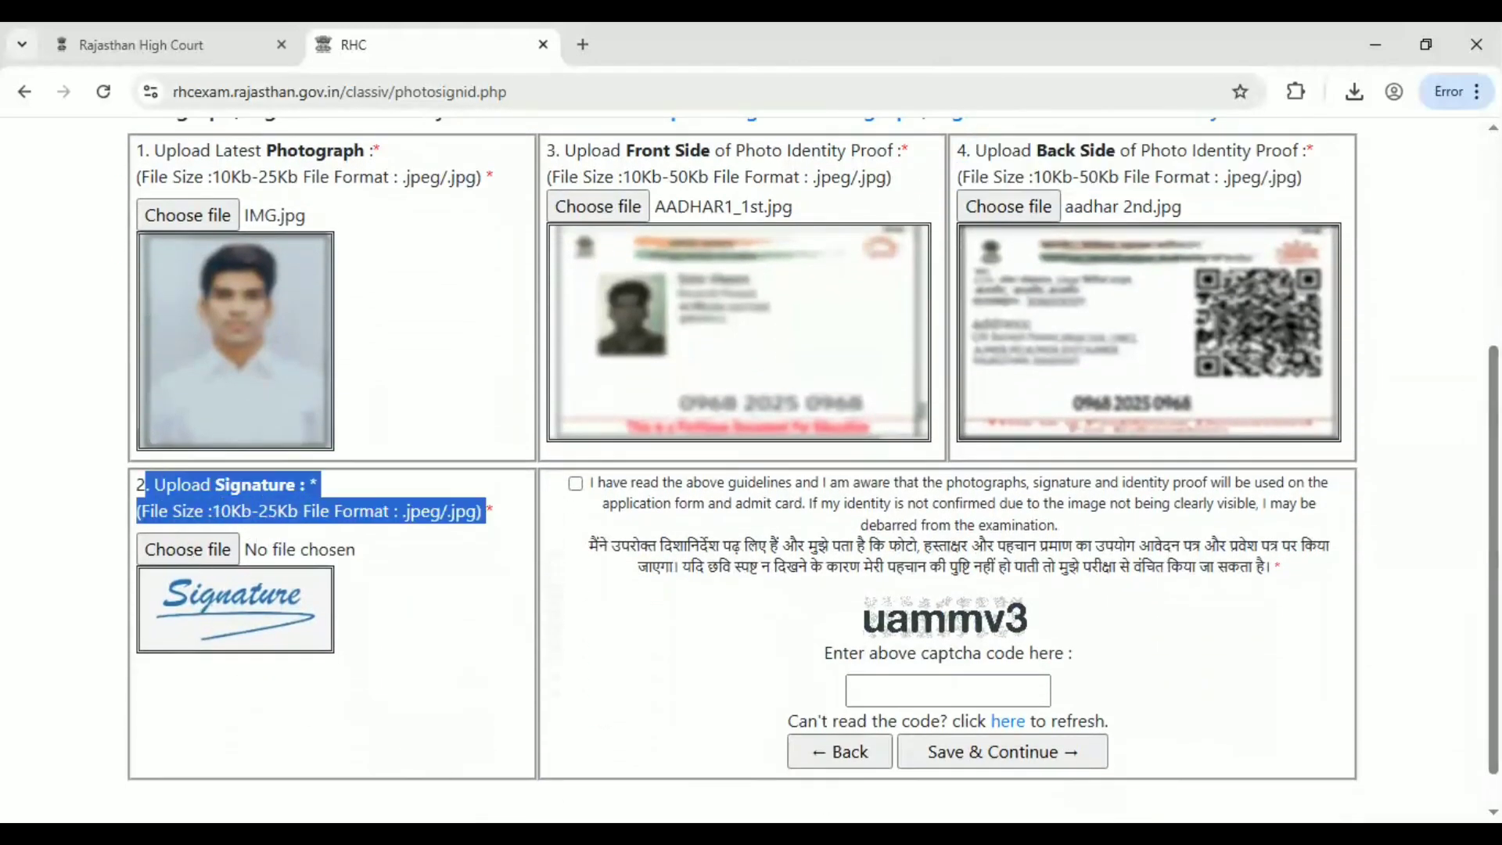
left_click(198, 552)
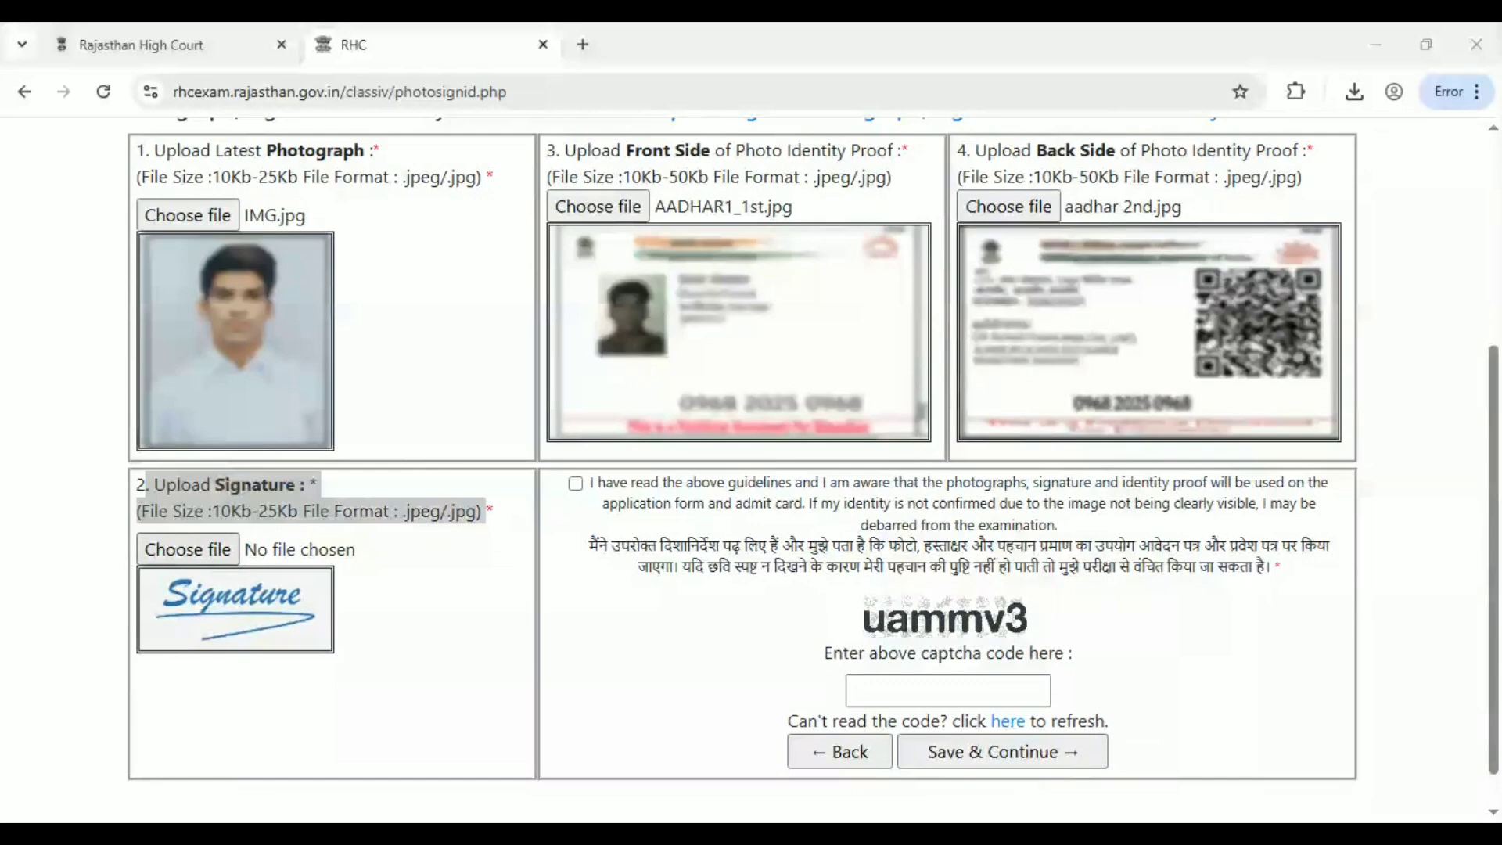
key("Return")
Accept the declaration, enter captcha uammv3, then Save & Continue and confirm
left_click(576, 483)
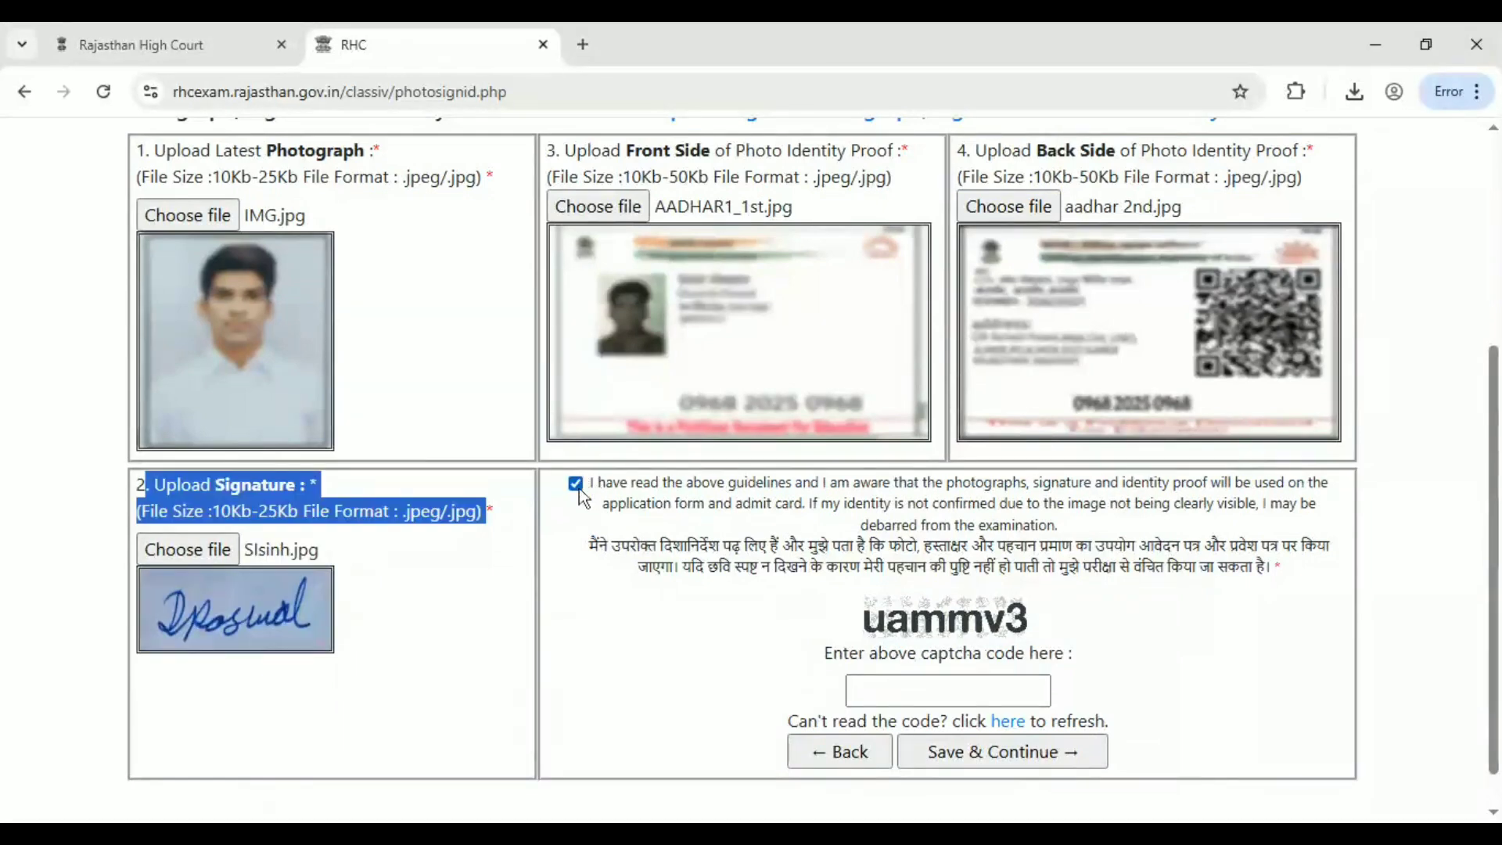
left_click_drag(899, 654, 1027, 663)
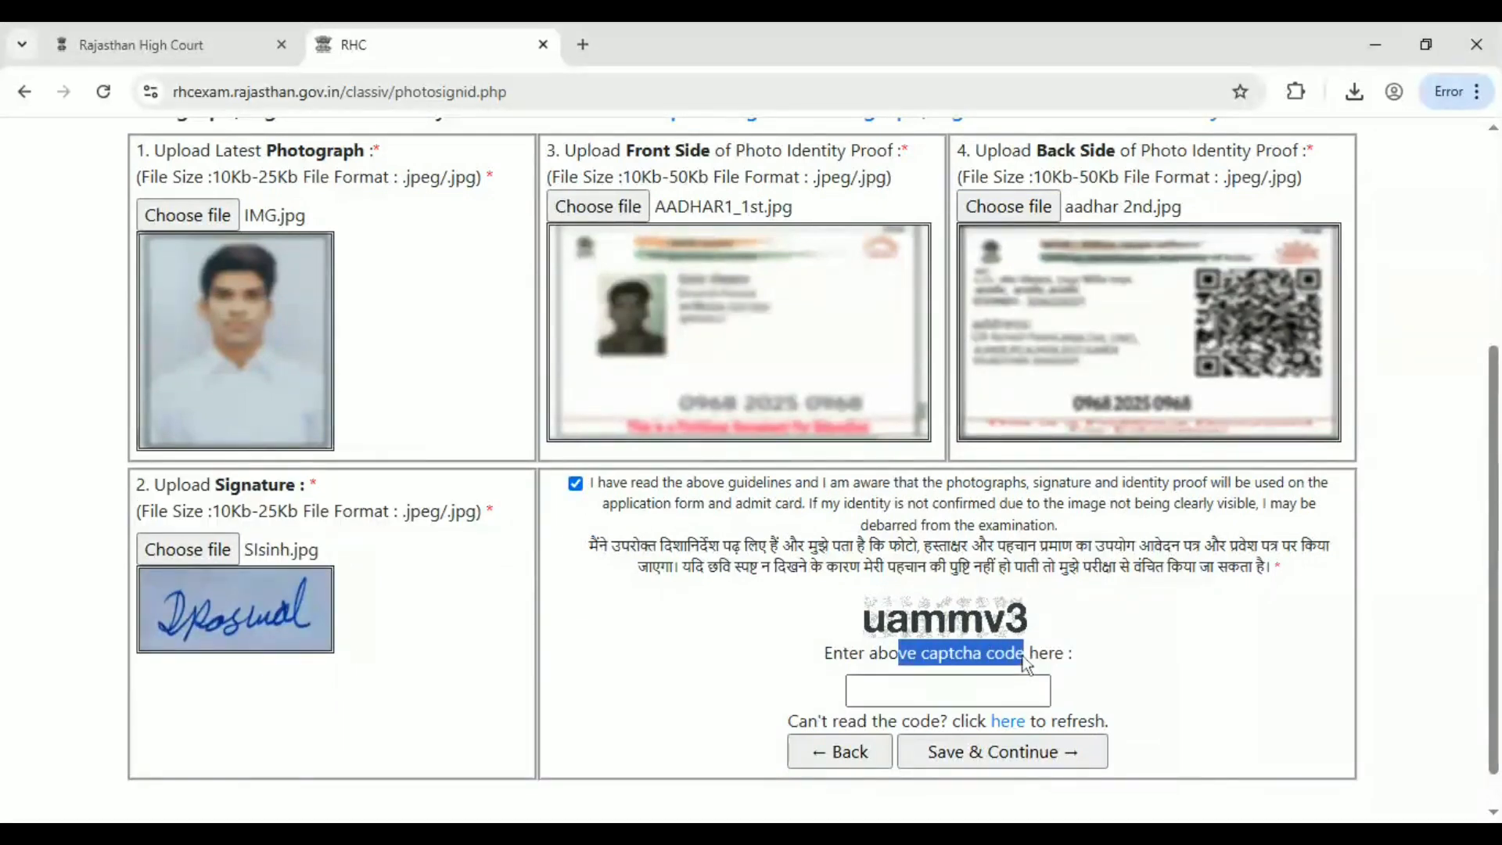
left_click(988, 691)
type("uammv3")
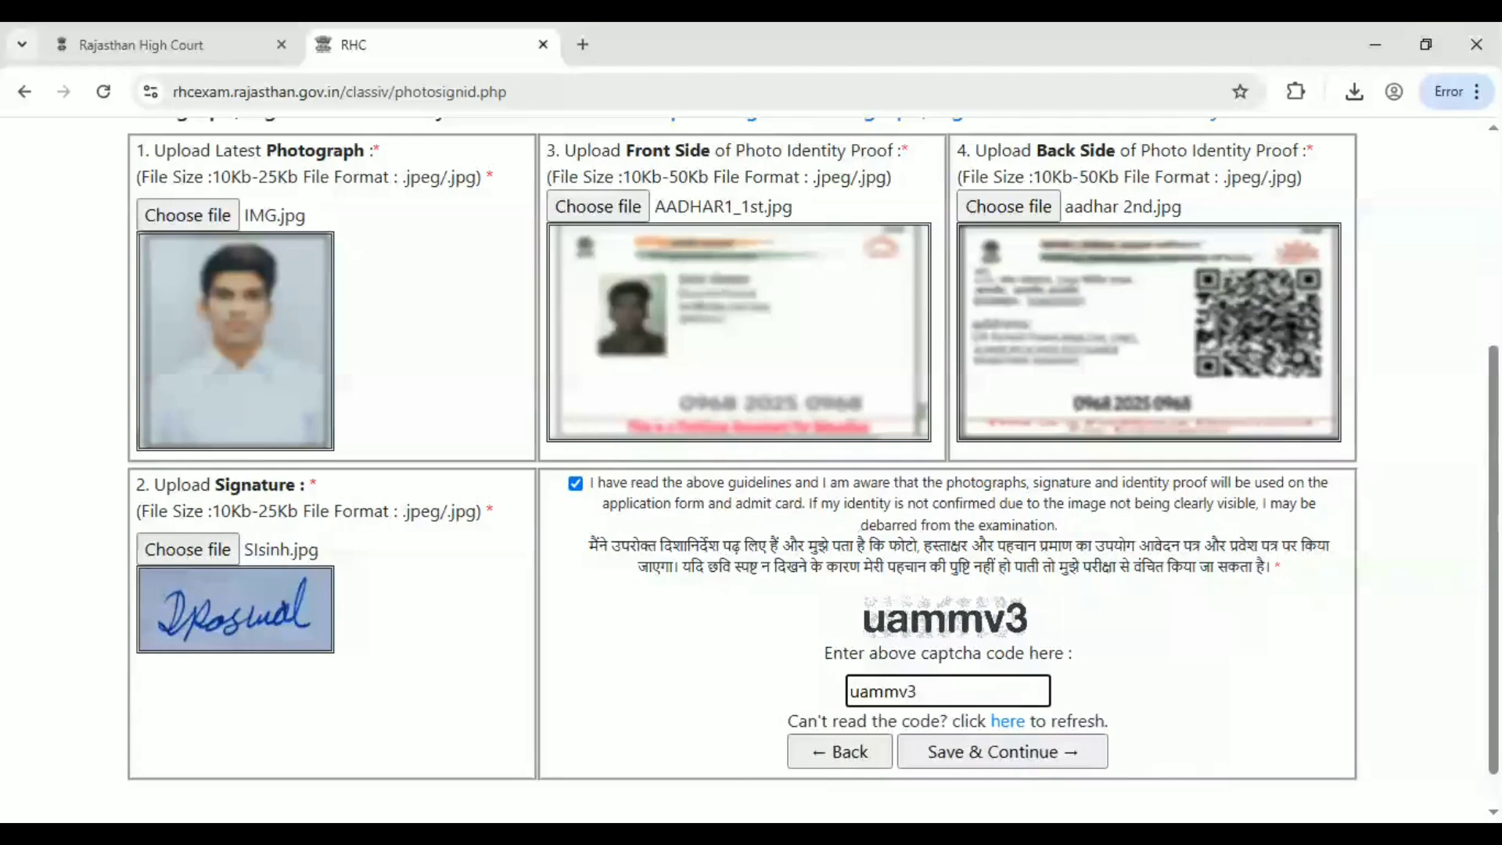
left_click(972, 753)
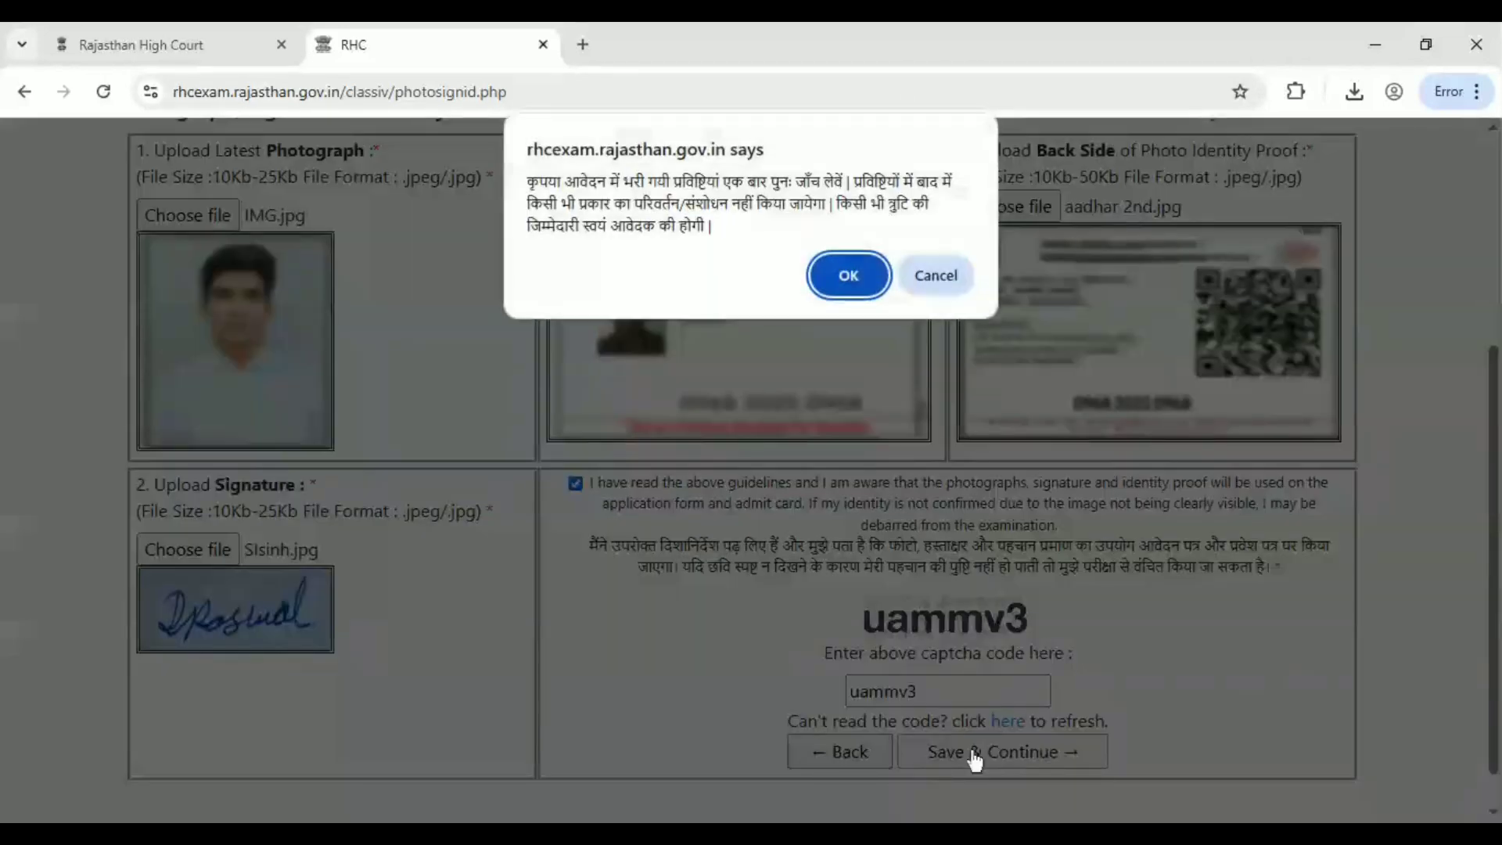
left_click(854, 282)
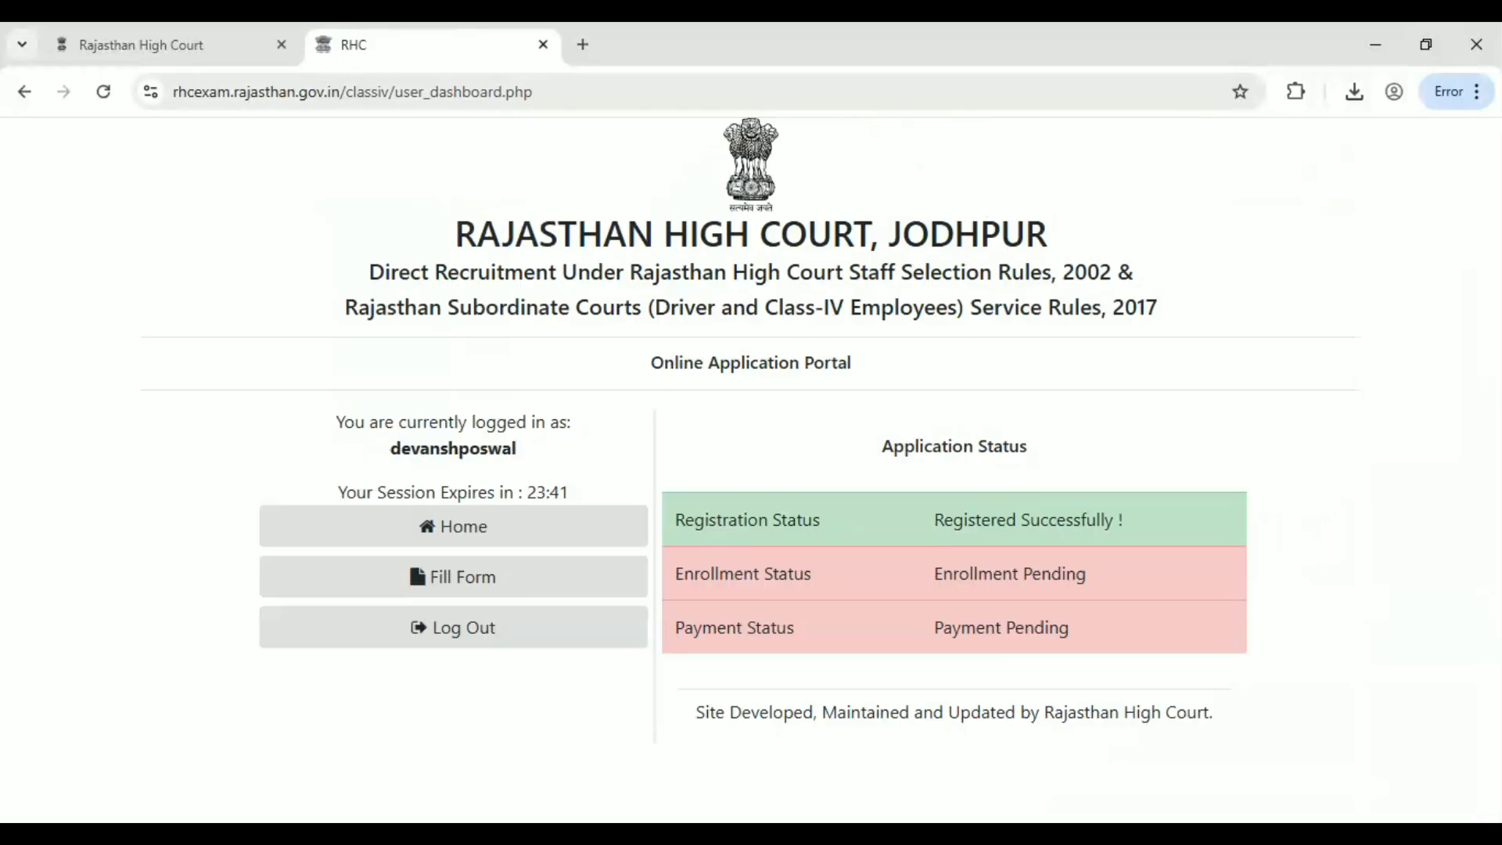
Open the enrollment form and set marital status to UNMARRIED
left_click(464, 596)
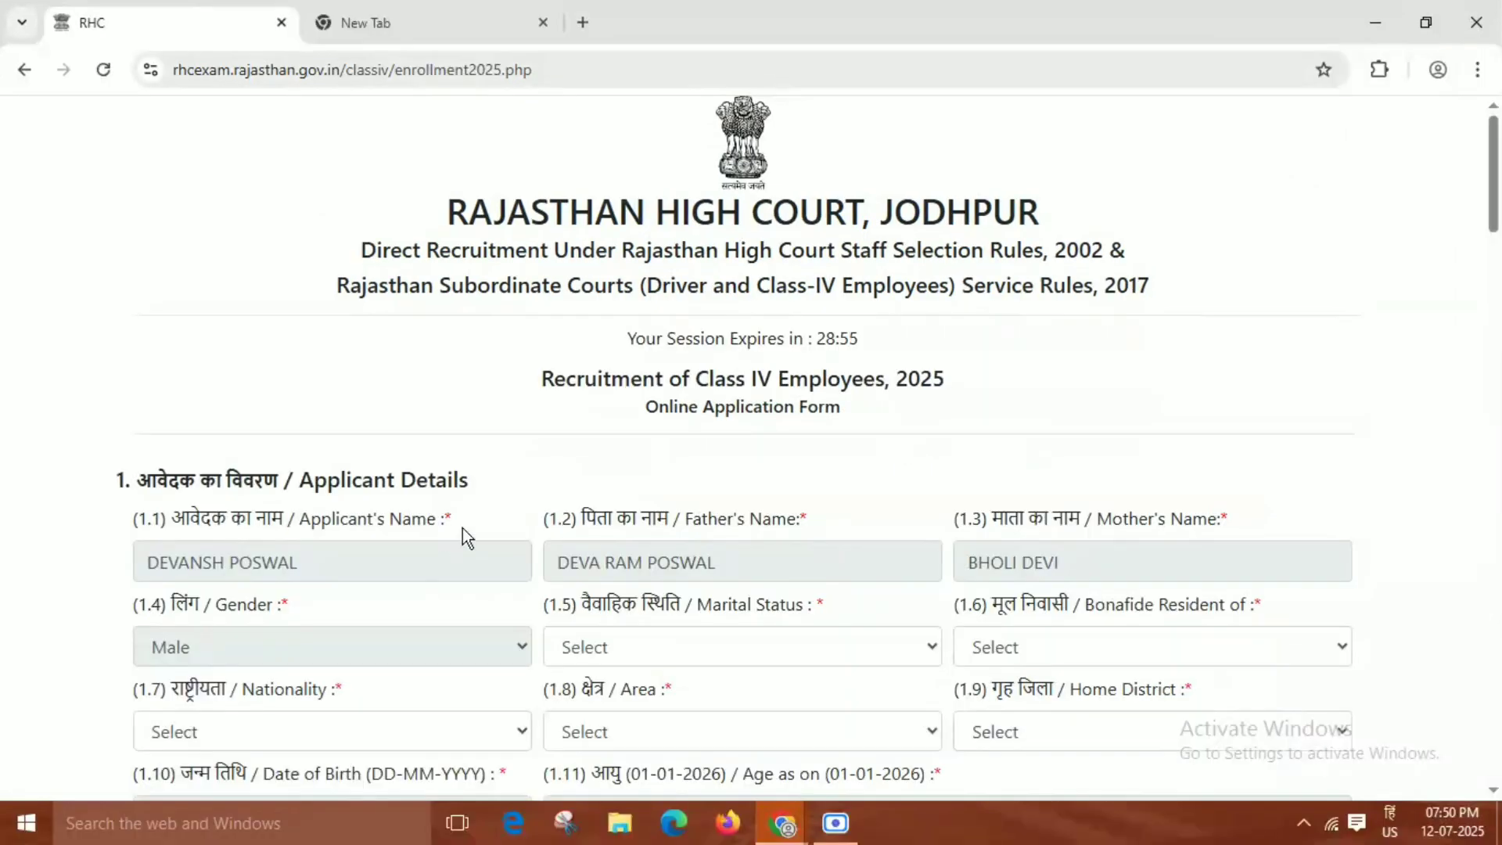
scroll(379, 469, "down", 3)
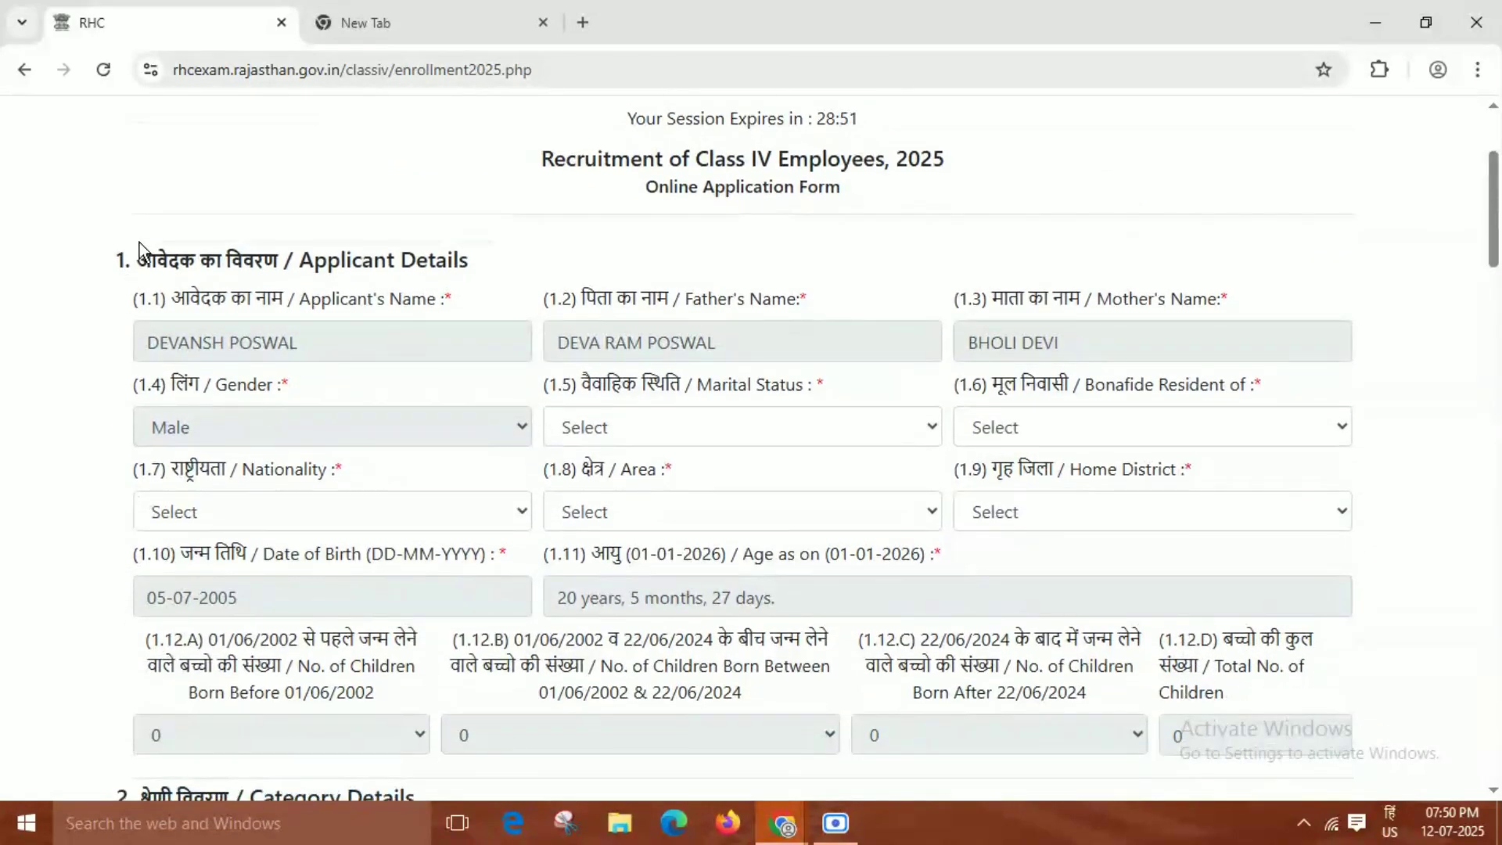
left_click_drag(139, 246, 513, 270)
left_click(670, 435)
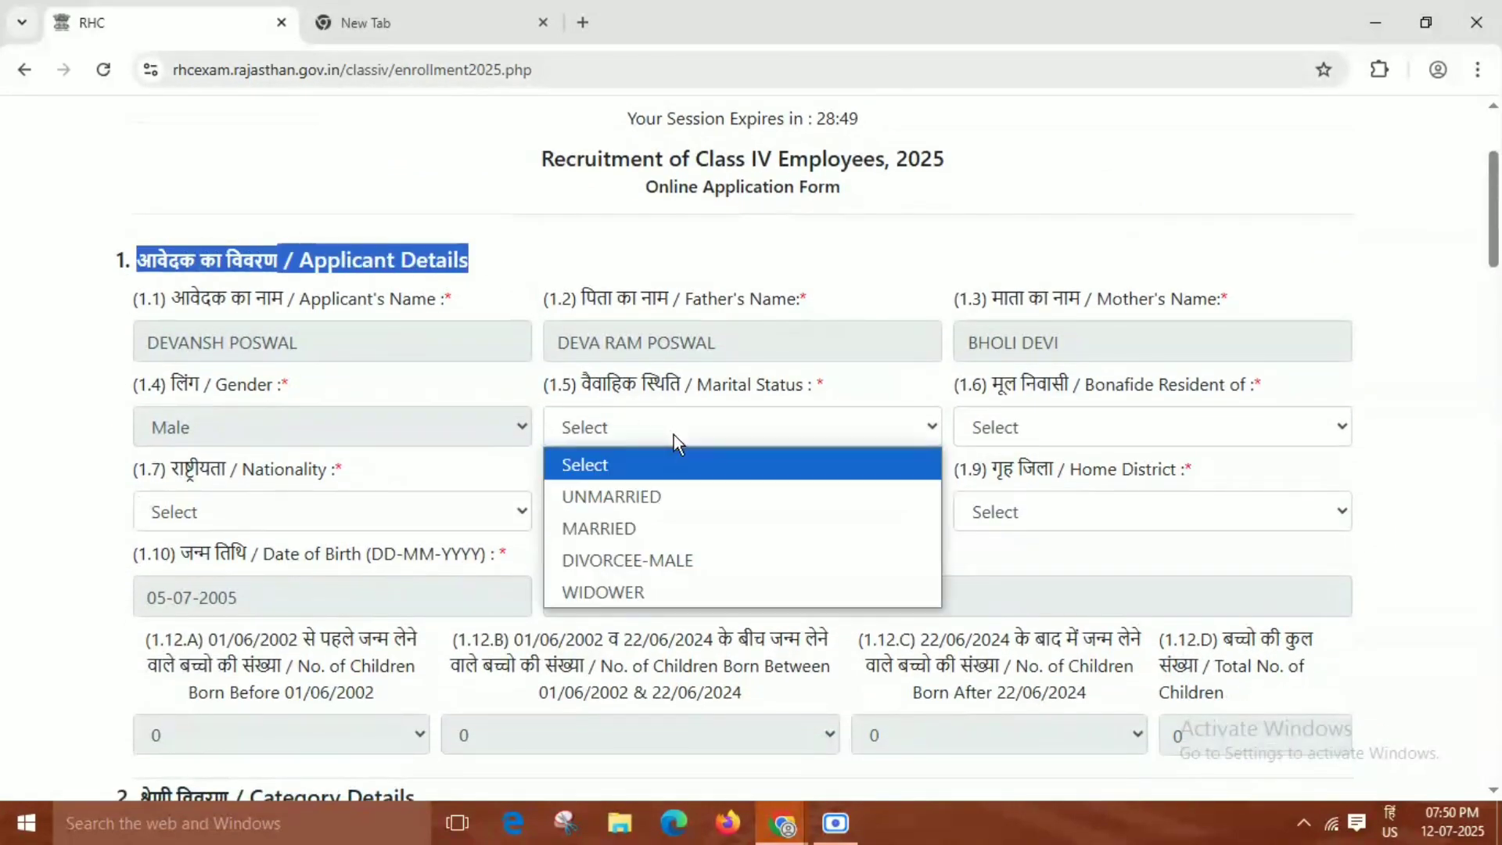
left_click(590, 386)
left_click_drag(590, 386, 693, 385)
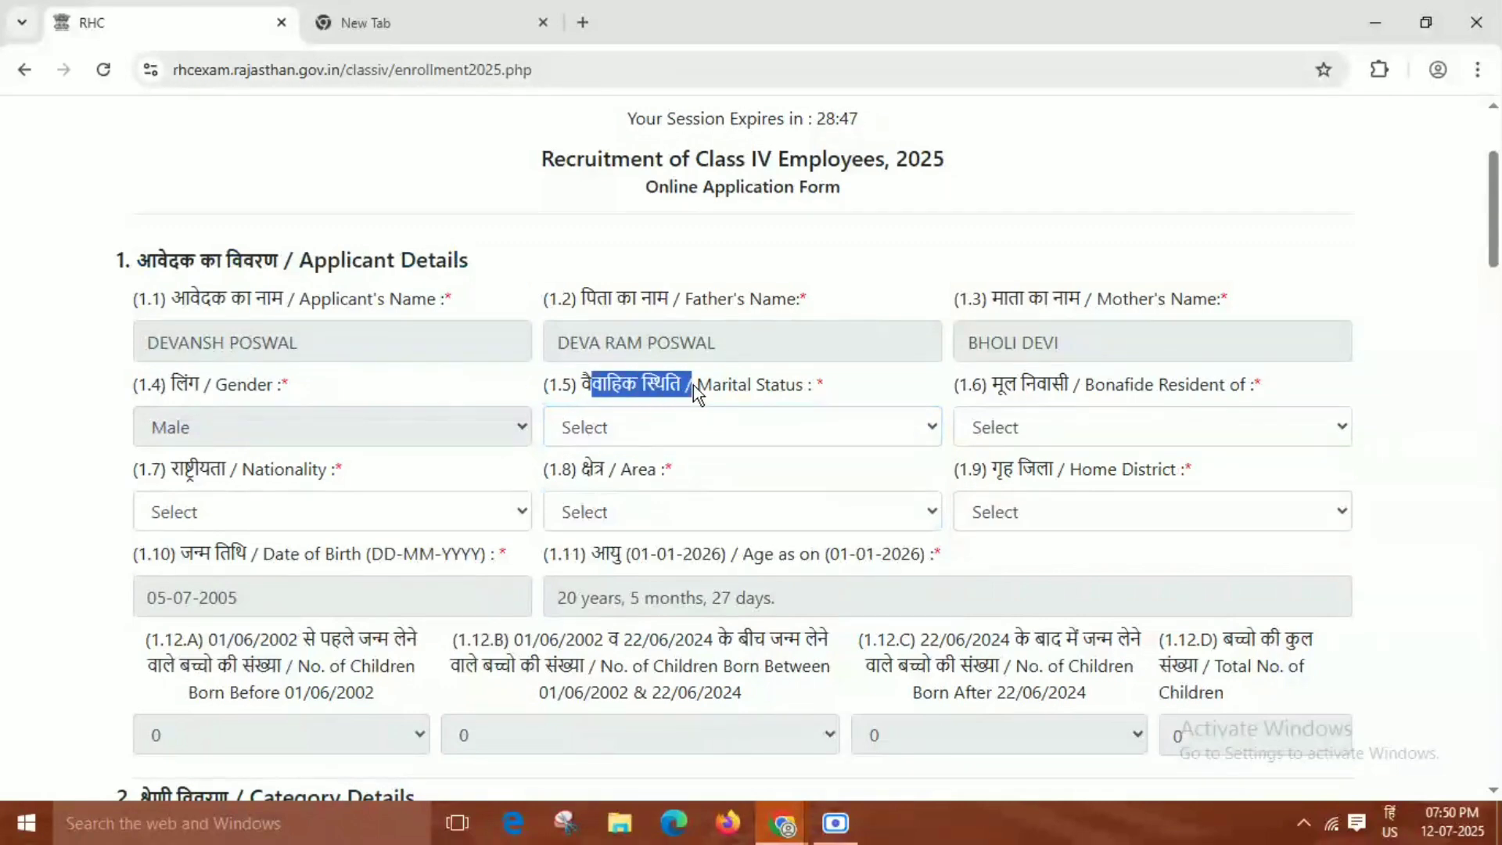
left_click(698, 422)
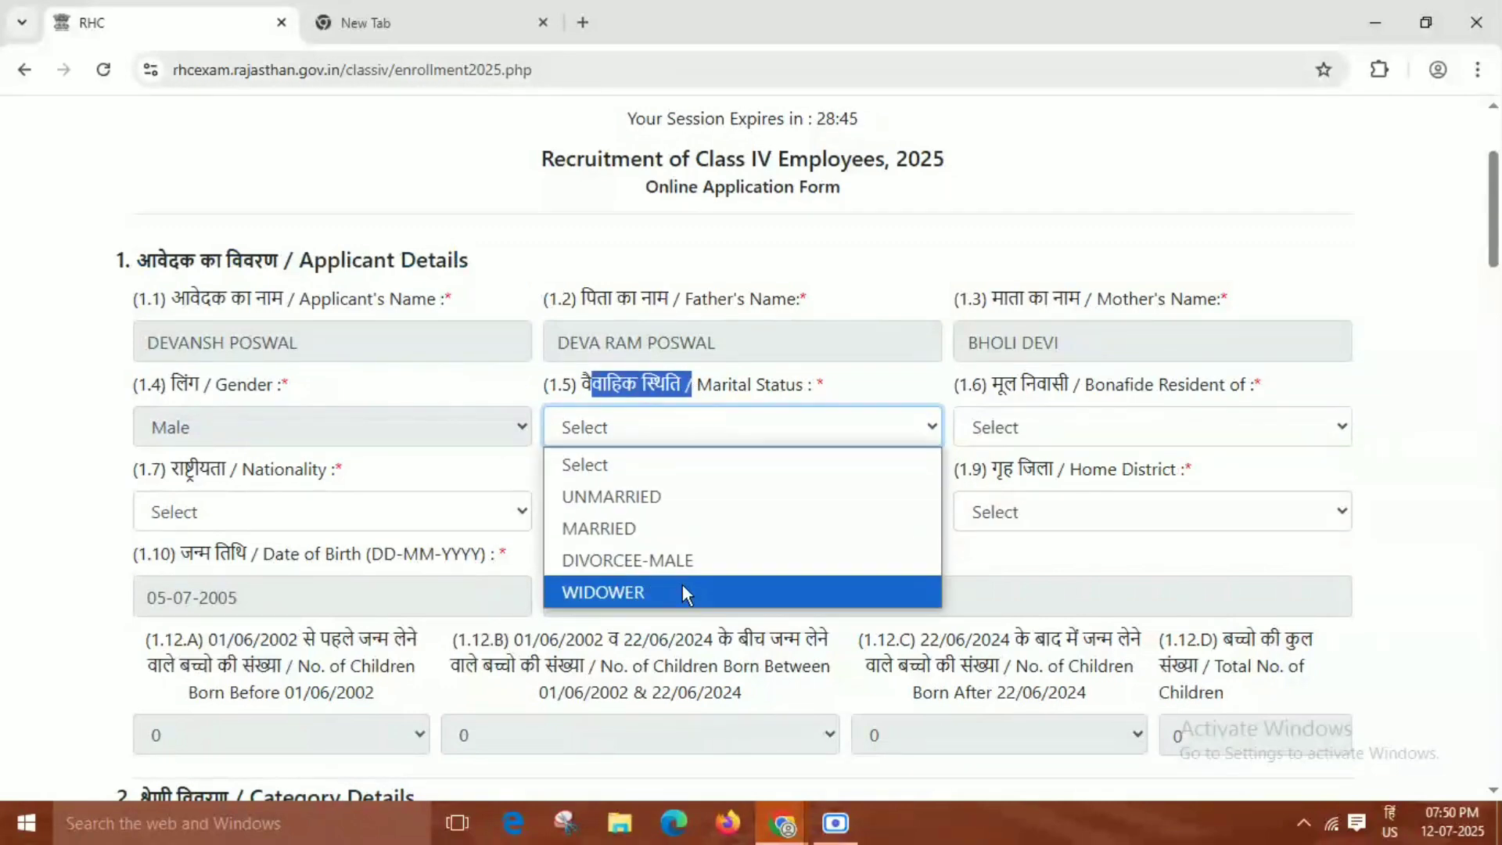
left_click(660, 497)
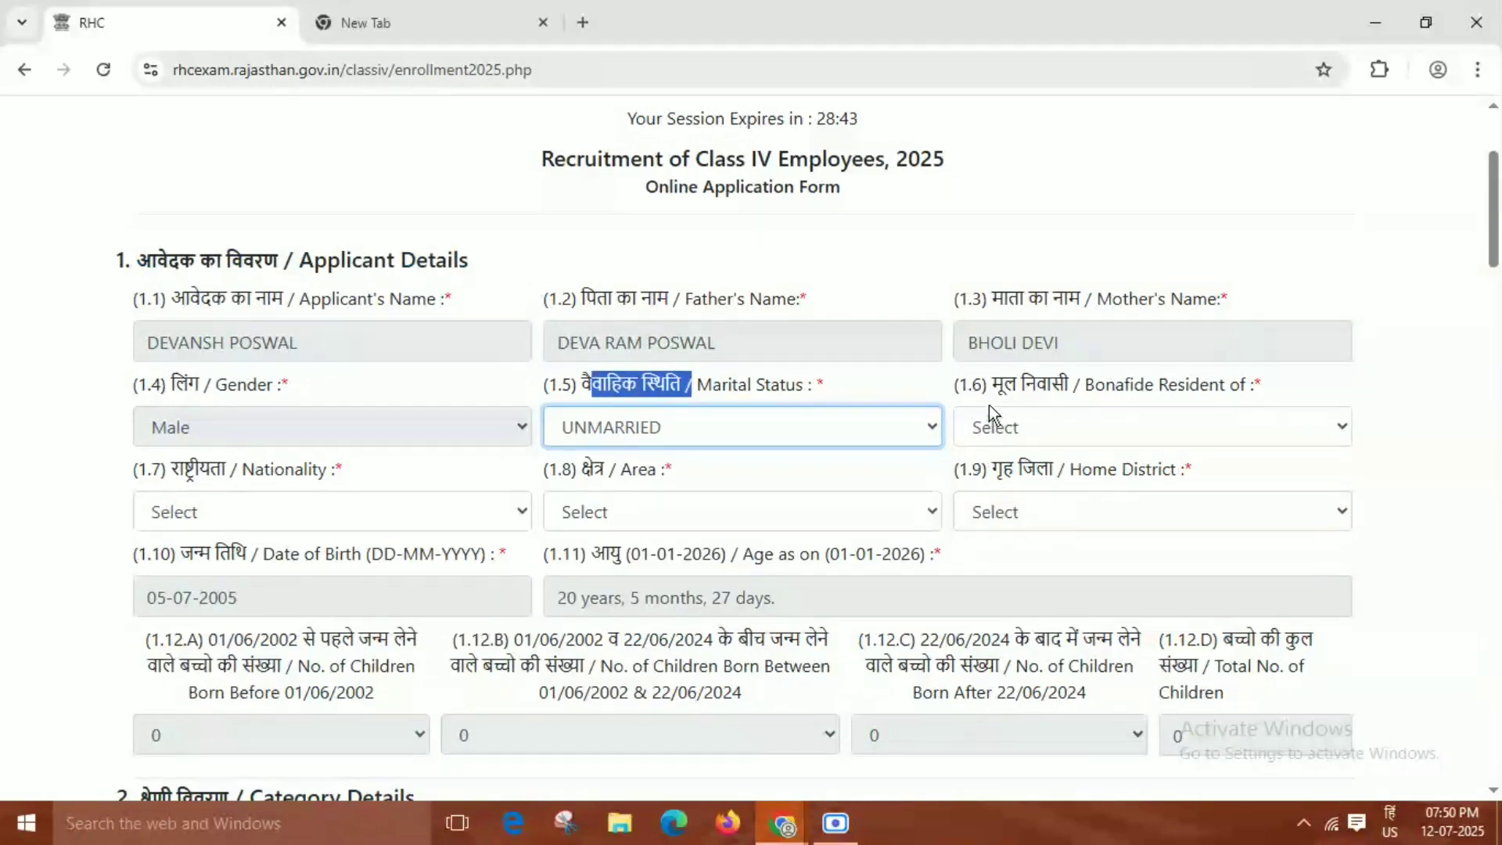
Set bonafide resident to RAJASTHAN, correcting an initial OTHER_STATE choice
left_click_drag(990, 388, 1203, 391)
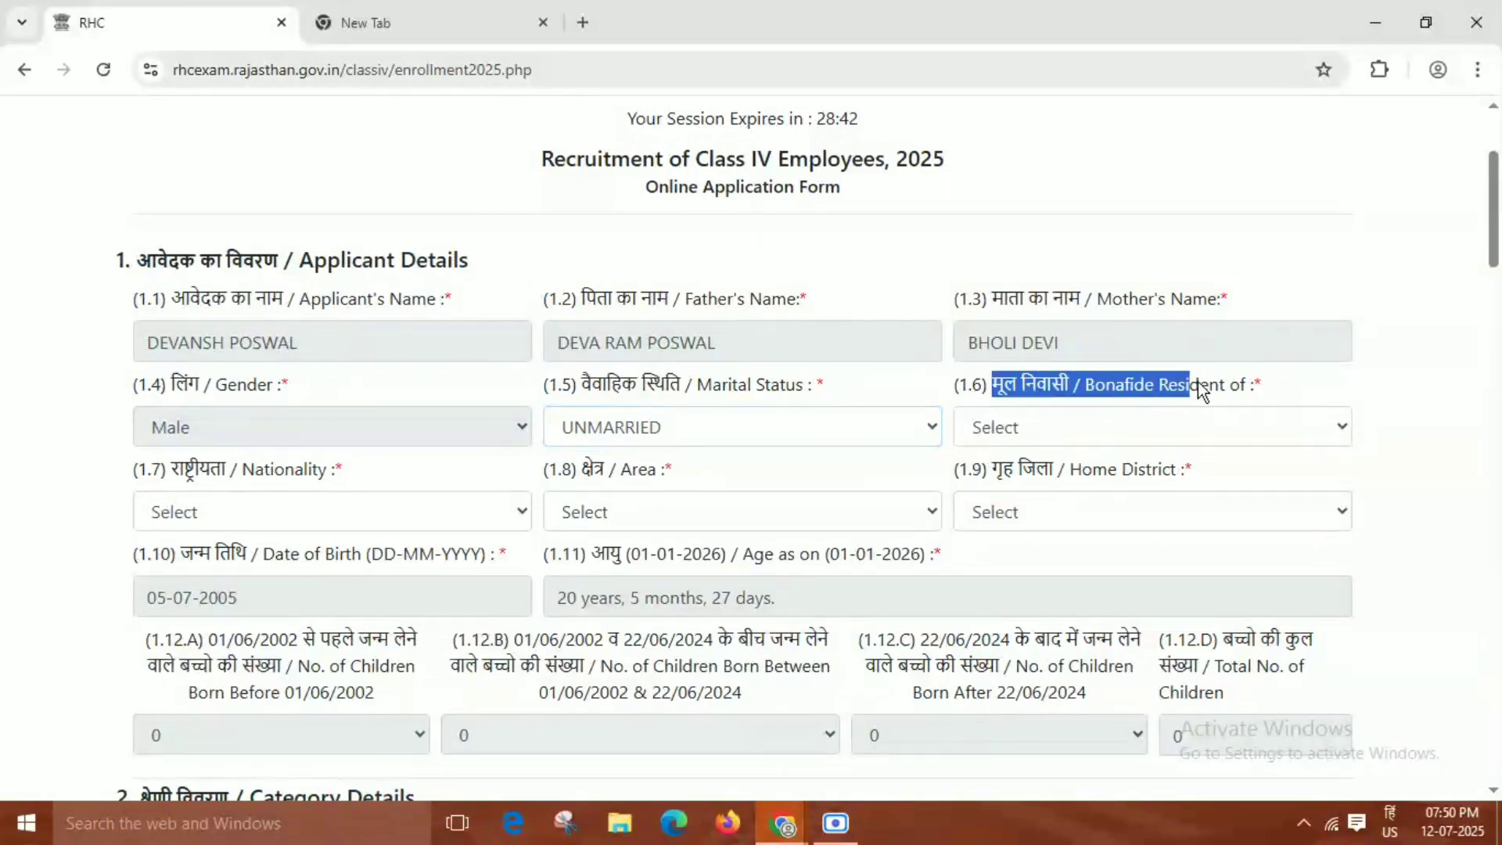
left_click(1184, 438)
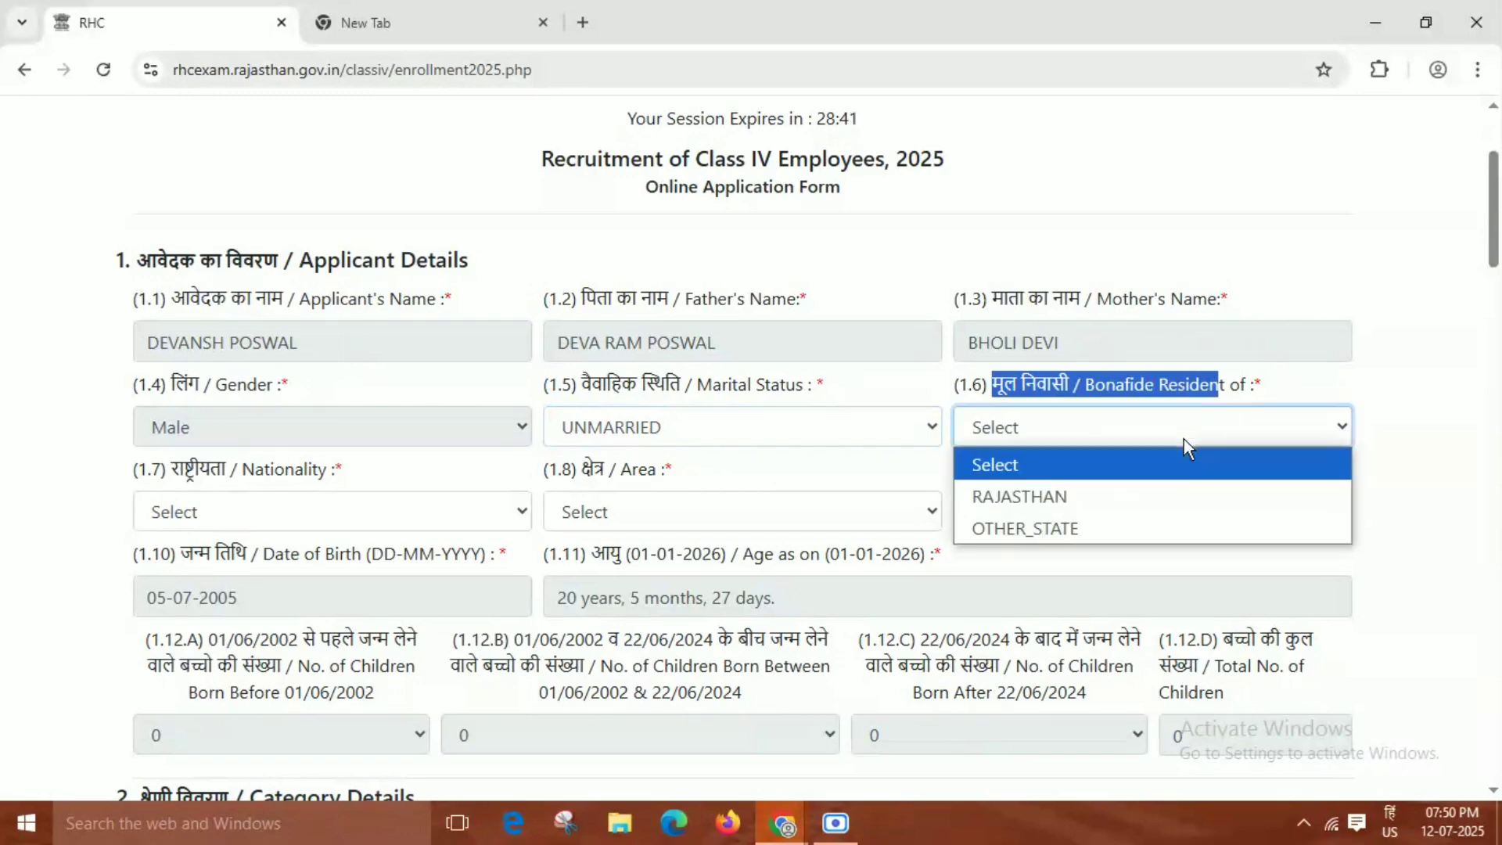
left_click(1138, 527)
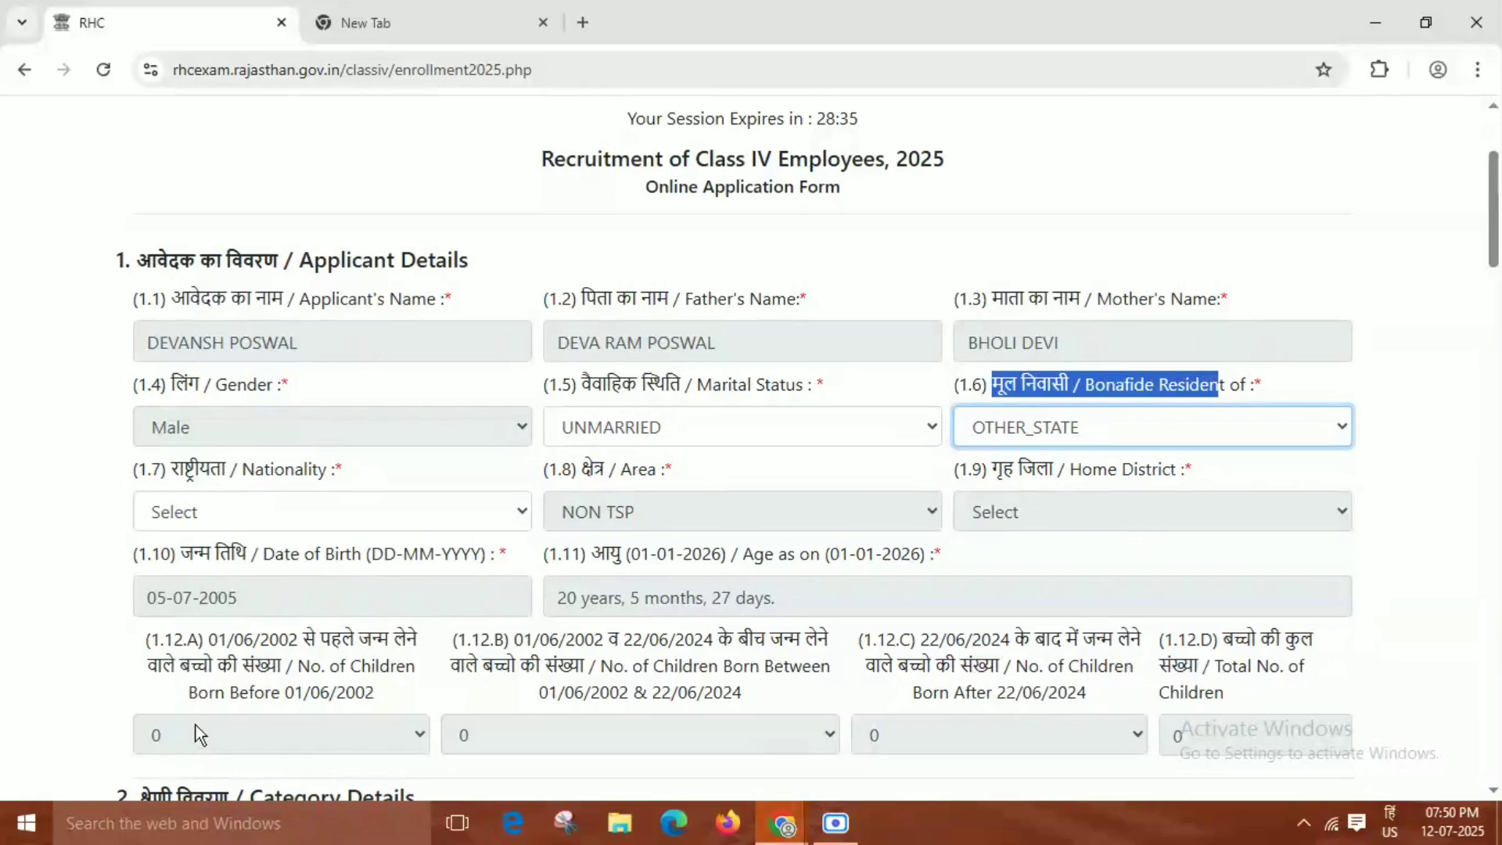
scroll(195, 735, "down", 2)
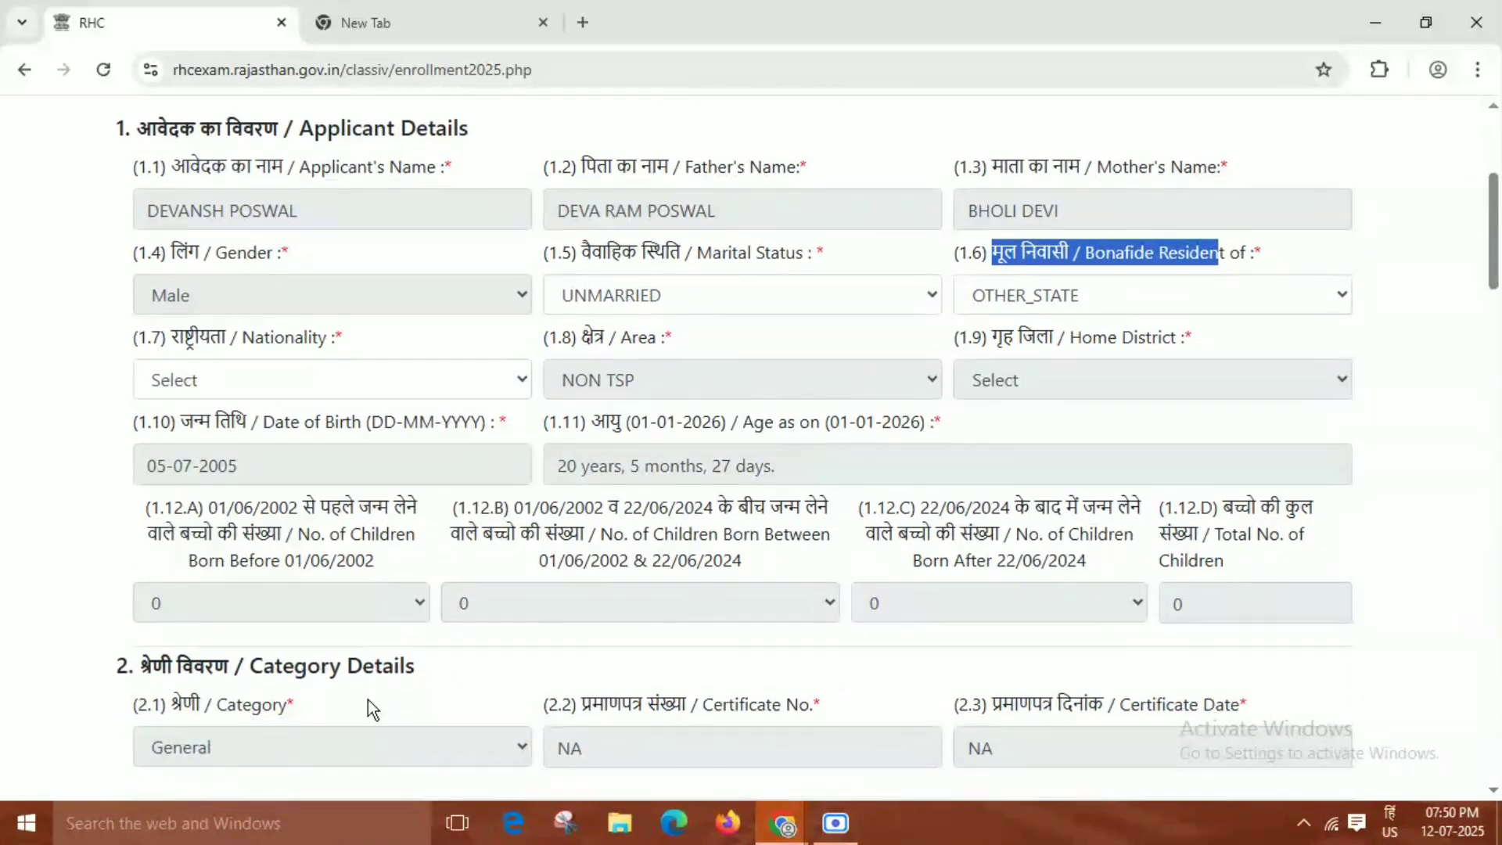
left_click(995, 301)
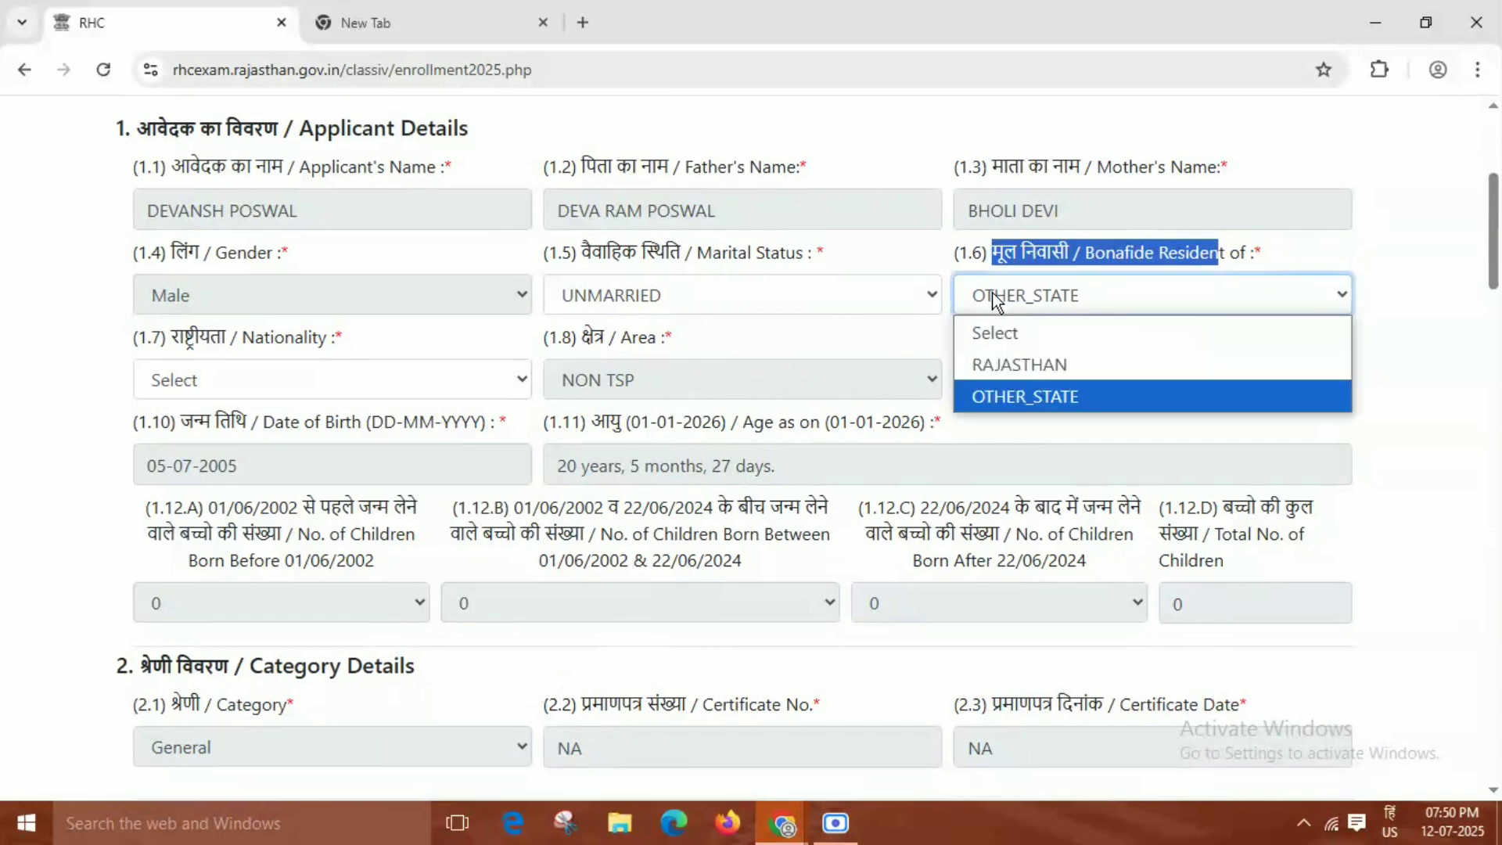
left_click(996, 364)
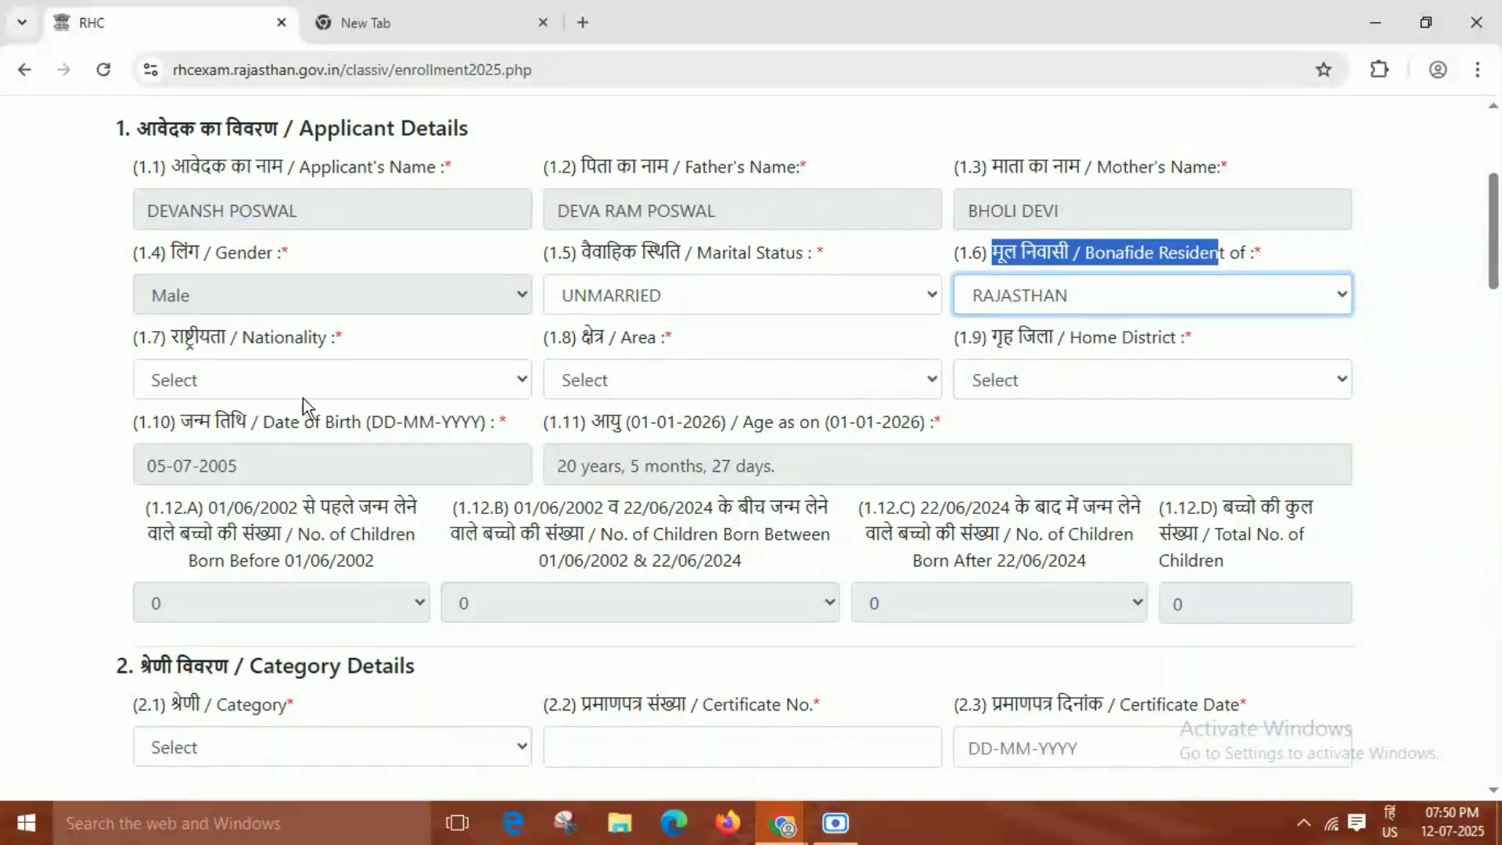
Set nationality to CITIZEN OF INDIA and area to NON TSP
double_click(199, 338)
left_click(363, 377)
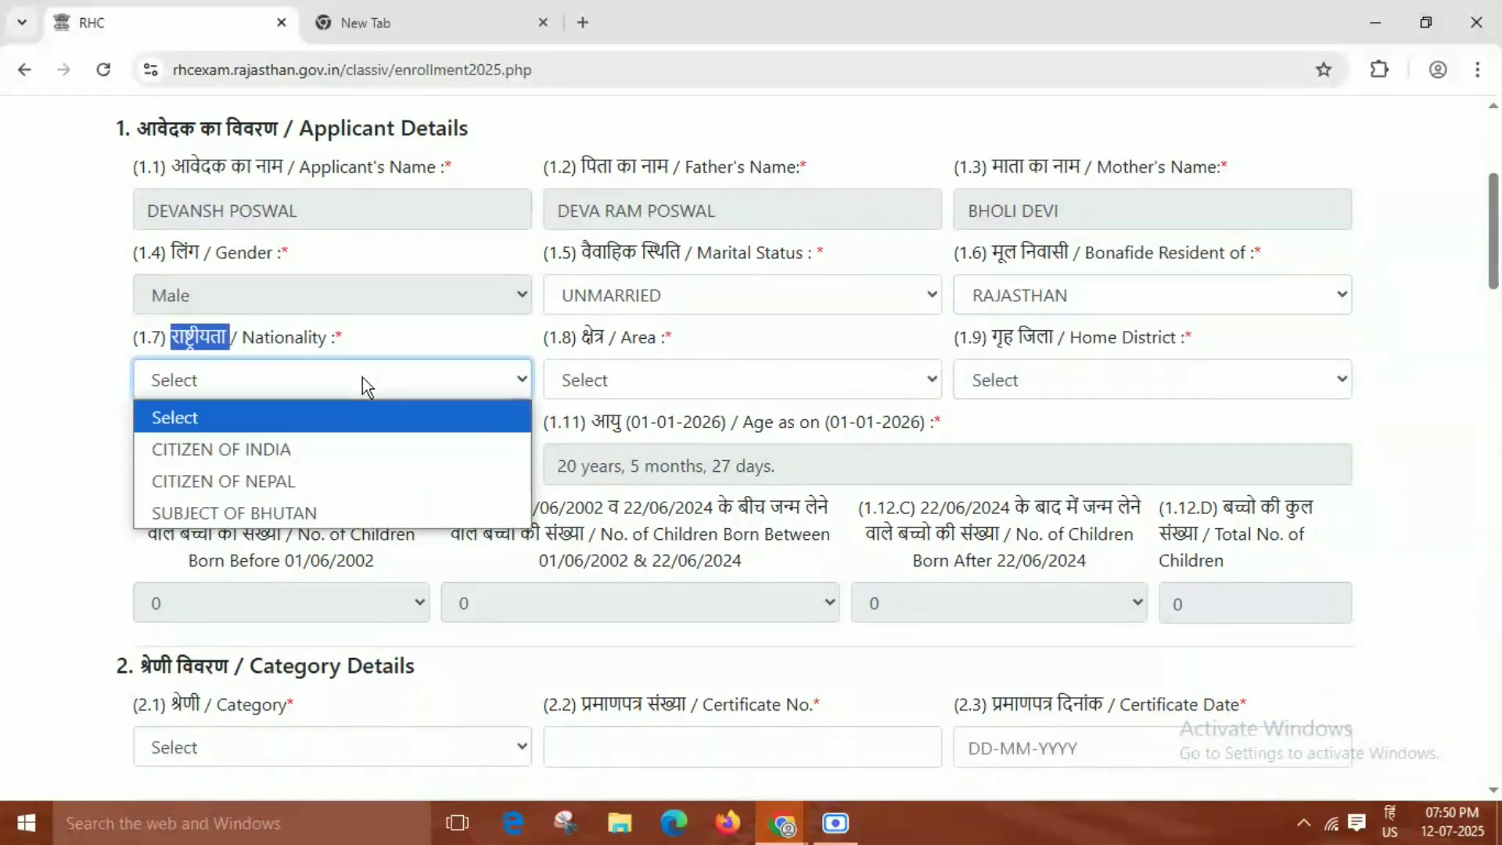
left_click(350, 452)
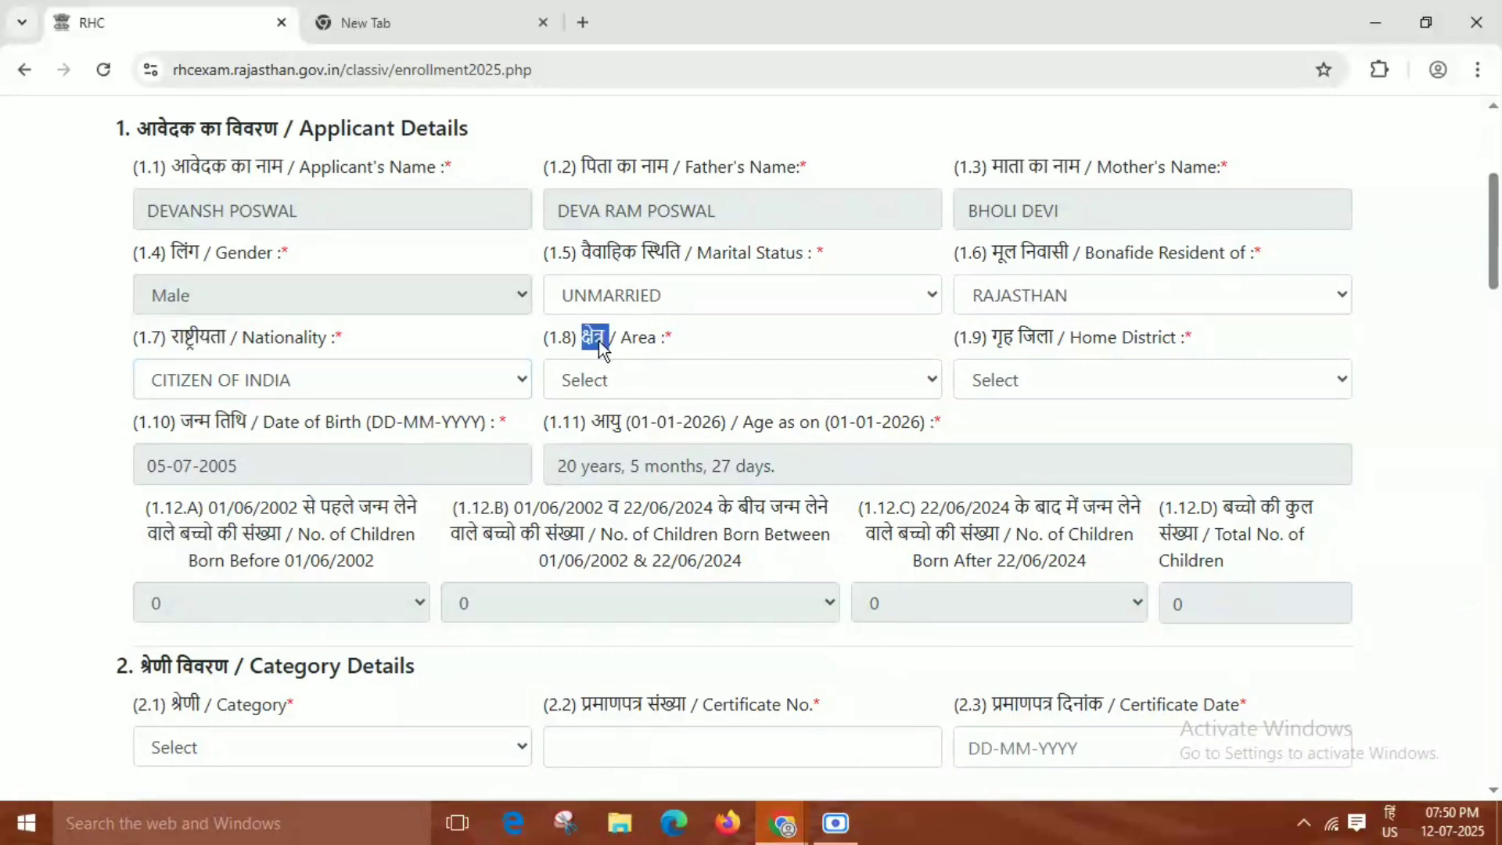
triple_click(601, 344)
left_click(608, 385)
left_click(628, 480)
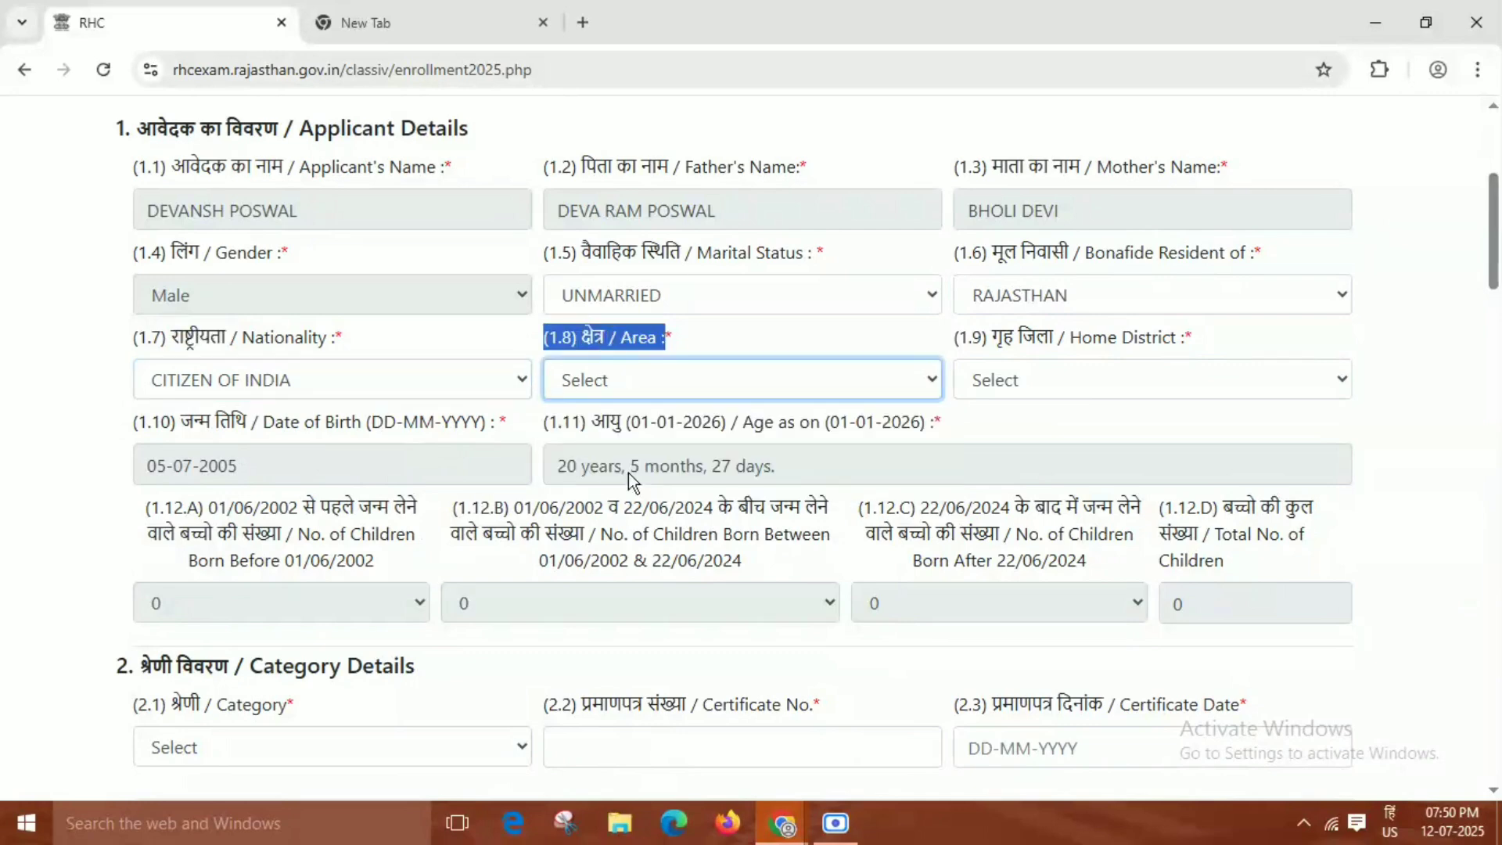
left_click(992, 384)
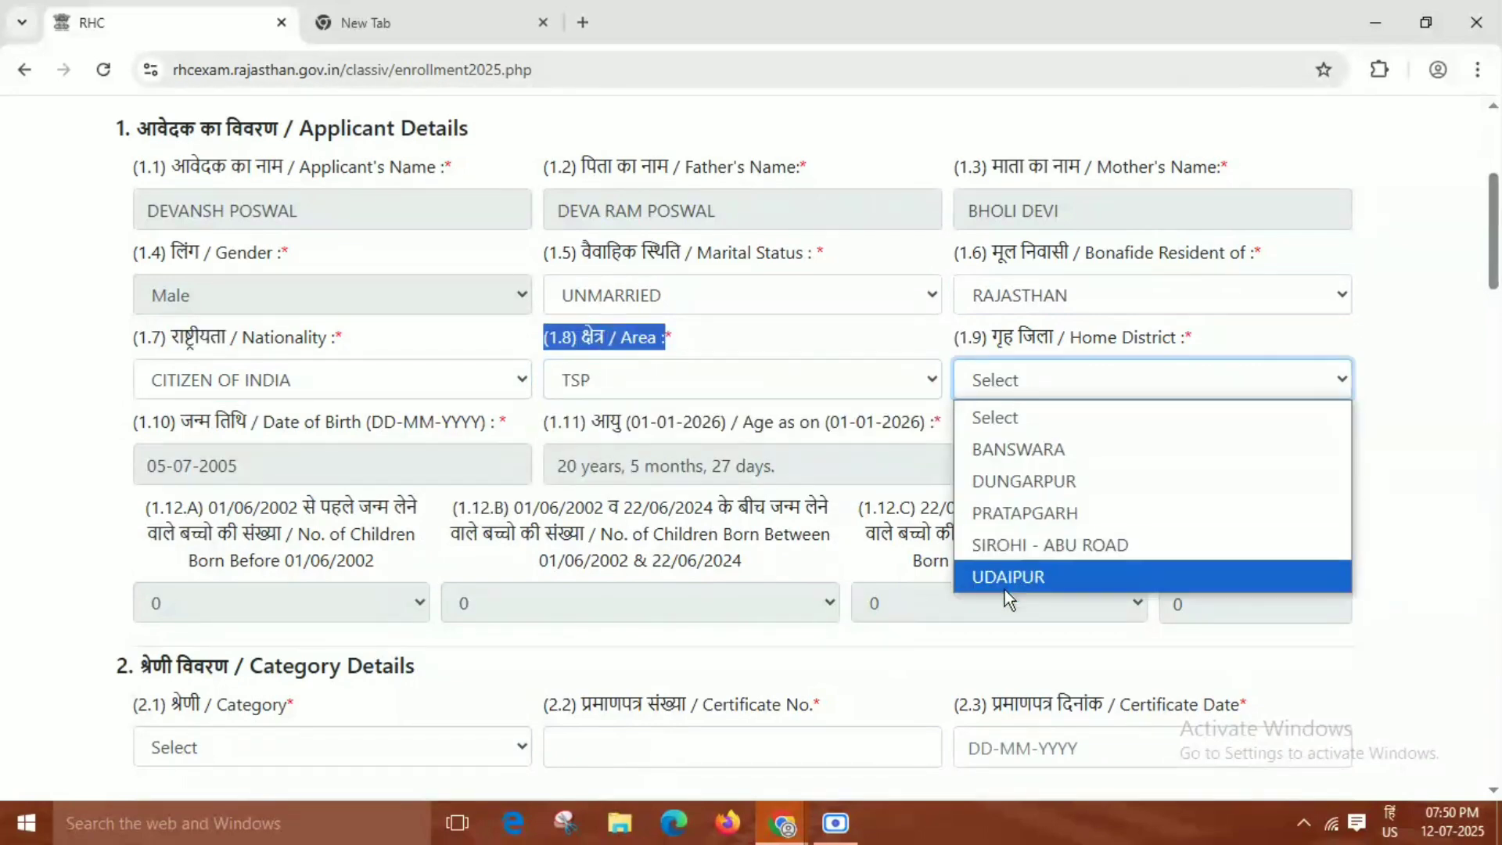
left_click(803, 376)
left_click(768, 442)
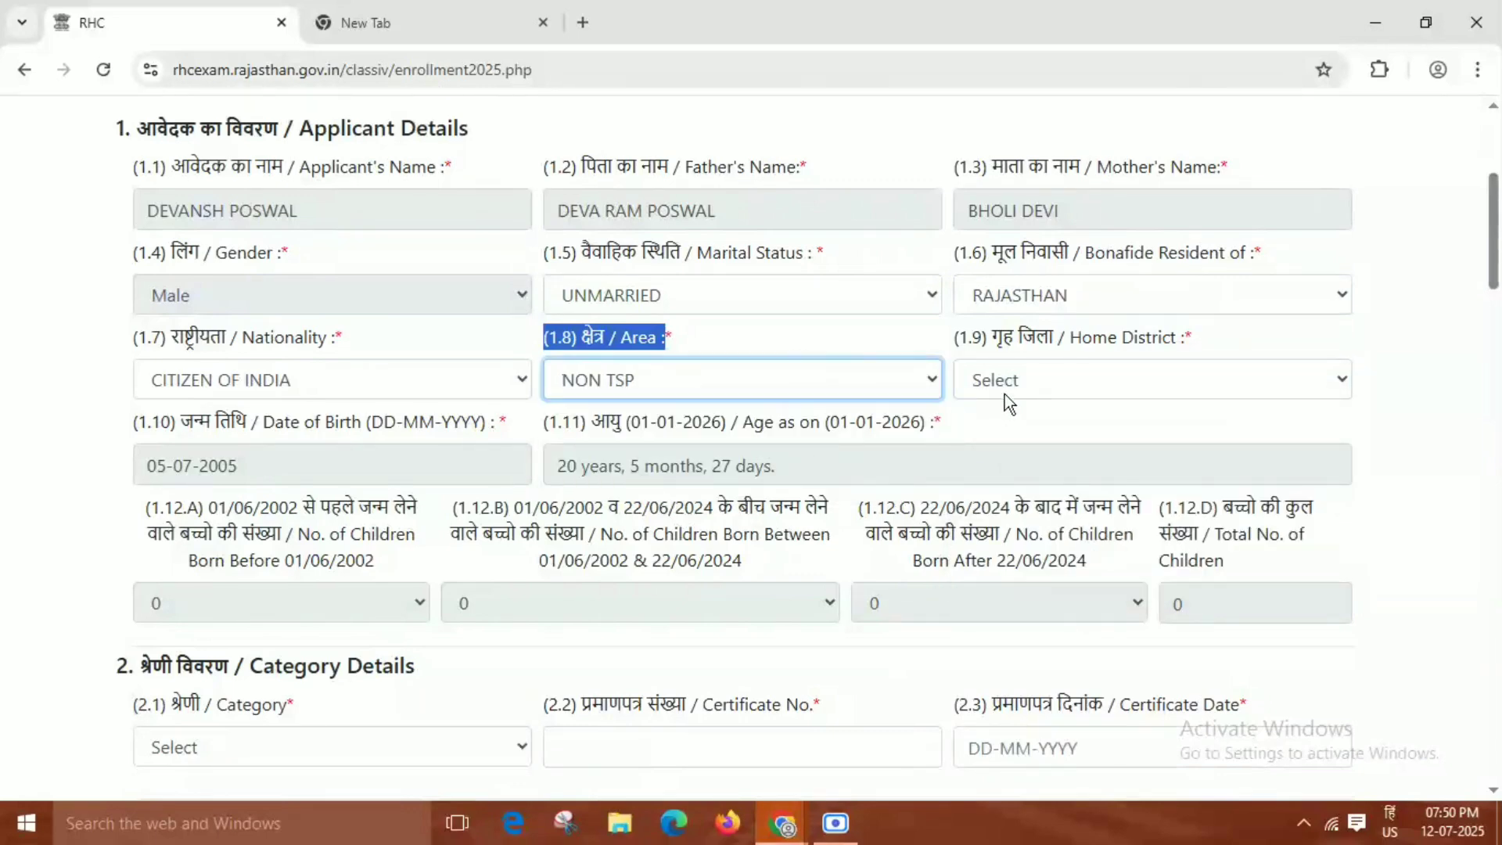
Set home district to AJMER and review the three children-count fields, left at 0
left_click(1012, 344)
left_click(1025, 385)
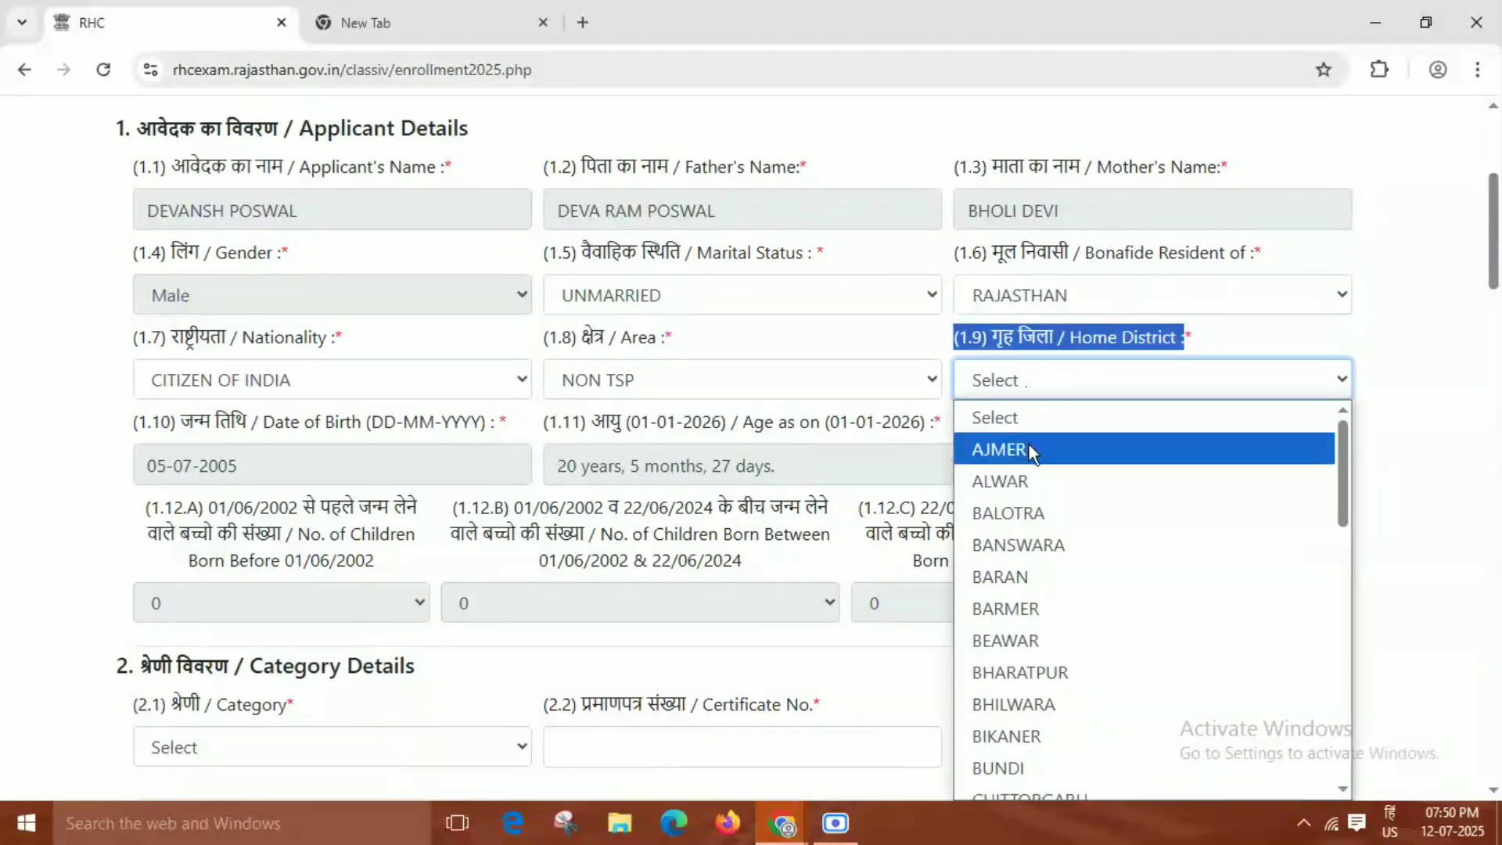
left_click(1028, 443)
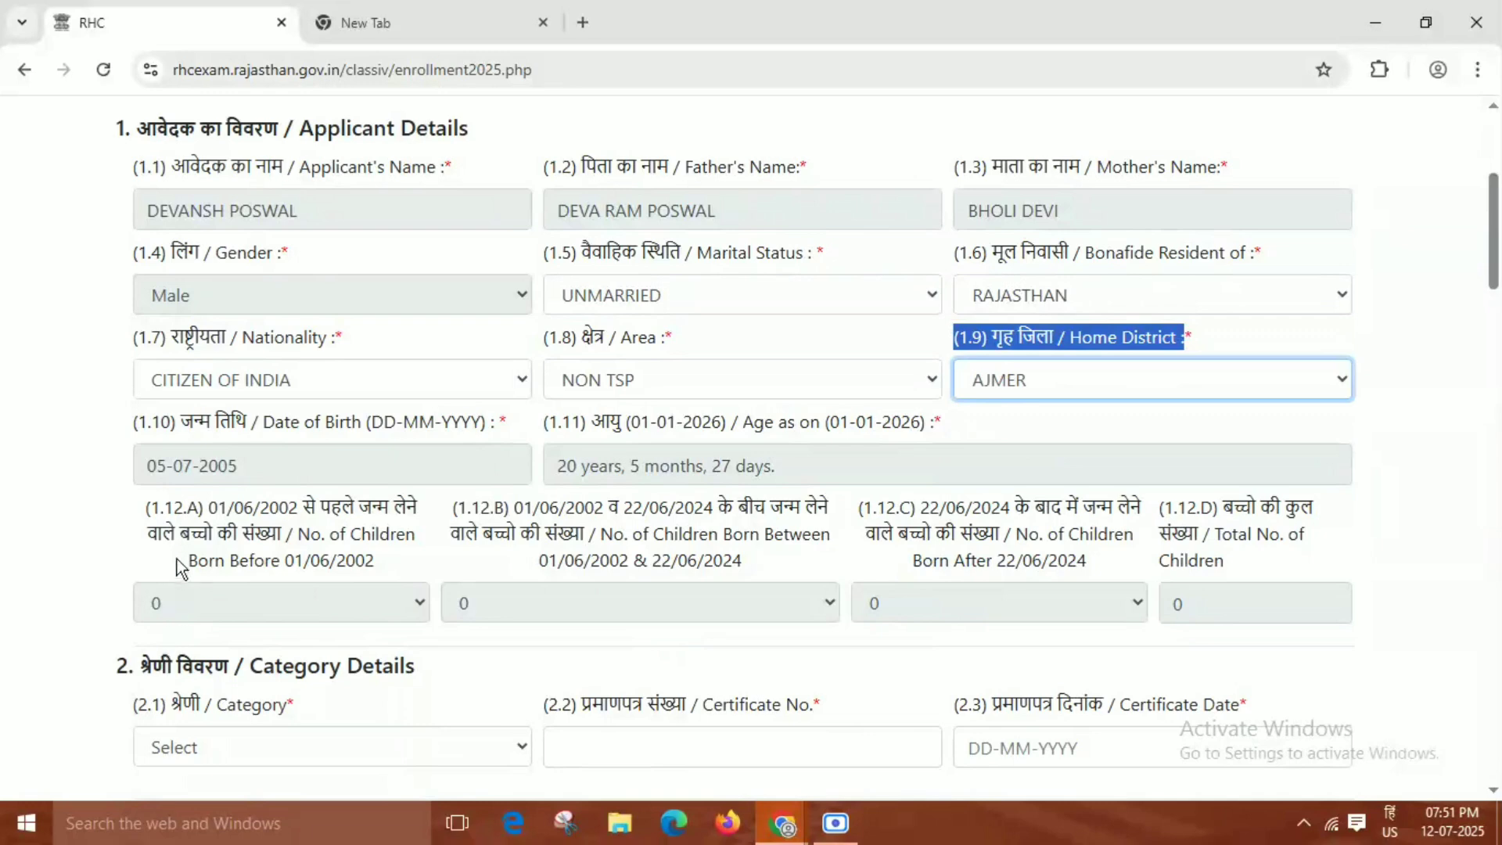
left_click_drag(187, 506, 311, 552)
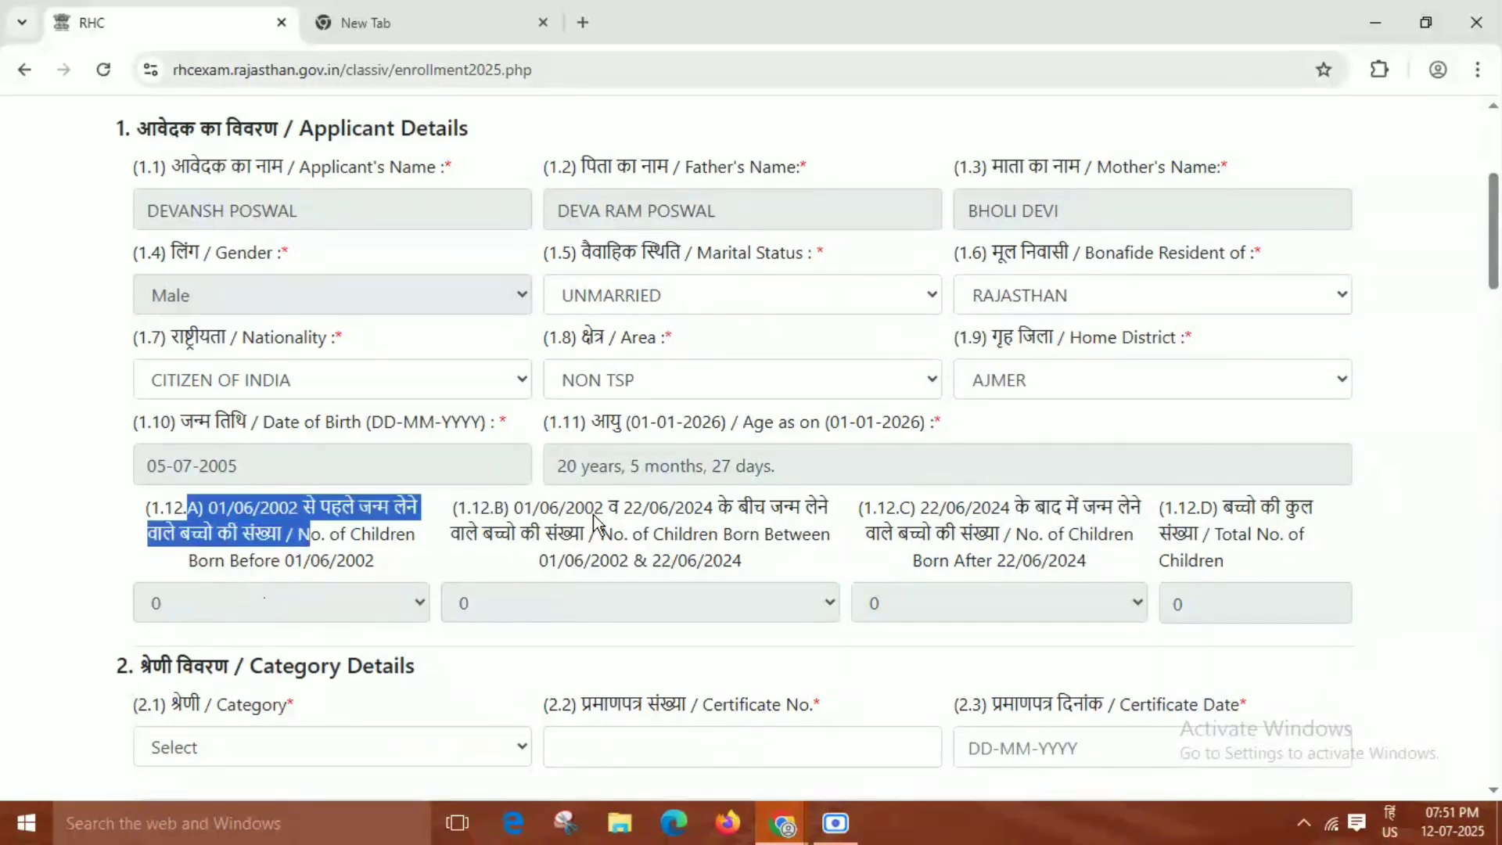
left_click_drag(594, 508, 778, 538)
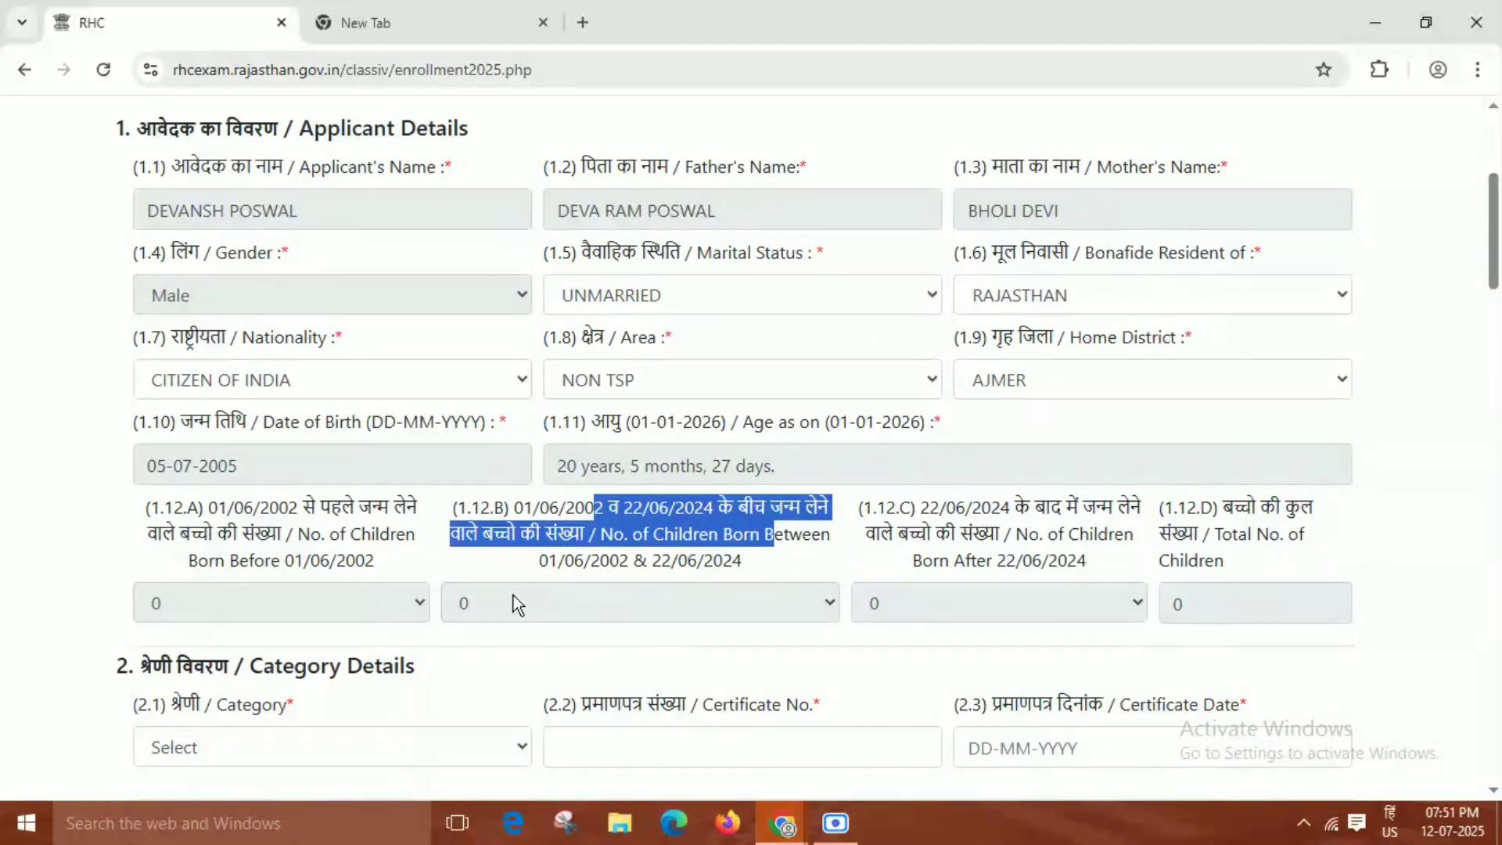
left_click_drag(899, 507, 1017, 540)
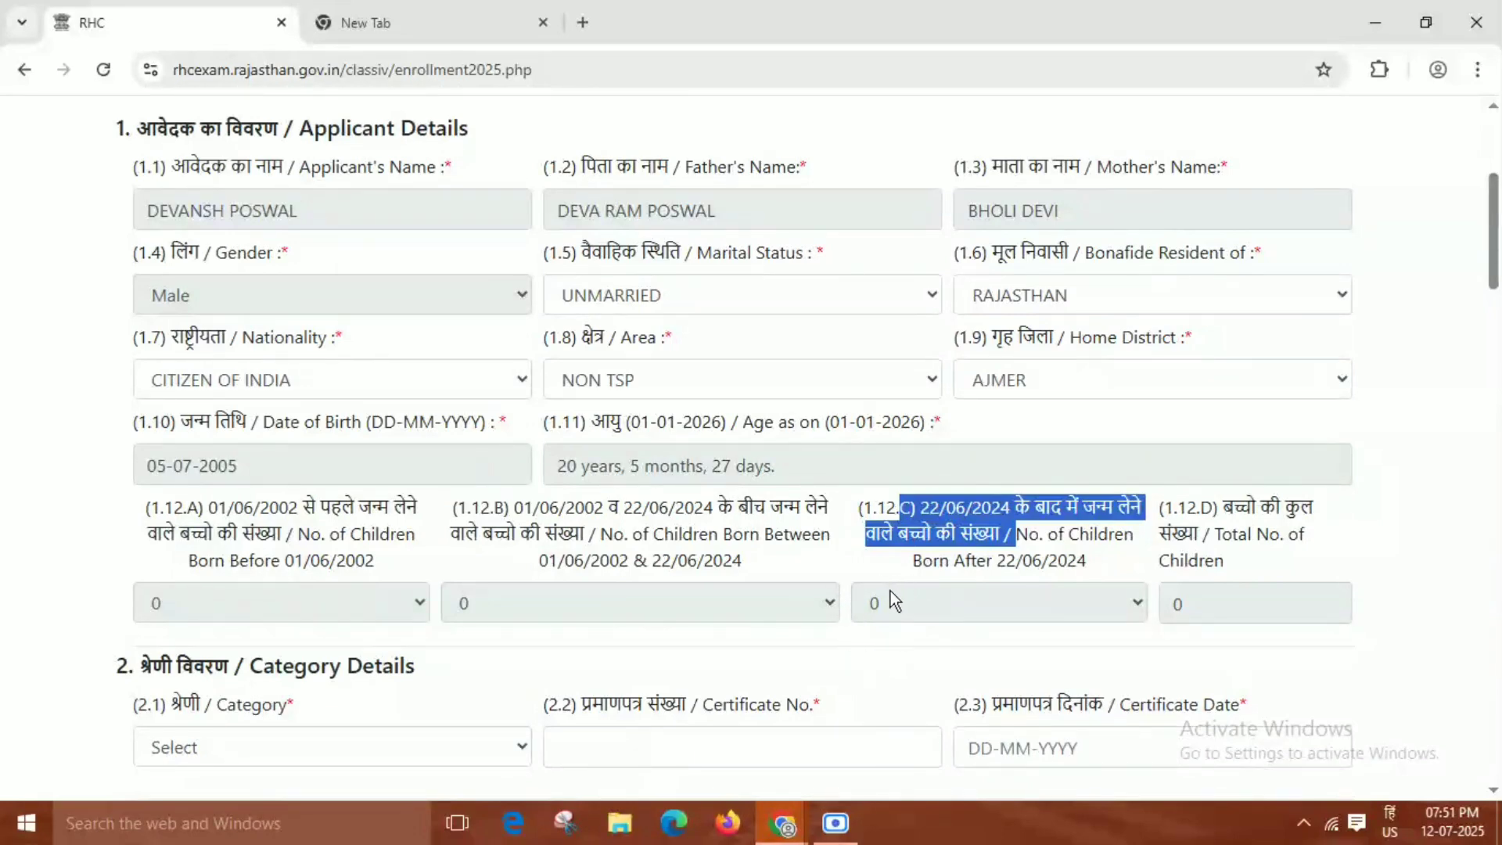
Choose Most Backward Class-Non Creamy Layer as the category
left_click(316, 661)
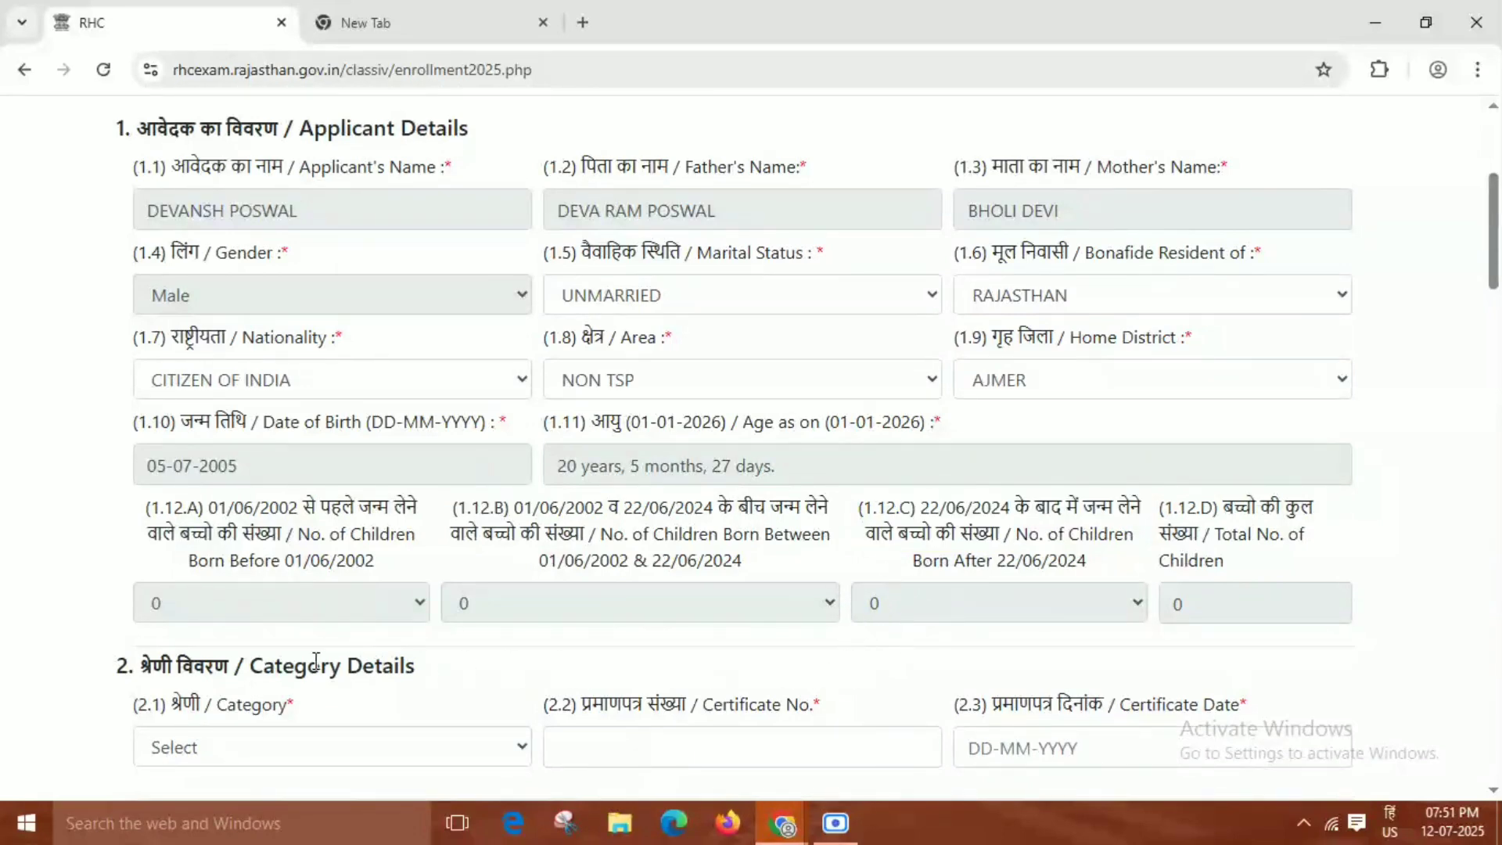
scroll(313, 661, "down", 5)
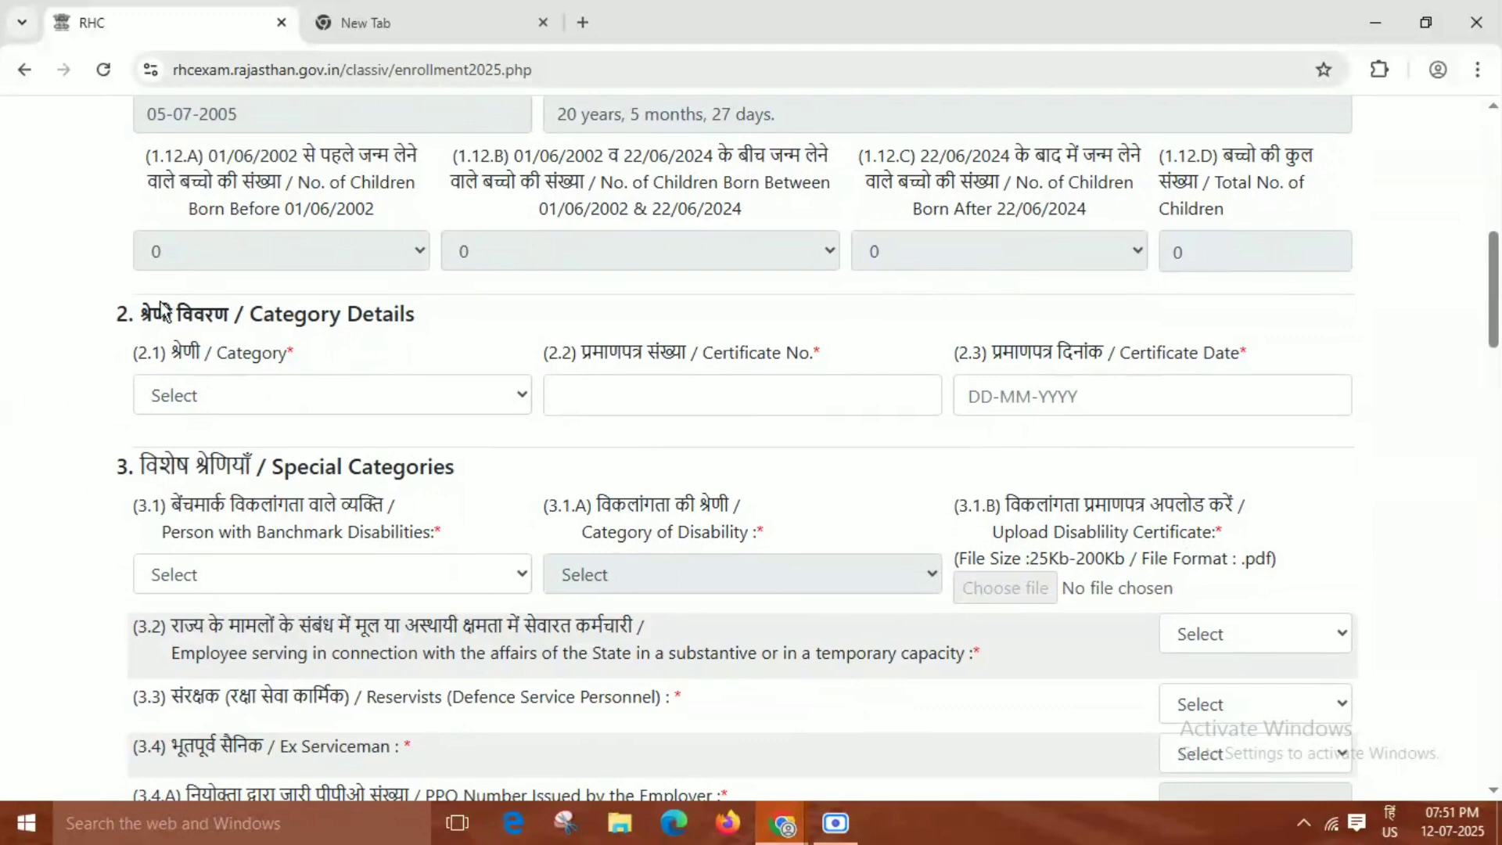
left_click_drag(152, 313, 311, 360)
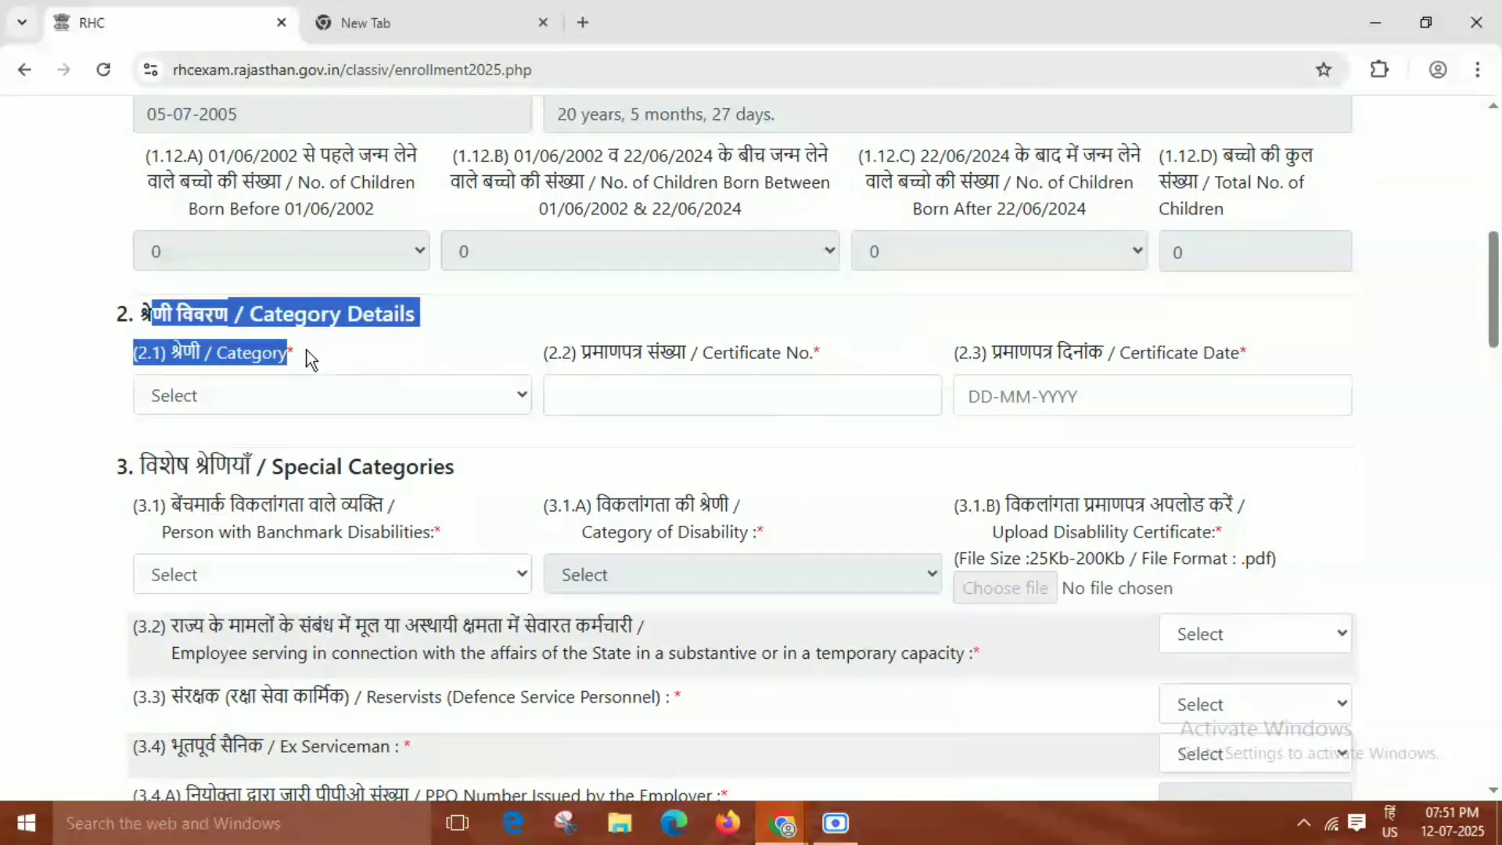
left_click(313, 404)
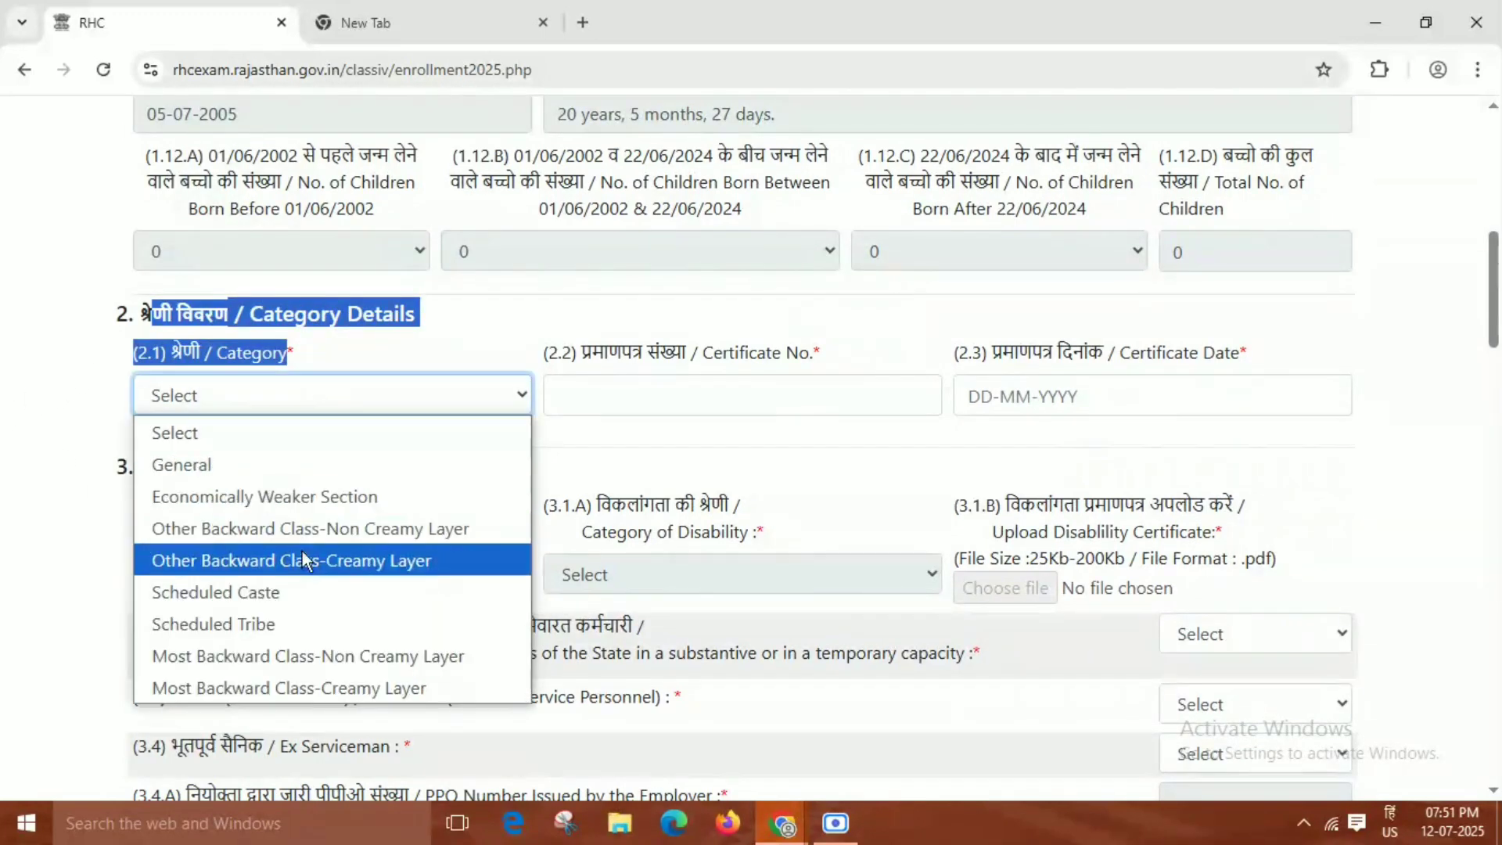
left_click(289, 656)
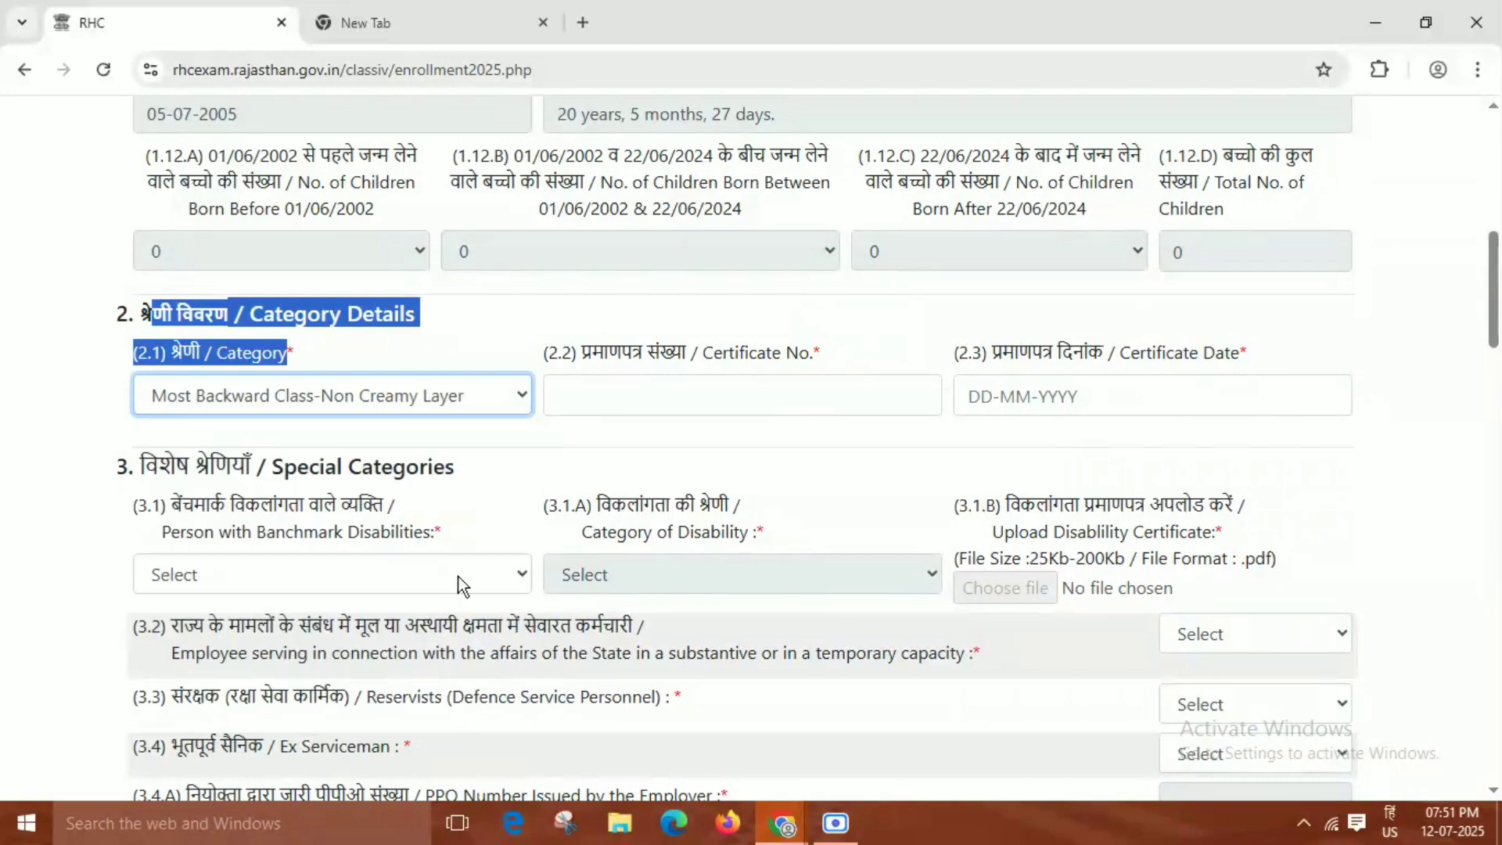
Enter the category certificate number and certificate date 05-08-2023
left_click_drag(545, 352, 774, 352)
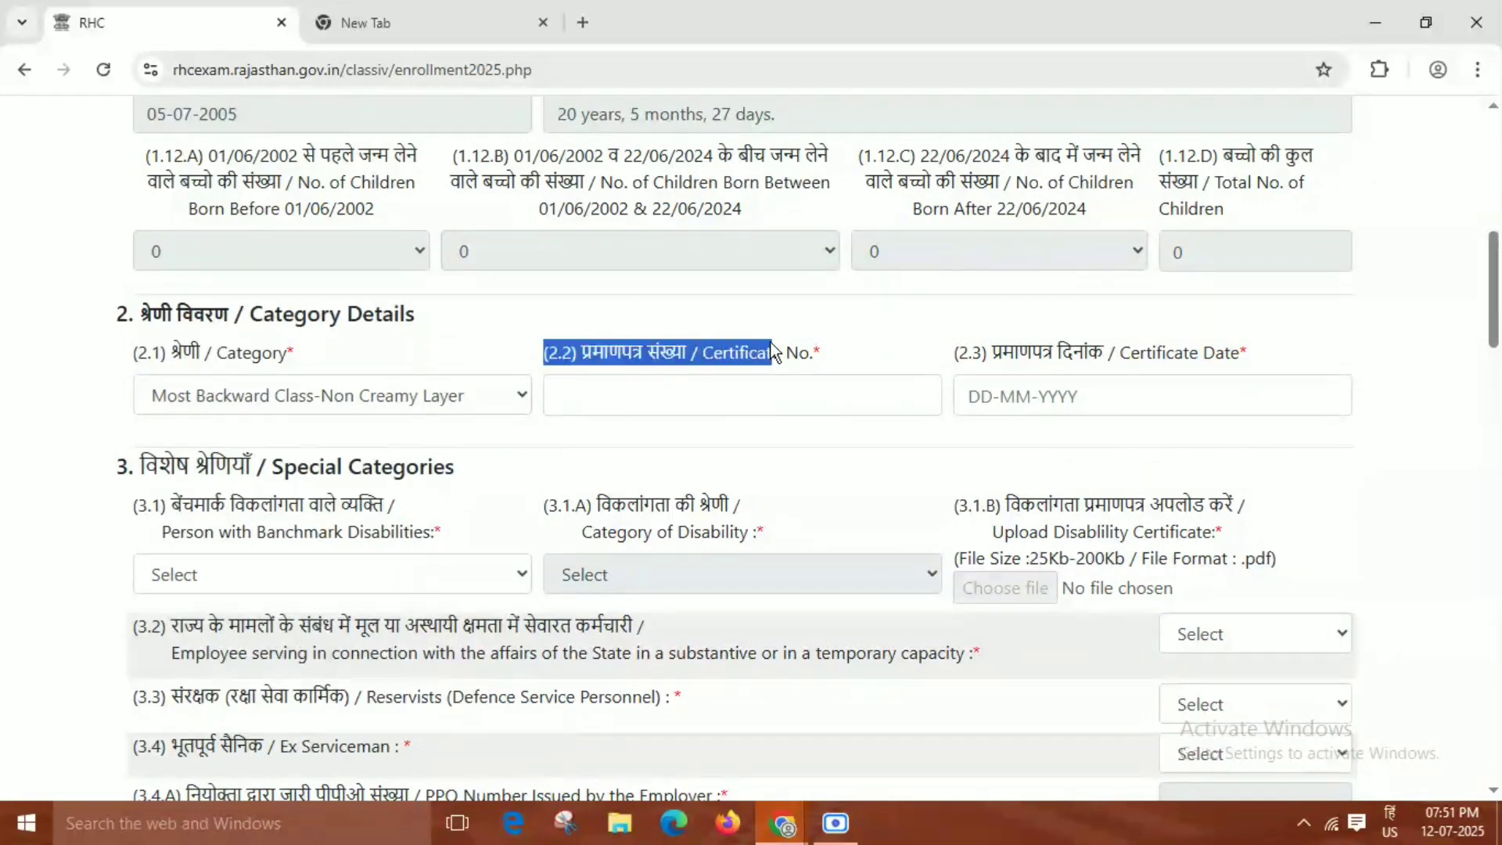
left_click(727, 397)
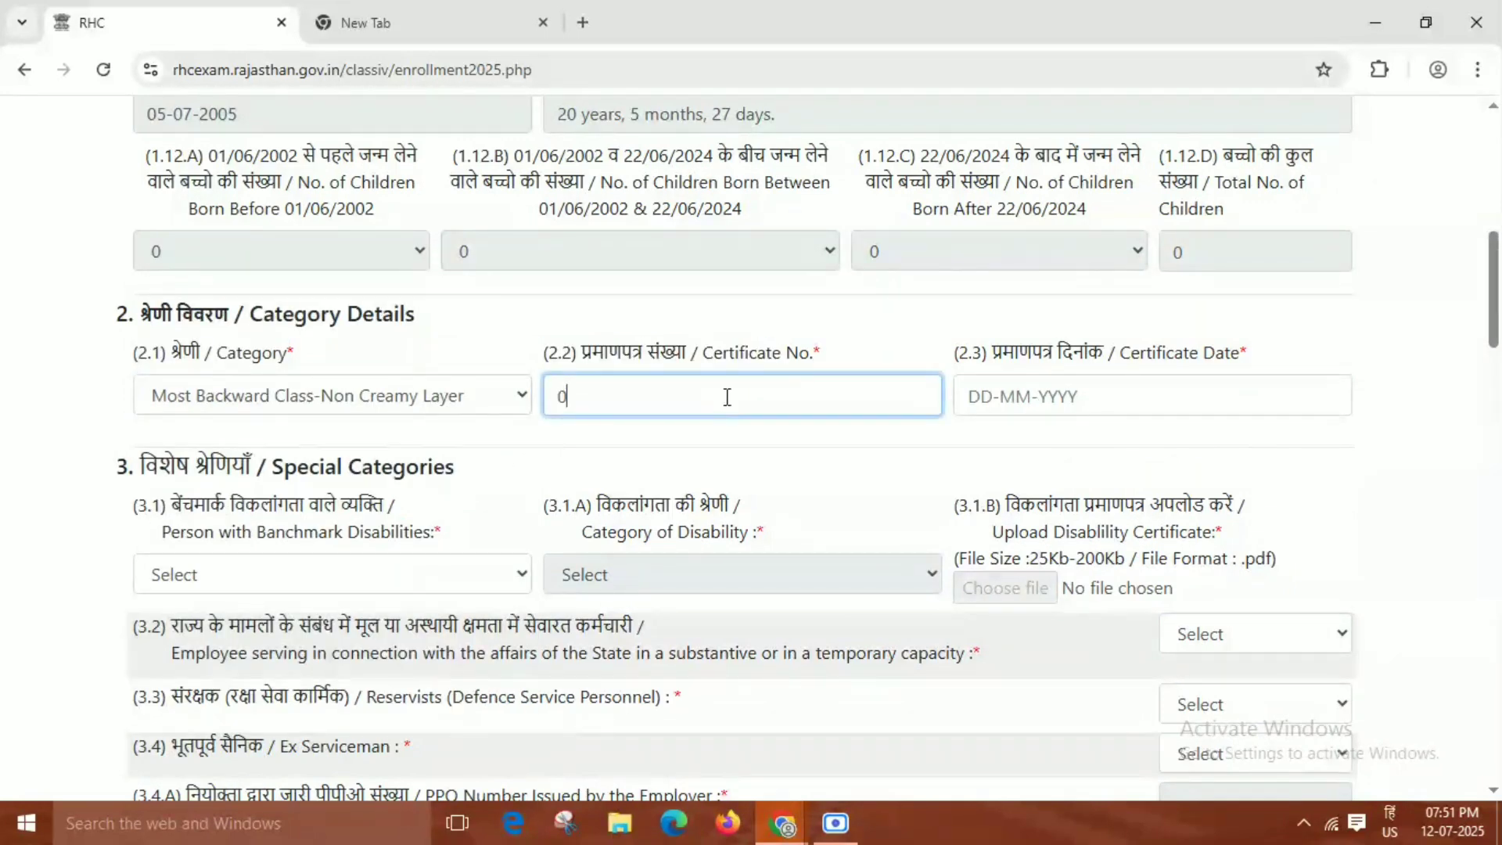
left_click(998, 383)
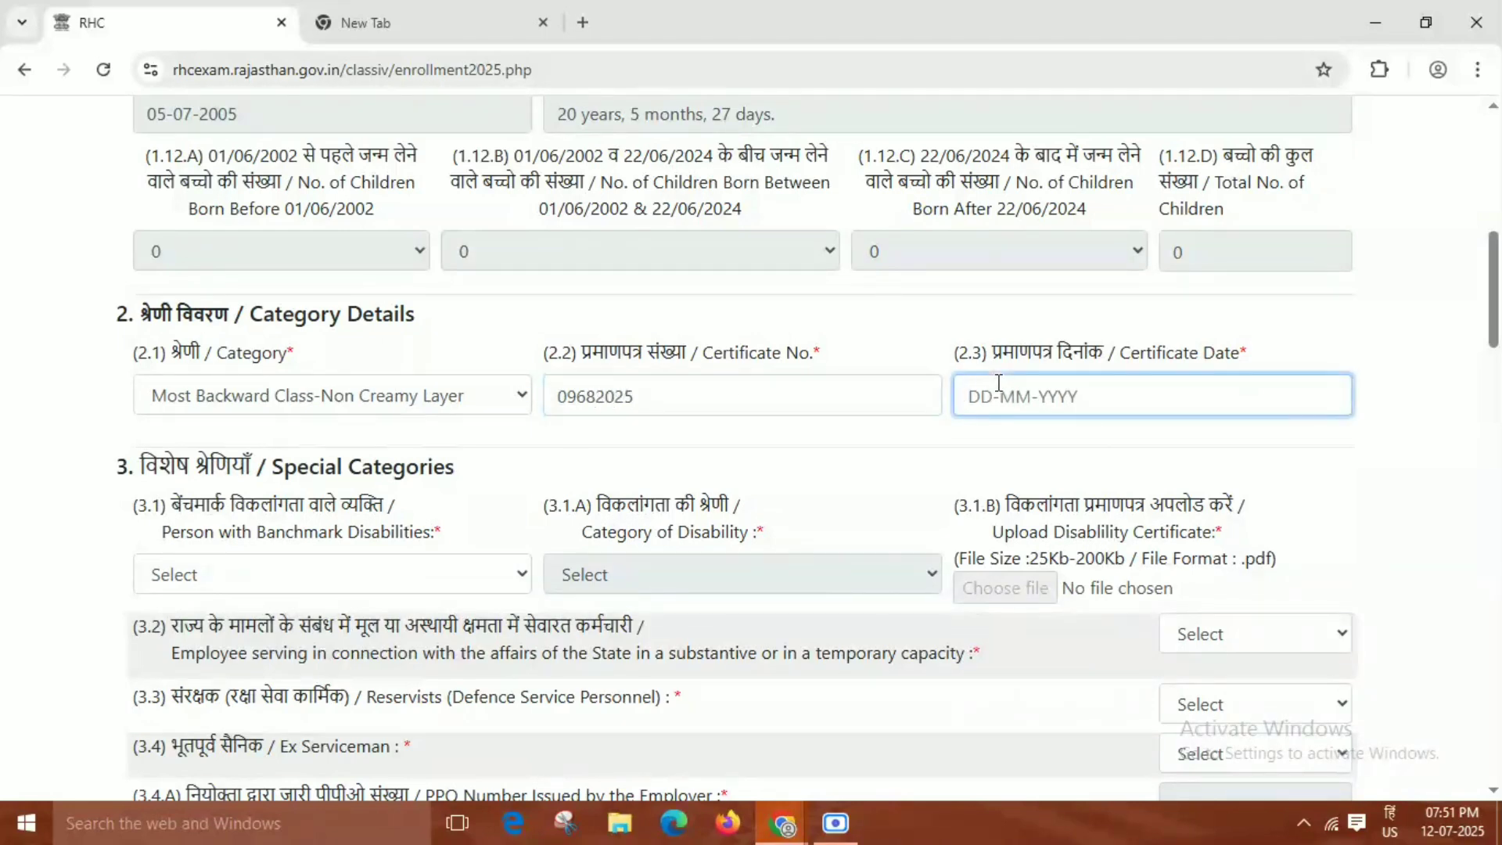
left_click(1005, 362)
left_click_drag(1005, 362, 1087, 404)
left_click(1086, 404)
type("05-08-2023")
left_click(1083, 453)
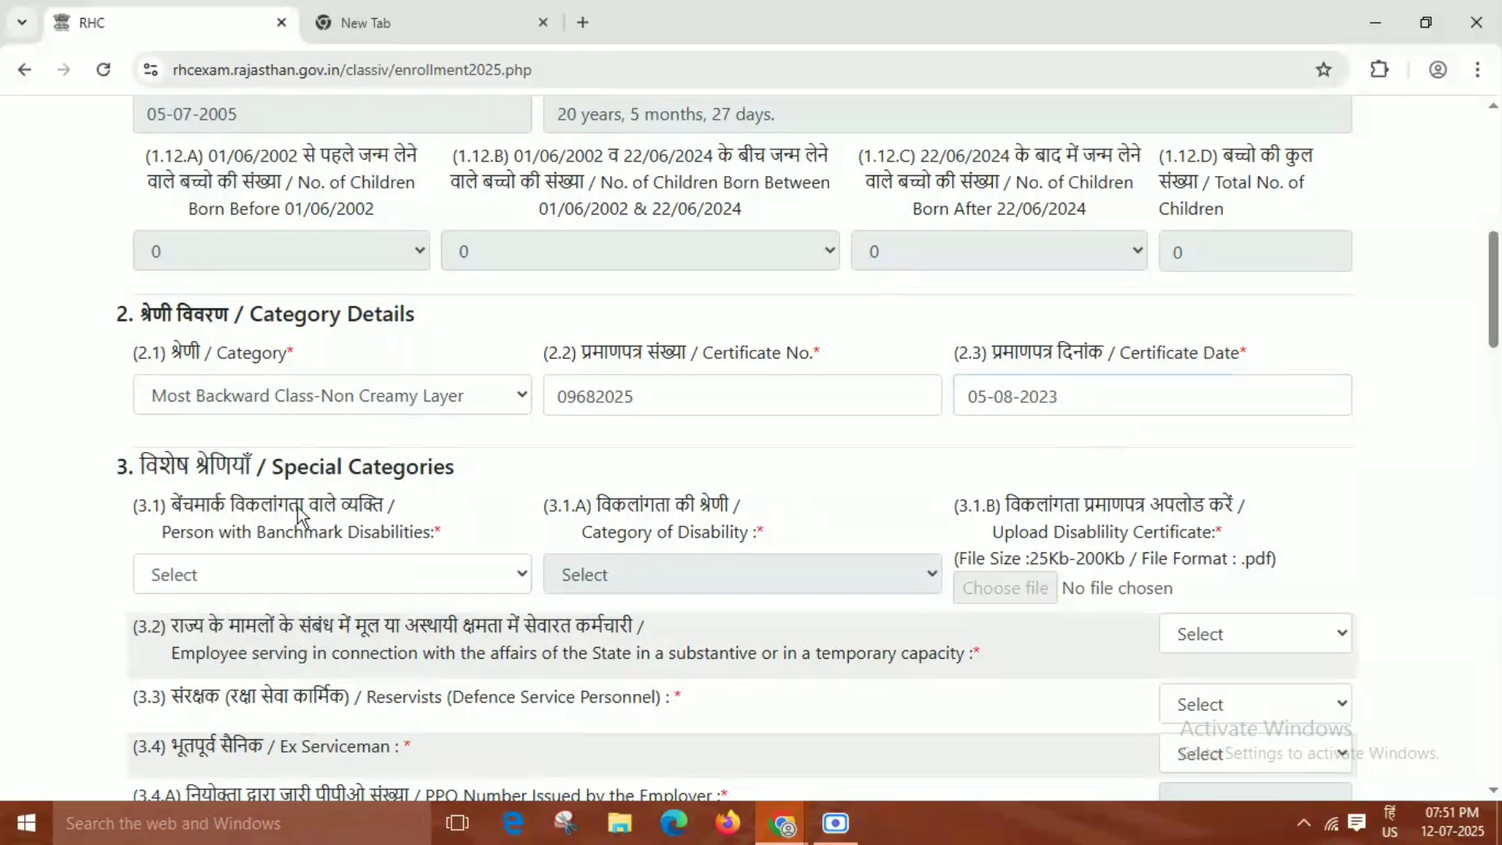
left_click_drag(180, 507, 386, 539)
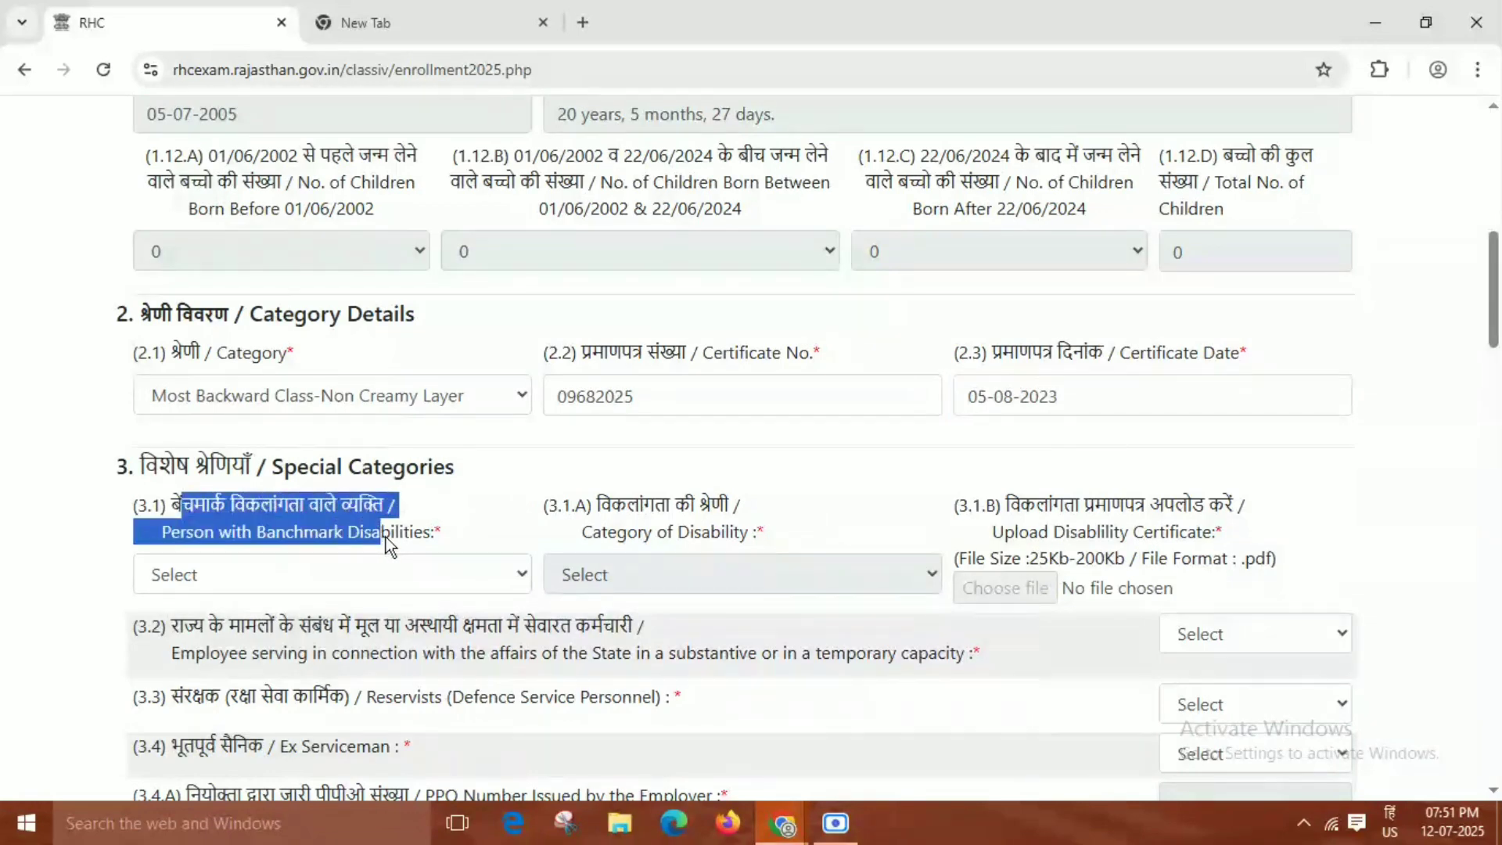
Answer NO to 3.1 Benchmark Disabilities, reverting an initial YES
left_click(354, 565)
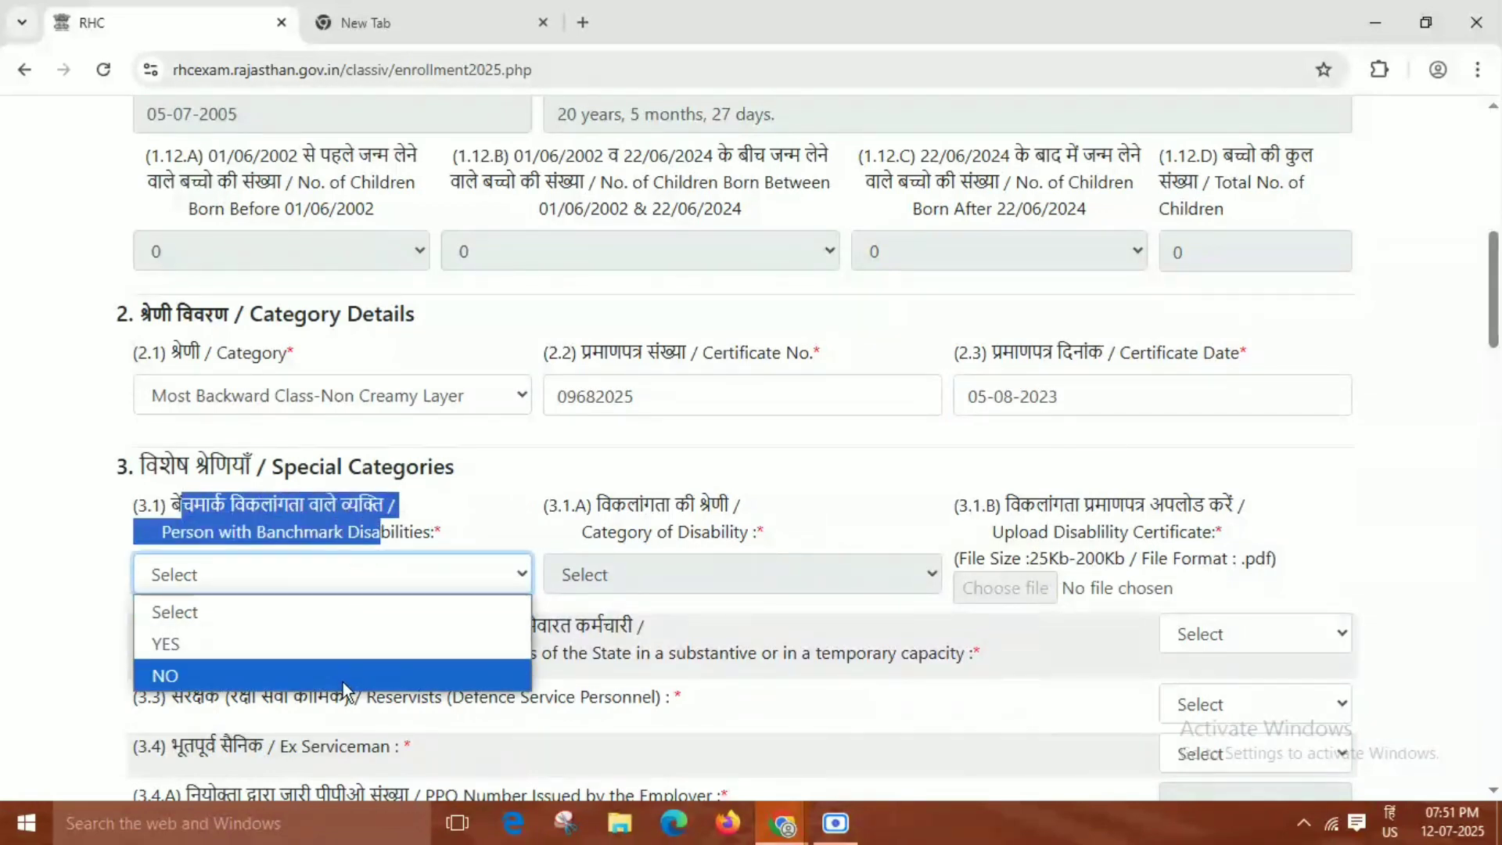
left_click(332, 645)
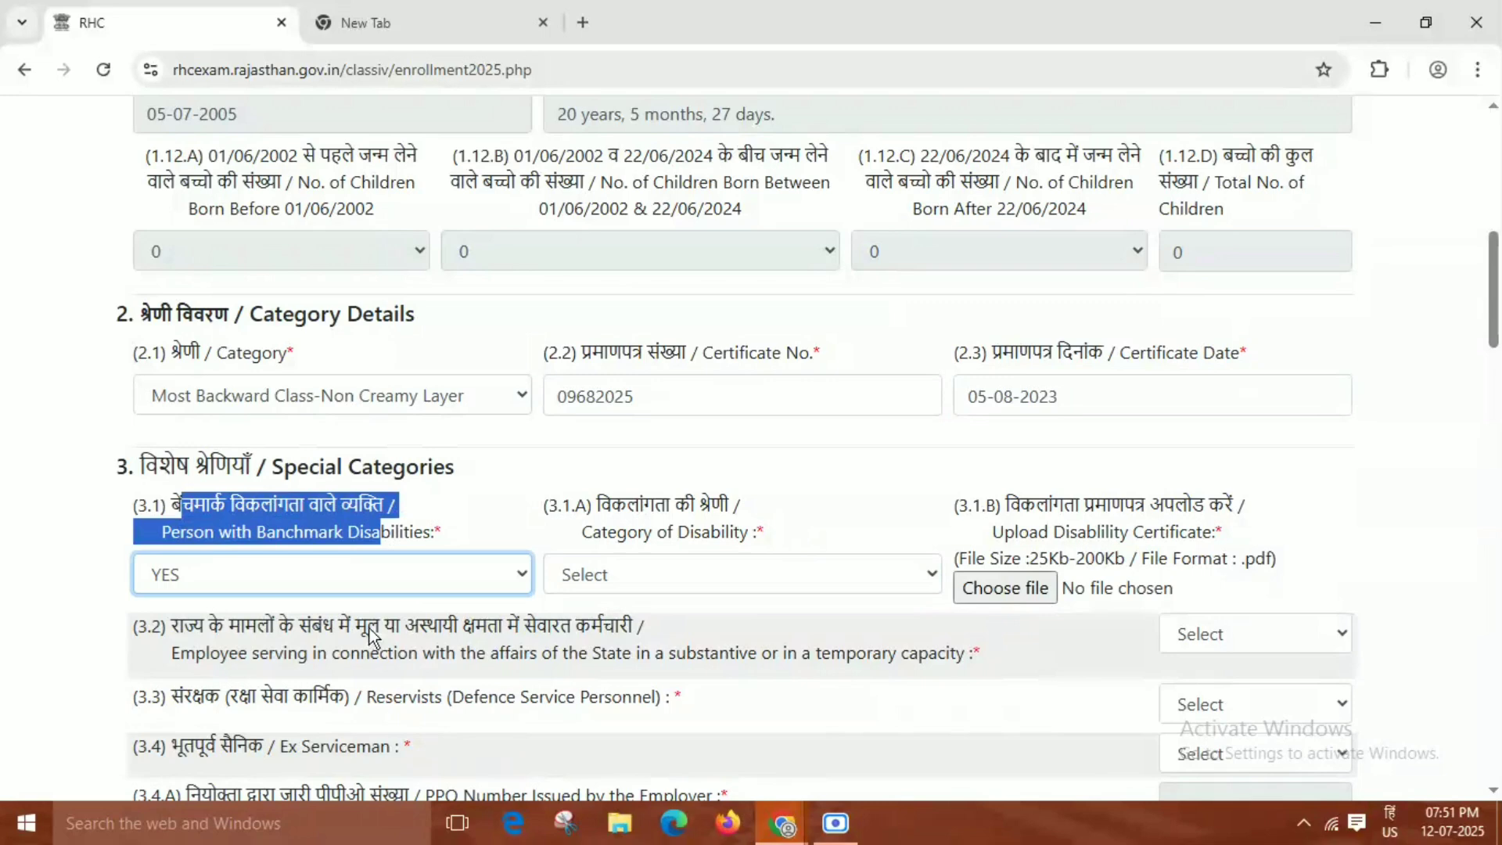
triple_click(618, 540)
left_click(640, 578)
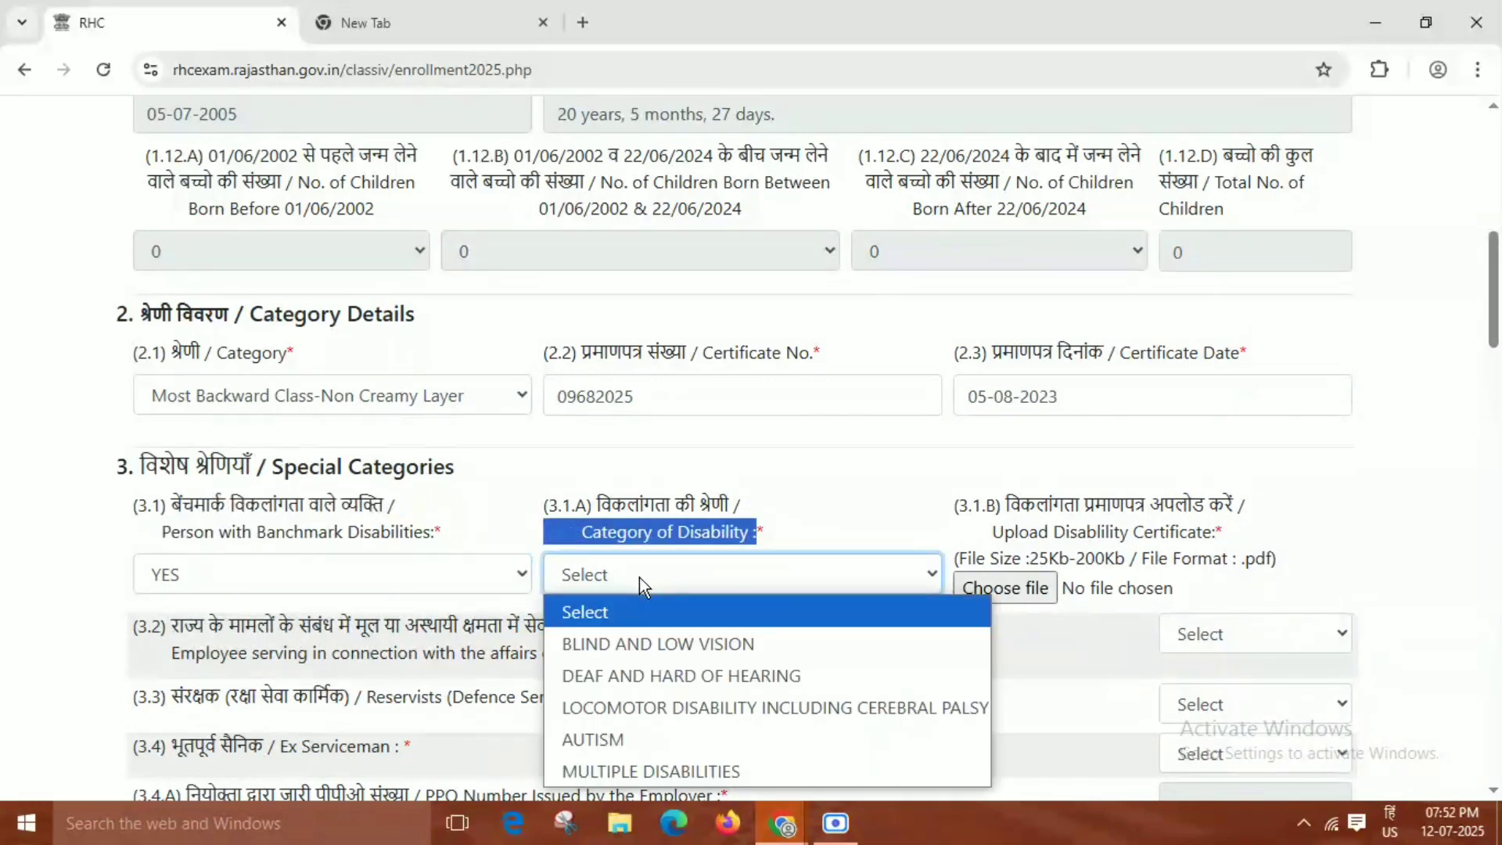
left_click(634, 566)
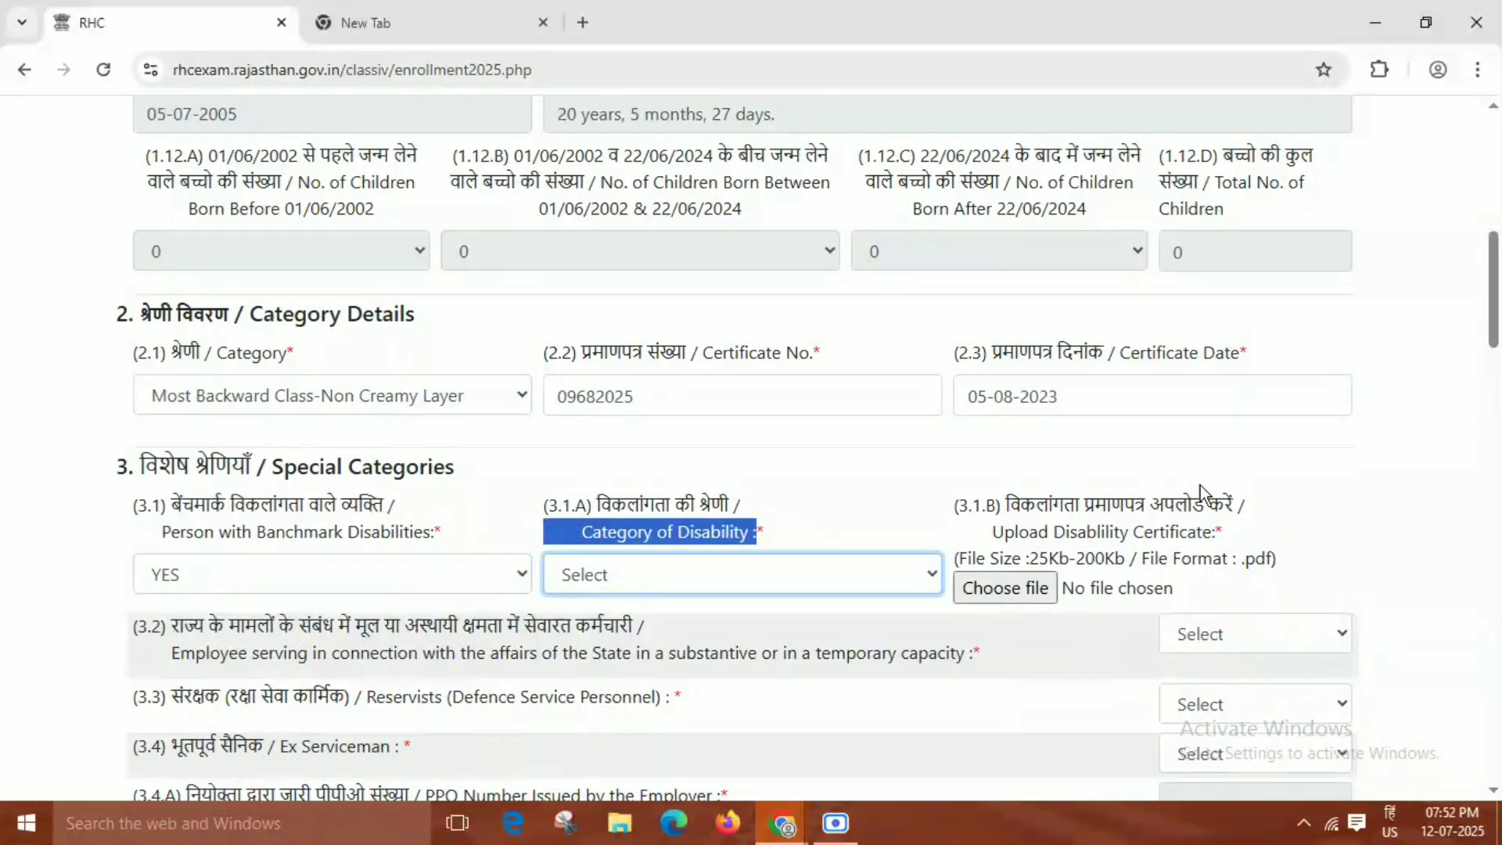
left_click(1136, 510)
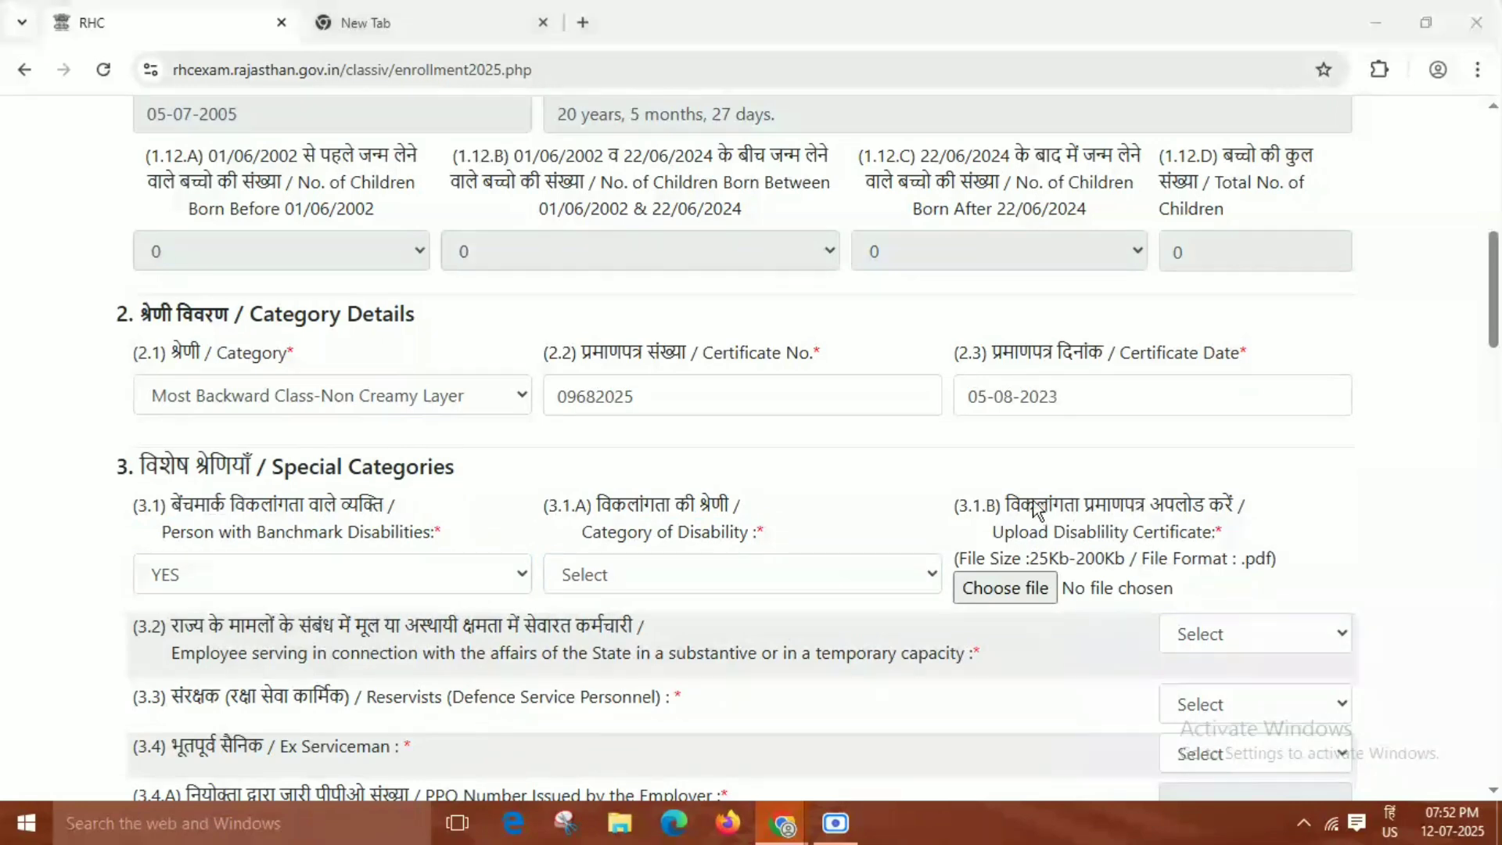
left_click_drag(1006, 505, 1148, 588)
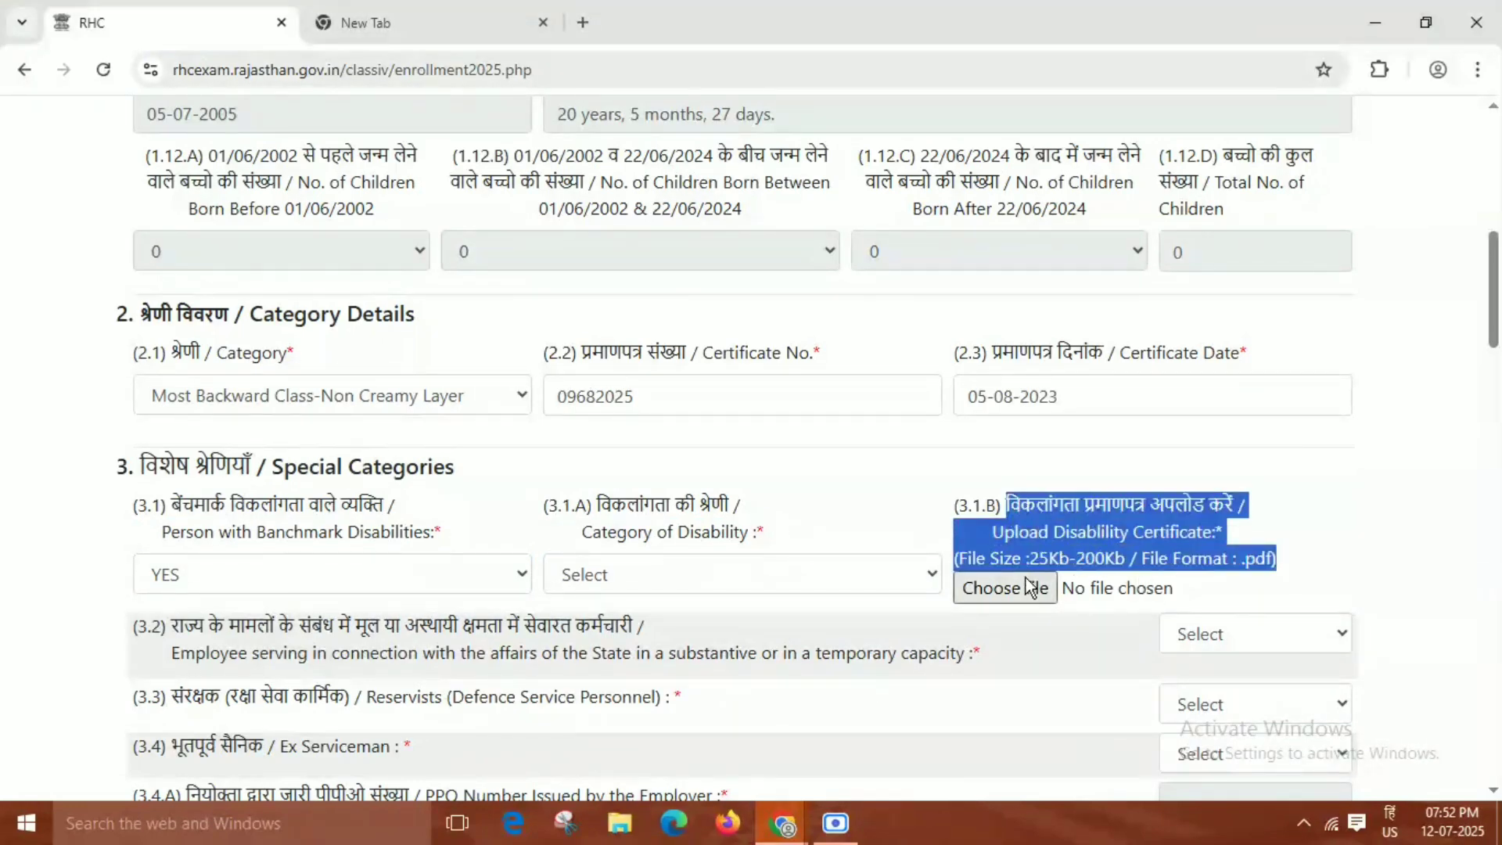
left_click(302, 558)
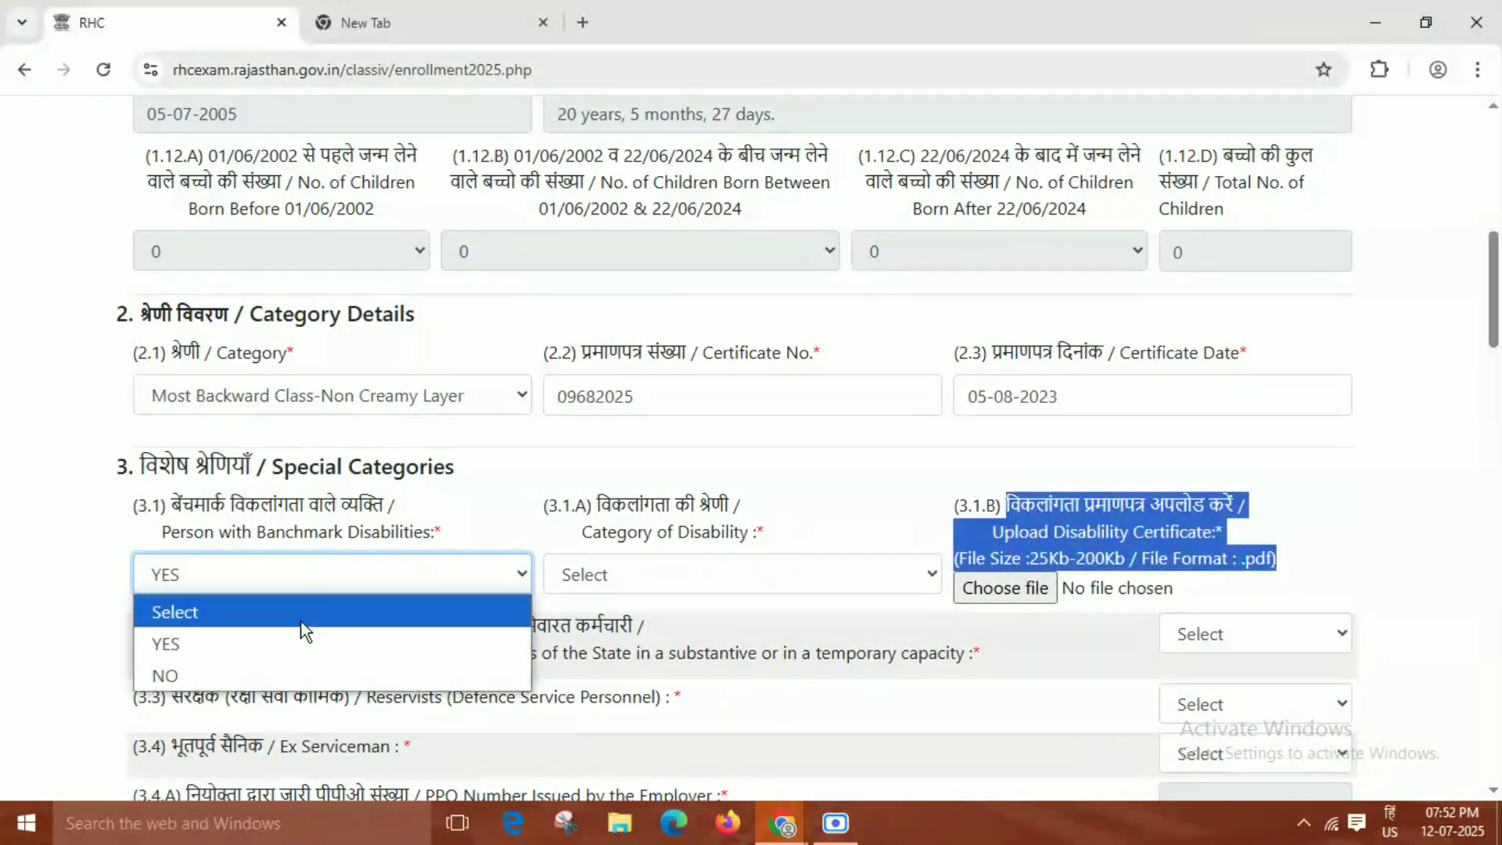
left_click(301, 668)
key("Tab")
Answer NO to the State employee, reservist, ex-serviceman and sportsperson questions
left_click_drag(247, 626, 632, 640)
scroll(631, 634, "down", 5)
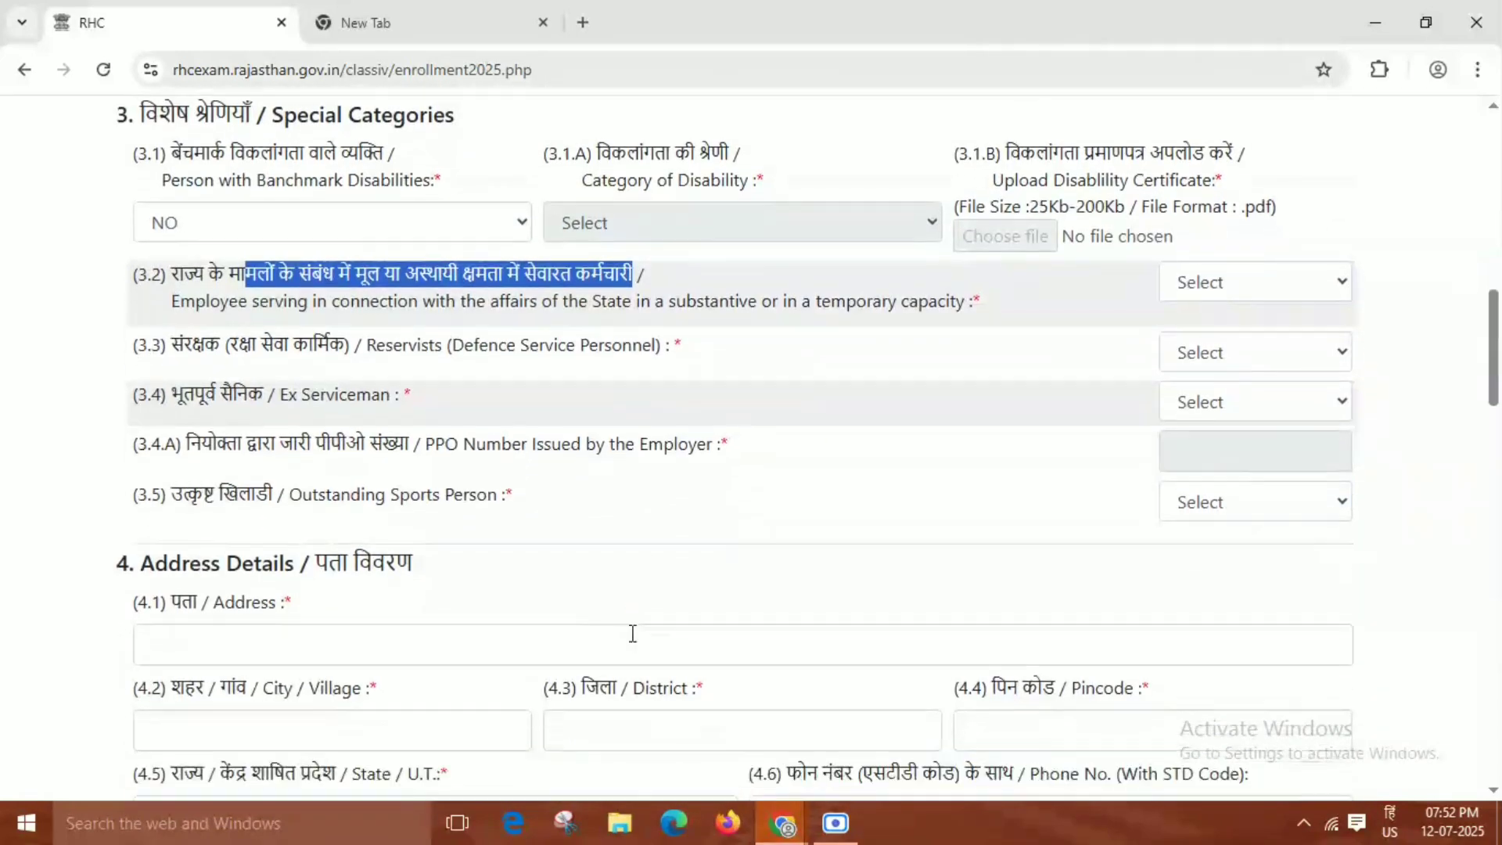
left_click_drag(164, 347, 672, 349)
left_click_drag(180, 403, 396, 419)
left_click(329, 496)
left_click_drag(302, 496, 537, 510)
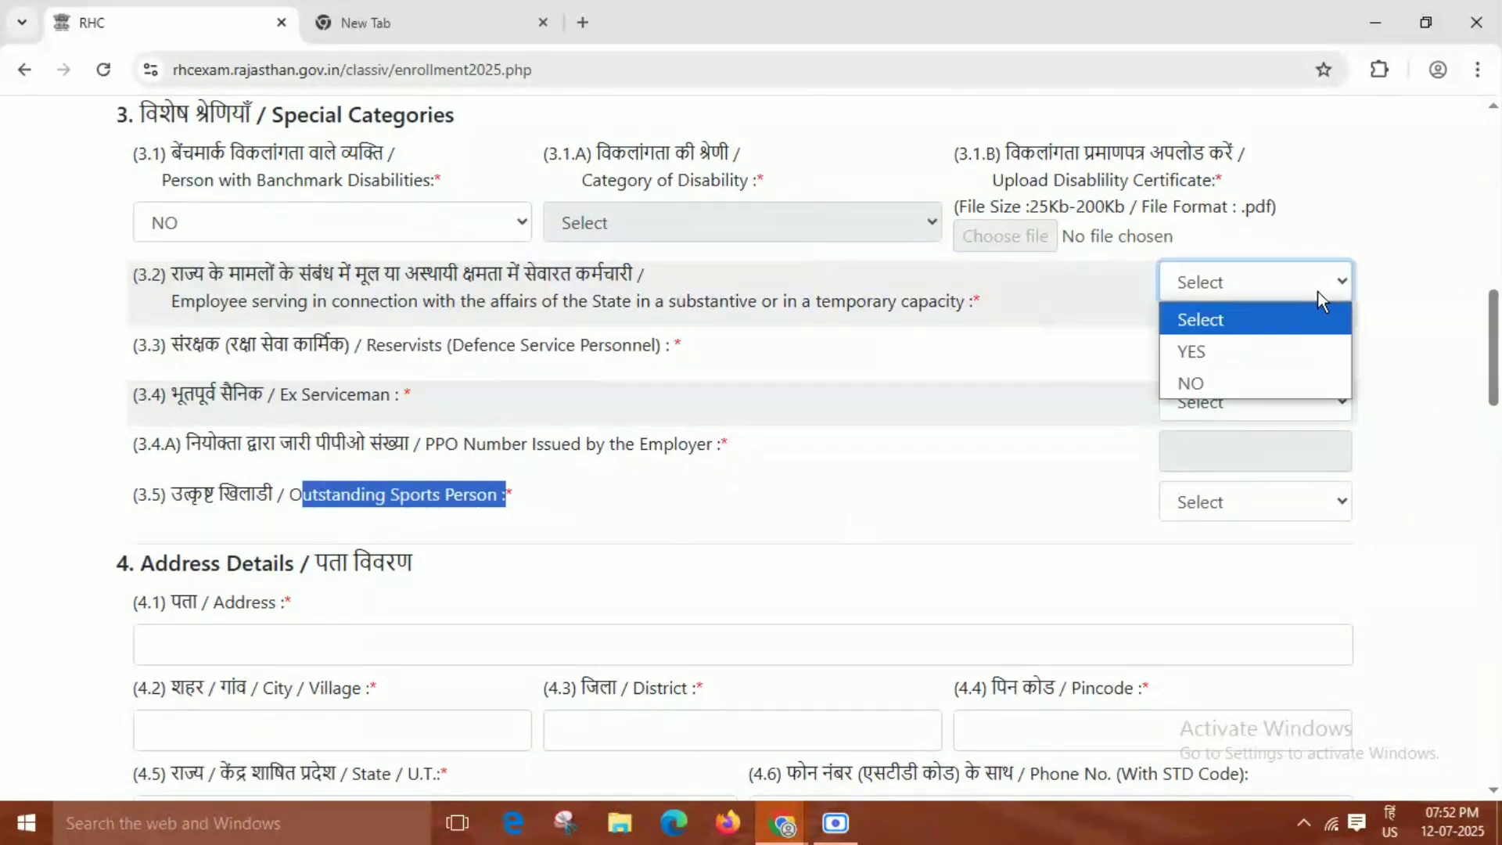
key("n")
key("Tab")
key("n")
key("Tab")
key("n")
key("Tab")
key("n")
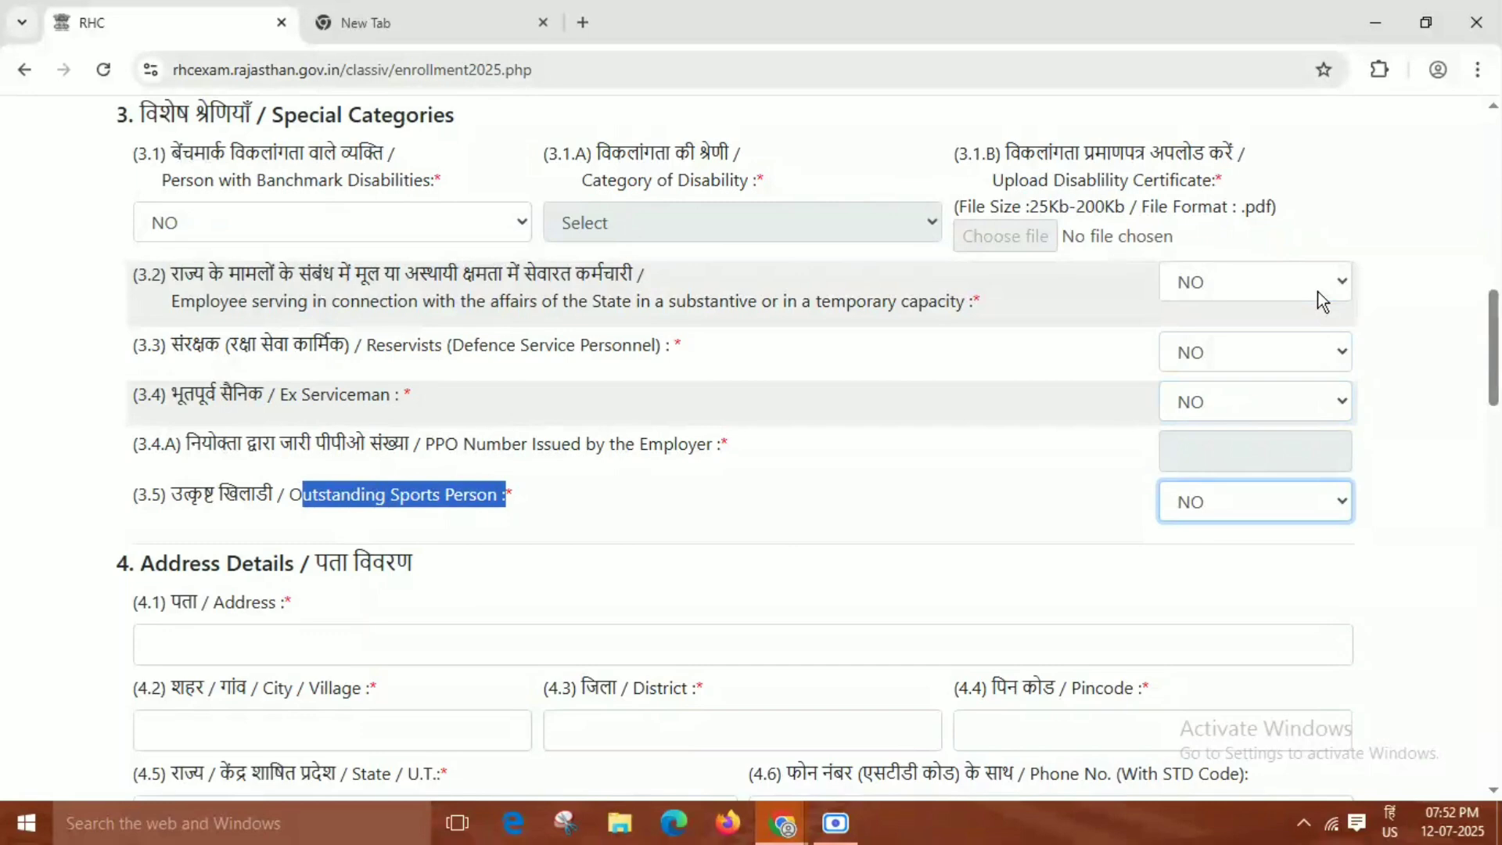
left_click(749, 462)
scroll(749, 461, "down", 1)
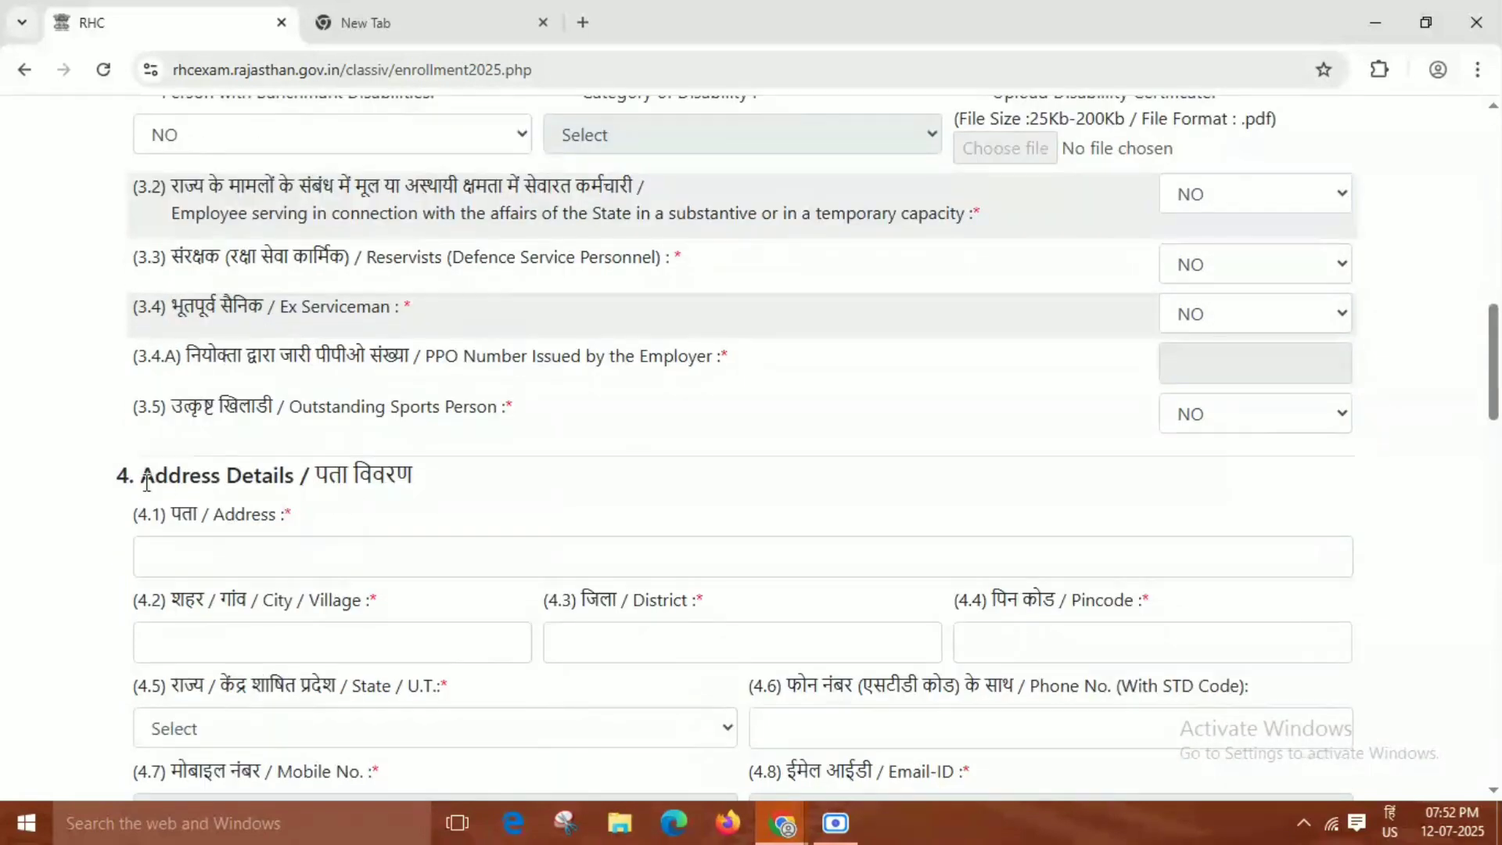
Paste the candidate's postal address into the Address field
left_click_drag(146, 479, 472, 503)
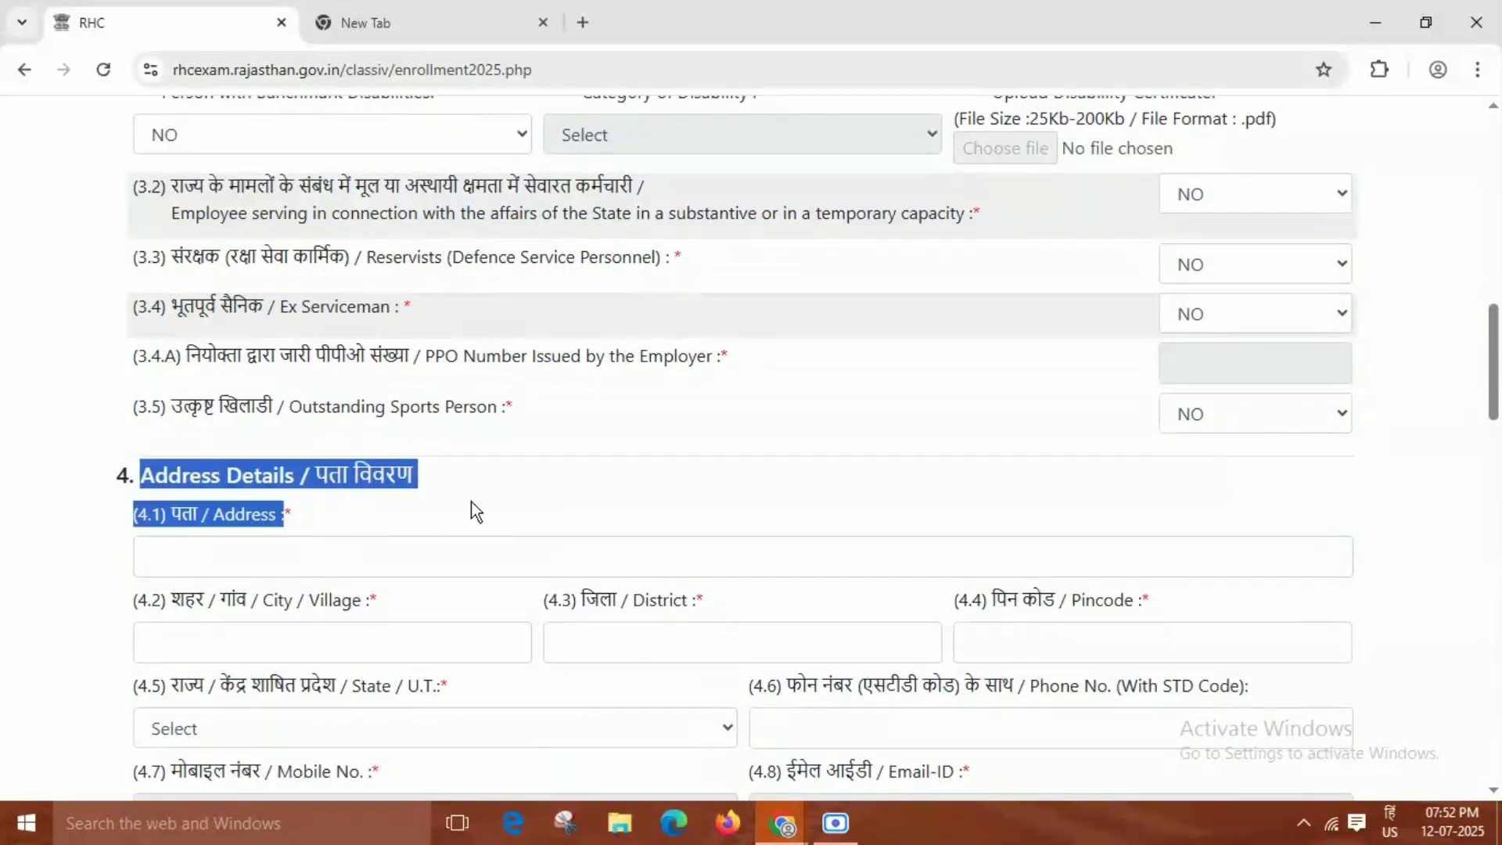
left_click(218, 557)
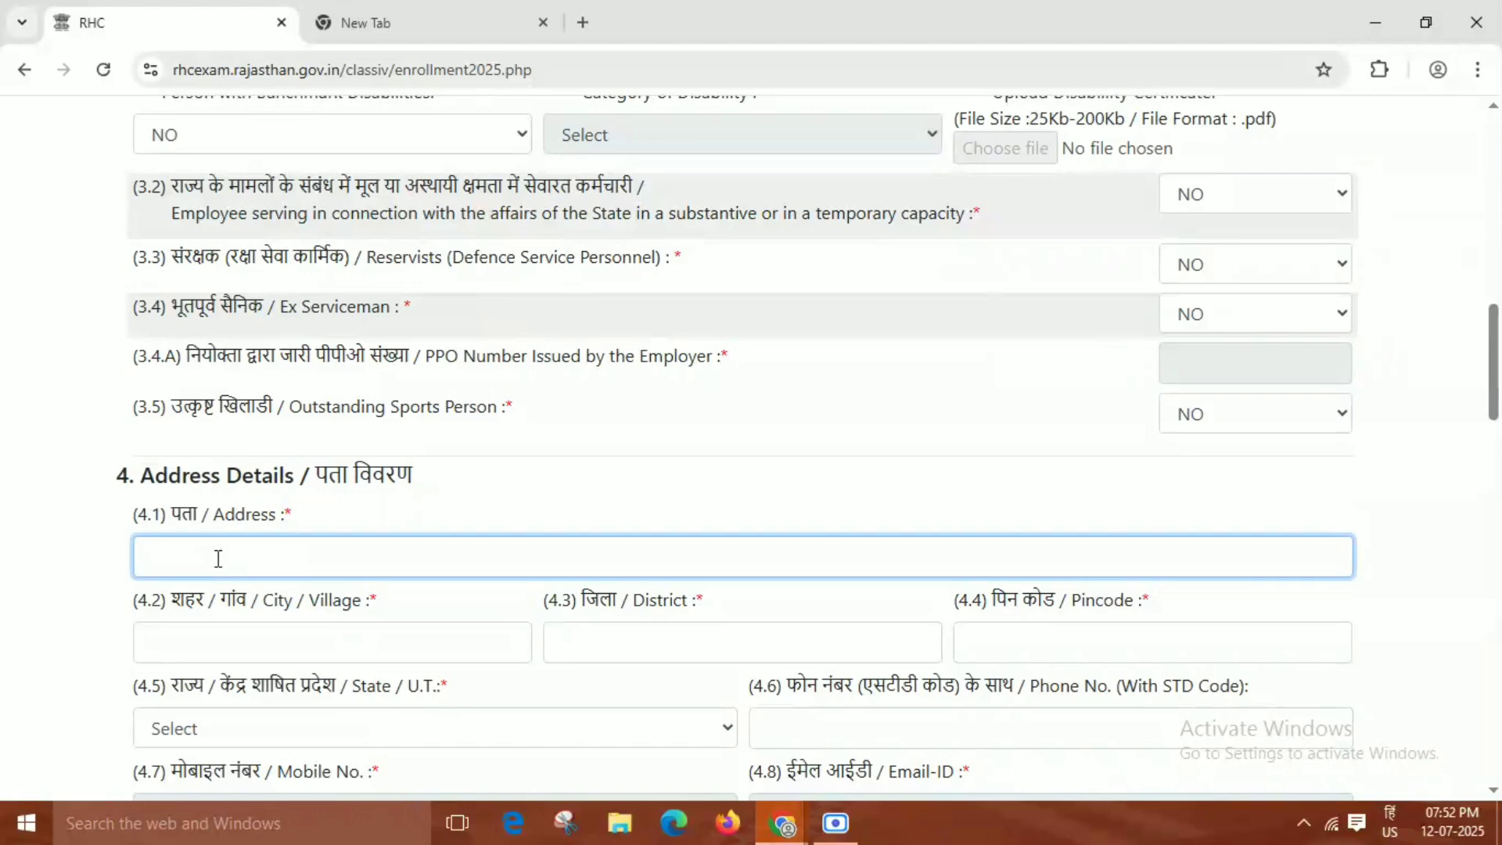
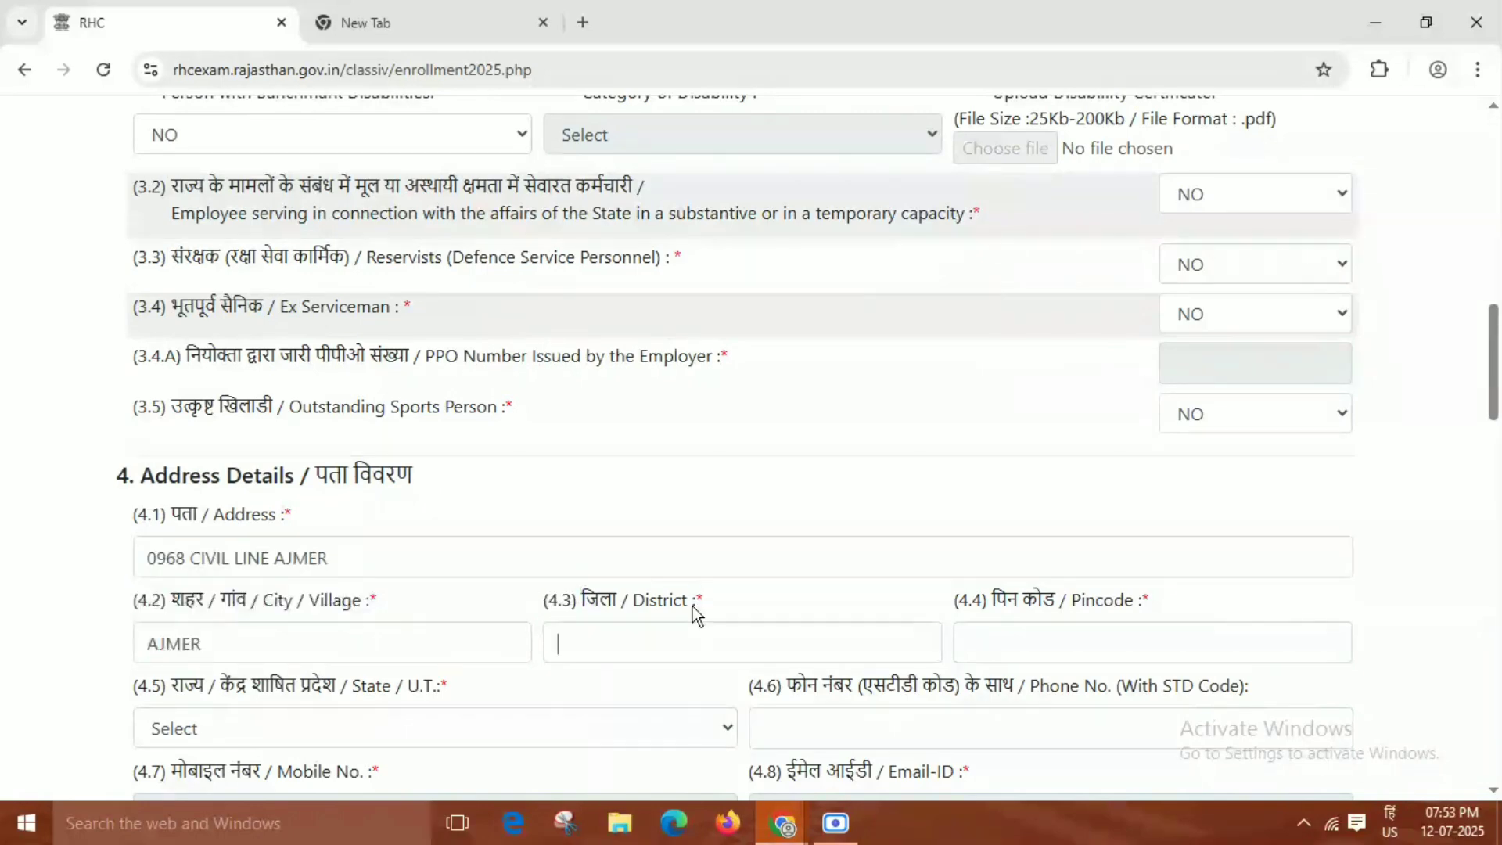
Enter district AJMER and the pincode
triple_click(695, 613)
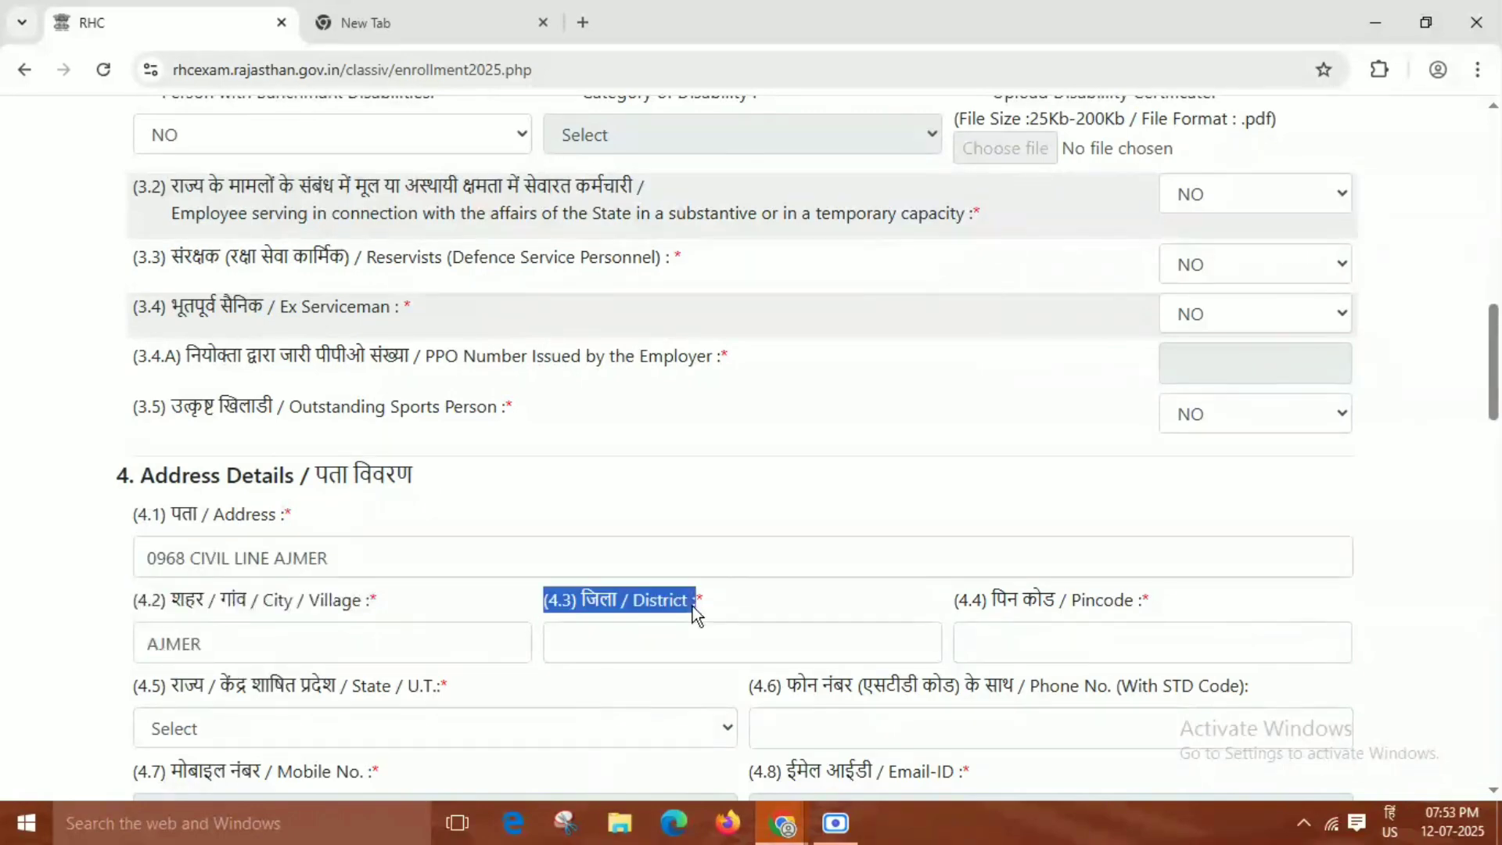
left_click(695, 641)
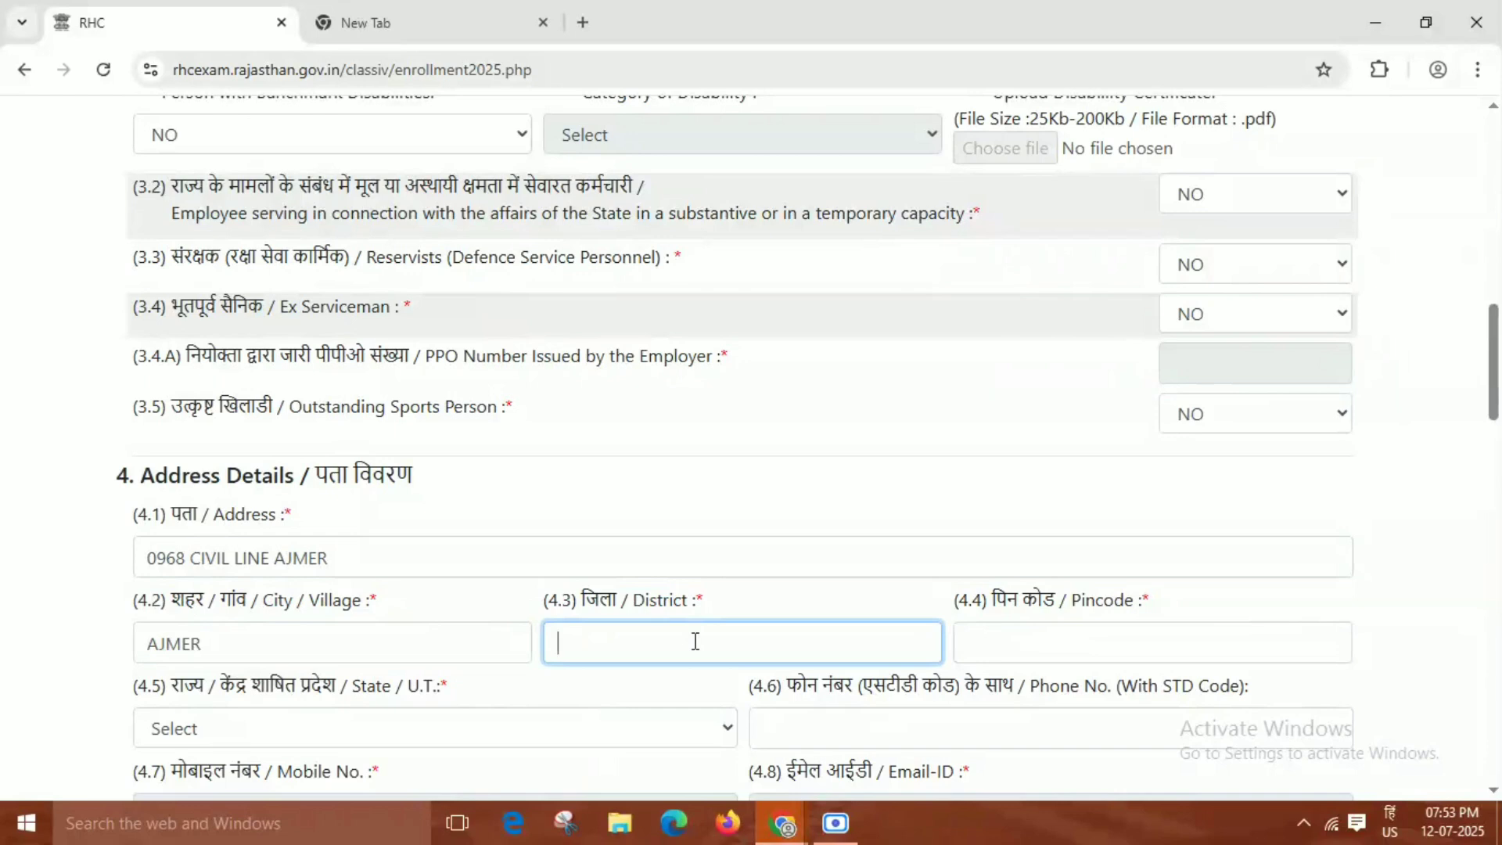
type("AJMER")
left_click_drag(1031, 603, 1143, 600)
left_click(1087, 628)
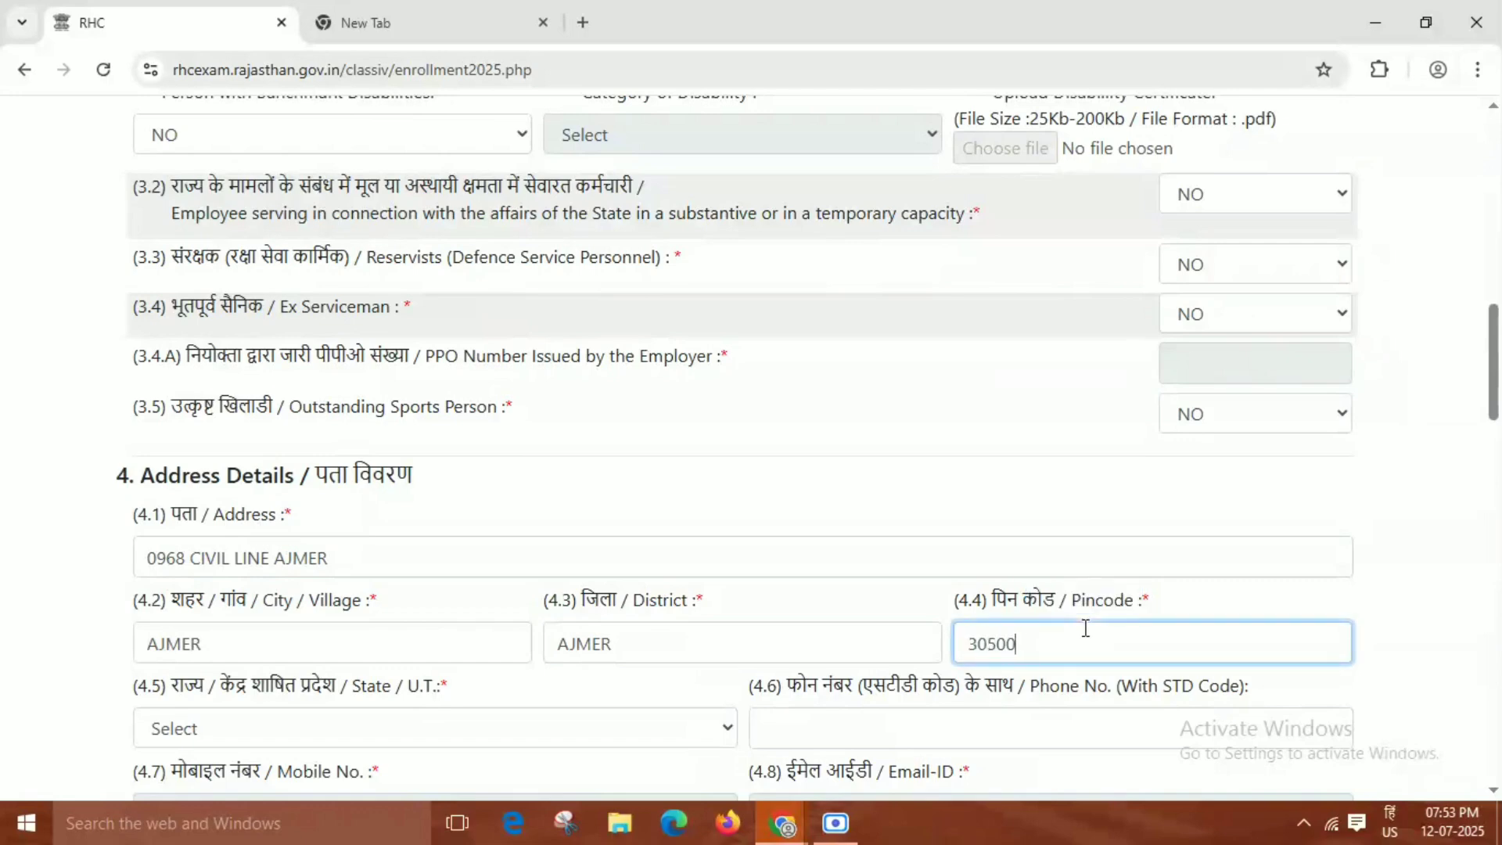
left_click(262, 678)
Choose RAJASTHAN as the State / U.T
double_click(266, 687)
triple_click(262, 678)
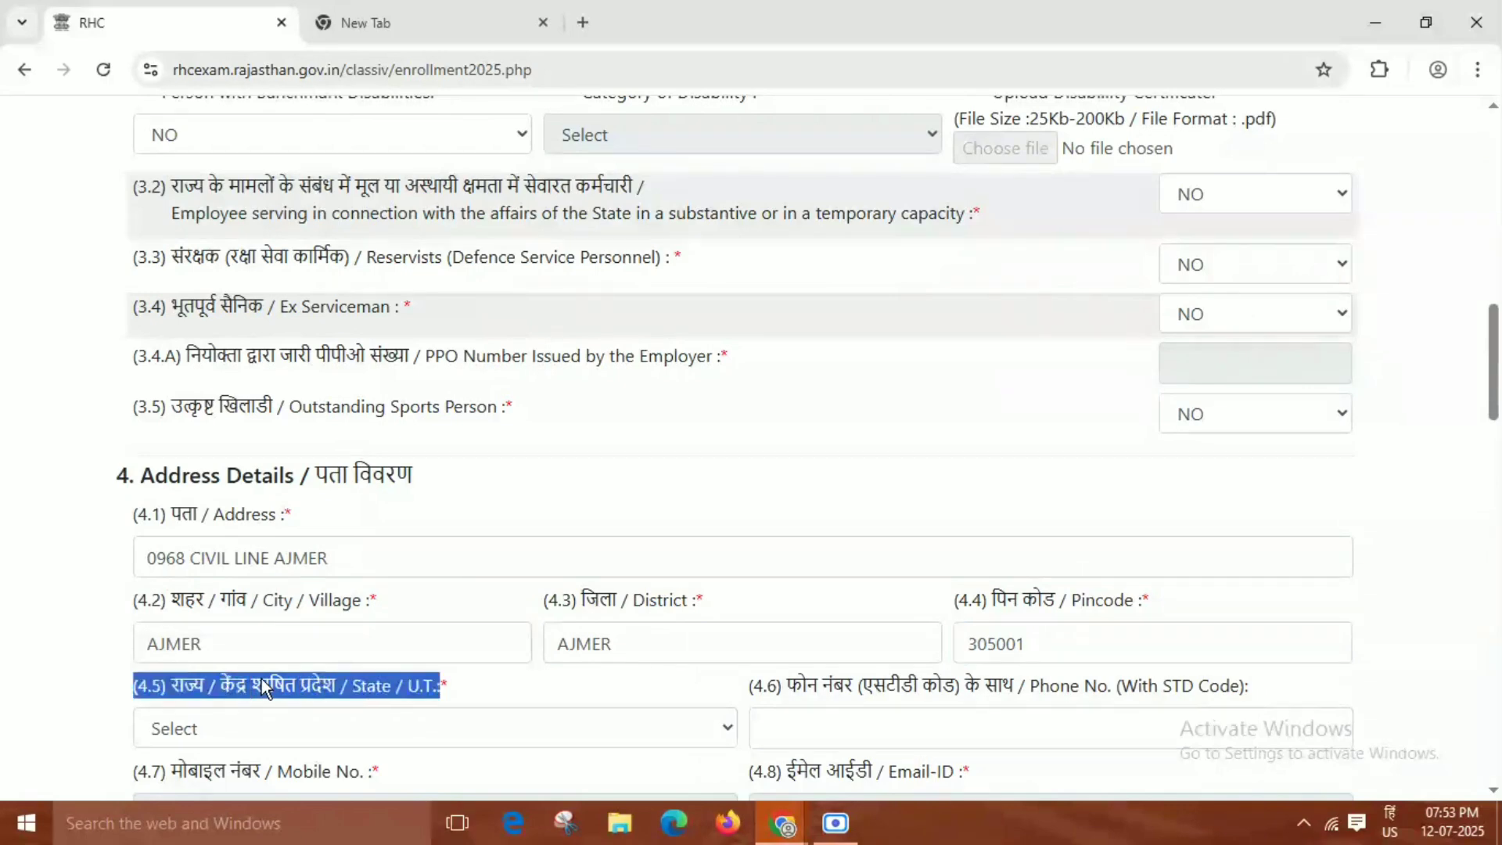
left_click(227, 737)
scroll(227, 314, "down", 8)
left_click(235, 179)
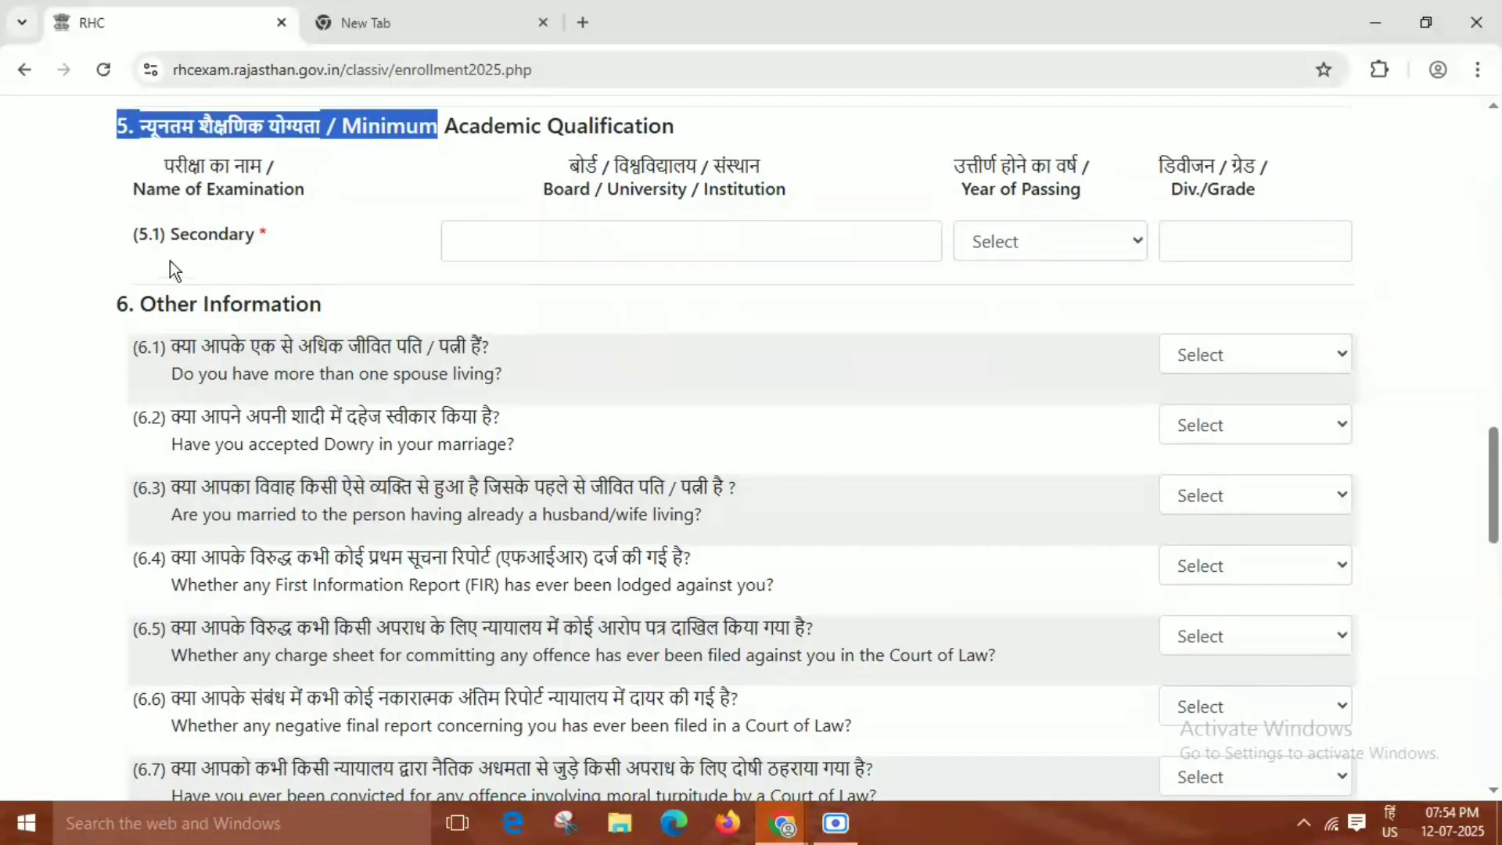
Enter Secondary board BSER AJMER, passing year 2020 and grade 1st
left_click_drag(166, 237, 291, 235)
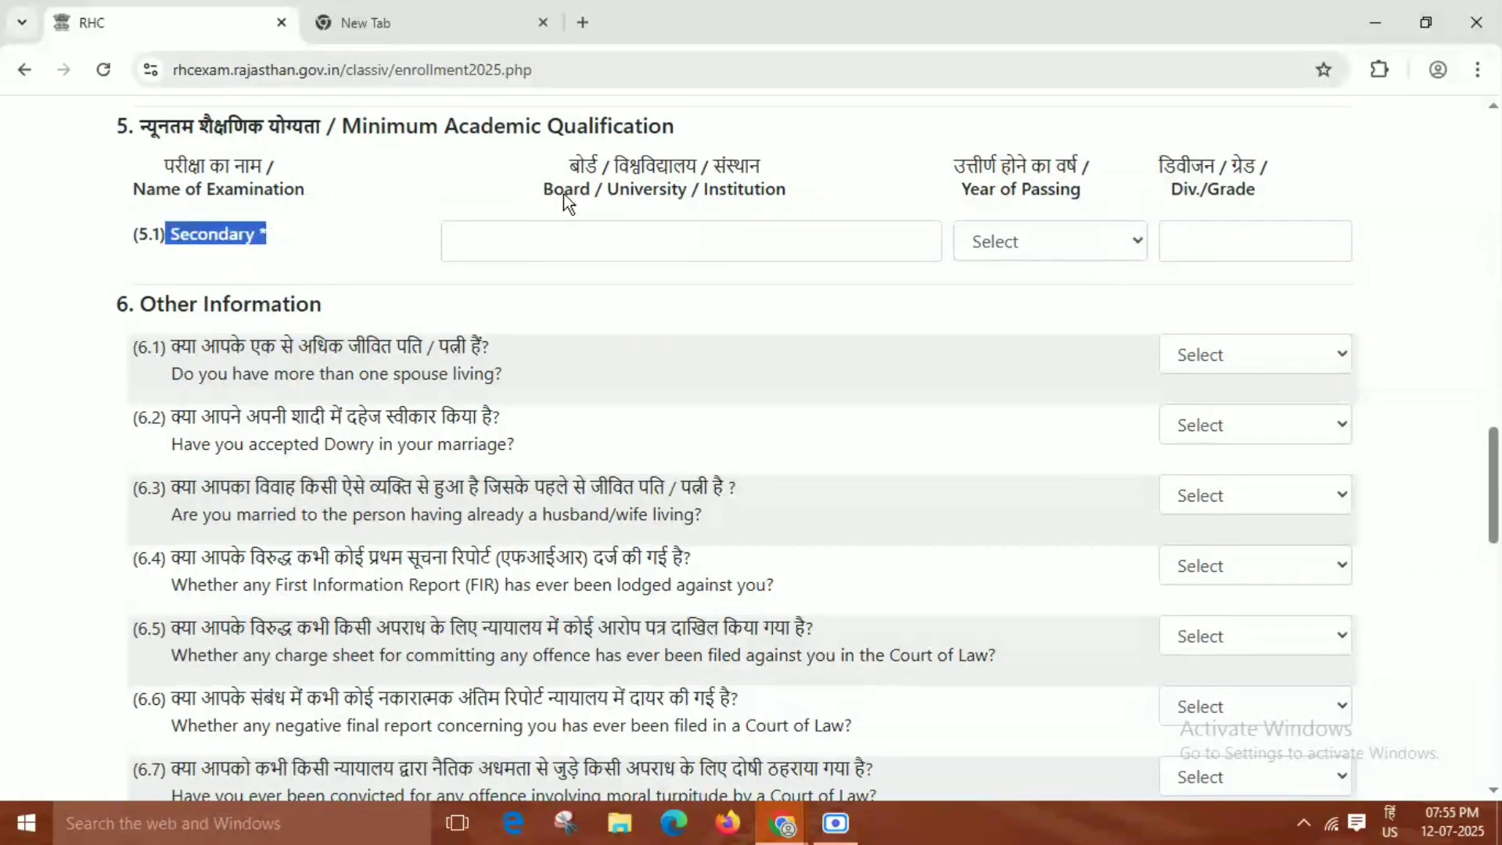
left_click_drag(563, 169, 757, 162)
left_click(665, 249)
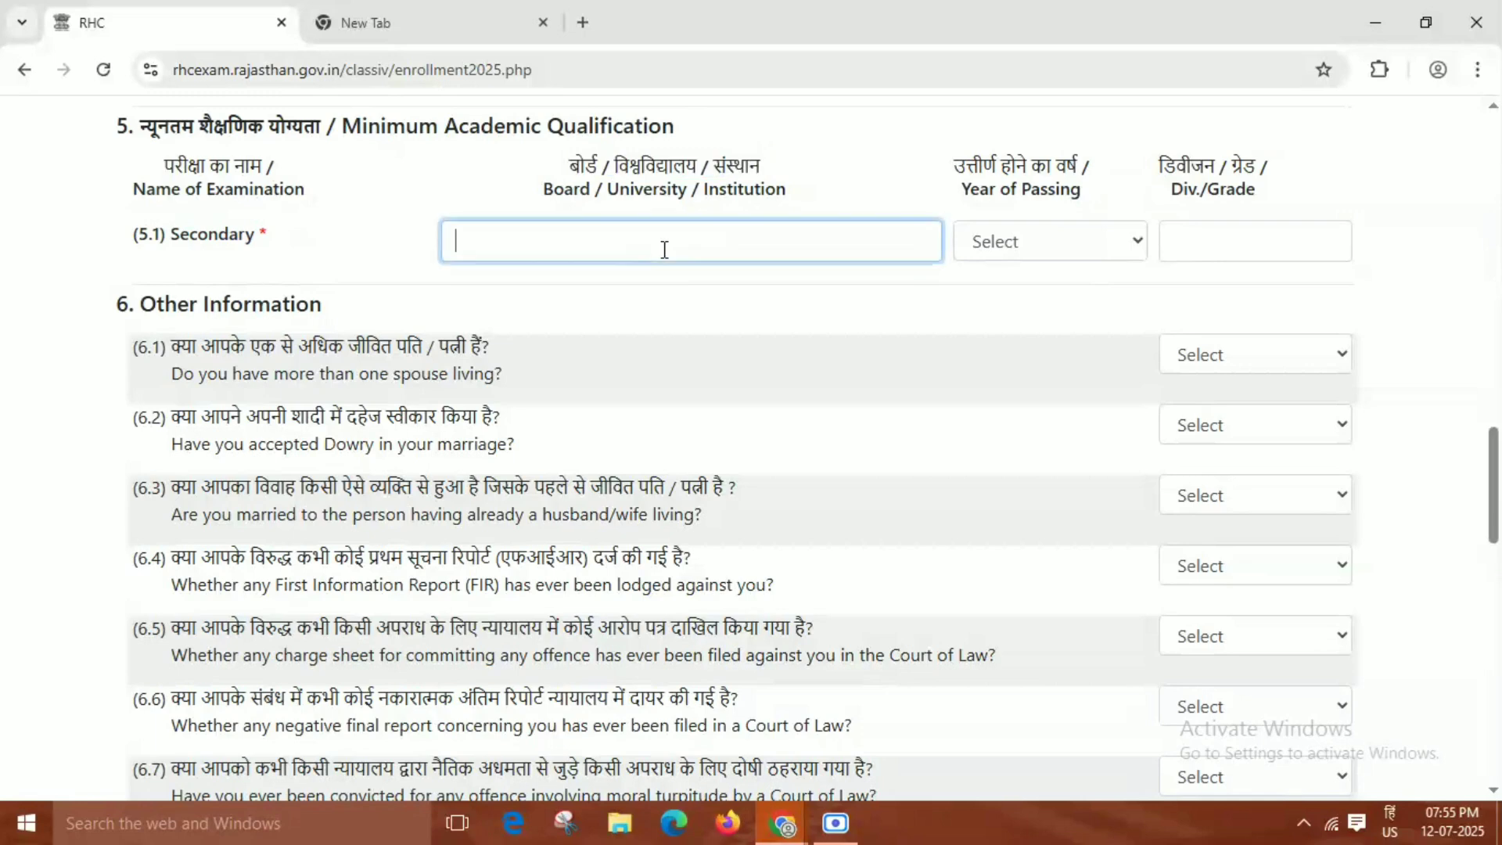
type("BSER AJMER")
left_click_drag(950, 166, 1095, 190)
left_click(1043, 240)
type("2020")
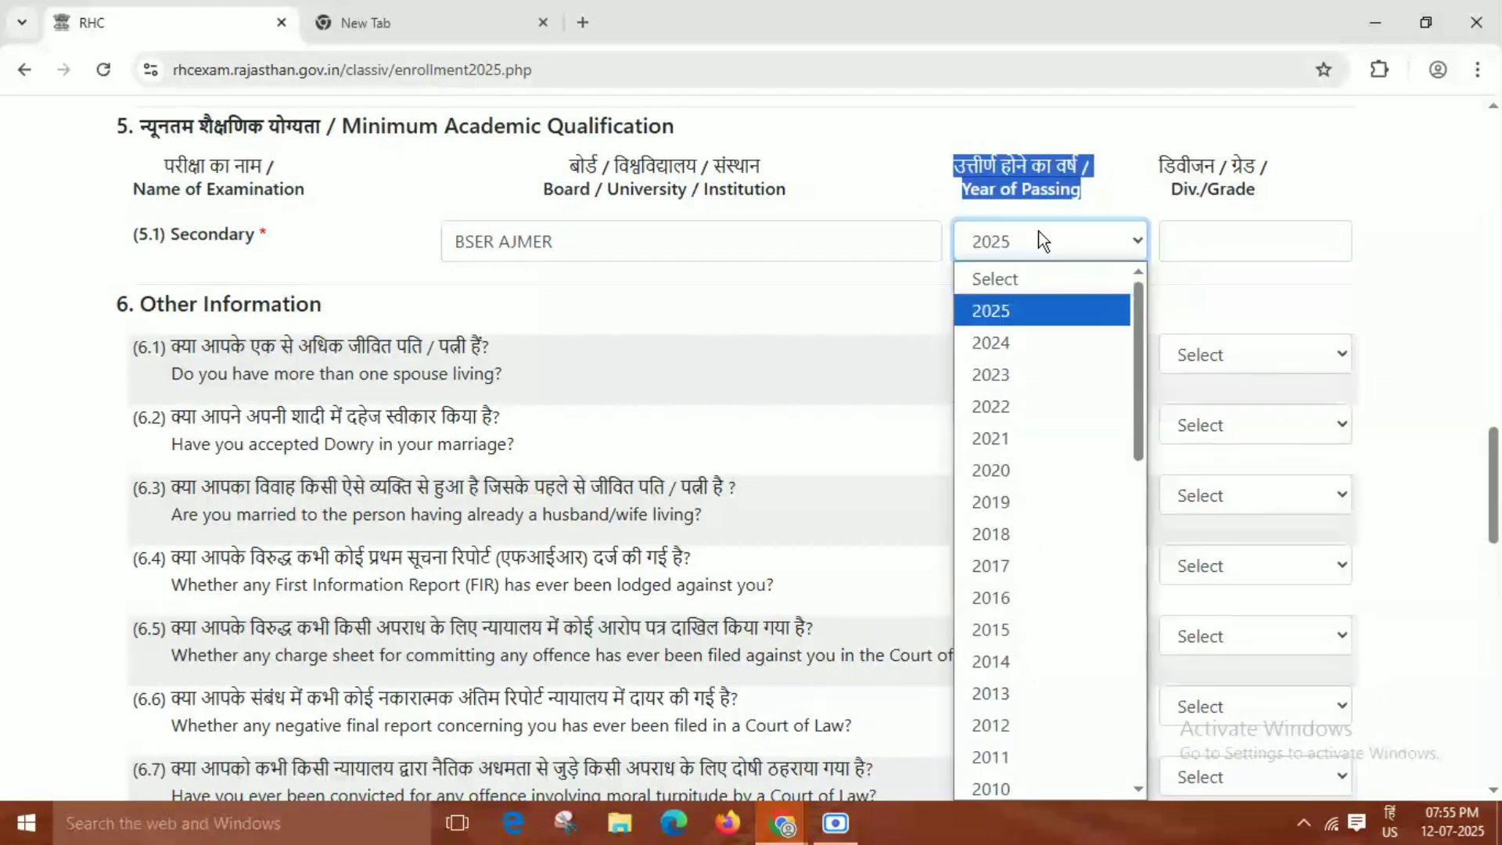
key("Tab")
left_click_drag(1151, 170, 1227, 250)
left_click(1227, 249)
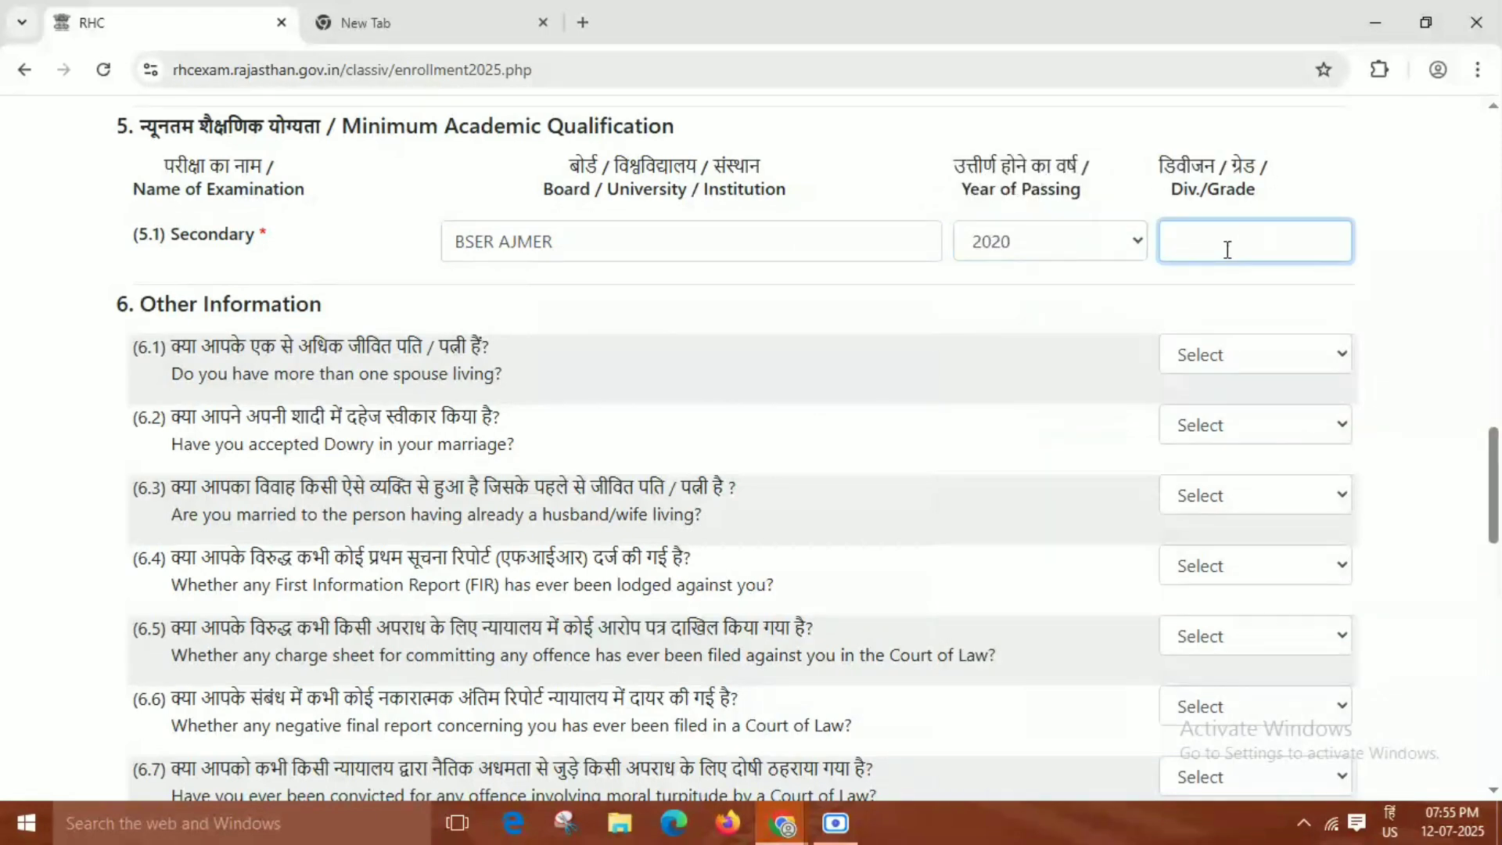
type("1st")
left_click(685, 307)
Set Other Information questions 6.1 through 6.10 all to NO
scroll(685, 313, "down", 2)
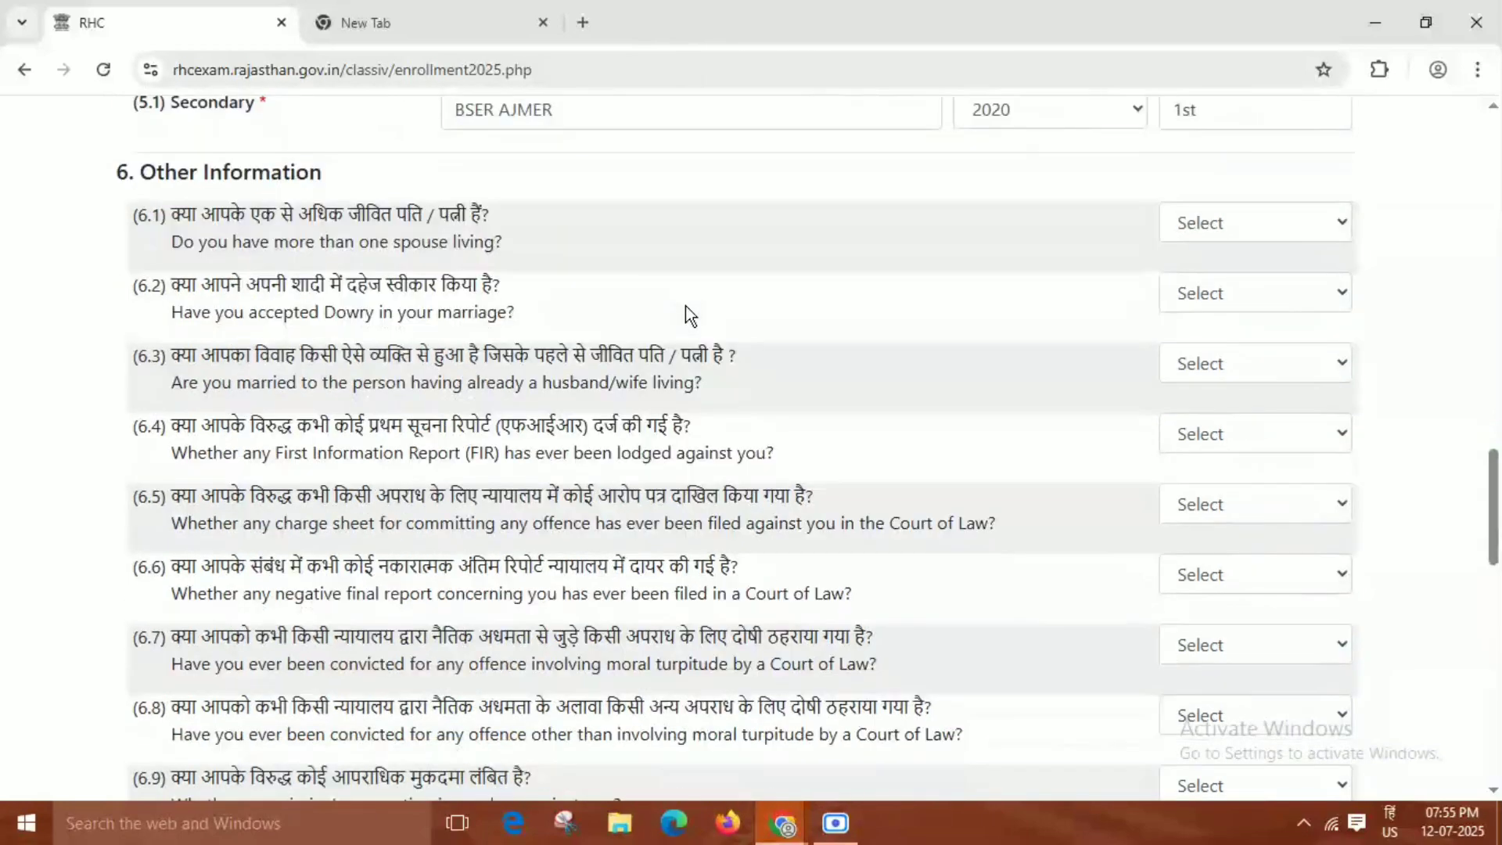
scroll(685, 306, "down", 1)
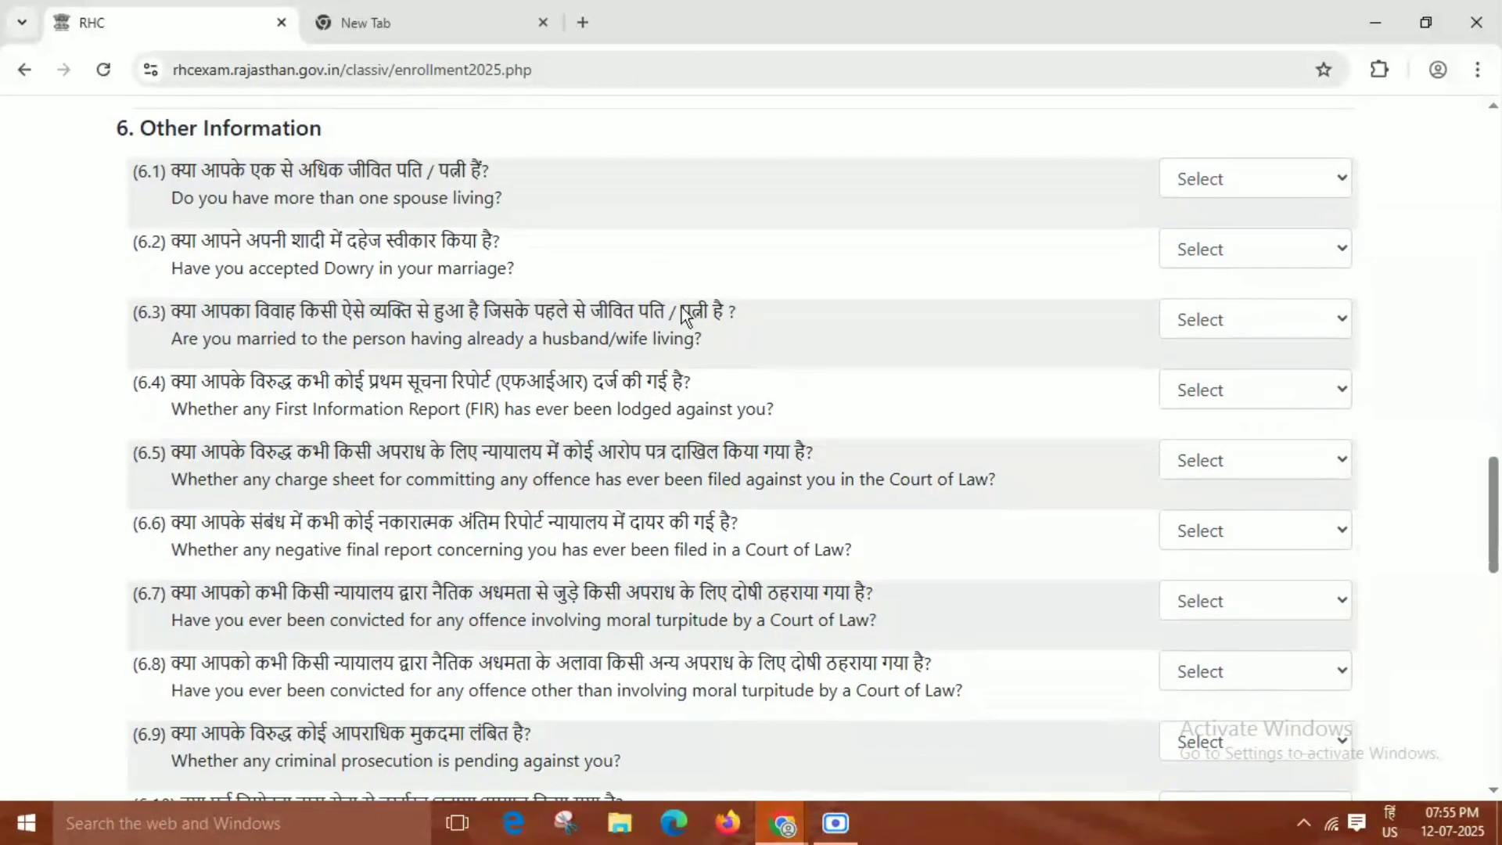
left_click_drag(134, 128, 335, 136)
left_click_drag(201, 169, 499, 177)
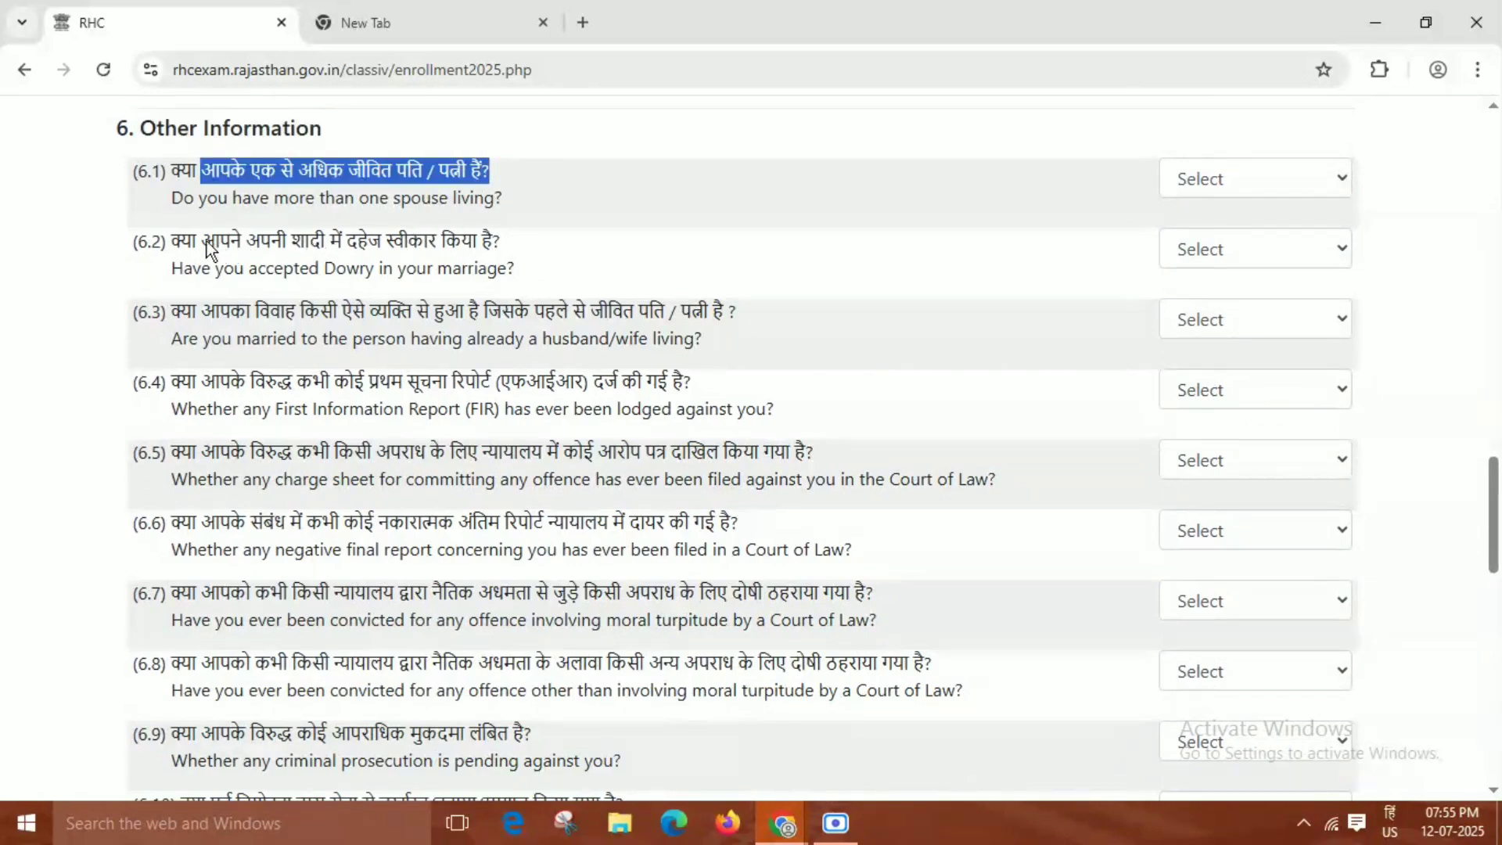
left_click_drag(203, 241, 505, 244)
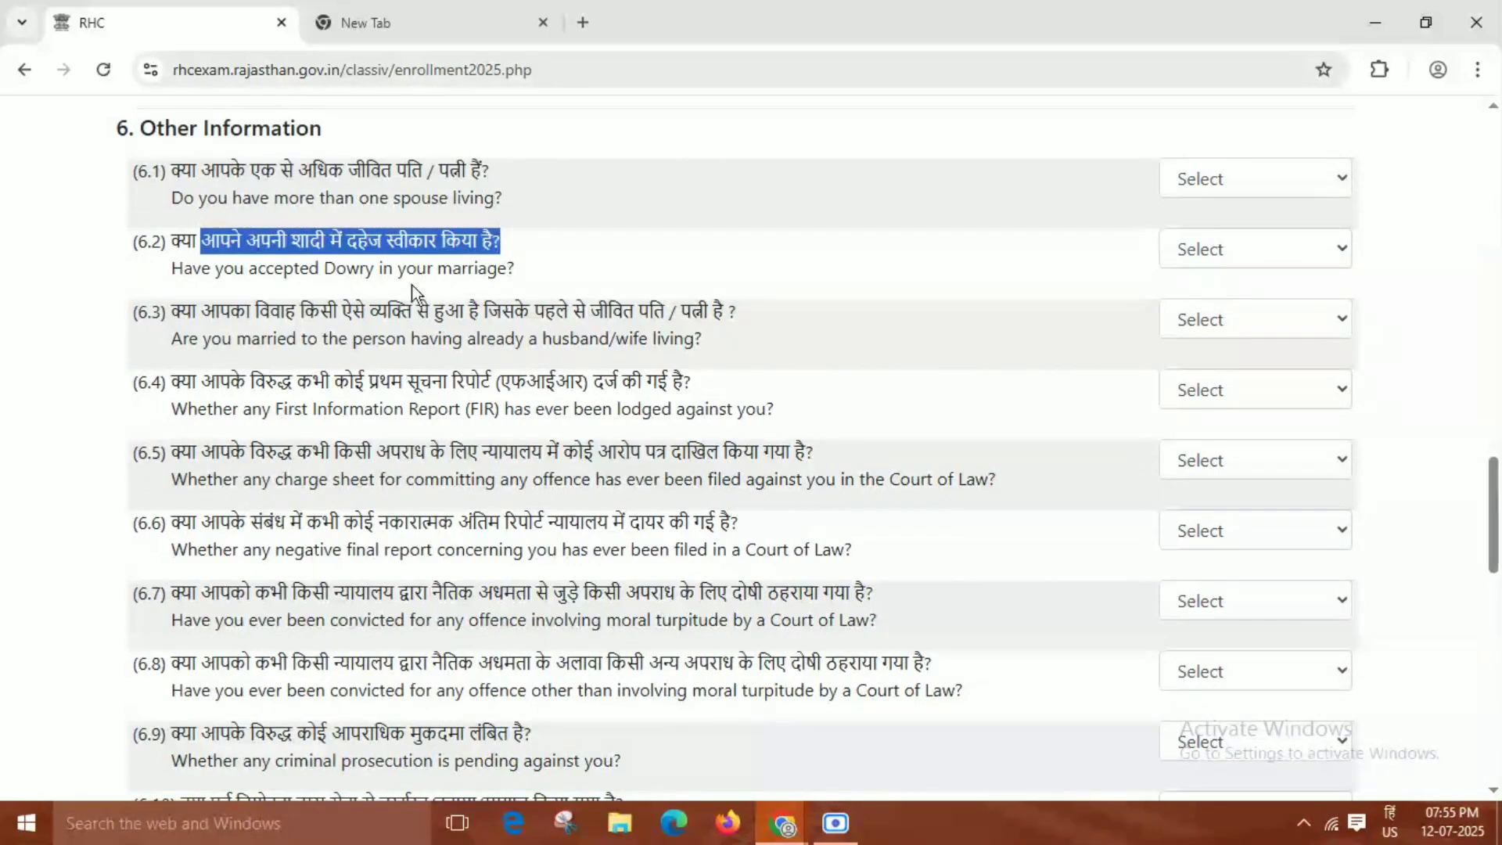
left_click_drag(176, 311, 640, 310)
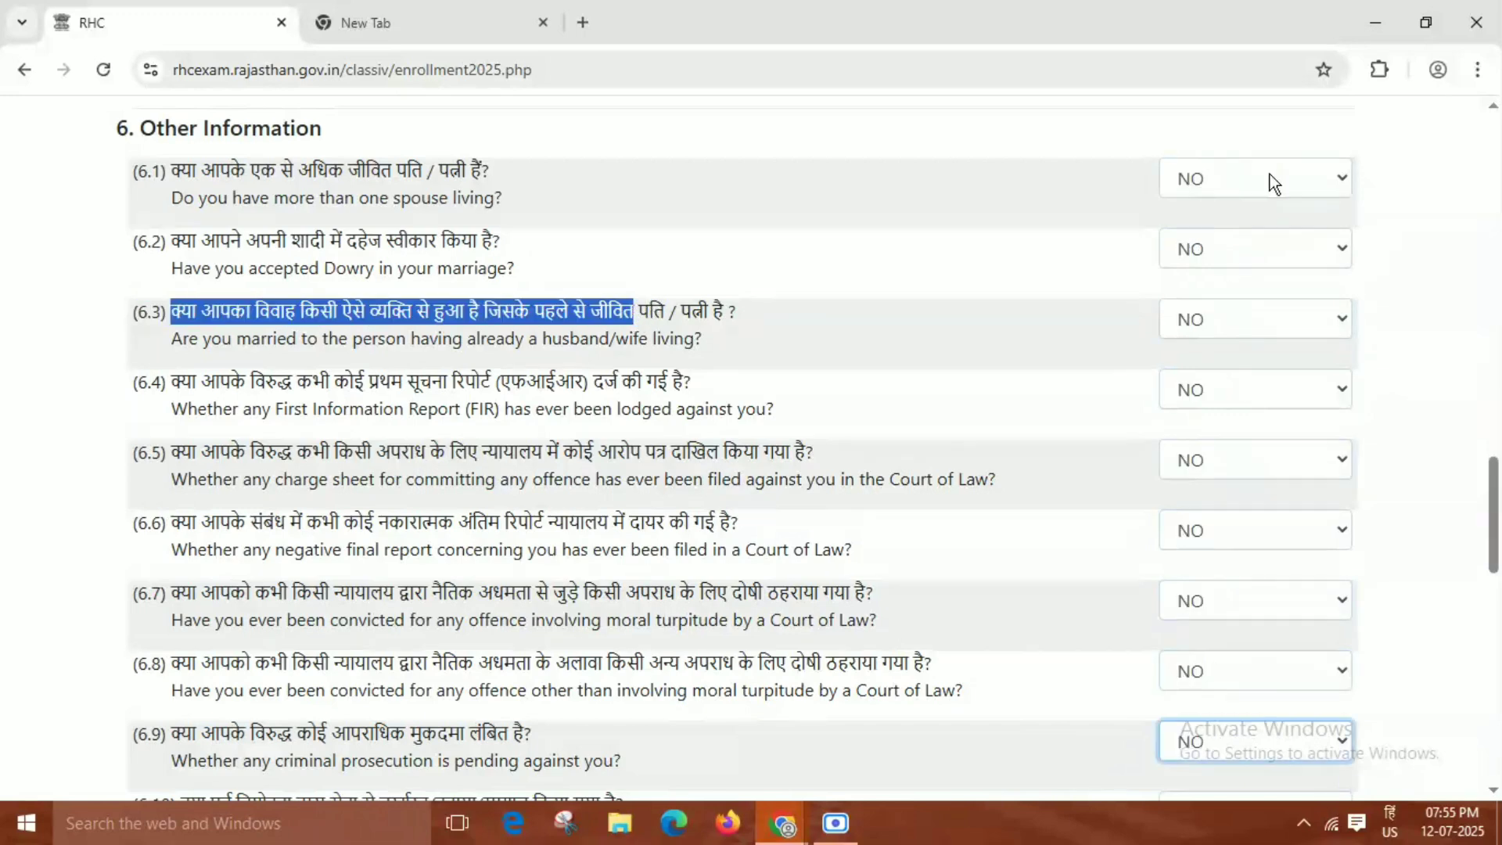
key("Tab")
key("n")
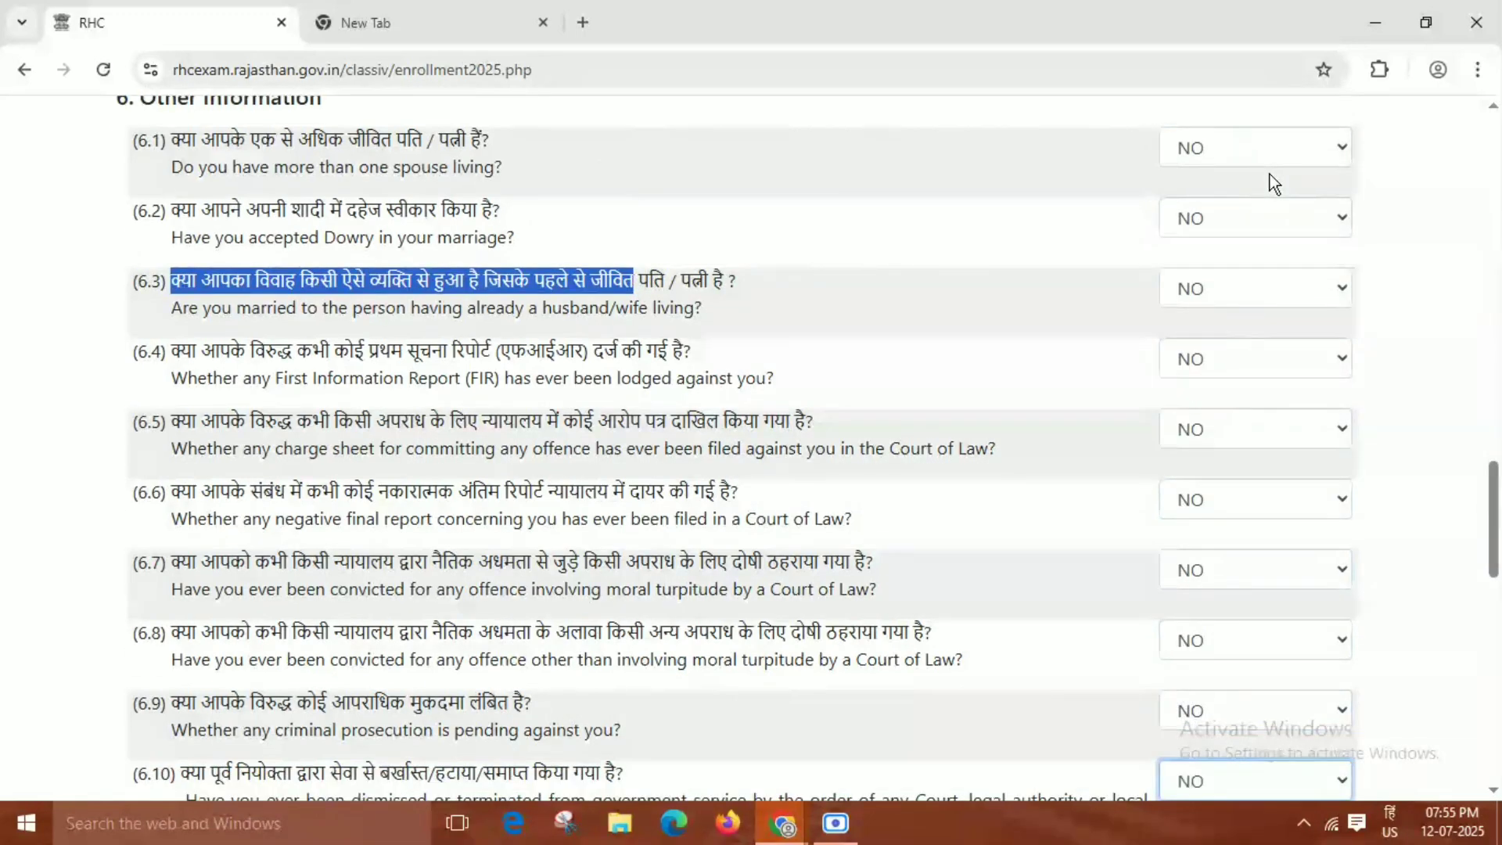
key("Tab")
scroll(161, 607, "down", 5)
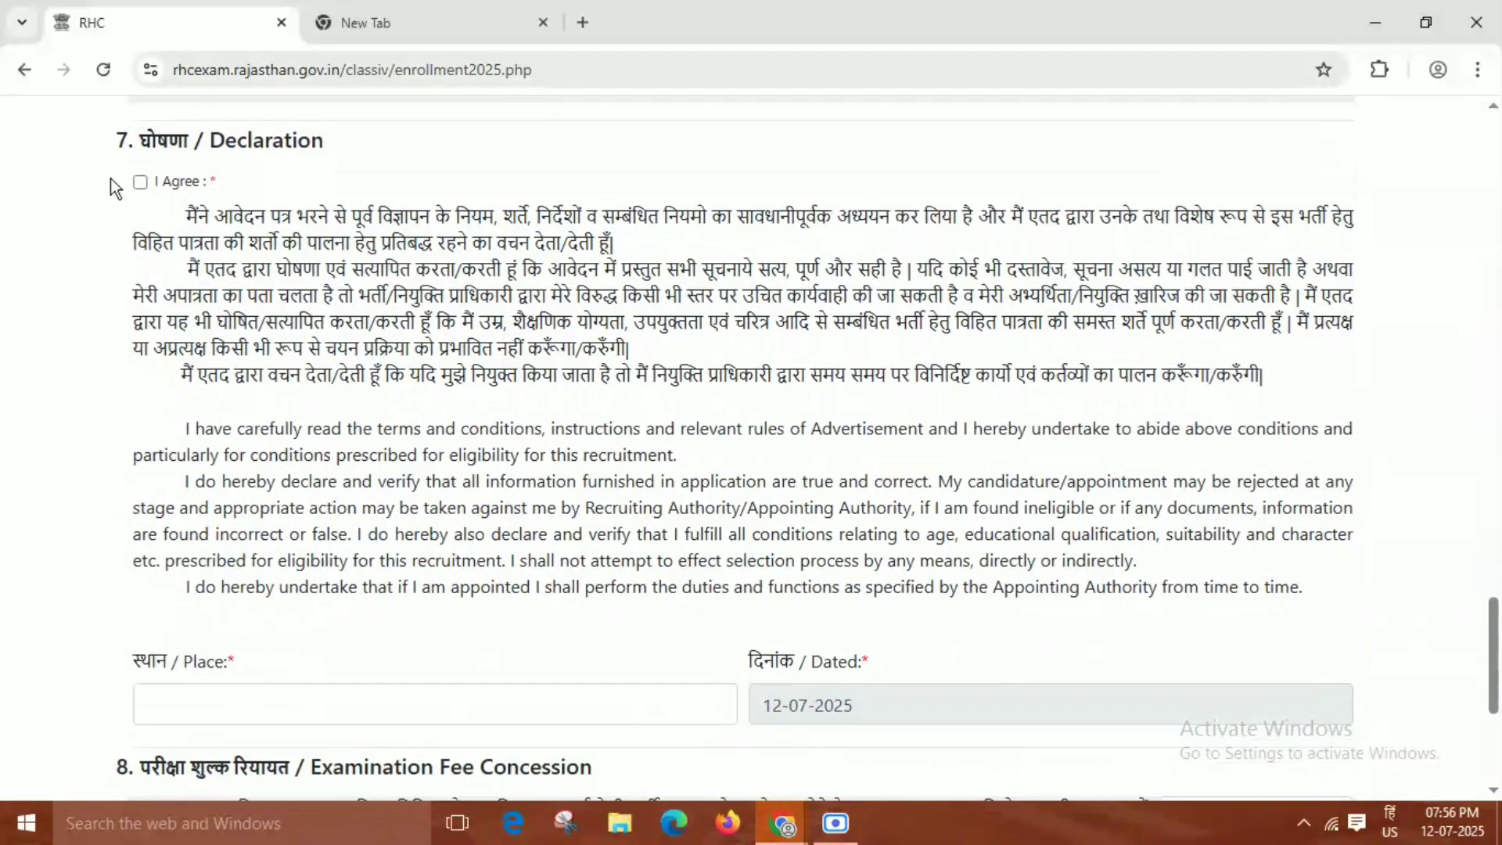
Agree to the declaration and enter AJMER as the place
left_click_drag(170, 139, 336, 157)
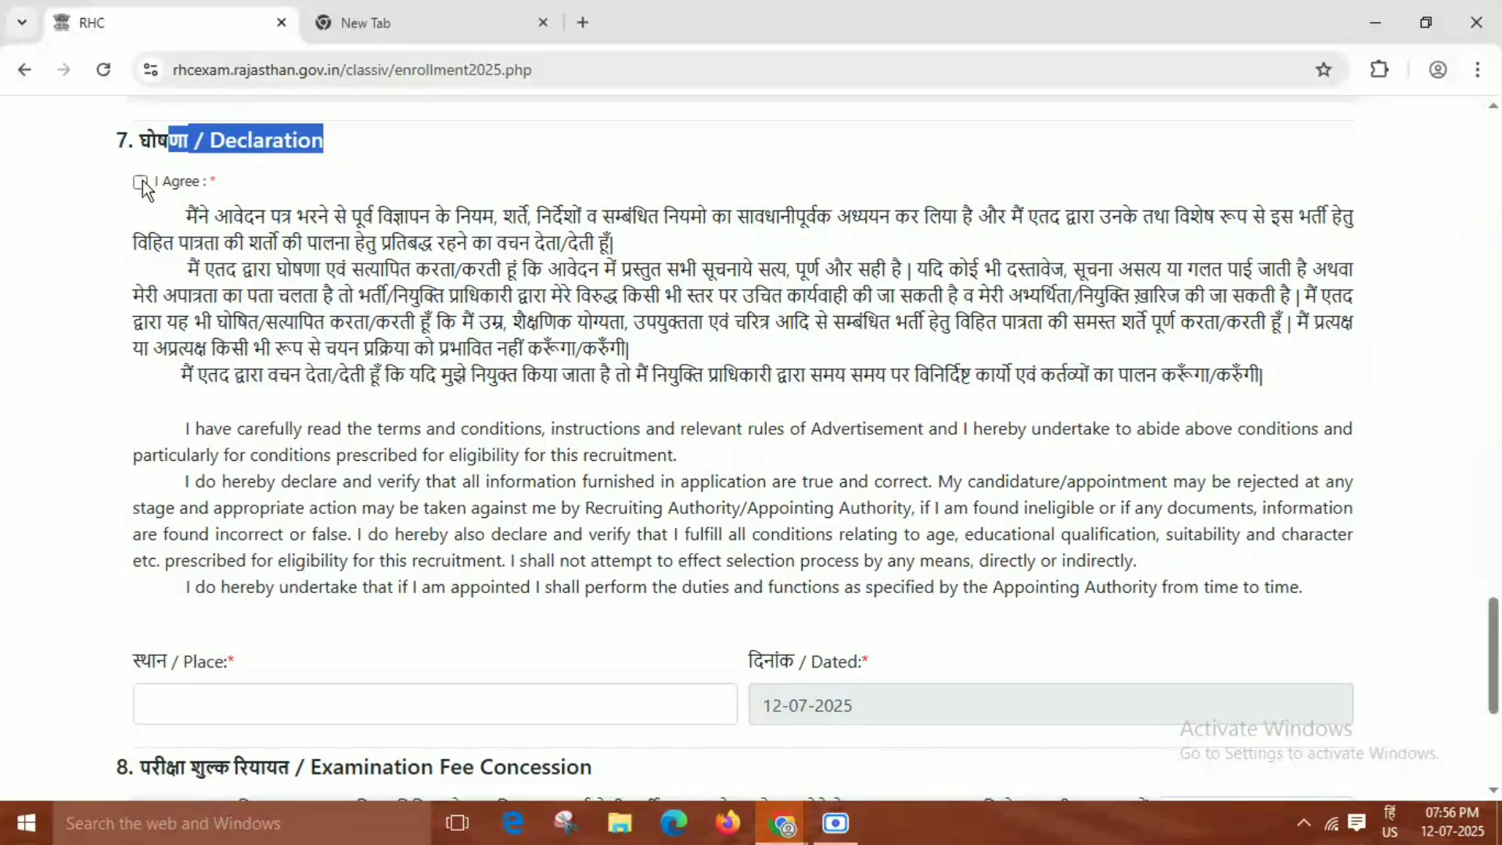
left_click(141, 182)
triple_click(181, 660)
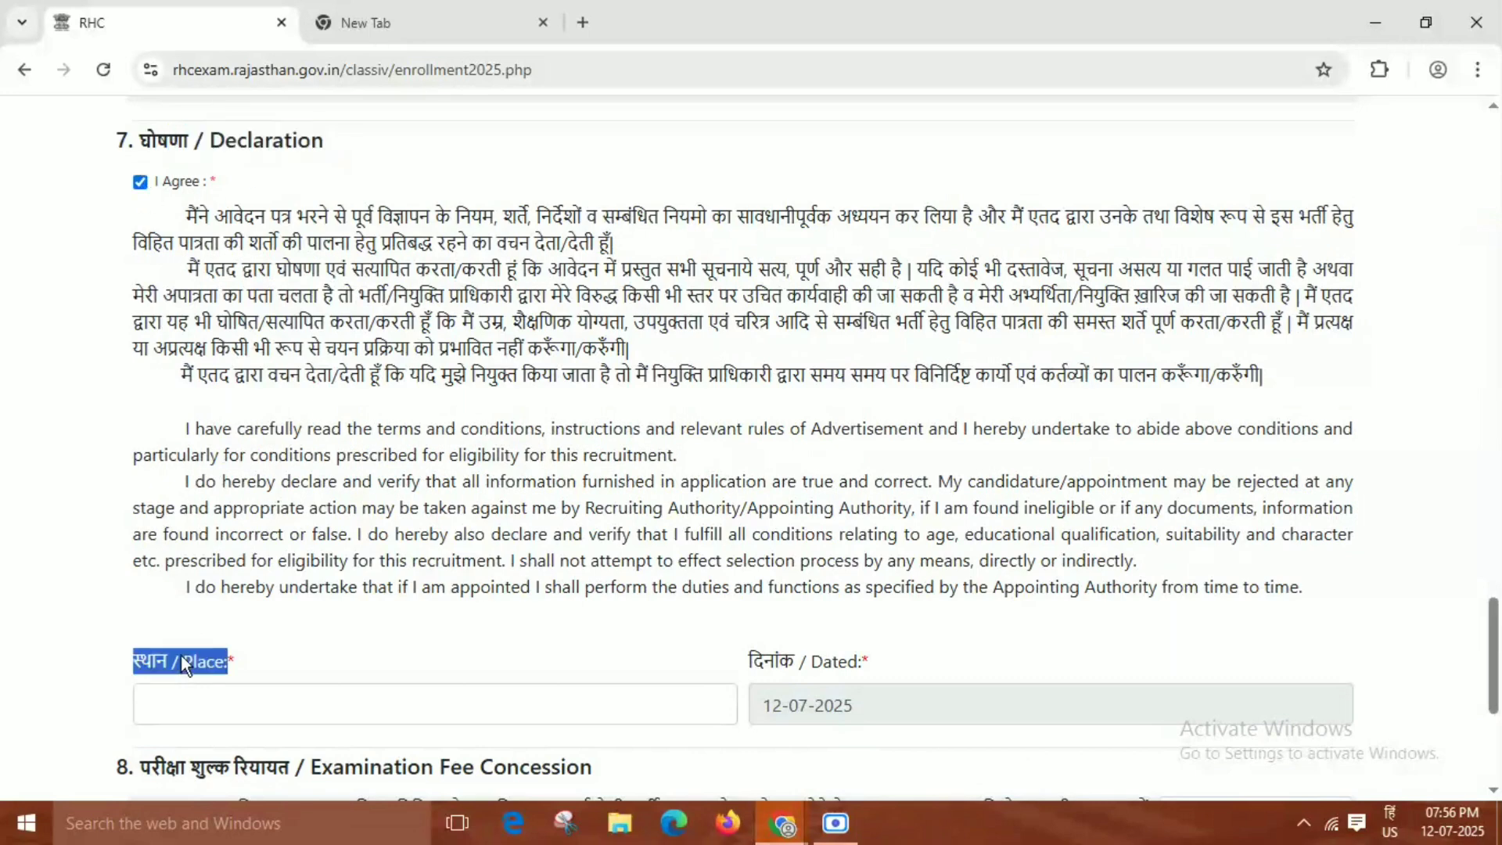
left_click(199, 725)
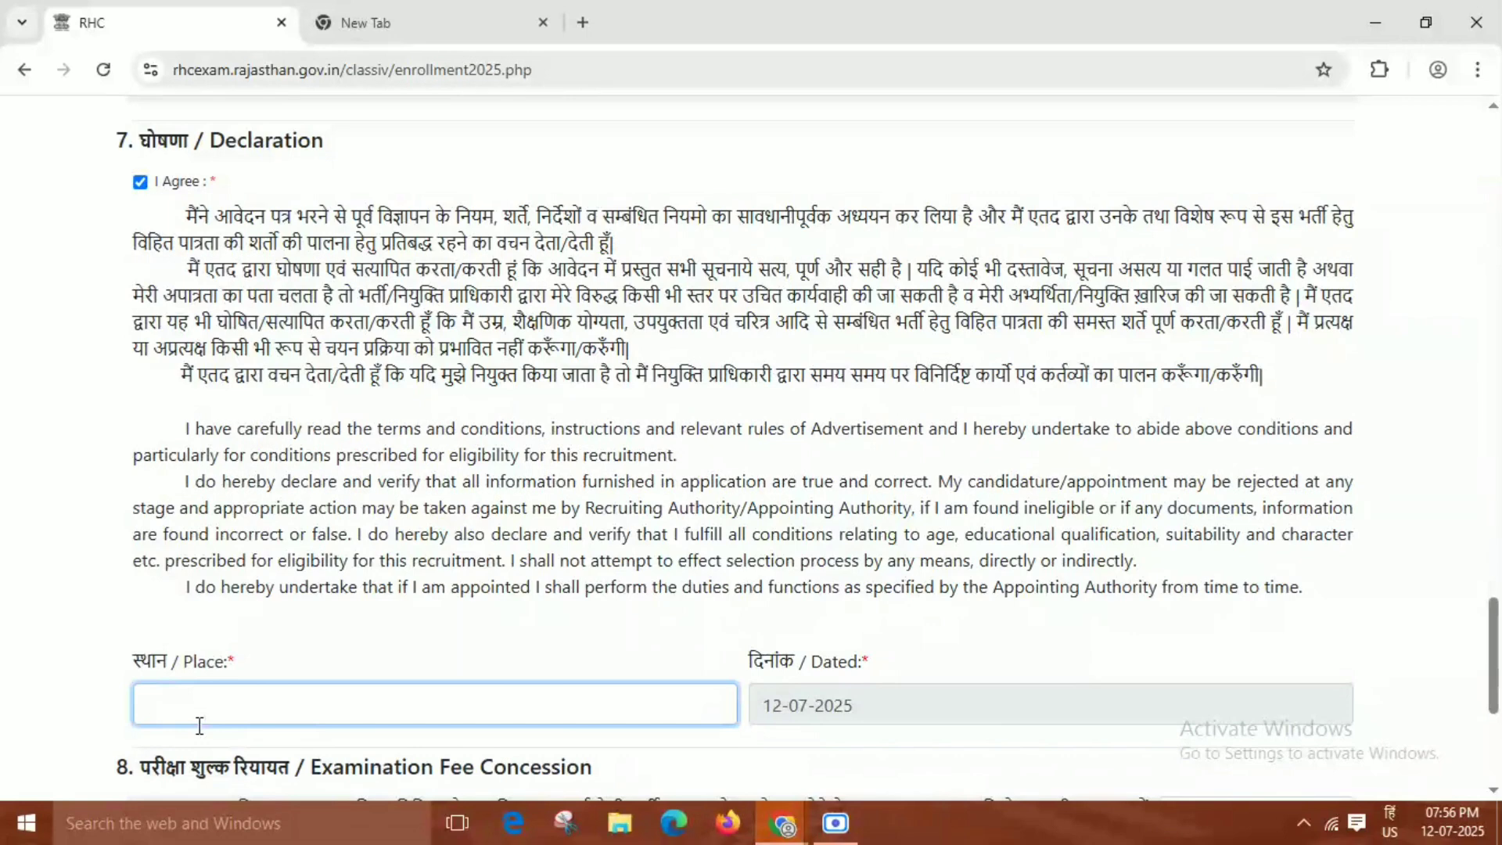
type("AJMER")
scroll(197, 734, "down", 5)
left_click_drag(221, 405, 922, 405)
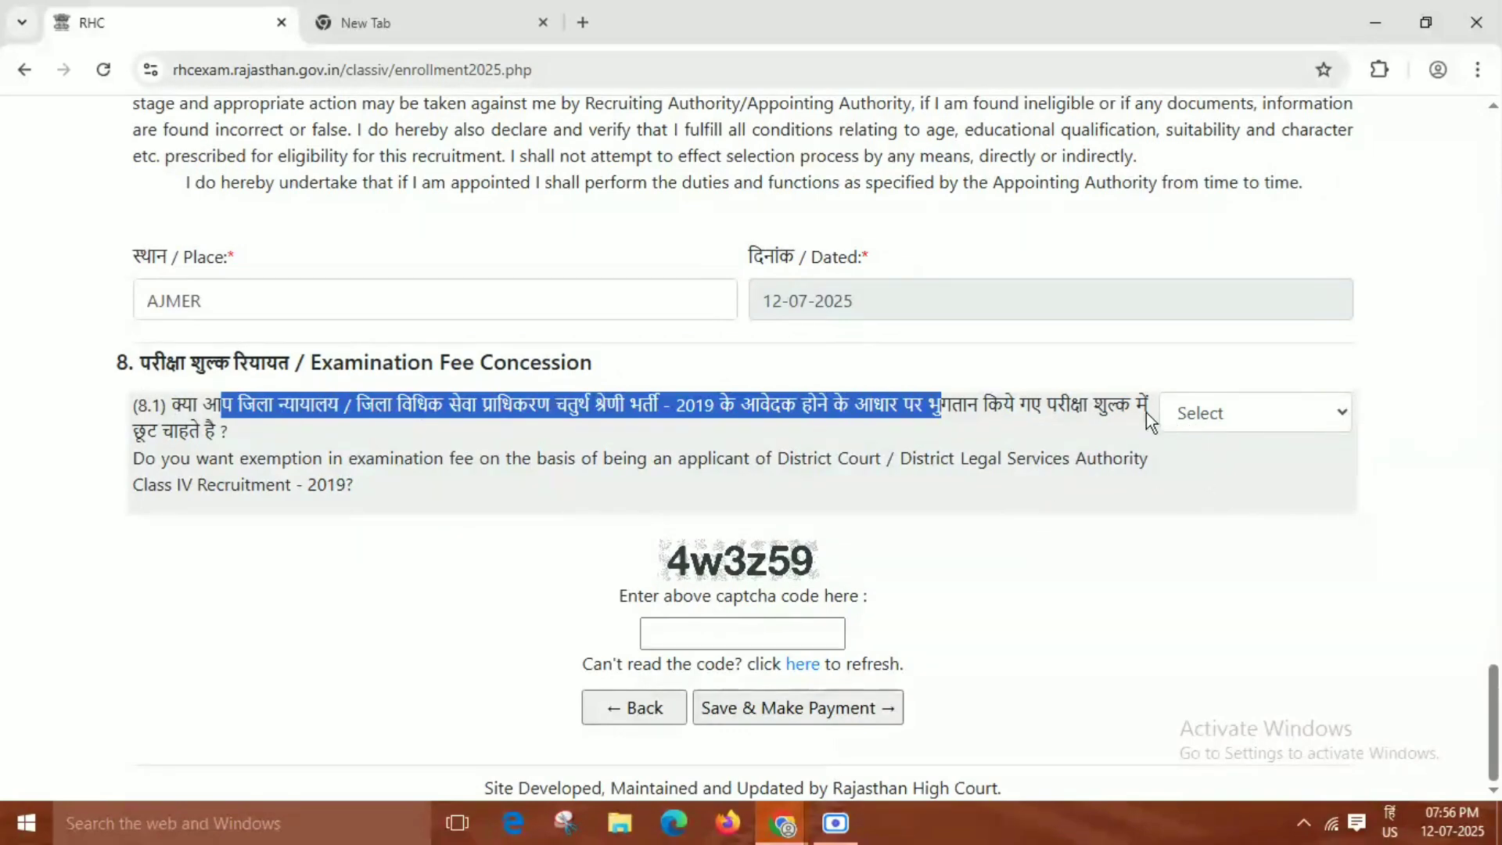
Answer NO to the 8.1 fee concession question, reverting an earlier YES with fee 150
left_click(1176, 415)
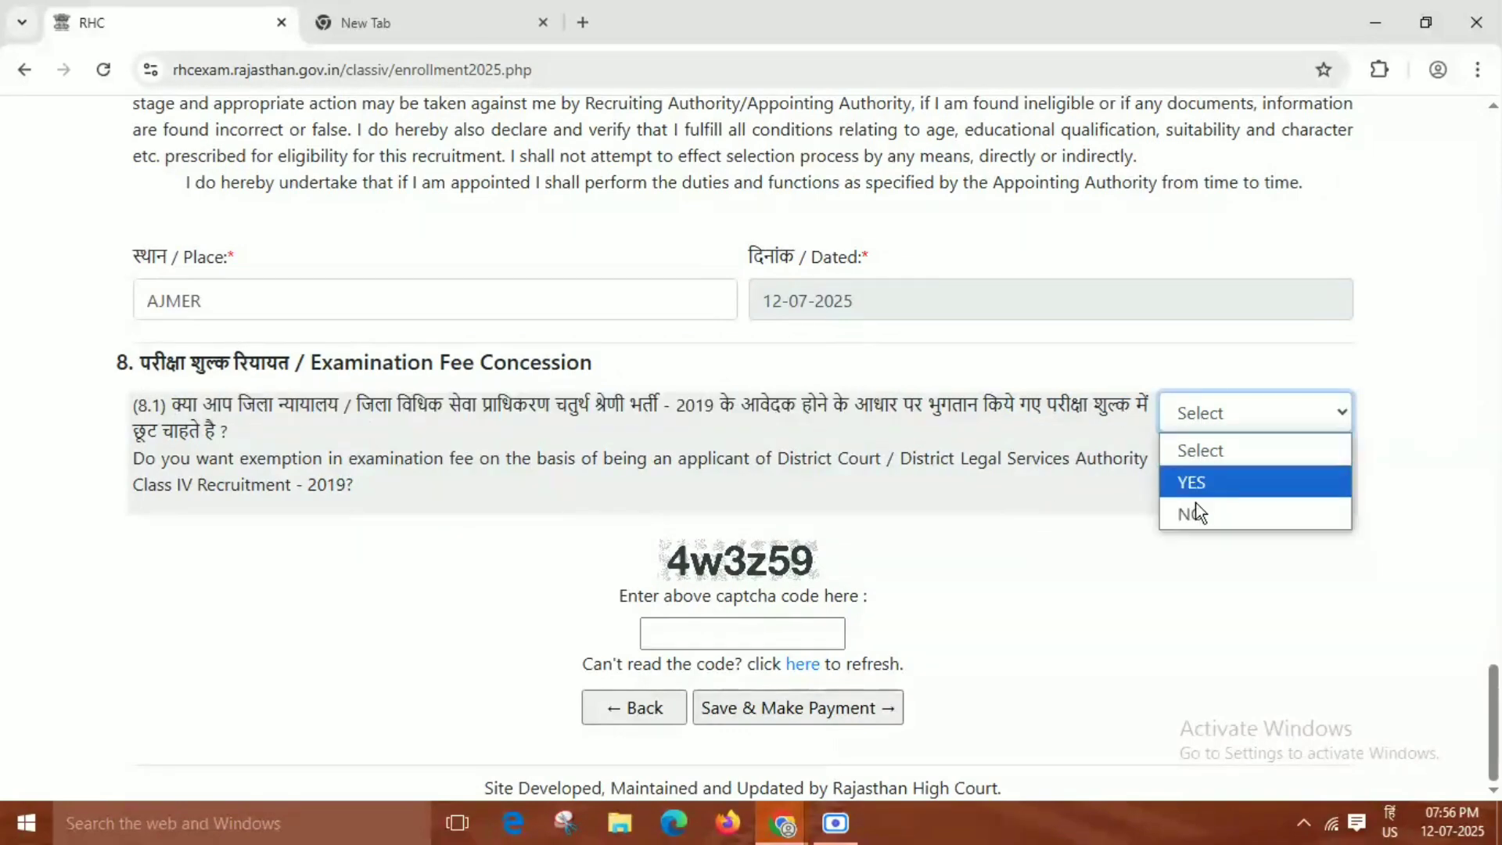
left_click(1200, 490)
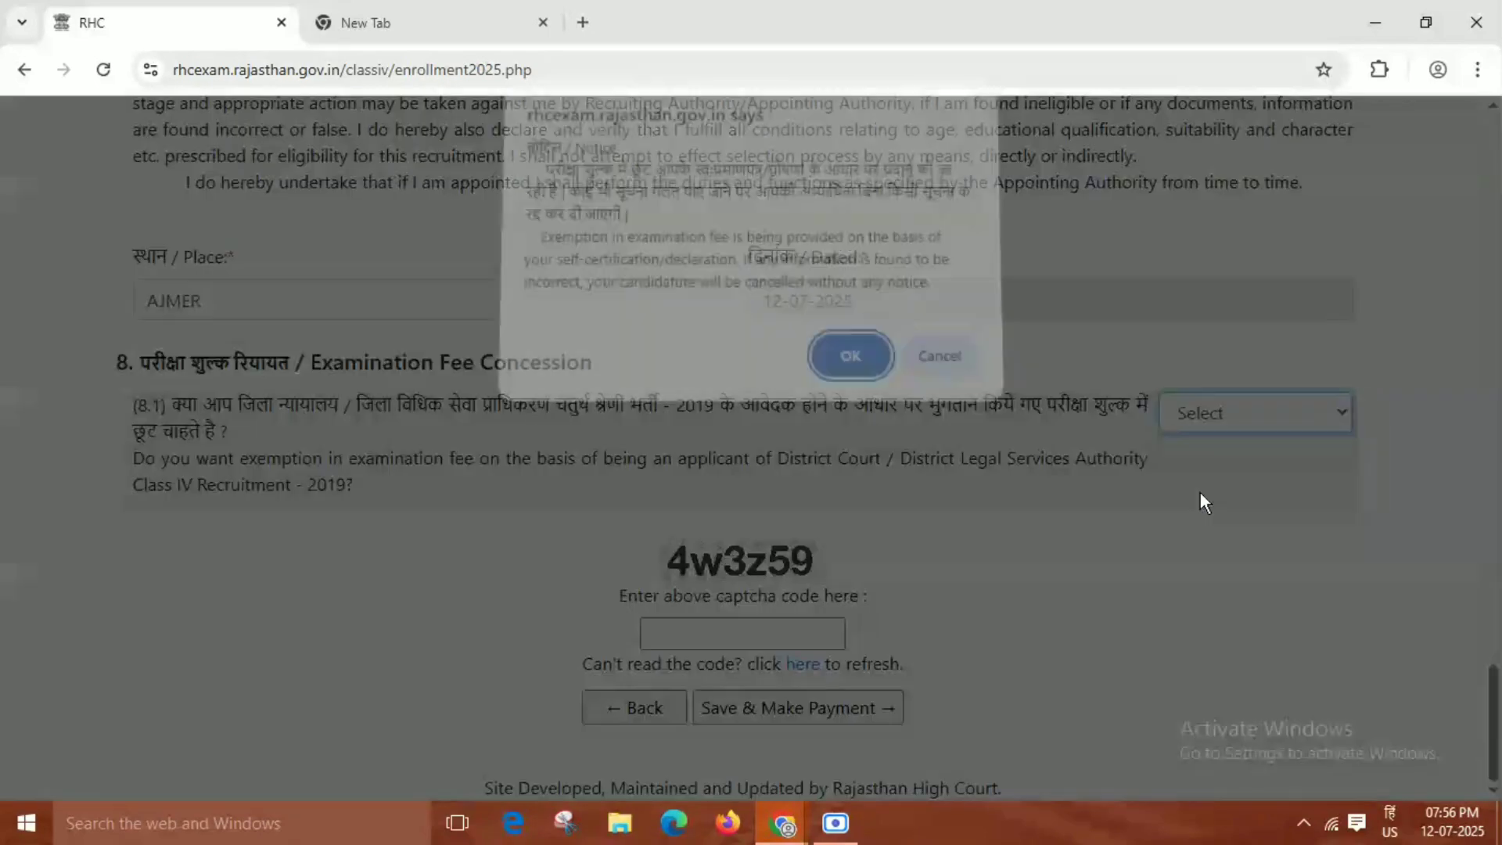
left_click(840, 364)
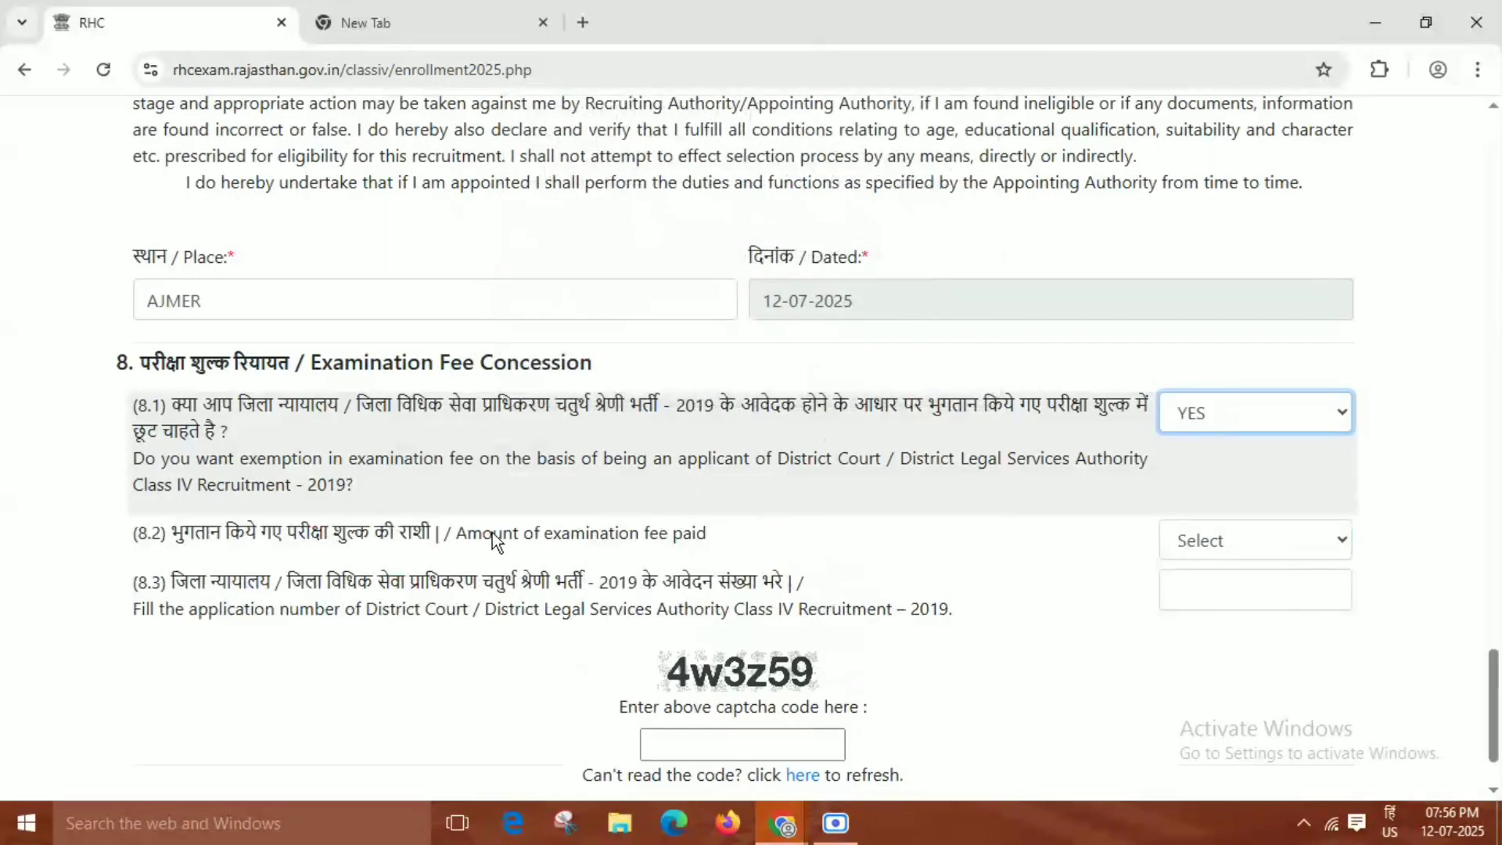
triple_click(518, 533)
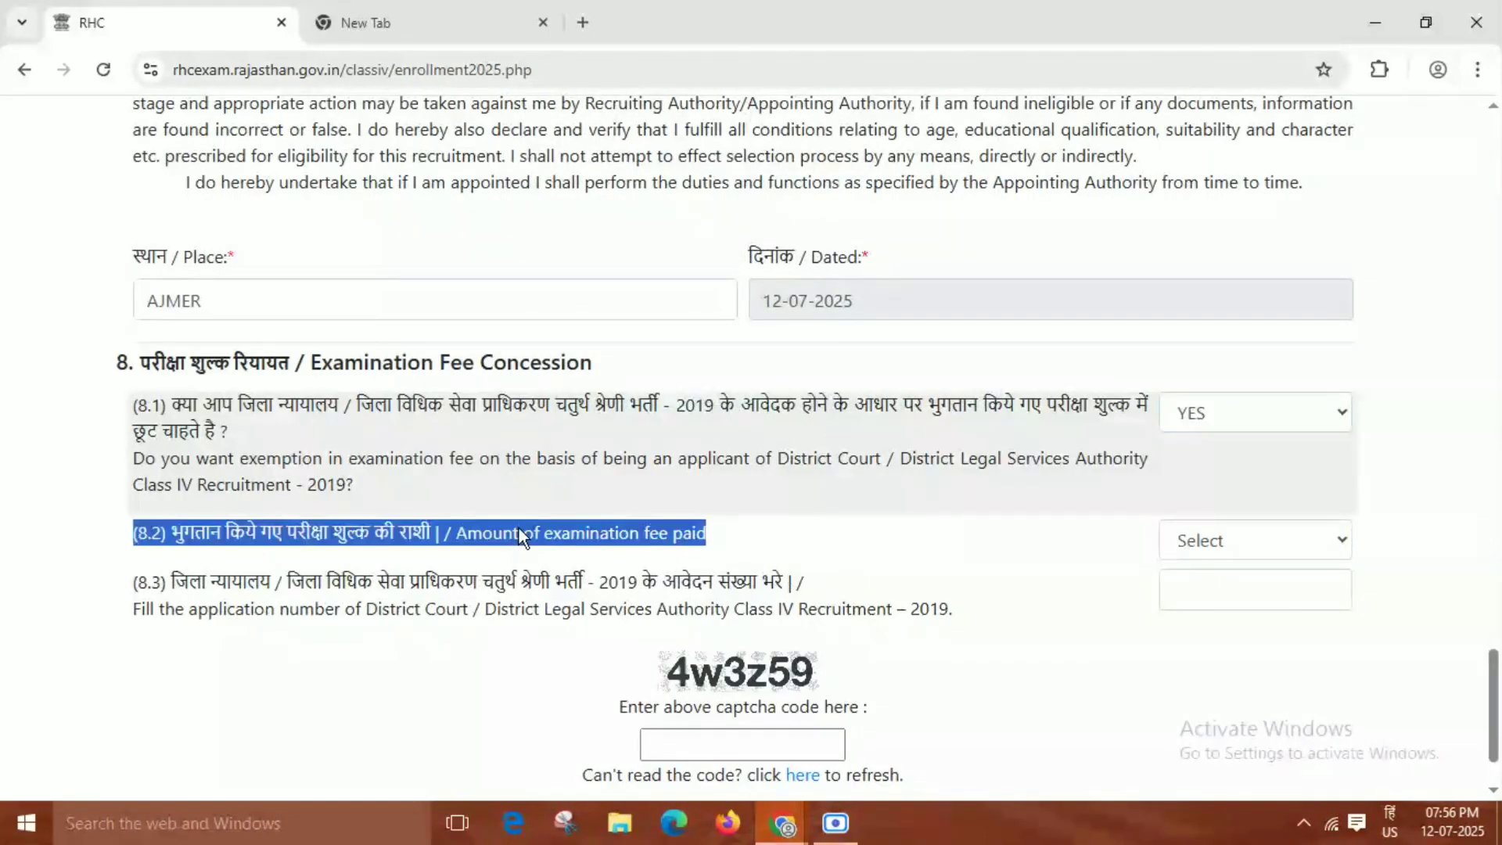
left_click(1200, 546)
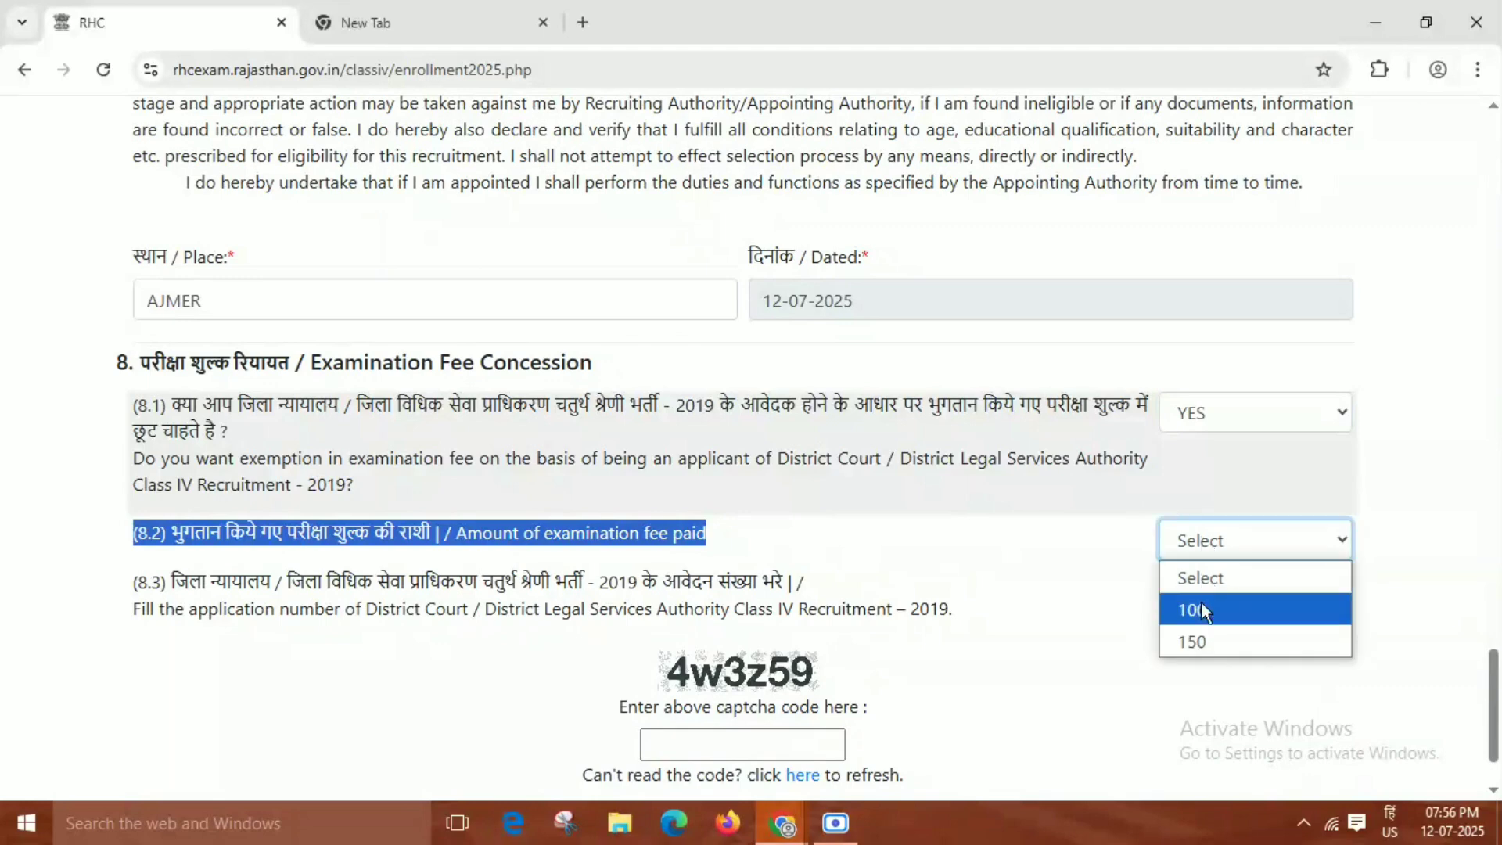
left_click(1200, 637)
left_click_drag(524, 588, 778, 585)
left_click(1173, 588)
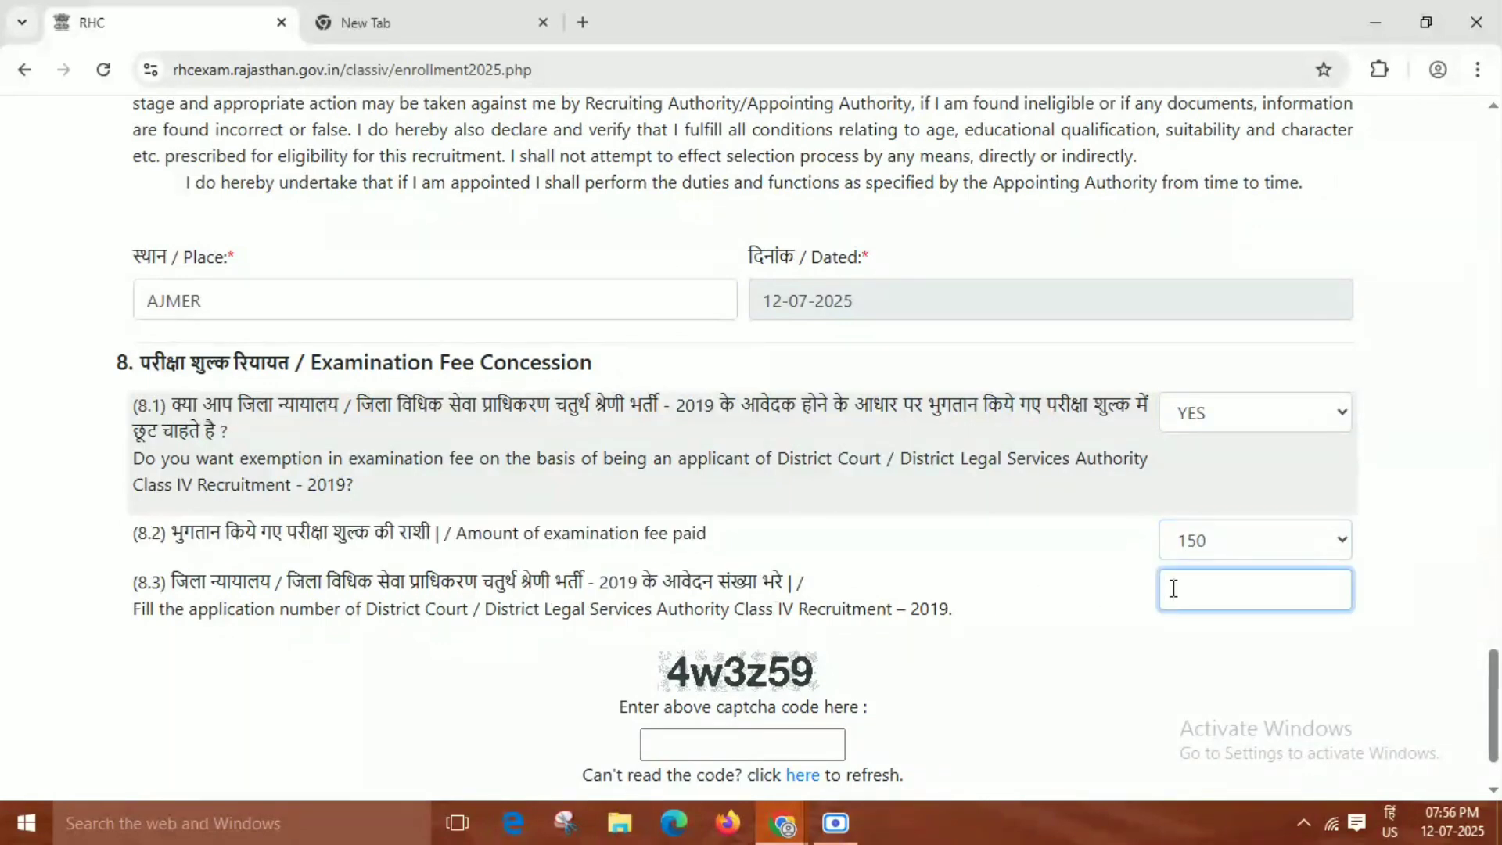
left_click(1199, 413)
left_click(1194, 513)
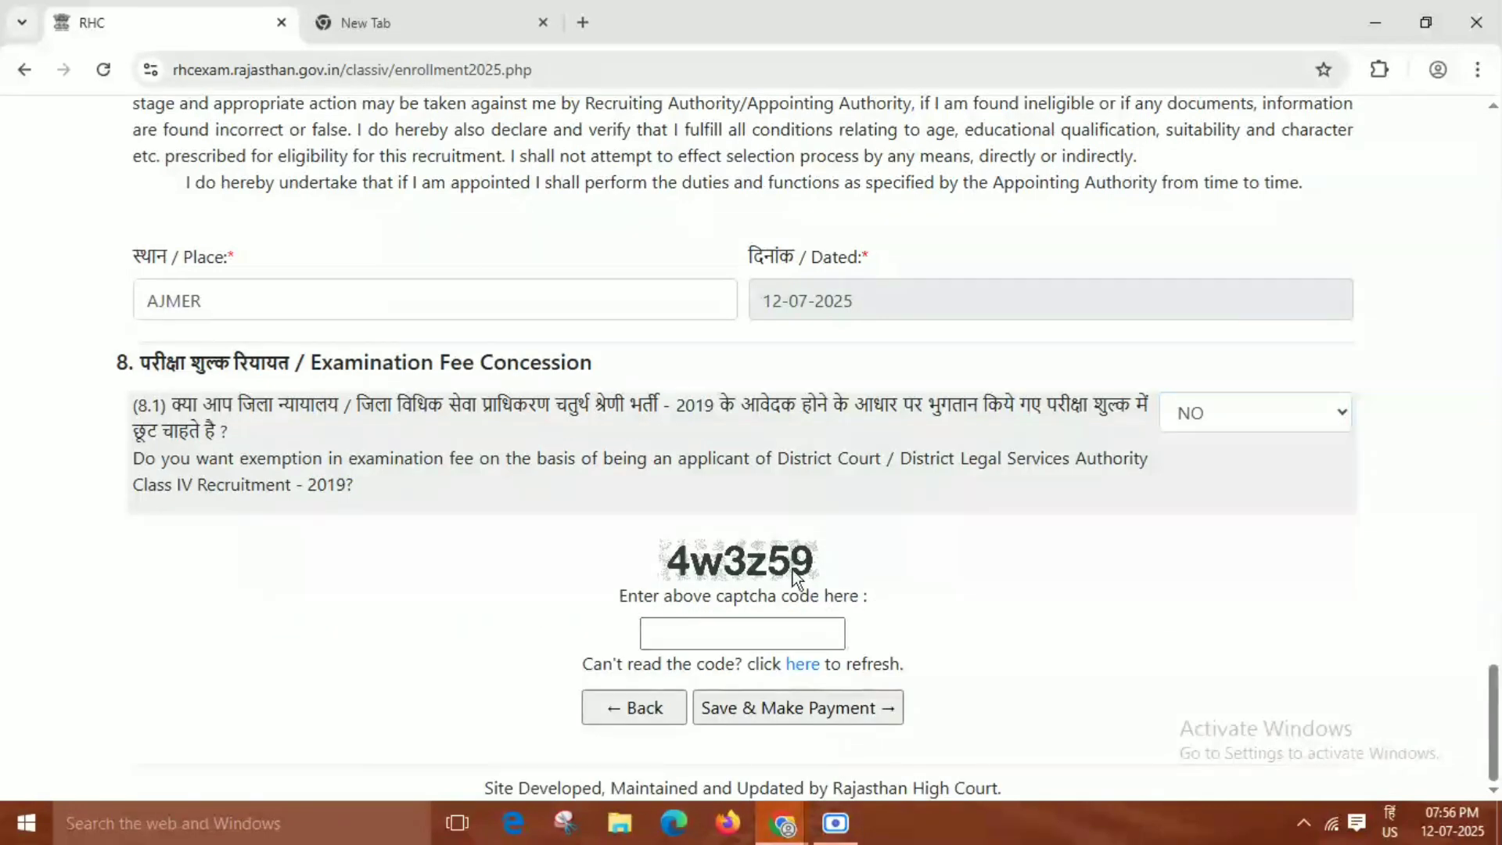
Enter the displayed captcha code below the completed application form
scroll(792, 572, "up", 5)
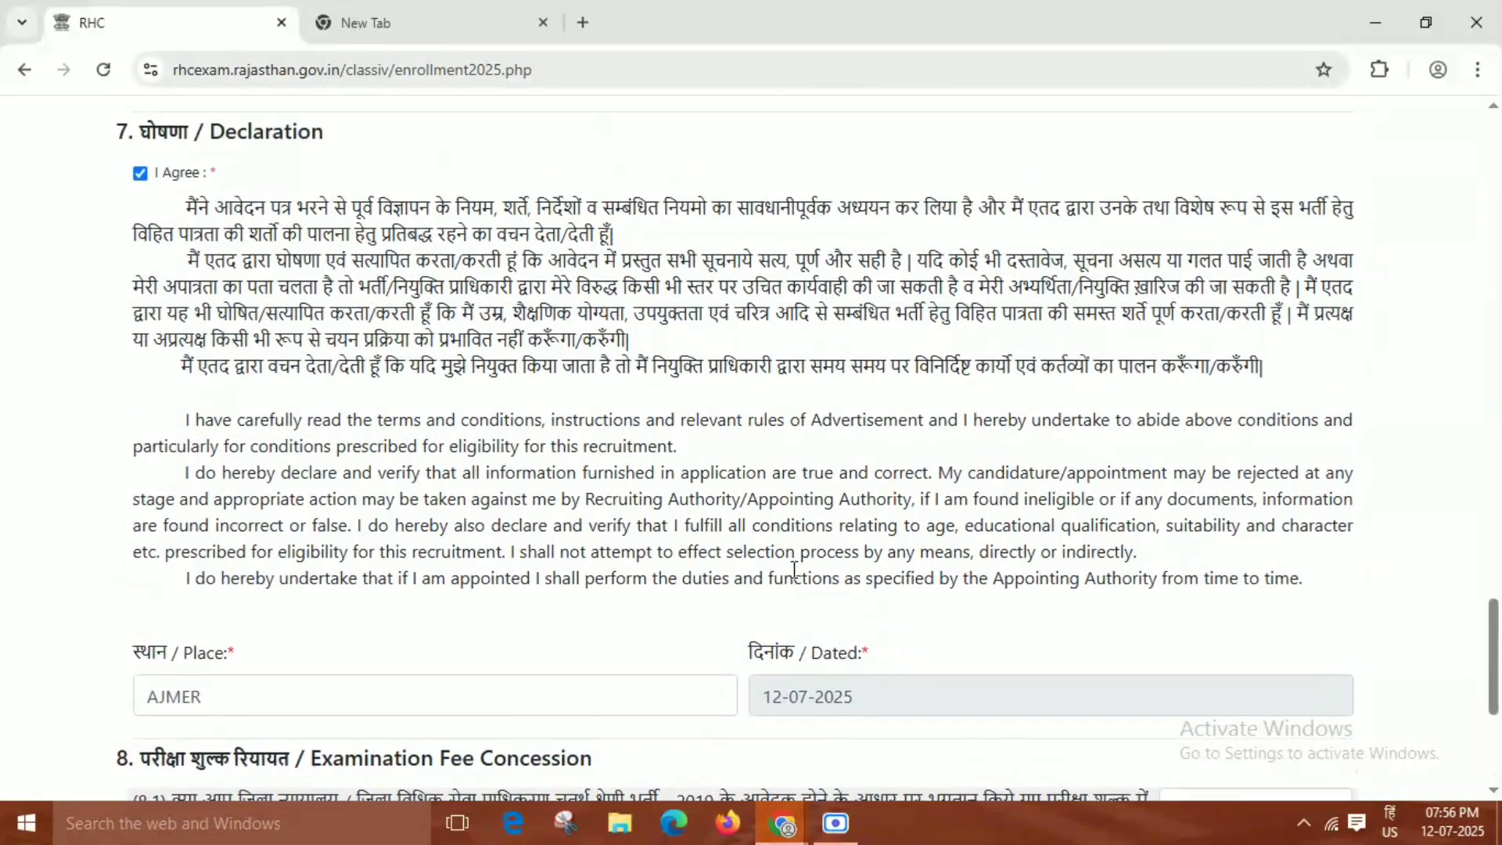
scroll(794, 570, "up", 5)
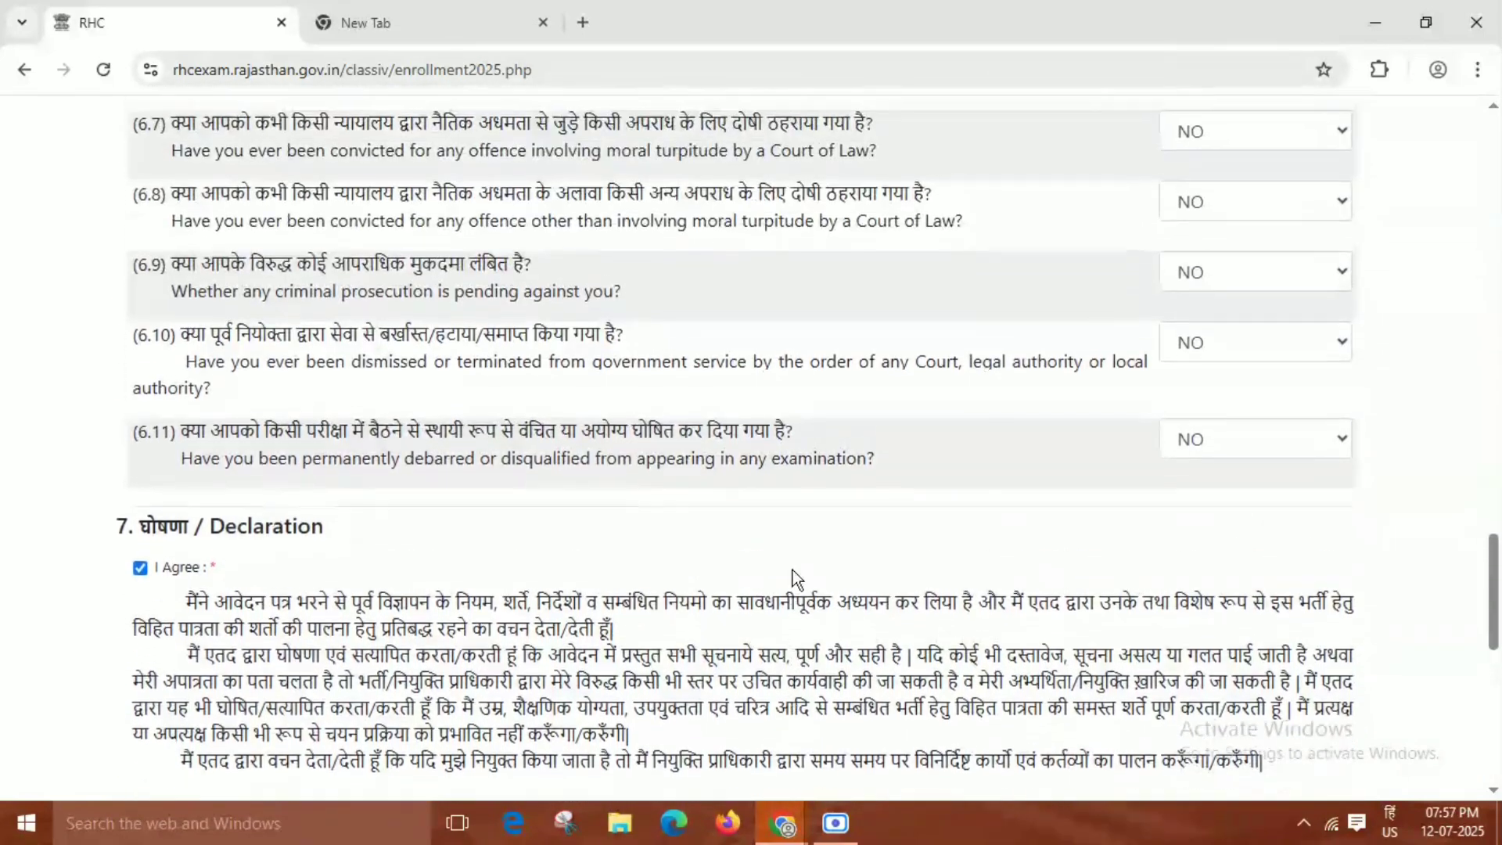
scroll(792, 569, "up", 3)
scroll(792, 570, "down", 3)
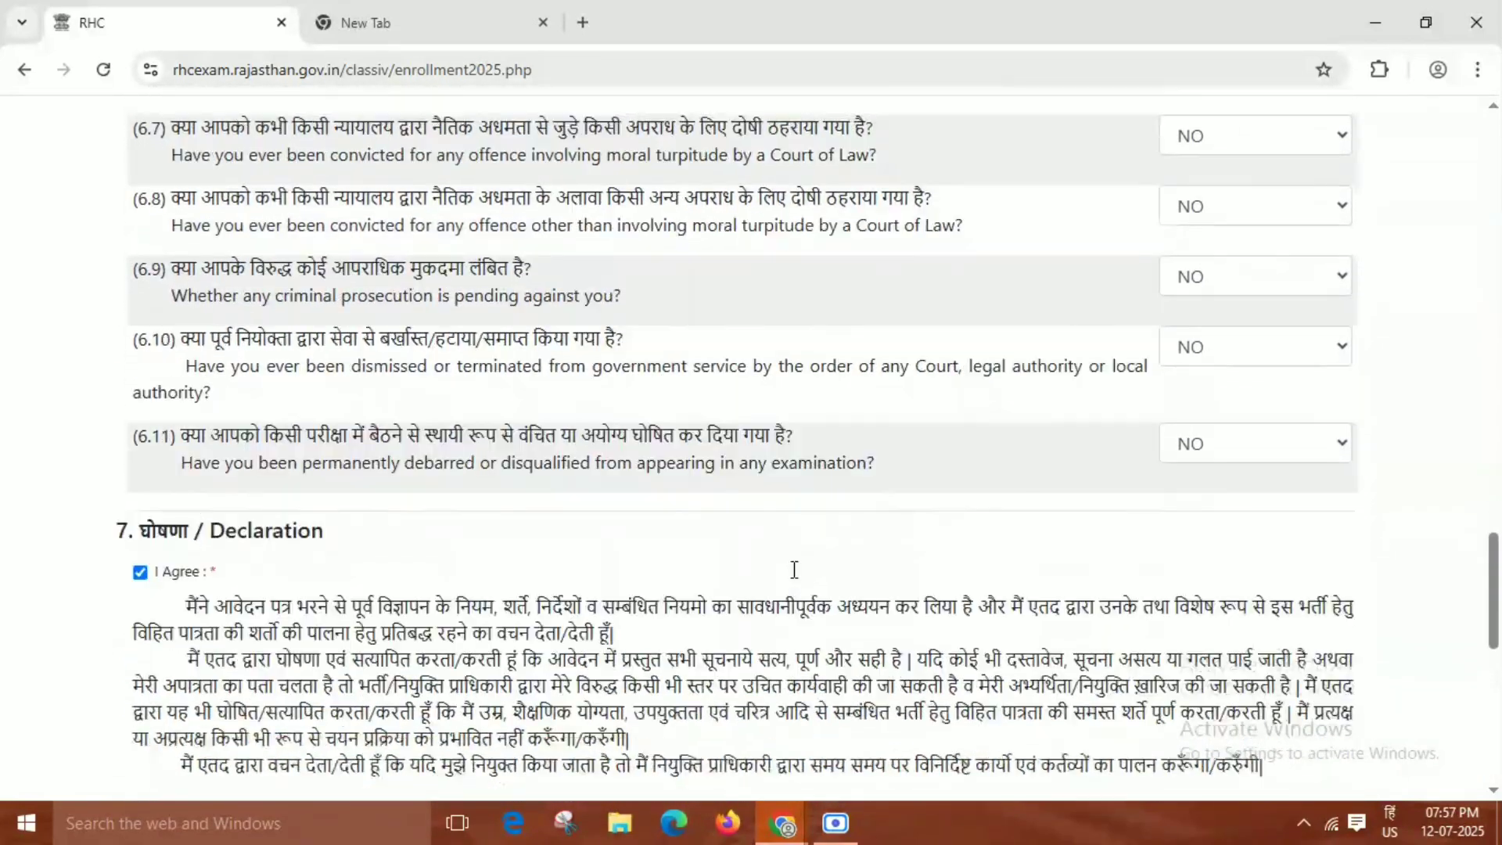
scroll(794, 570, "down", 10)
double_click(793, 587)
left_click_drag(794, 587, 780, 627)
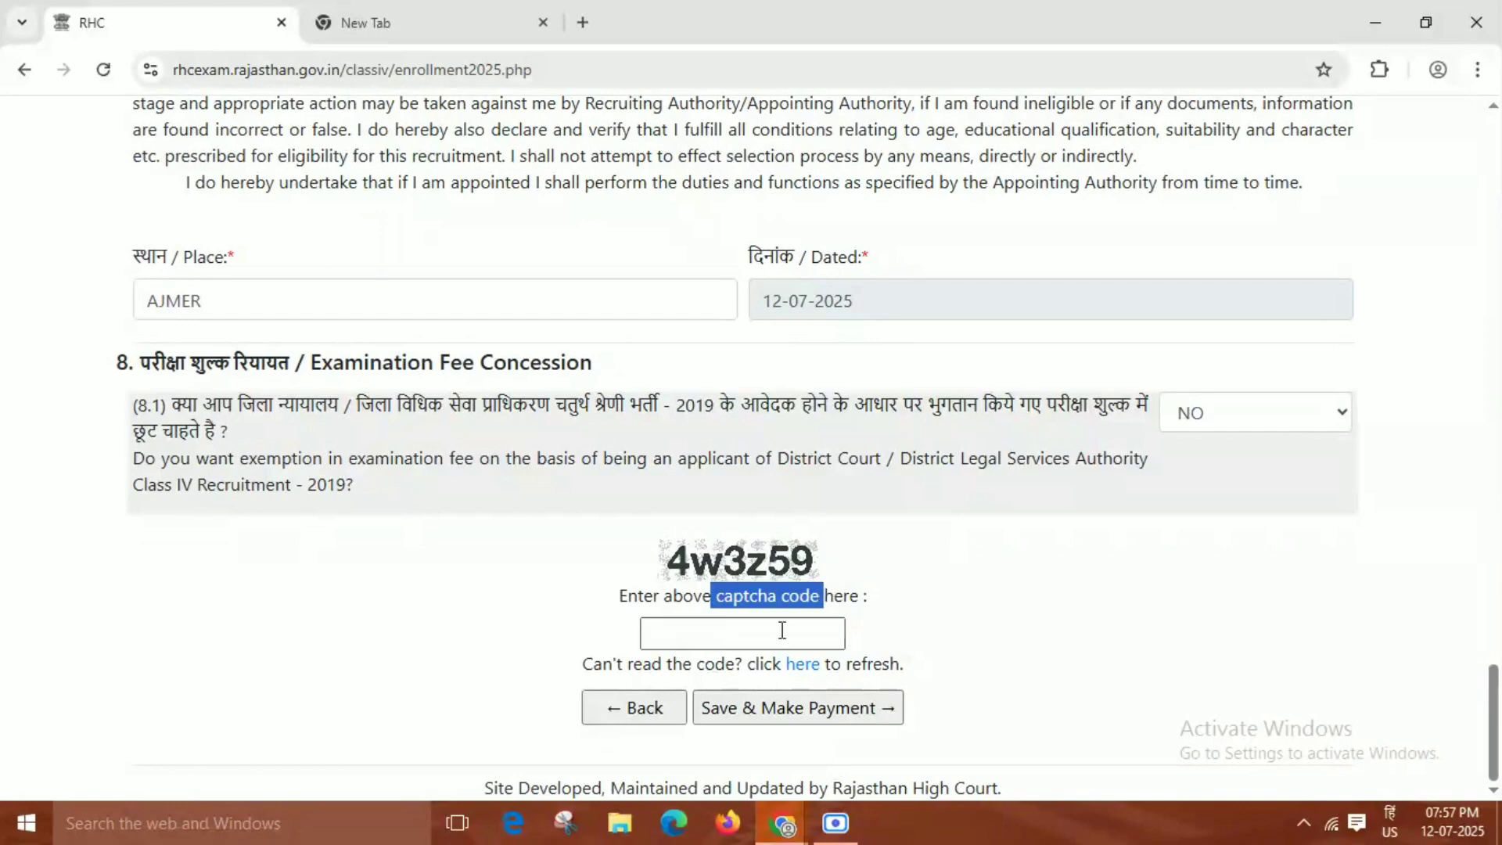
left_click(738, 644)
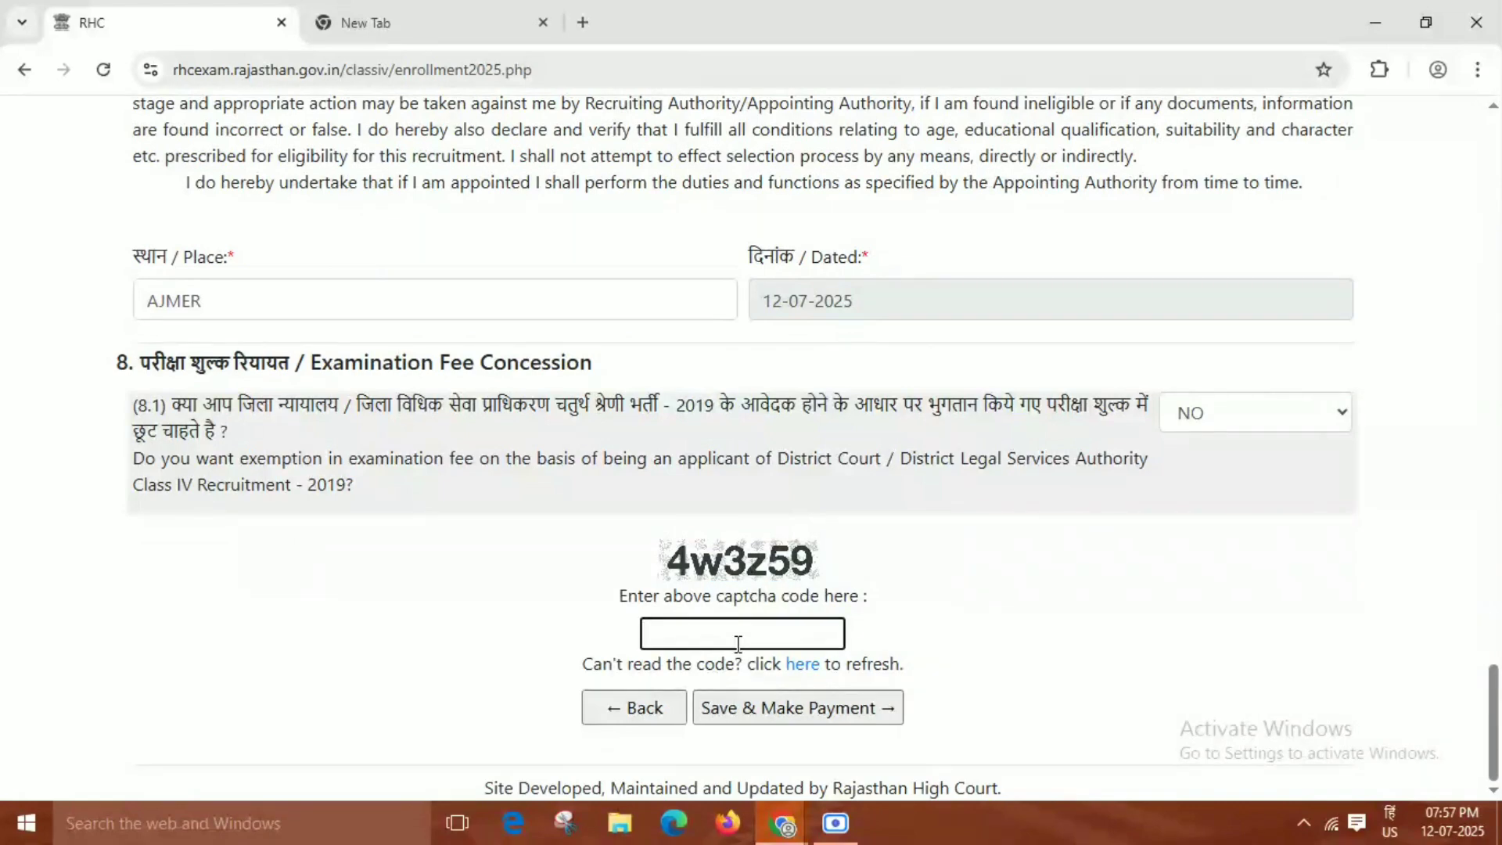
type("4w3z59")
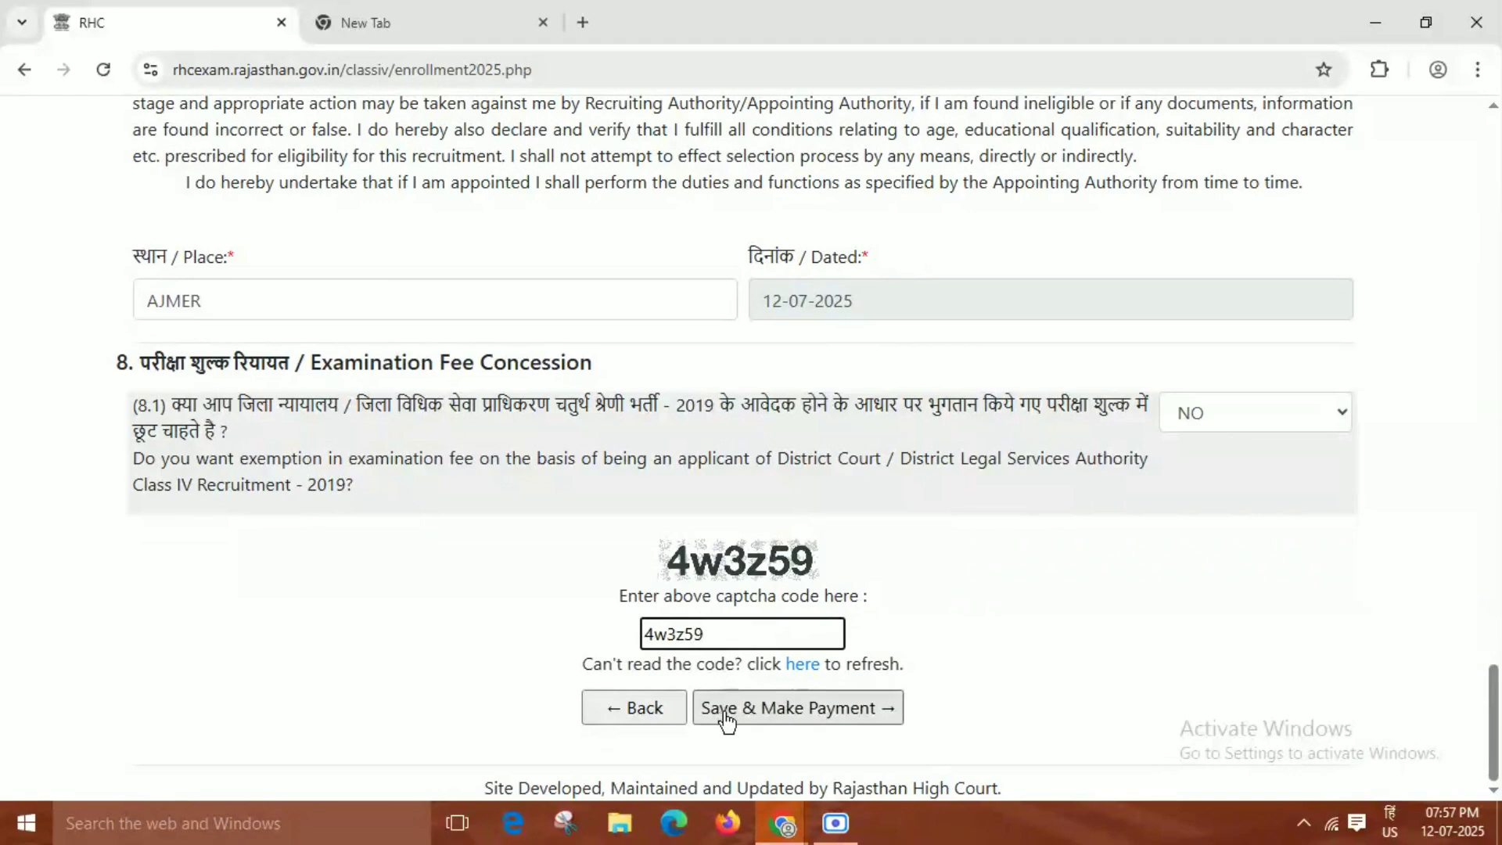
Save the application and confirm the entries are final to proceed to payment
left_click(718, 713)
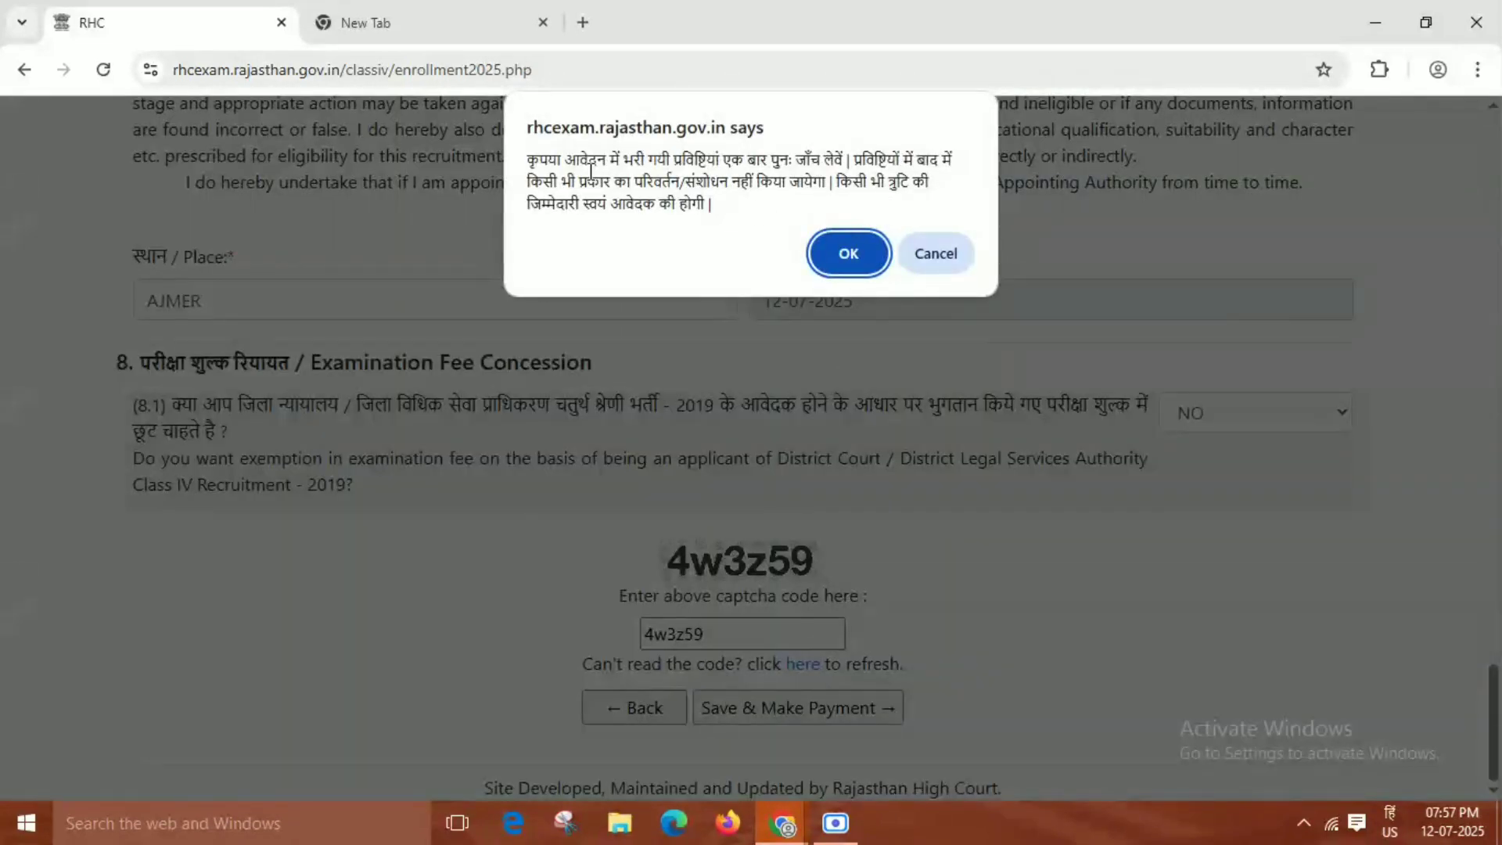
left_click_drag(588, 161, 684, 210)
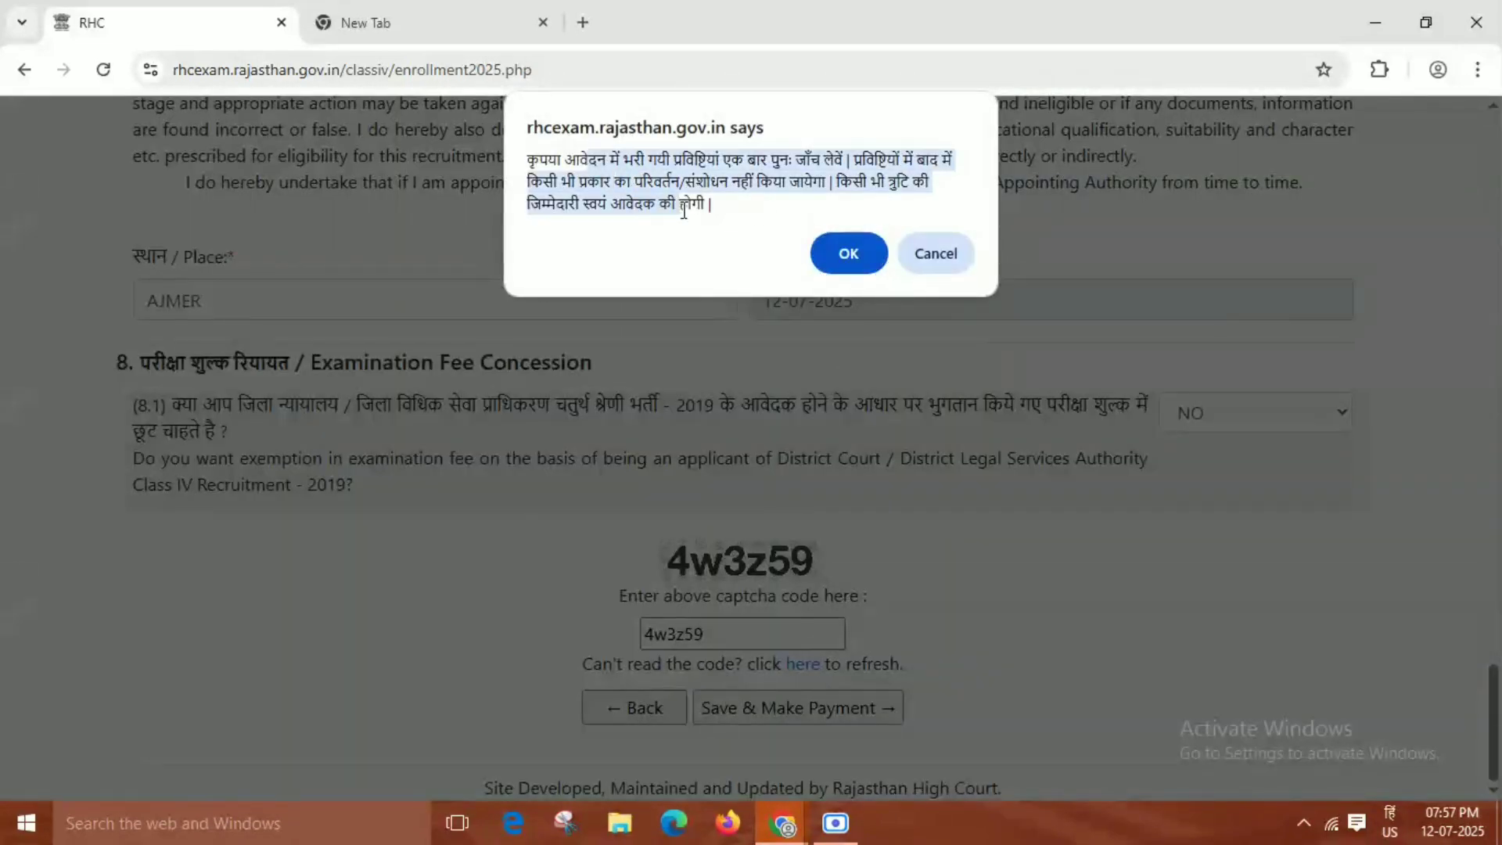
left_click(848, 253)
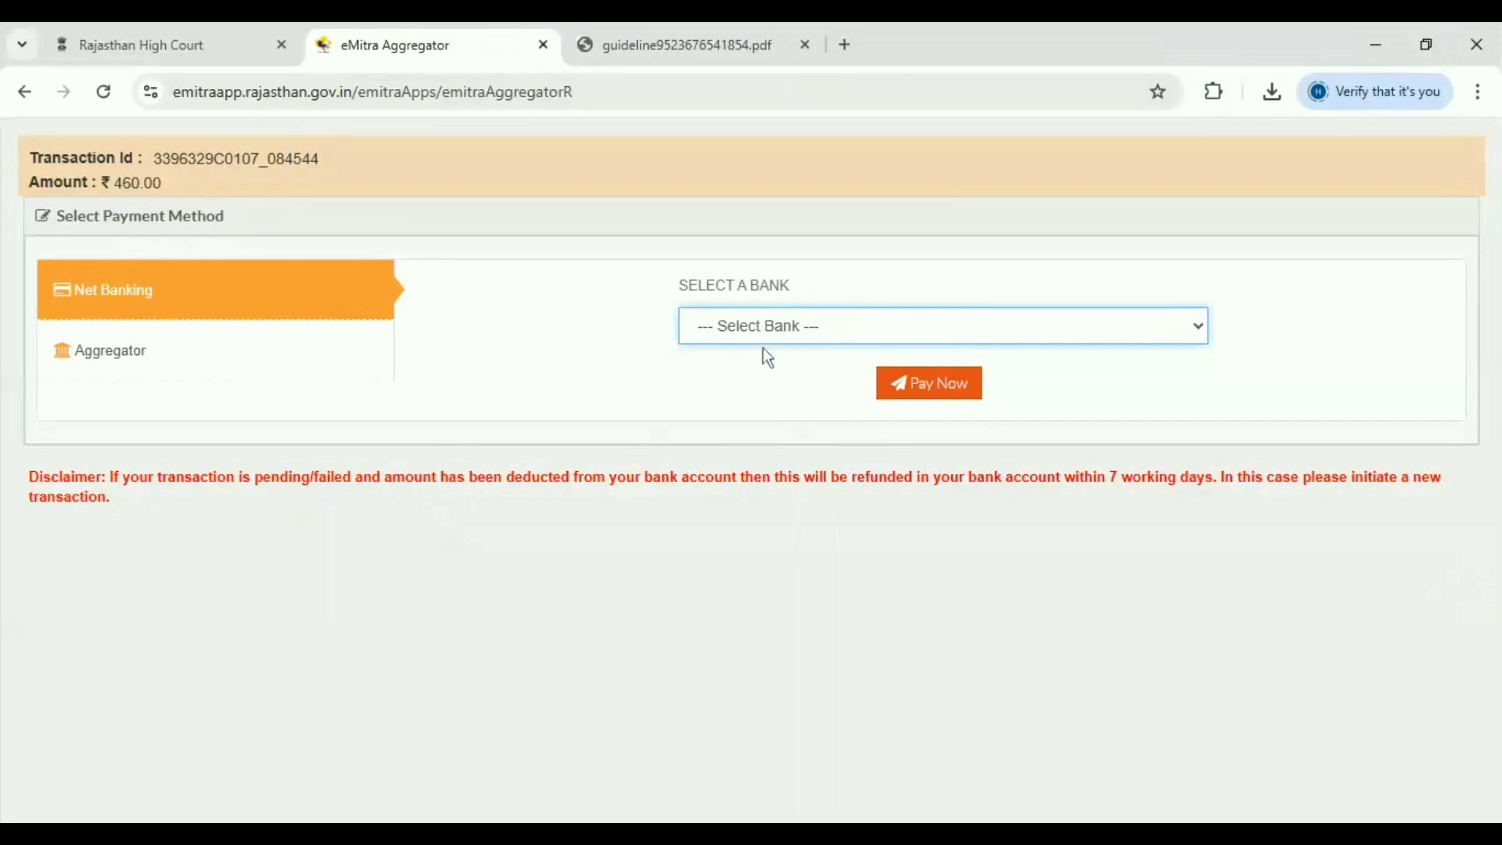
Pay the ₹460 fee via the Aggregator option with PAYTM, reviewing Paytm's payment options
left_click(665, 357)
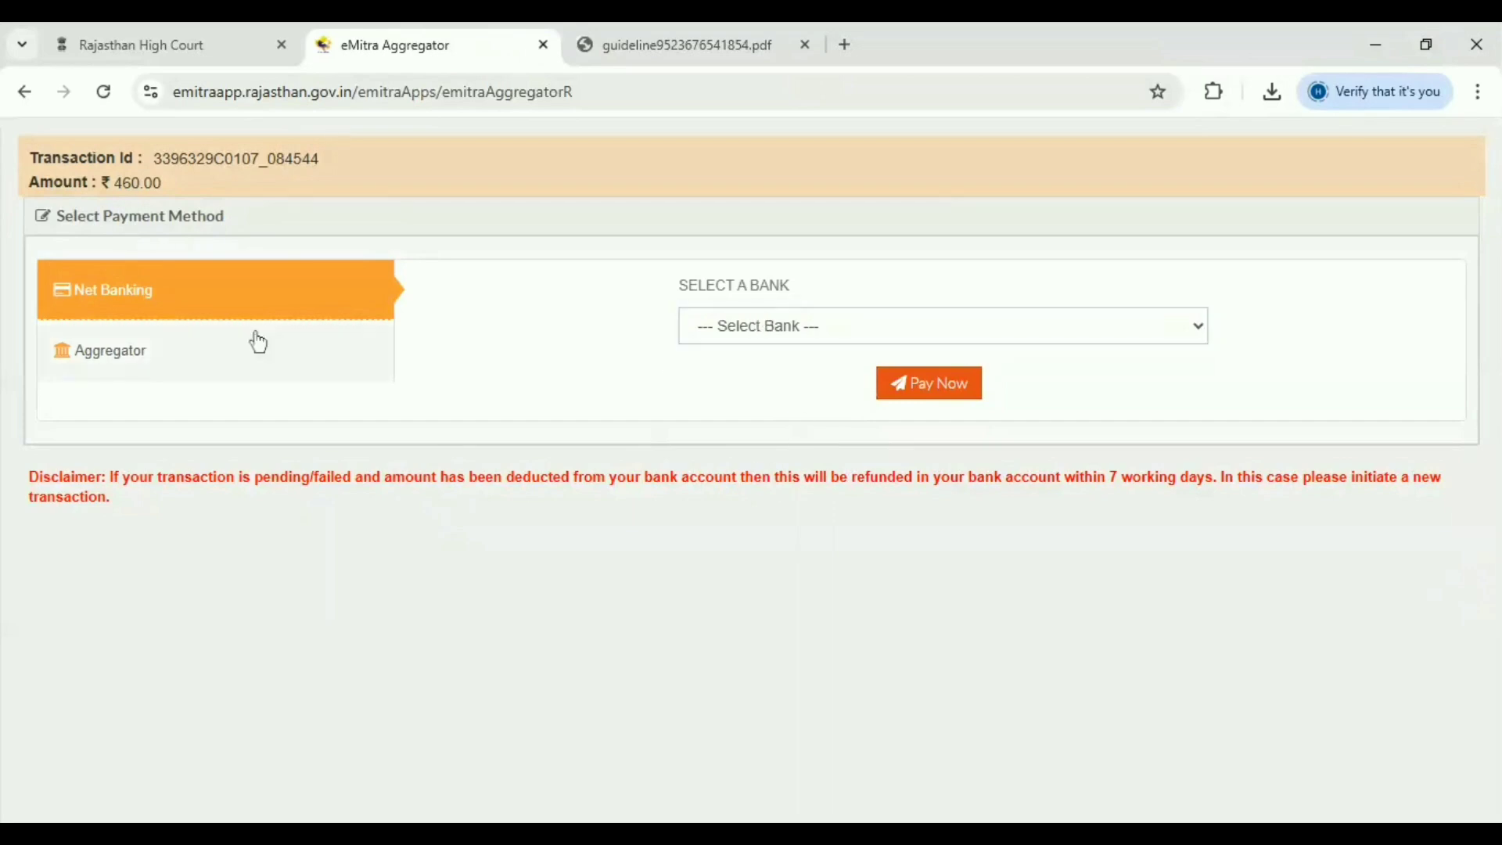
left_click(259, 342)
left_click(847, 343)
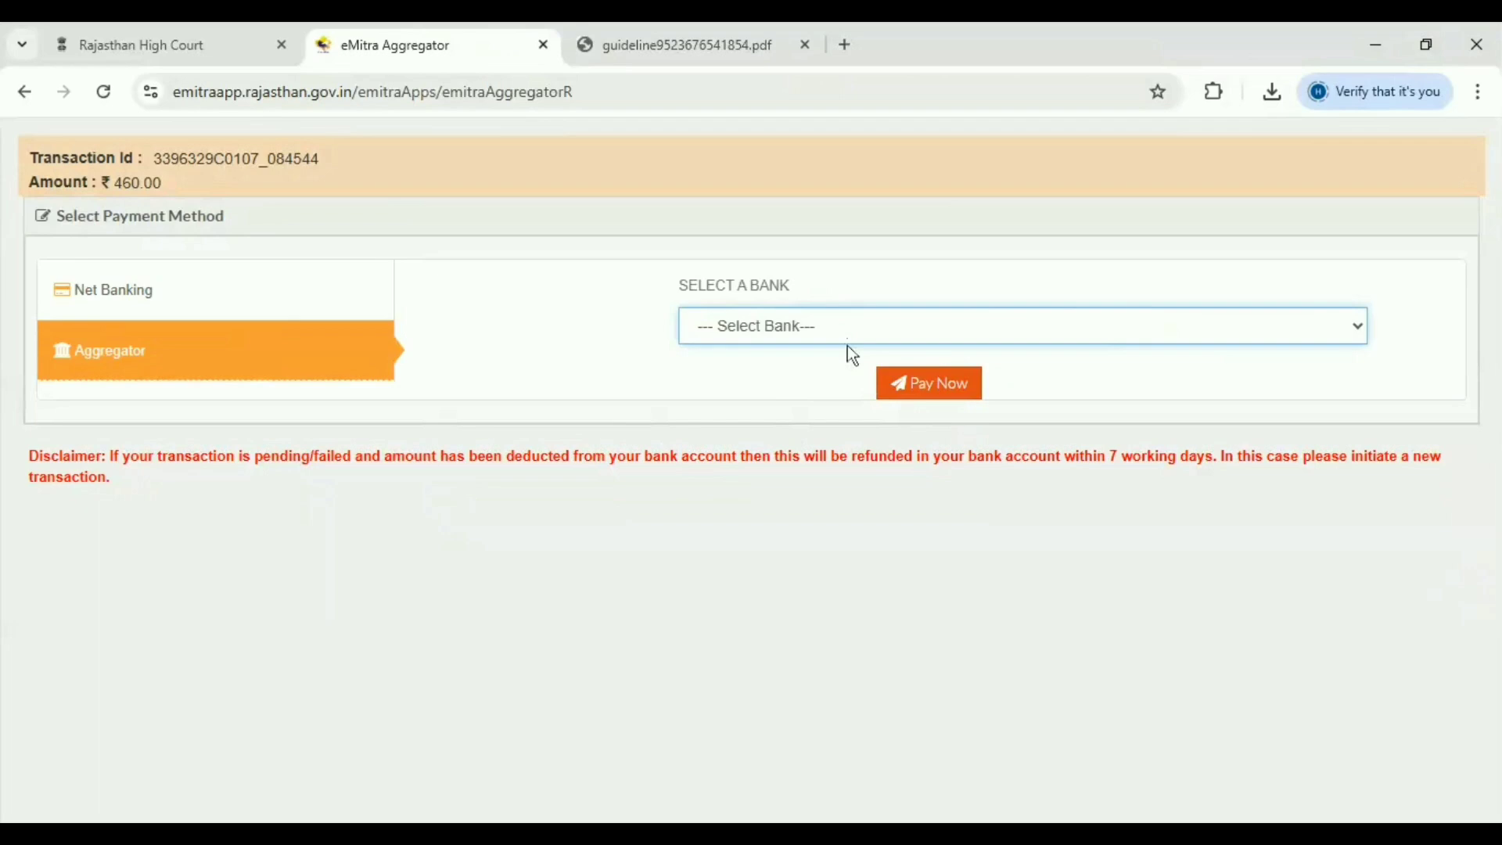
left_click(851, 375)
left_click(907, 384)
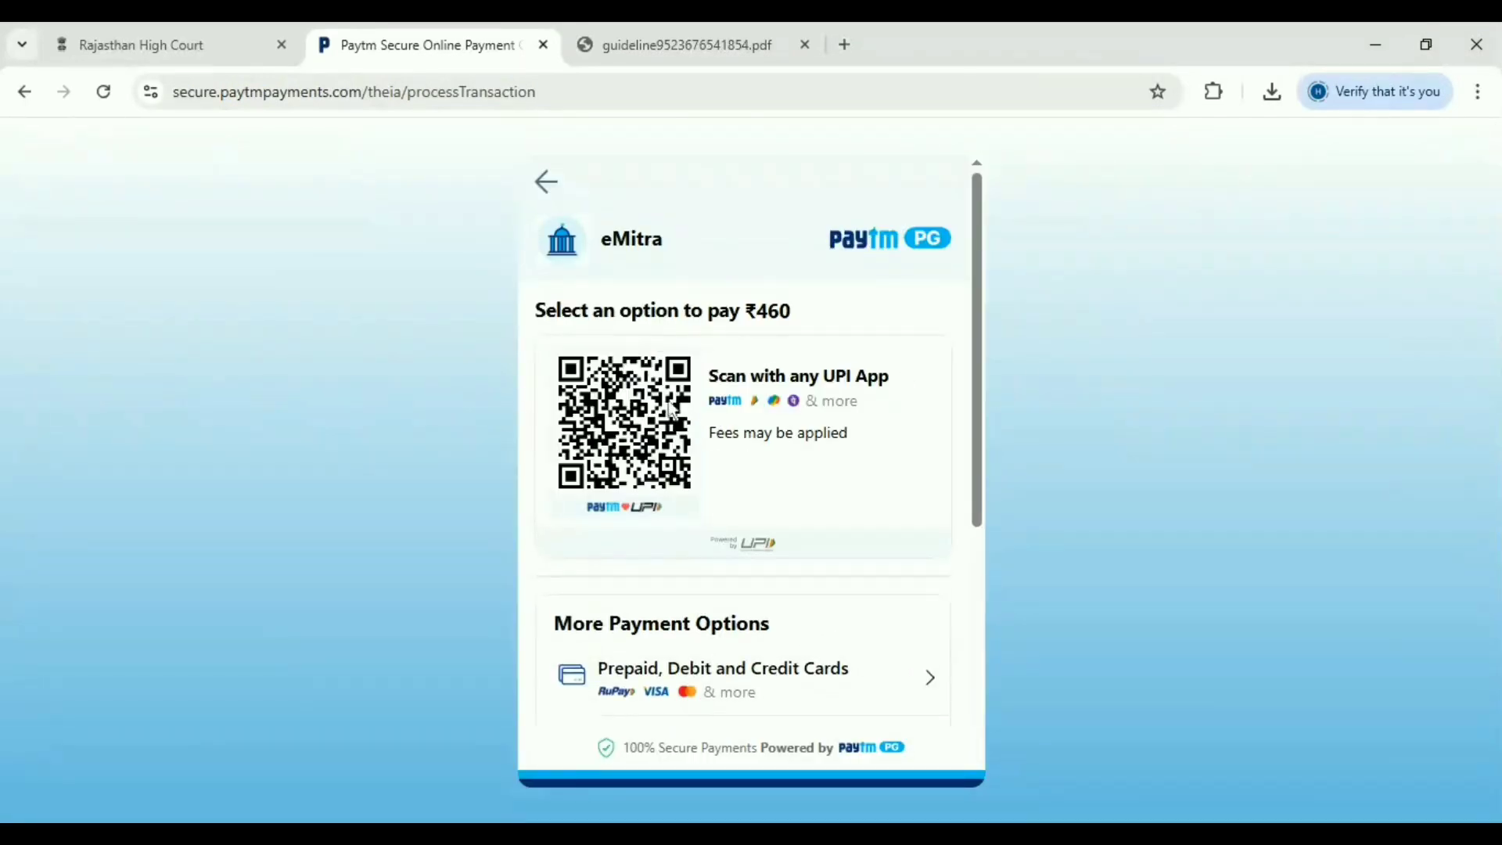
left_click_drag(984, 425, 987, 602)
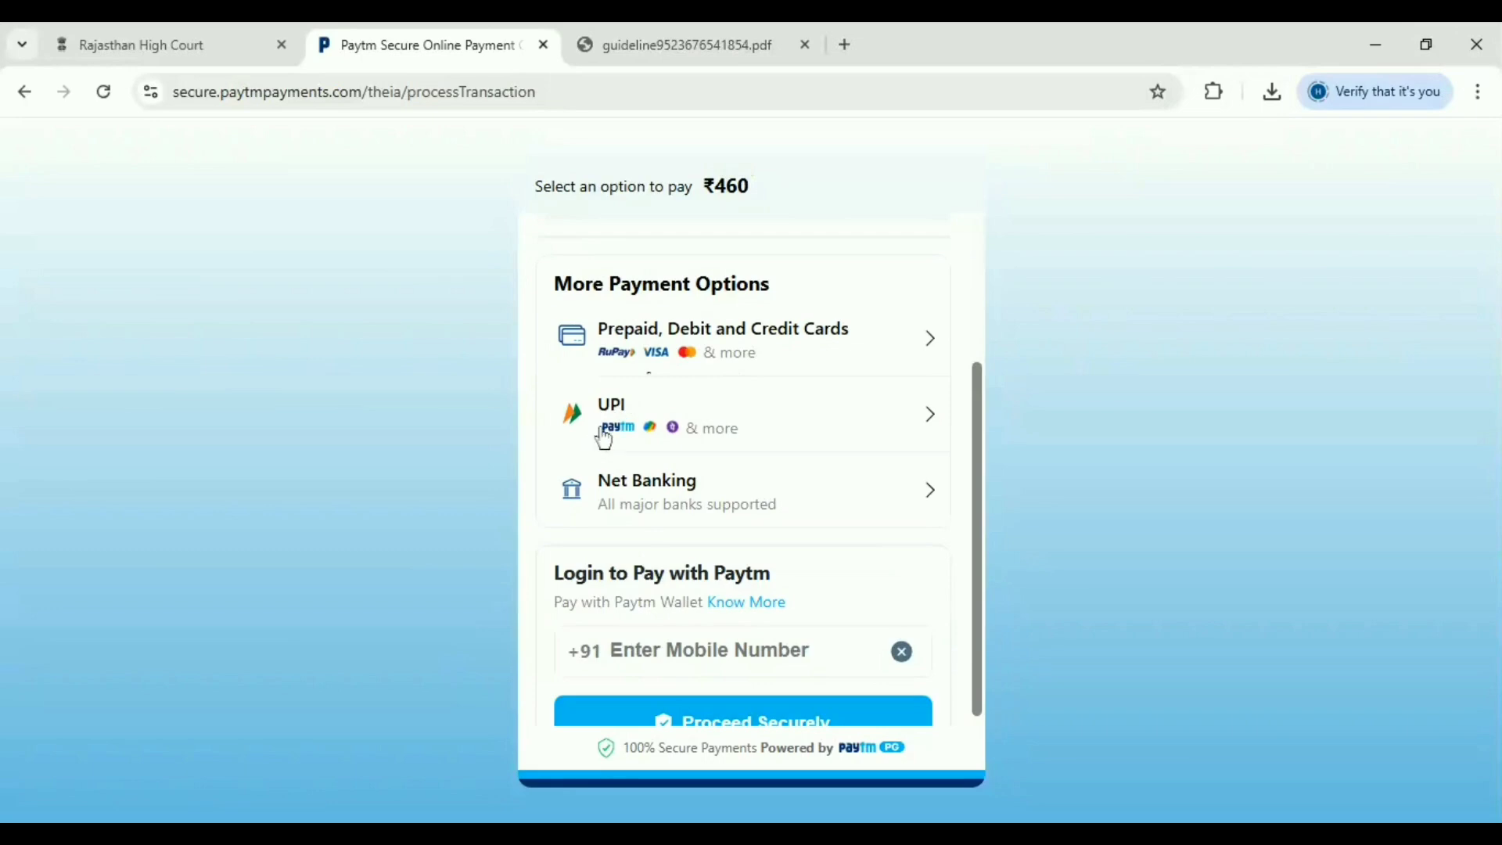
left_click_drag(982, 590, 992, 383)
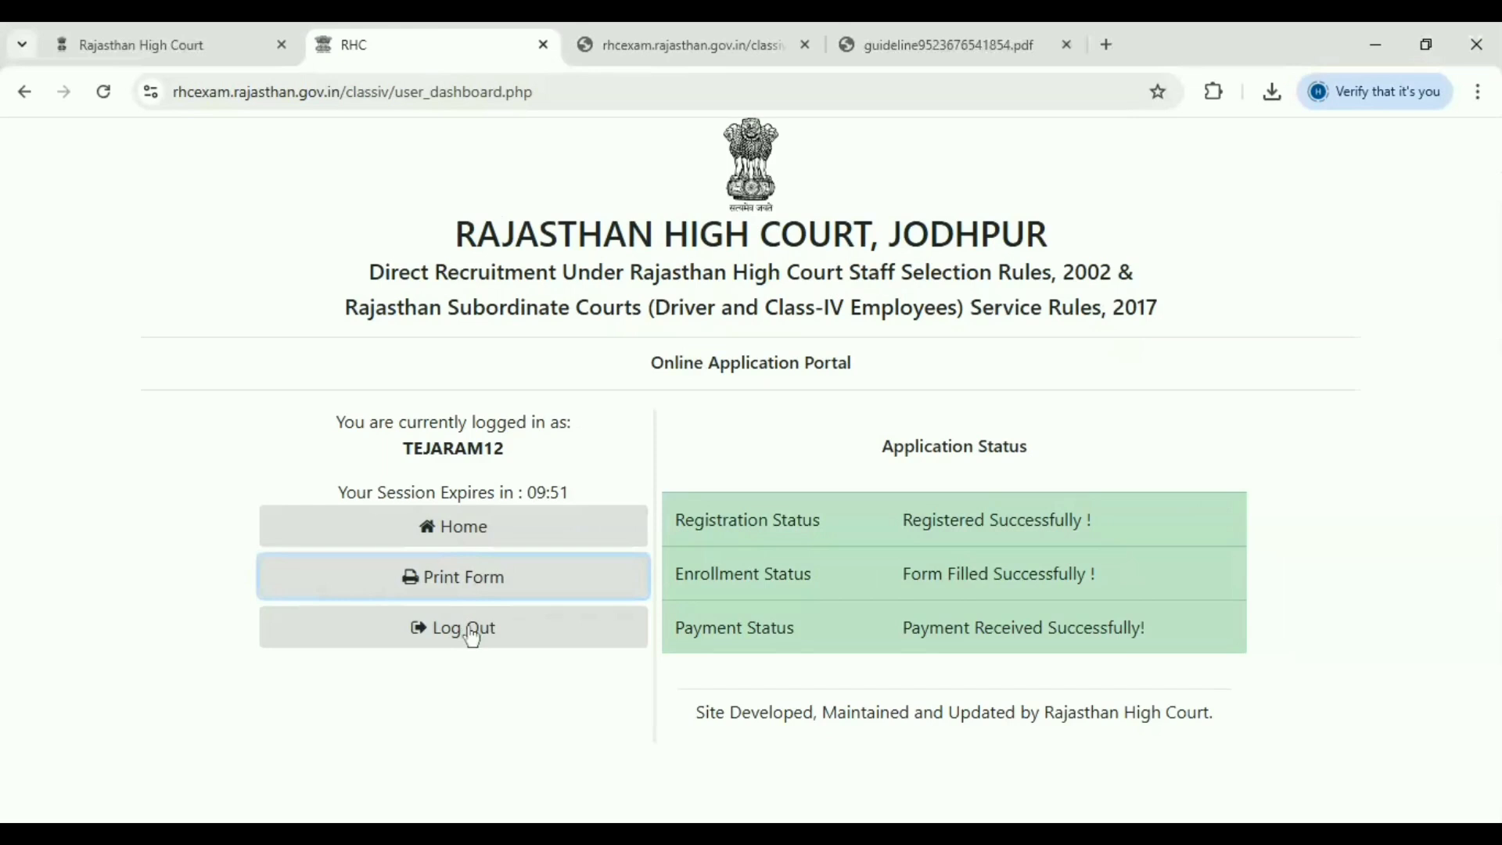
Log out of the applicant dashboard and go to the login form from the home page
left_click(472, 628)
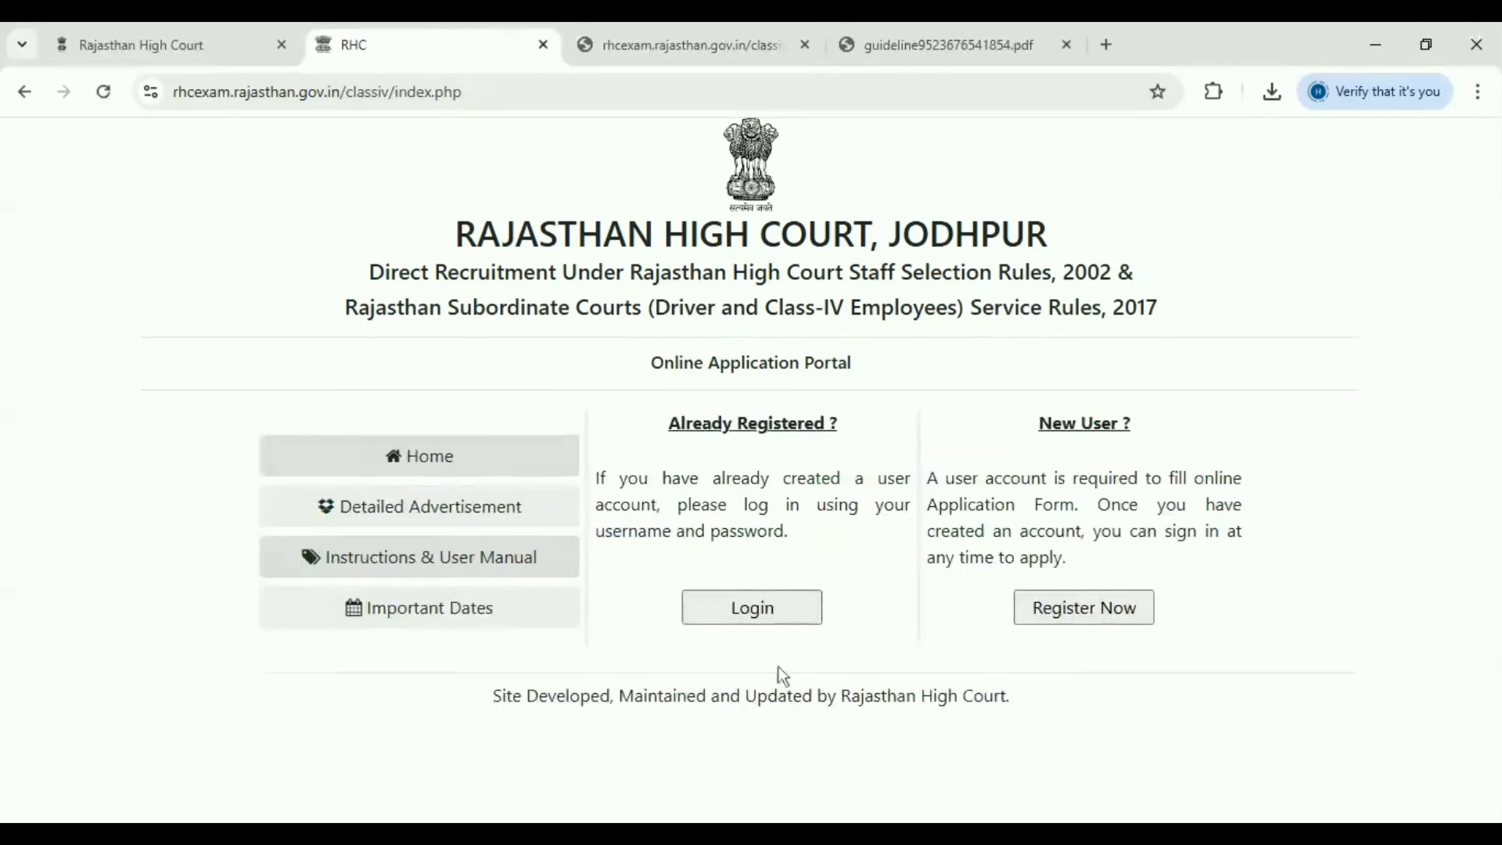
left_click(761, 609)
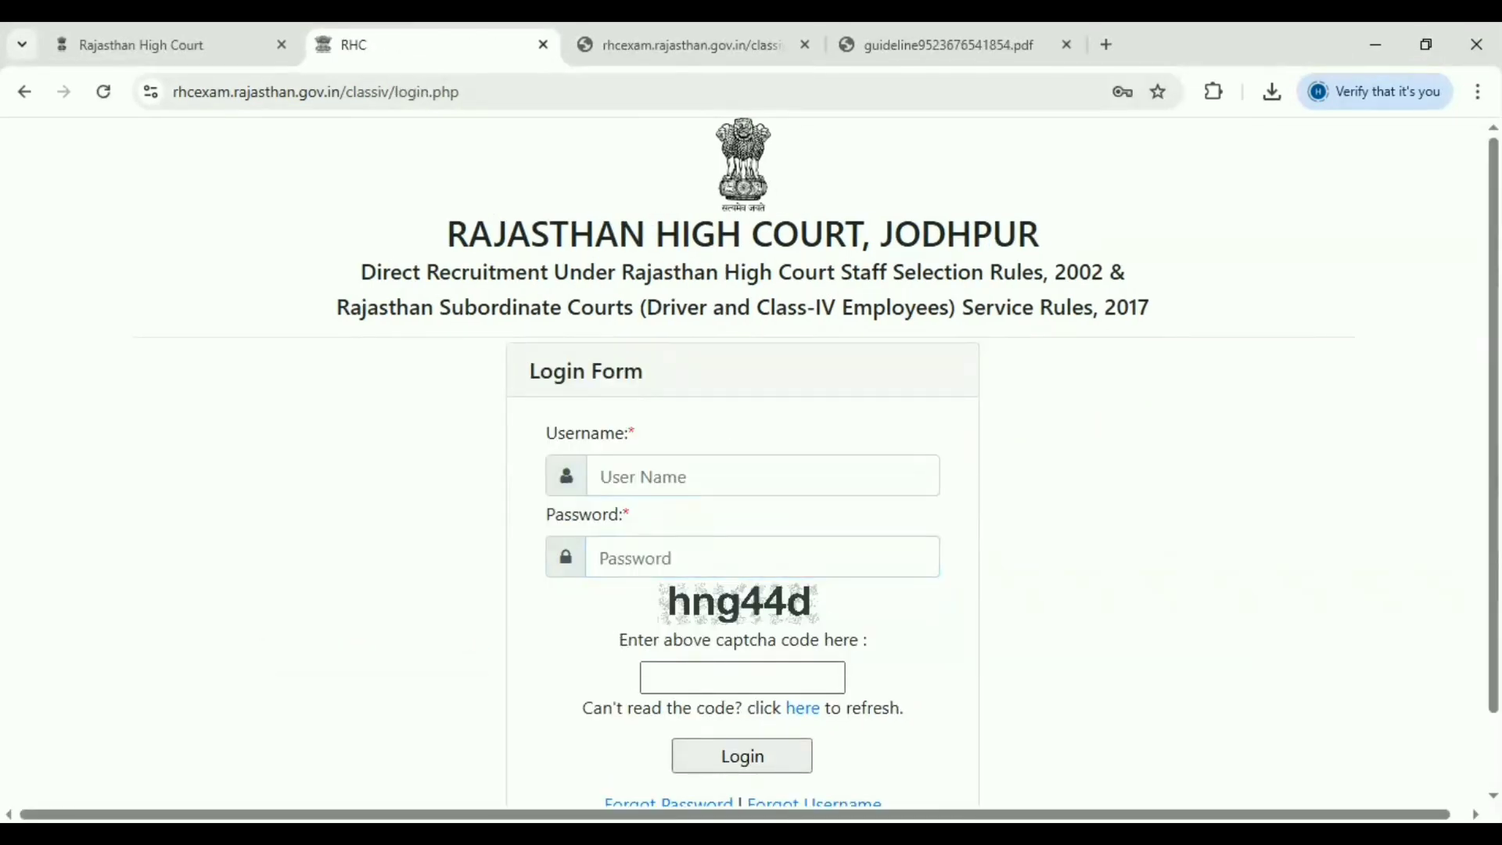
left_click_drag(735, 641, 776, 642)
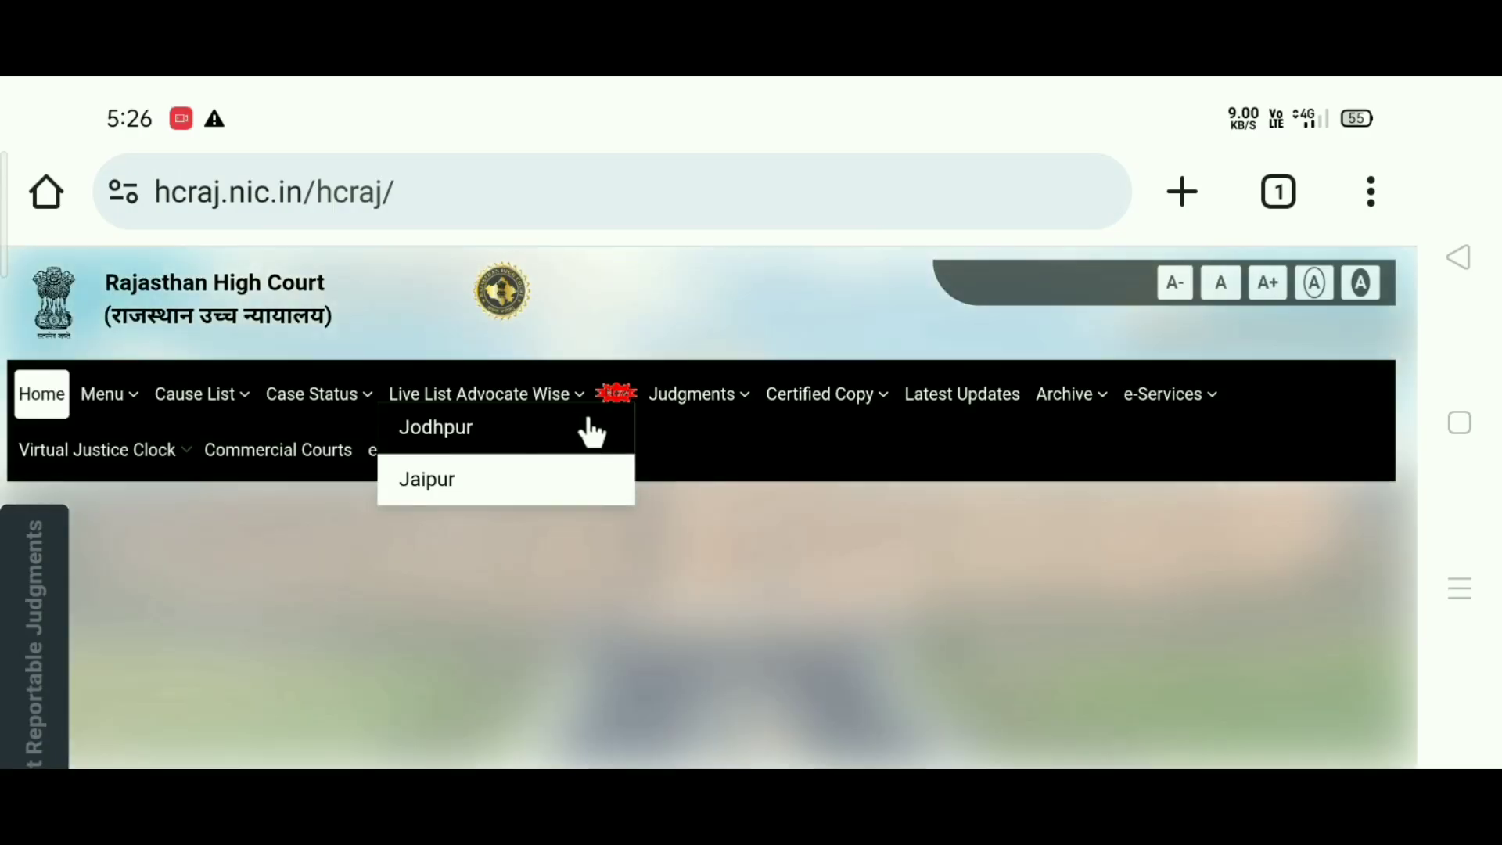
scroll(587, 430, "down", 3)
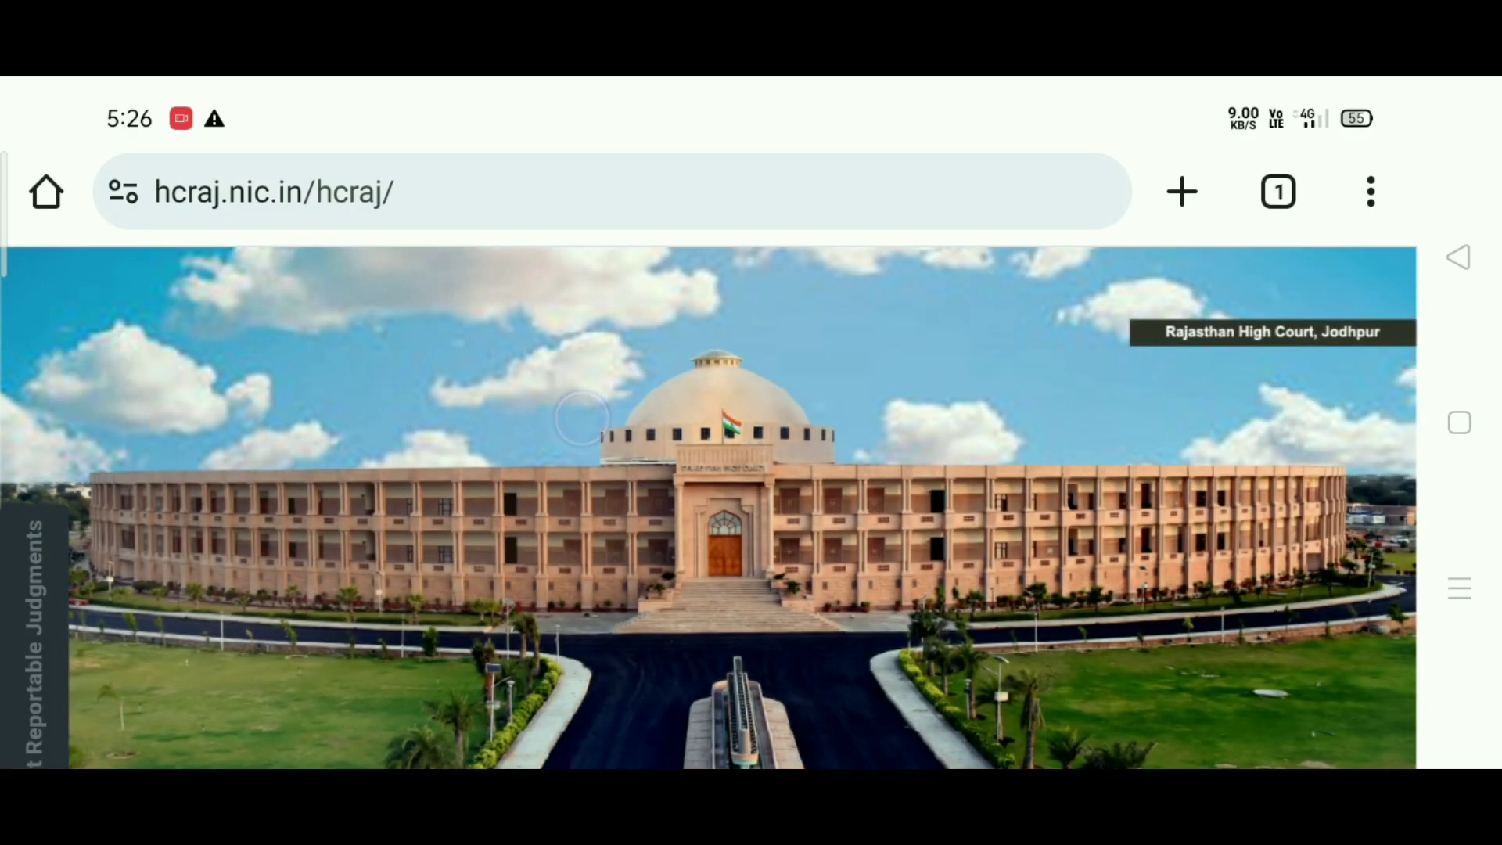